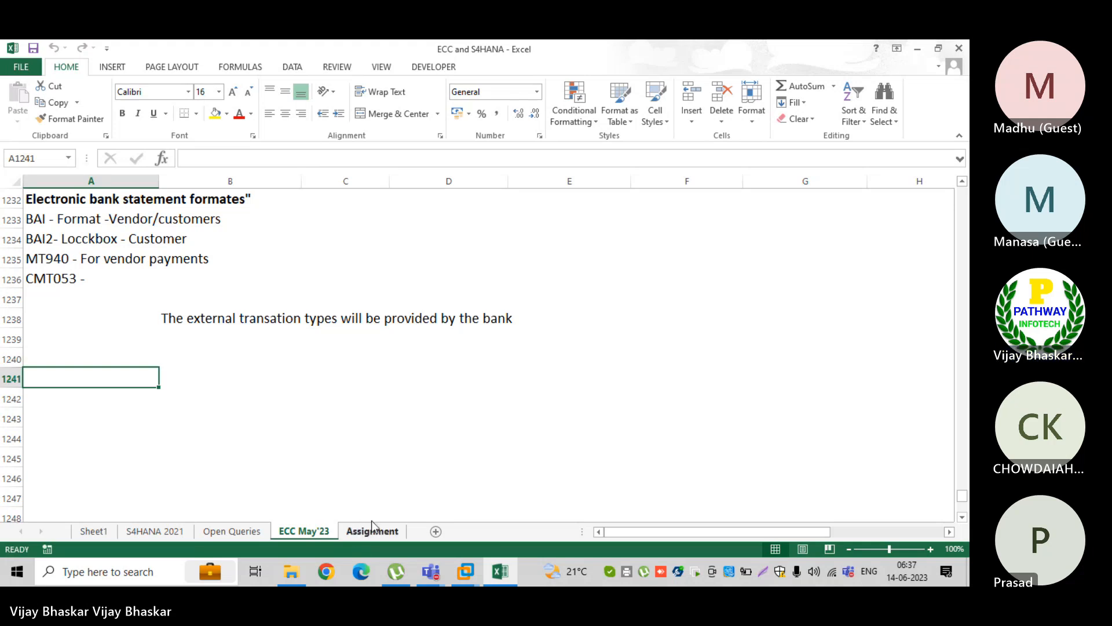
Open the BAI text file on the virtual machine's desktop, and bring up the BAI Format PDF in Chrome at 146% zoom
double_click(168, 280)
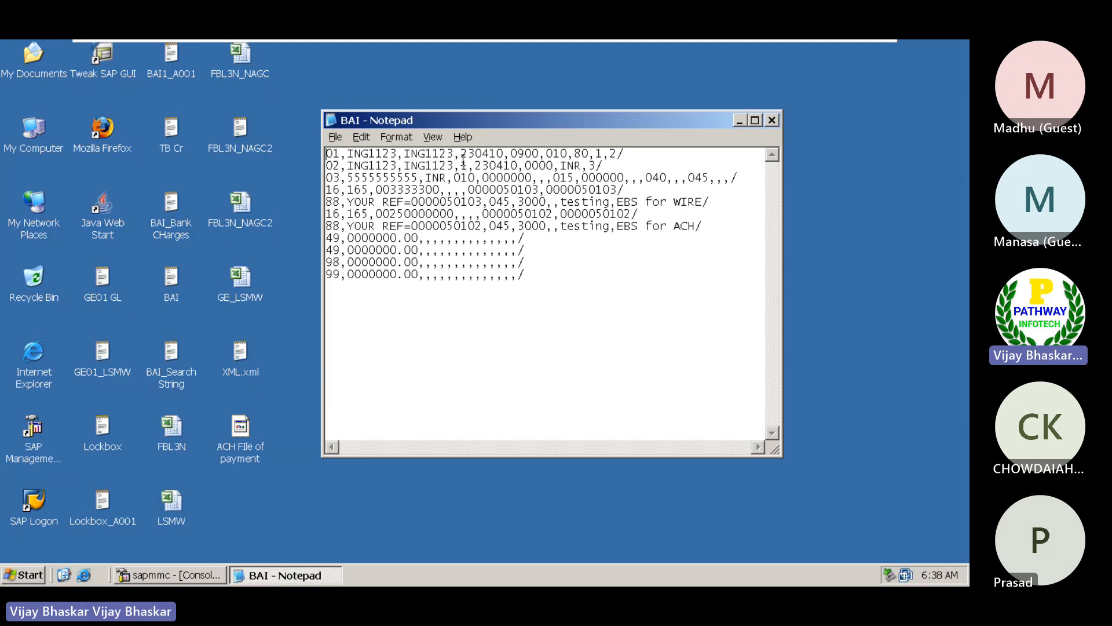
drag(472, 116, 521, 114)
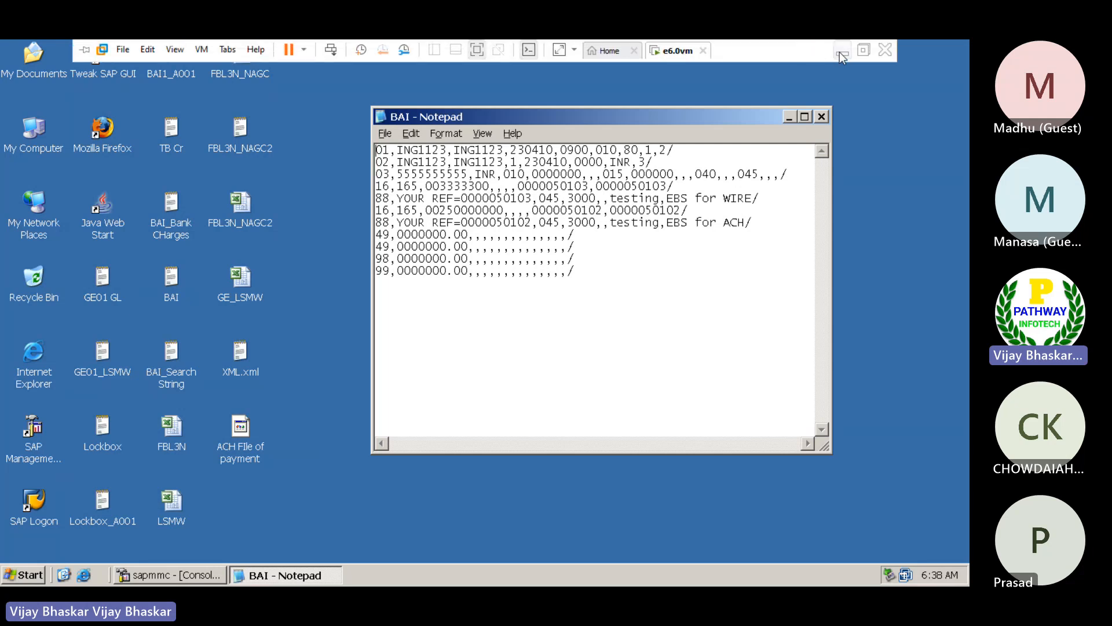
click(840, 53)
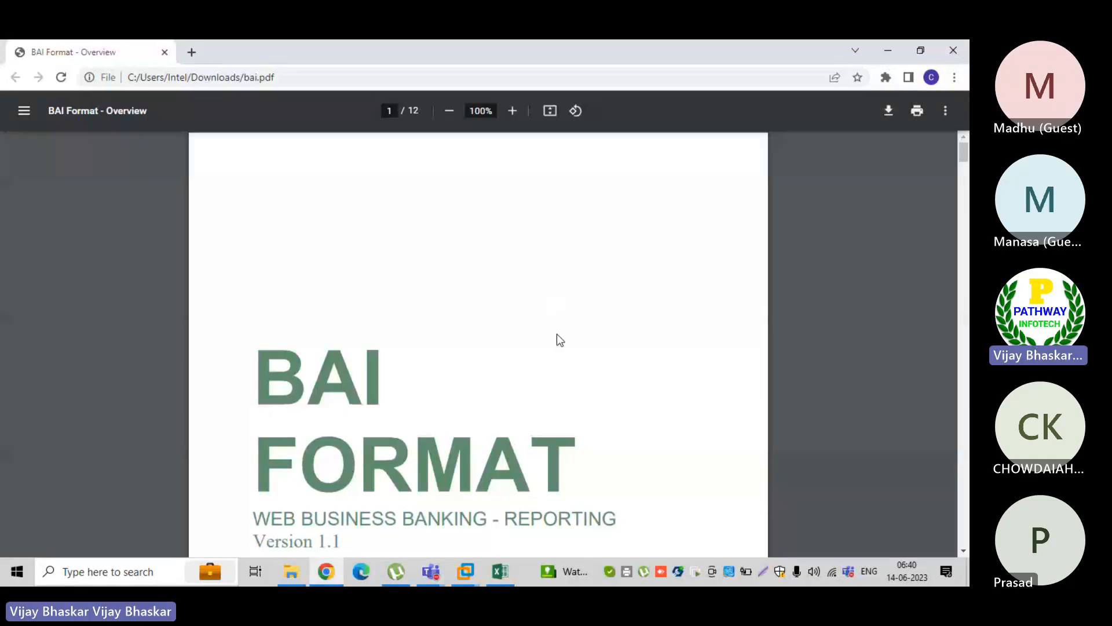
scroll(554, 332, up, 3)
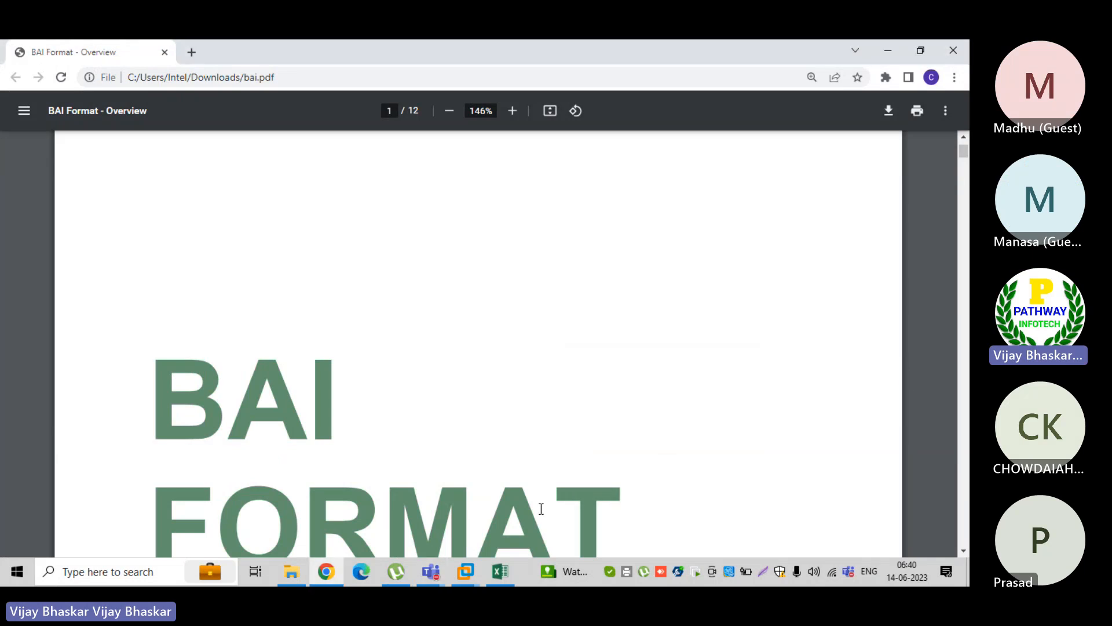
Return to the virtual machine's BAI file in Notepad and highlight the first pair of 16 and 88 records, for WIRE
mouse_move(467, 560)
click(501, 498)
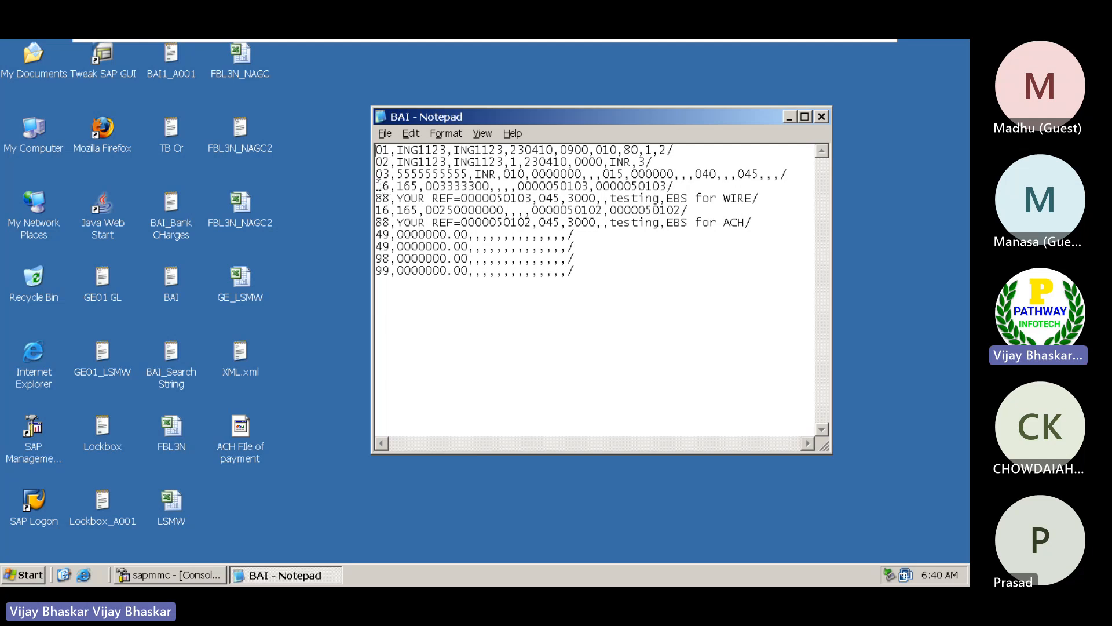
drag(377, 187, 762, 199)
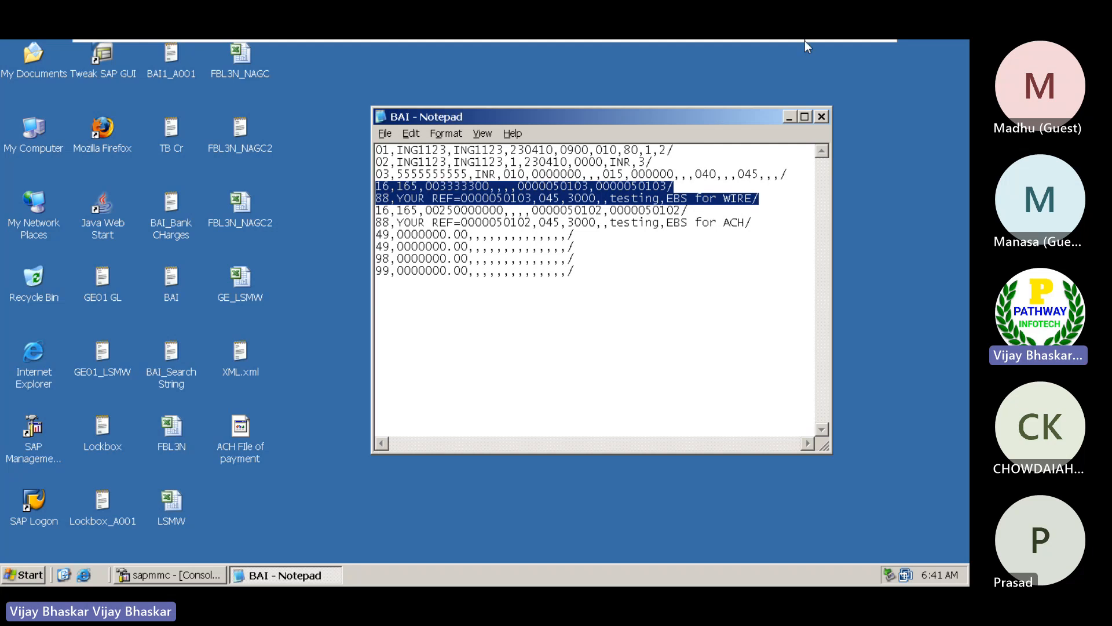
Switch to the BAI Format PDF in Chrome and highlight record code 01 in the Record Types table on page 2
mouse_move(810, 41)
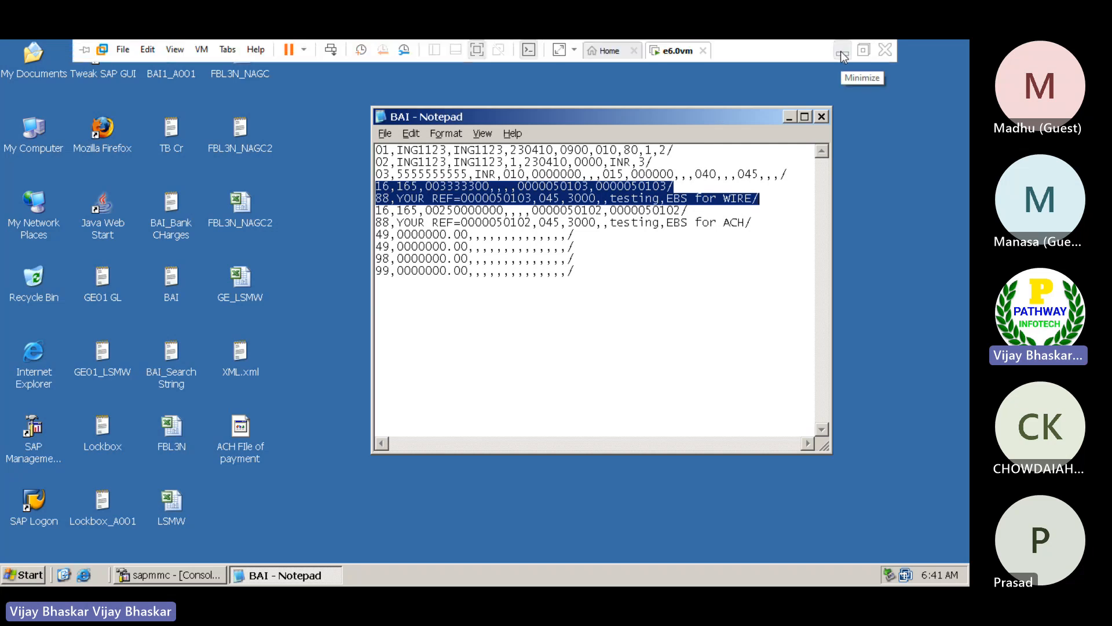
click(841, 53)
scroll(429, 344, down, 12)
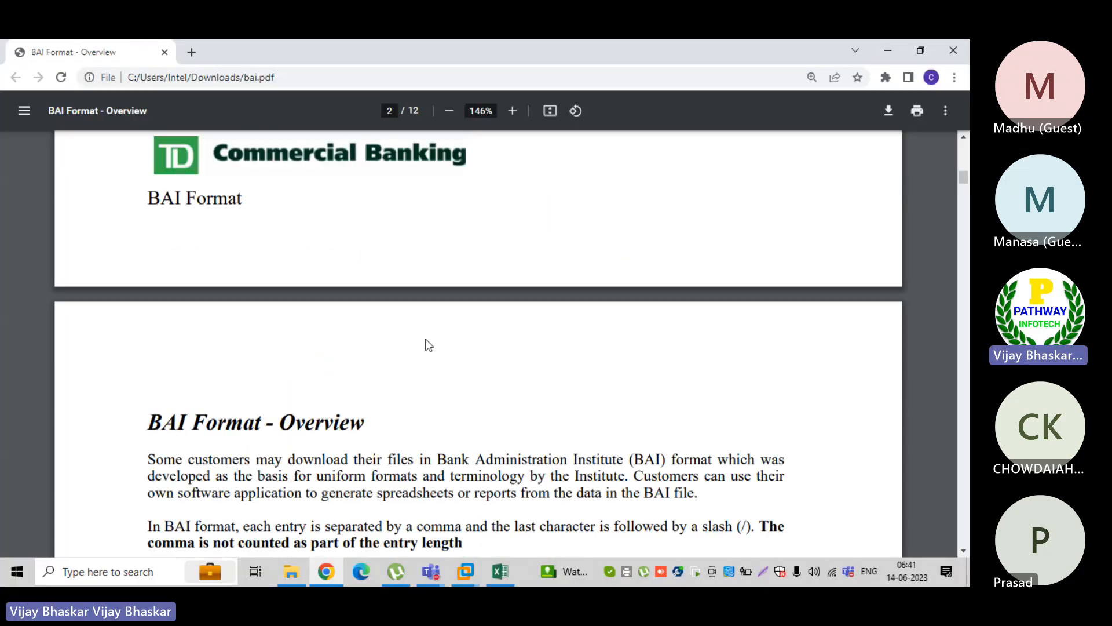
scroll(428, 345, down, 5)
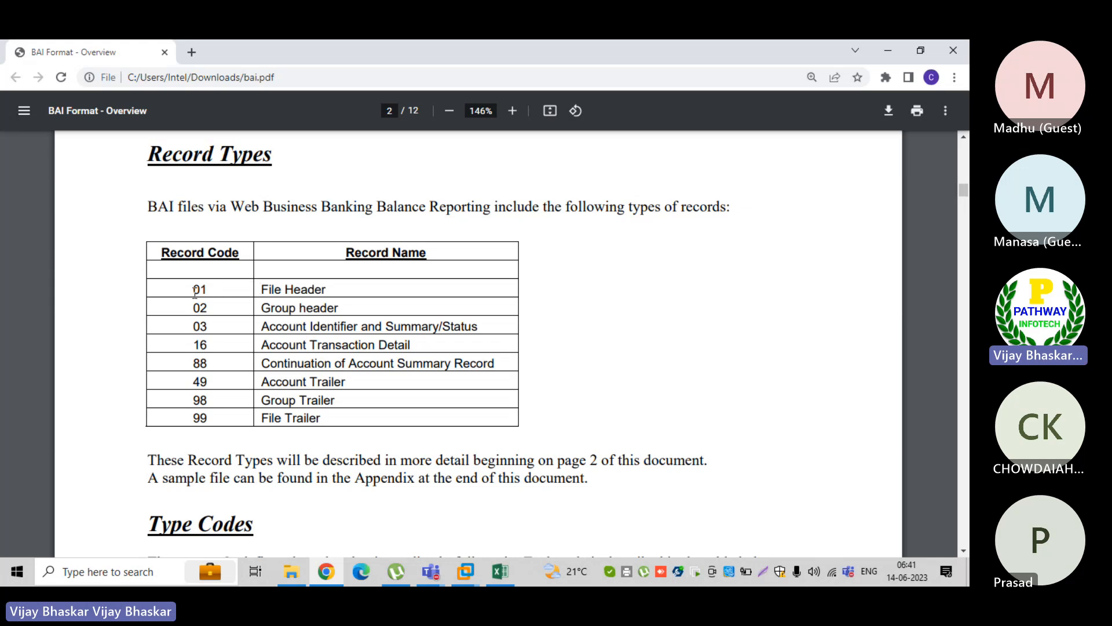
drag(211, 287, 199, 286)
Search the computer for "bai file", open the BAI File text document and place it beside the PDF's Record Types table
click(113, 572)
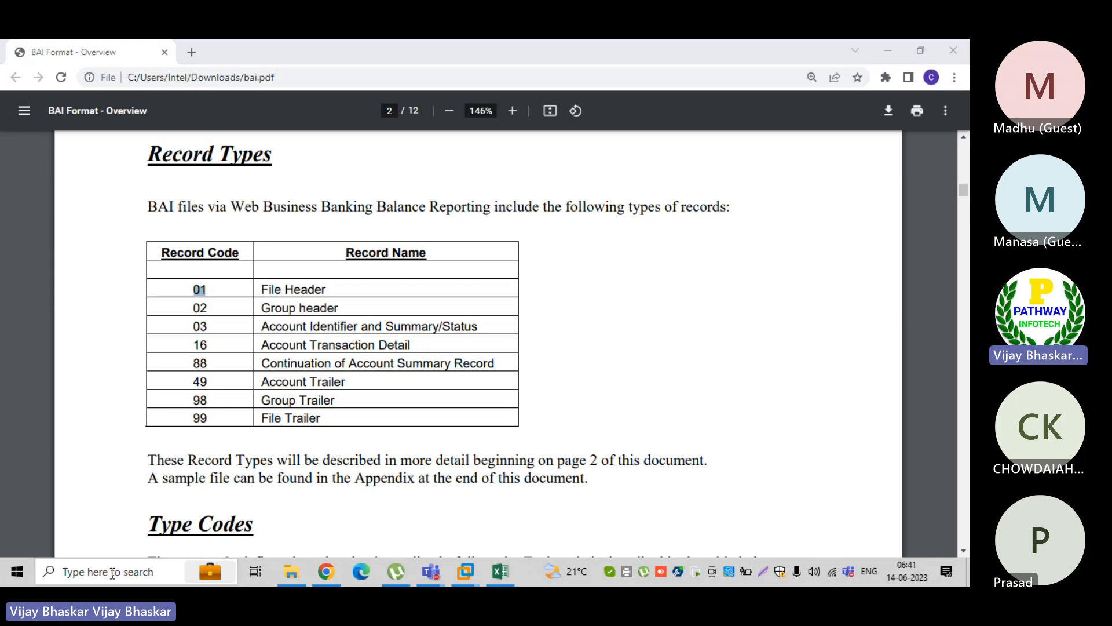
text(ba)
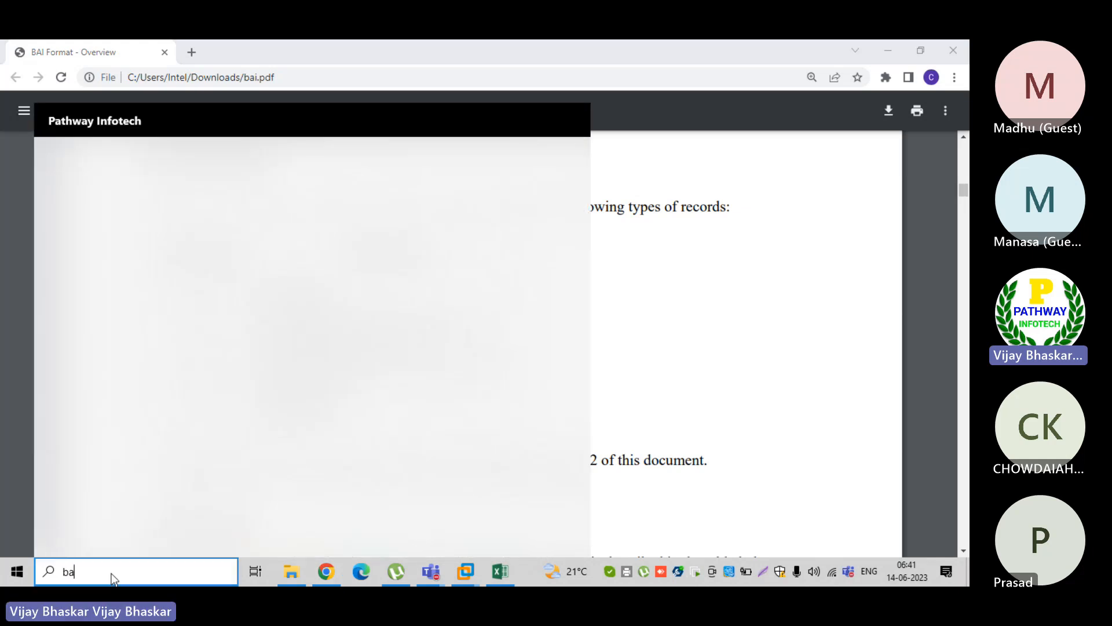
text(i)
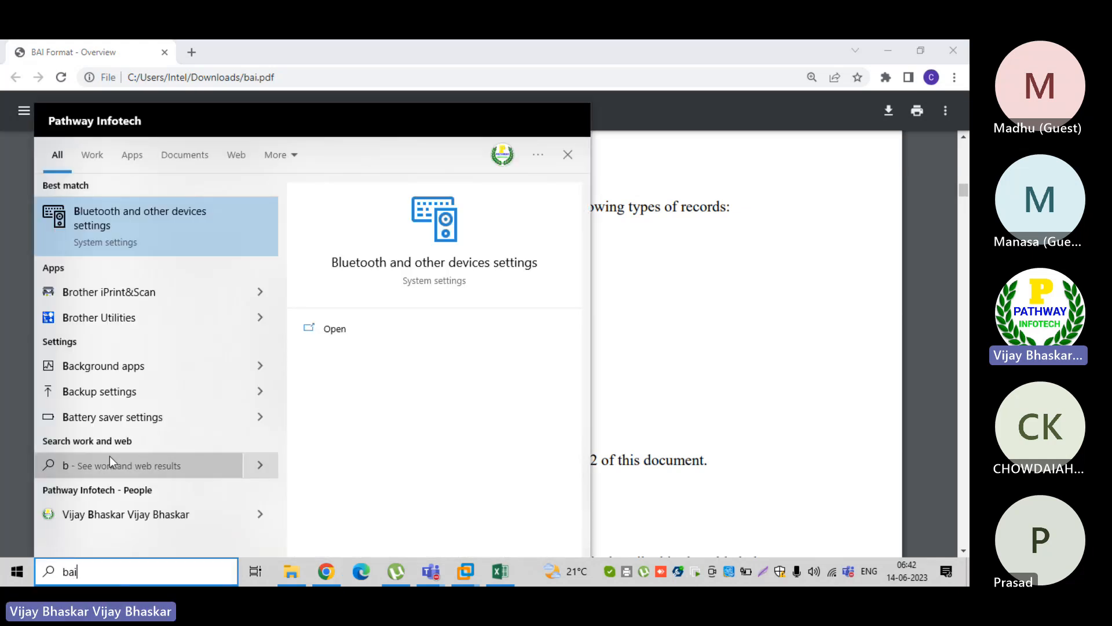
text( file)
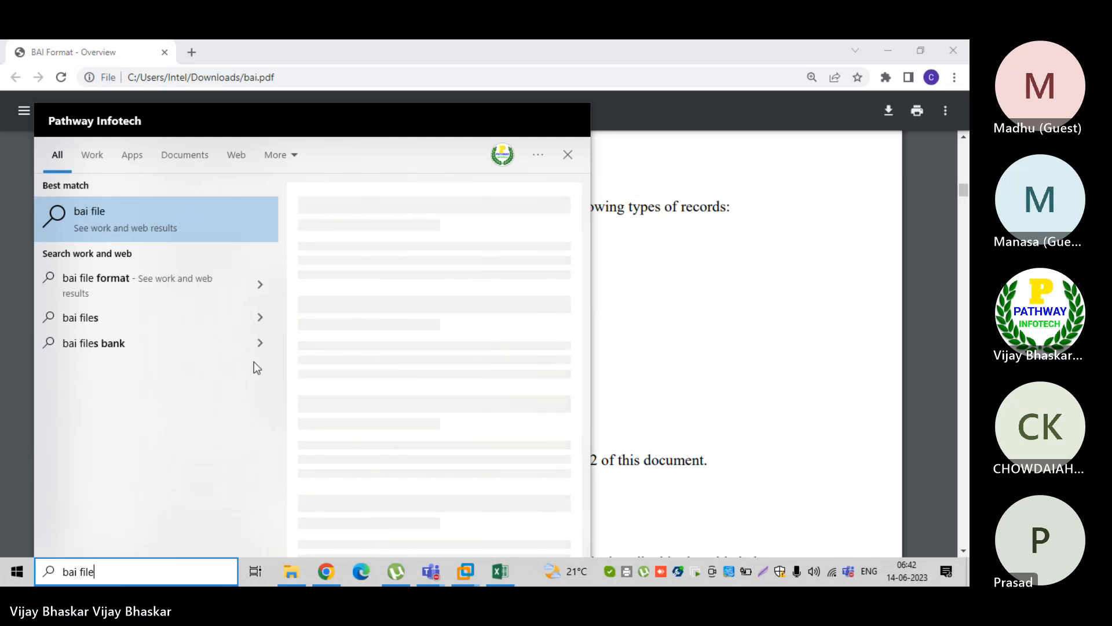
click(441, 267)
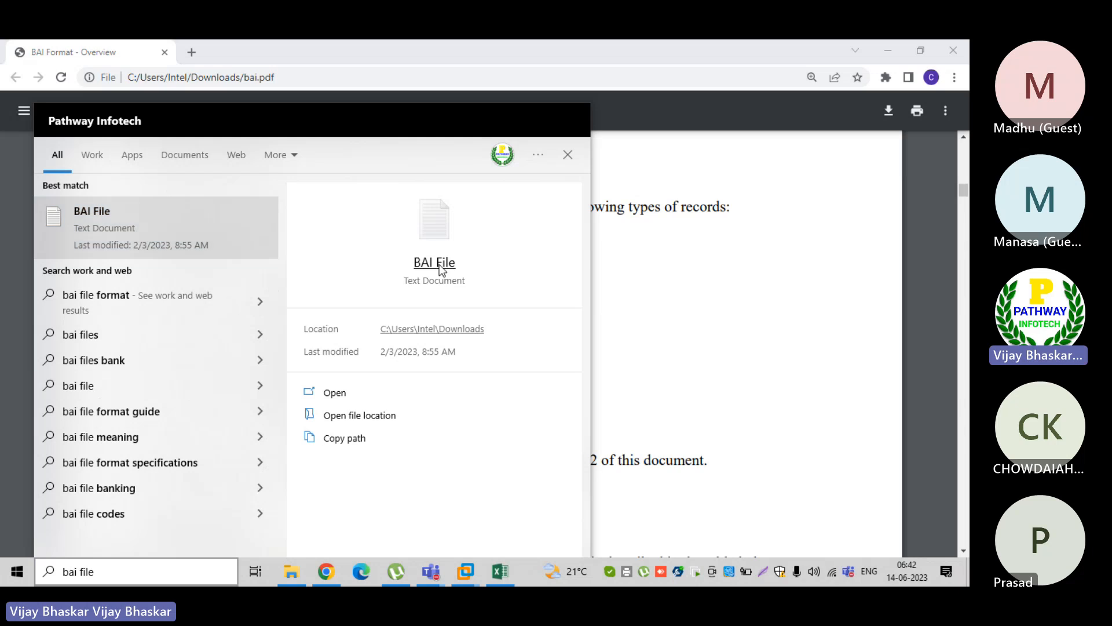
click(441, 268)
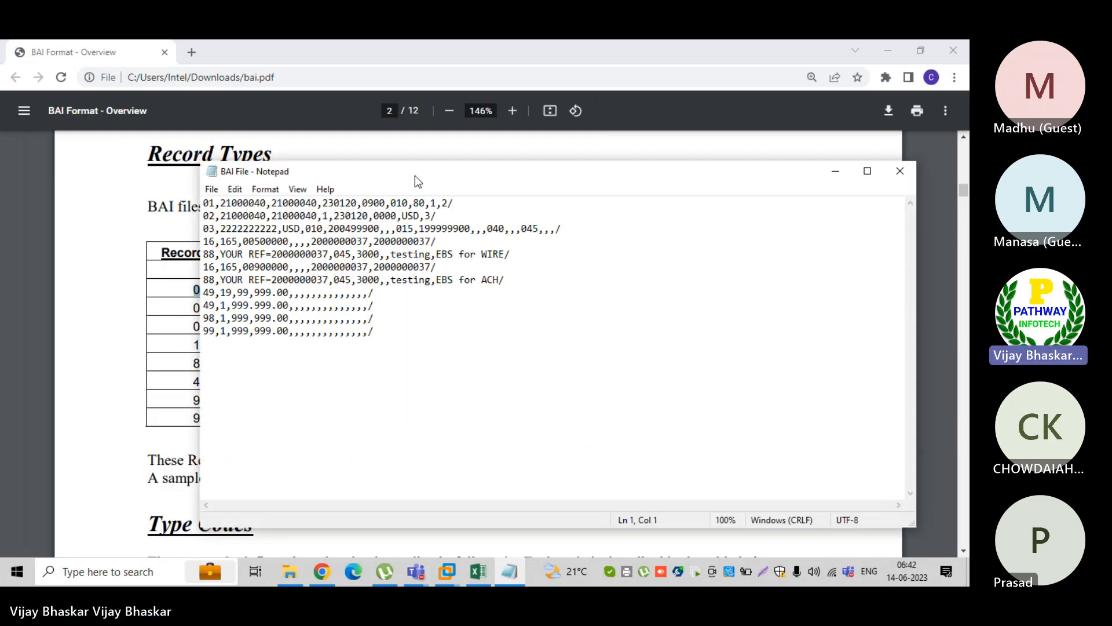
drag(402, 176, 695, 194)
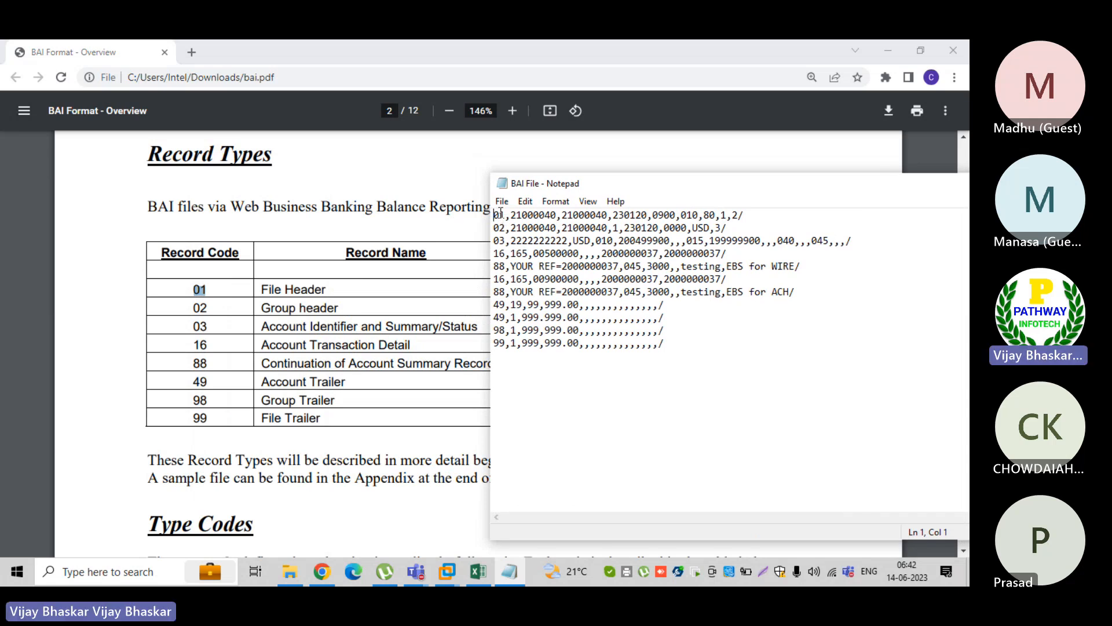
Examine the records in BAI File, highlighting the 16 and 88 pair for WIRE and the pair for ACH
click(500, 228)
click(498, 254)
drag(494, 253, 804, 271)
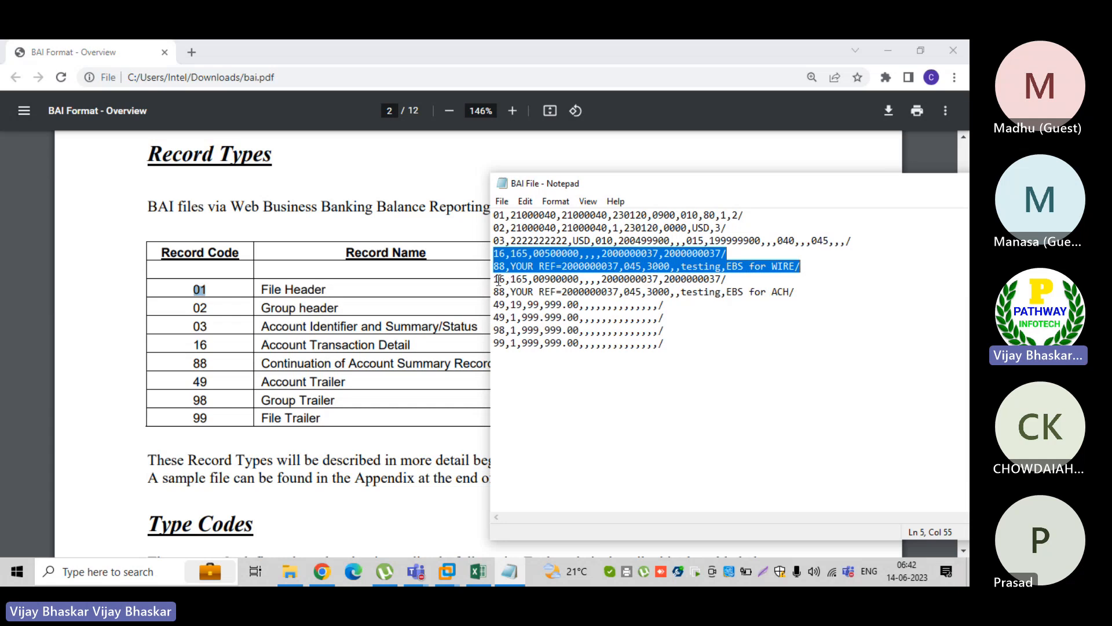
drag(495, 279, 817, 287)
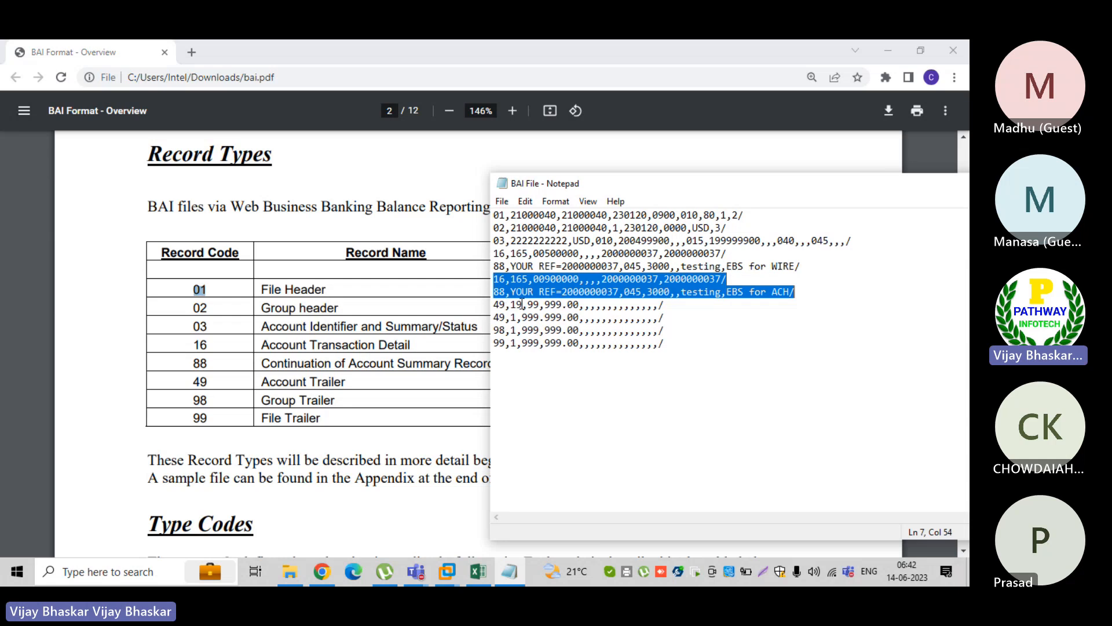
Highlight Account Trailer in the PDF's Record Types table and compare it with the 49 and 98 trailer records in BAI File
click(341, 383)
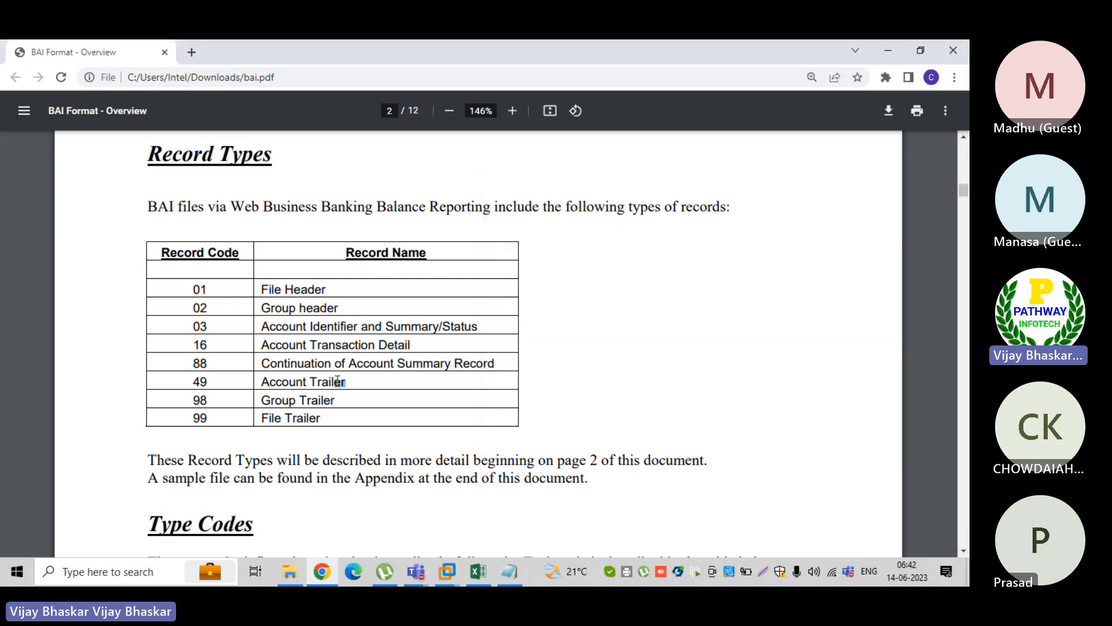
drag(346, 382, 265, 378)
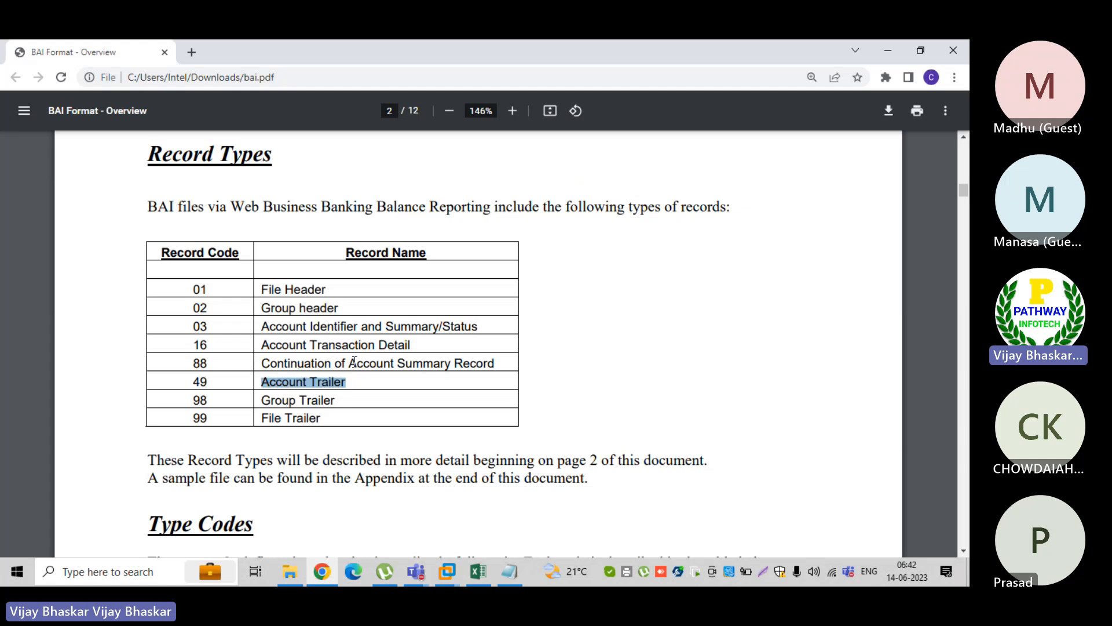
key(alt+Tab)
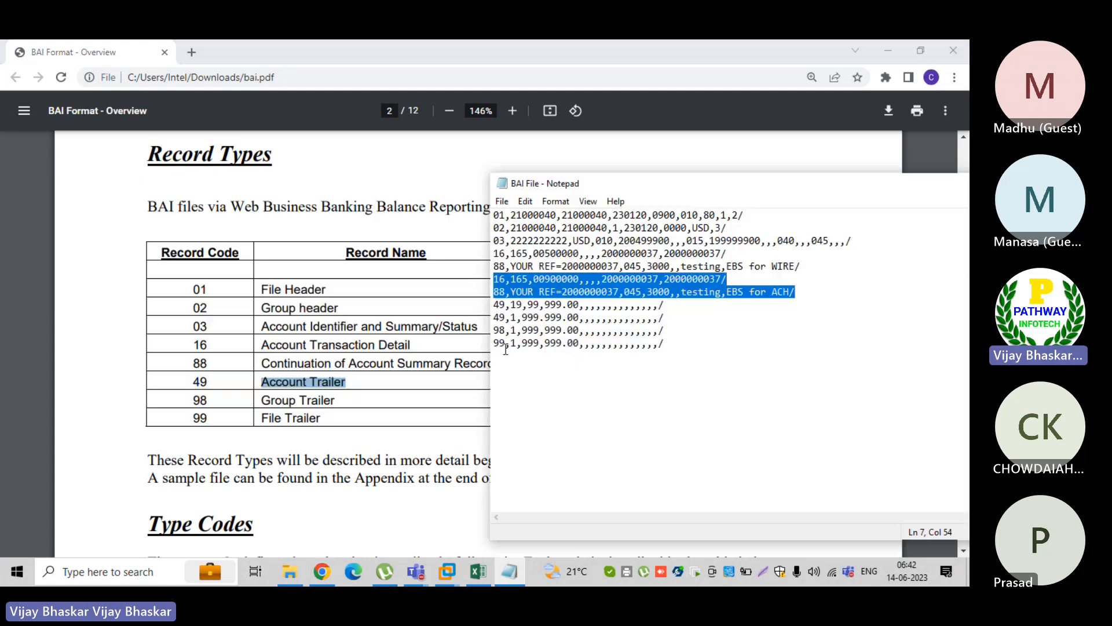
click(495, 315)
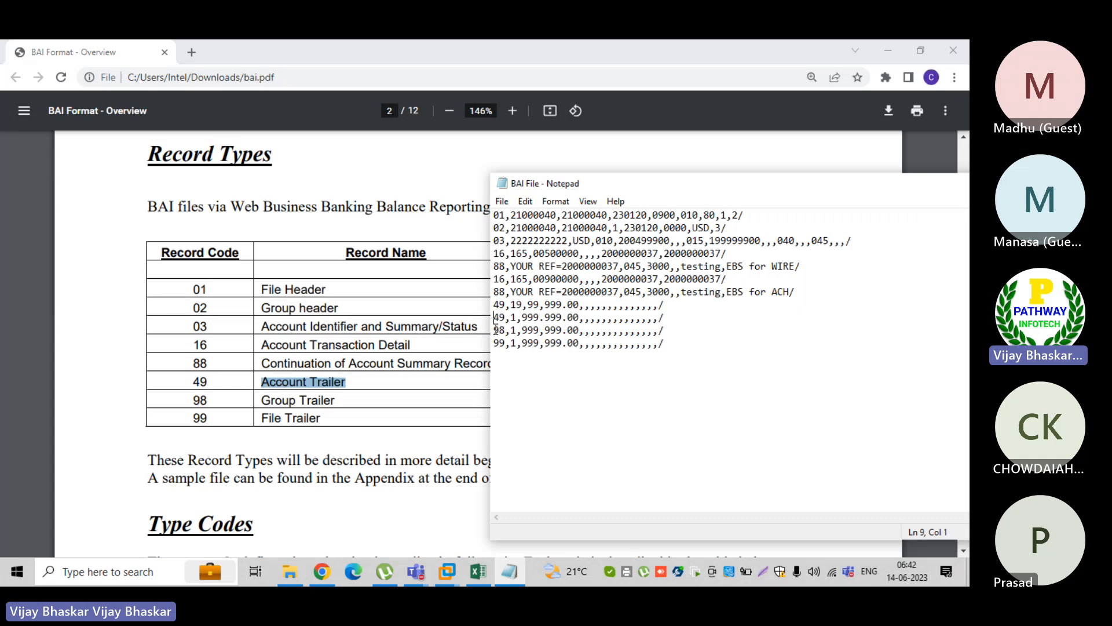
click(498, 331)
Highlight type codes 040 and 045 in the PDF's Type Codes table
click(318, 523)
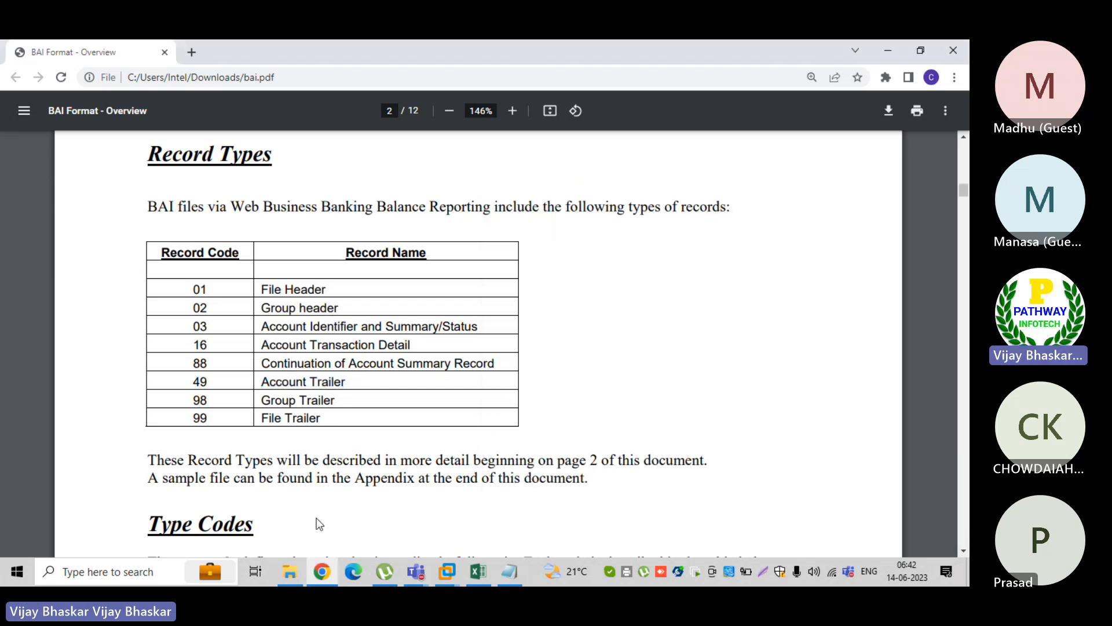
scroll(317, 516, down, 4)
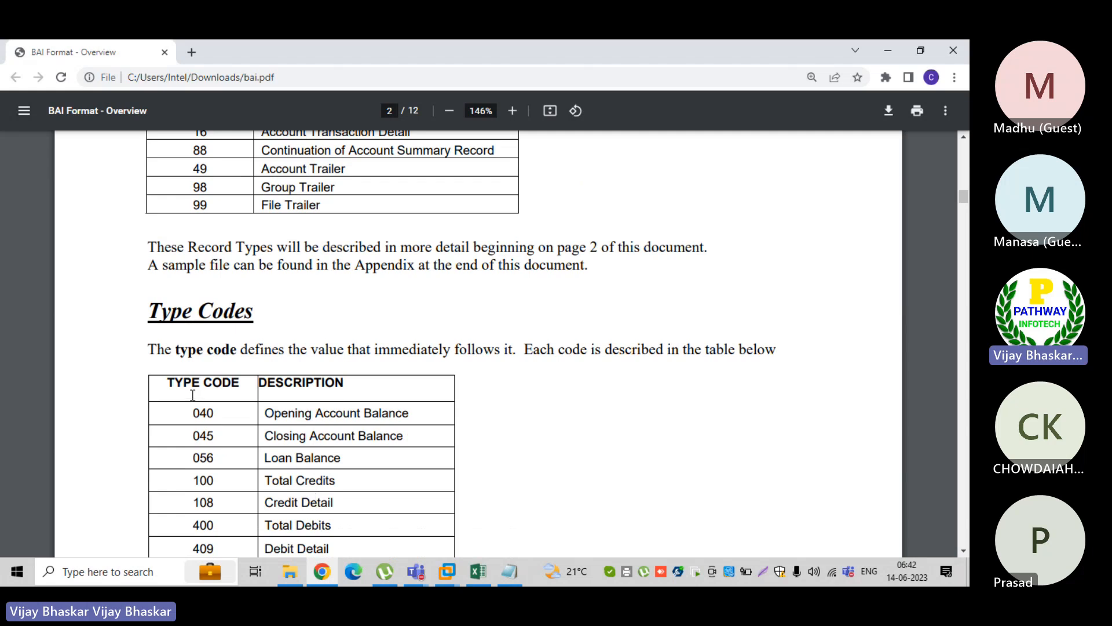
scroll(193, 395, down, 1)
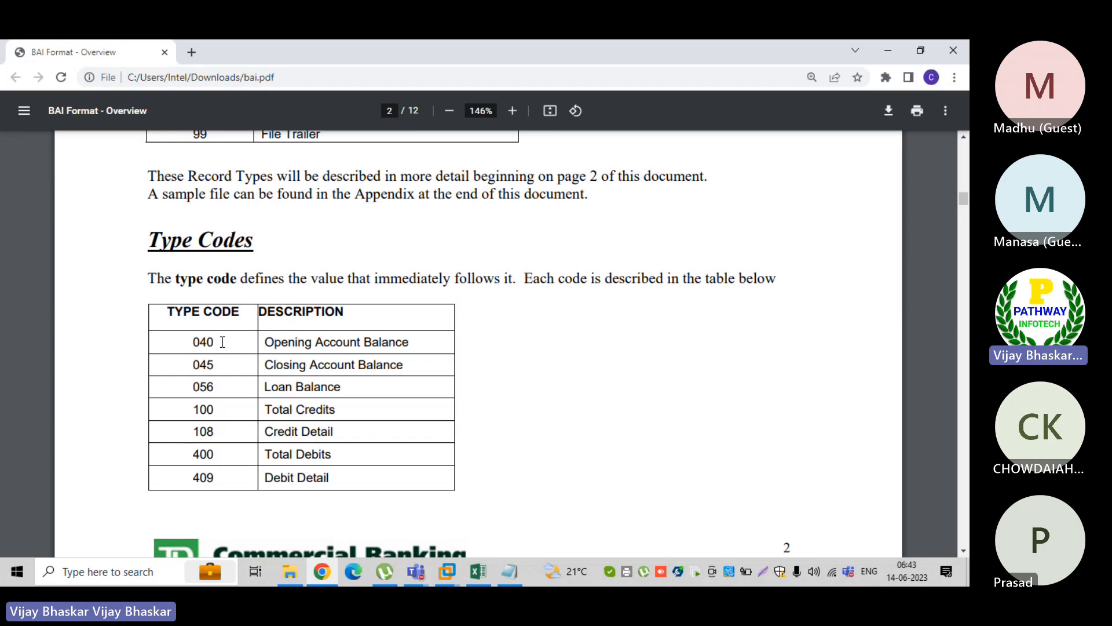
drag(223, 342, 192, 340)
drag(404, 365, 196, 364)
Show the PDF's Table 1: File Header with the BAI File window below its example, and highlight the file's 01 record
scroll(242, 412, down, 2)
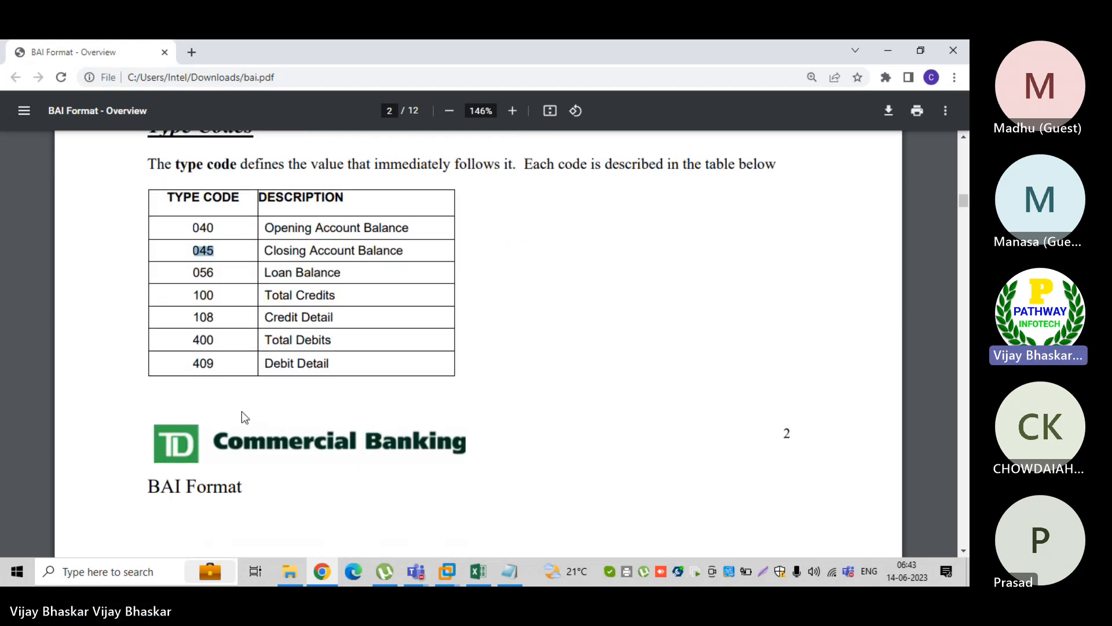
scroll(242, 411, up, 3)
scroll(277, 459, down, 6)
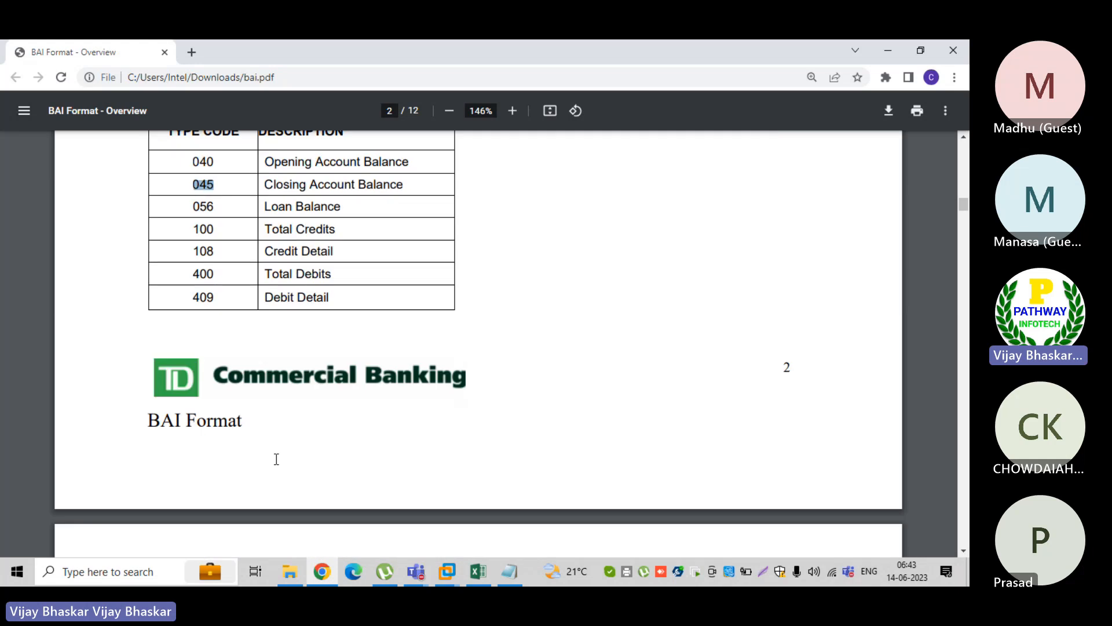
scroll(276, 459, down, 2)
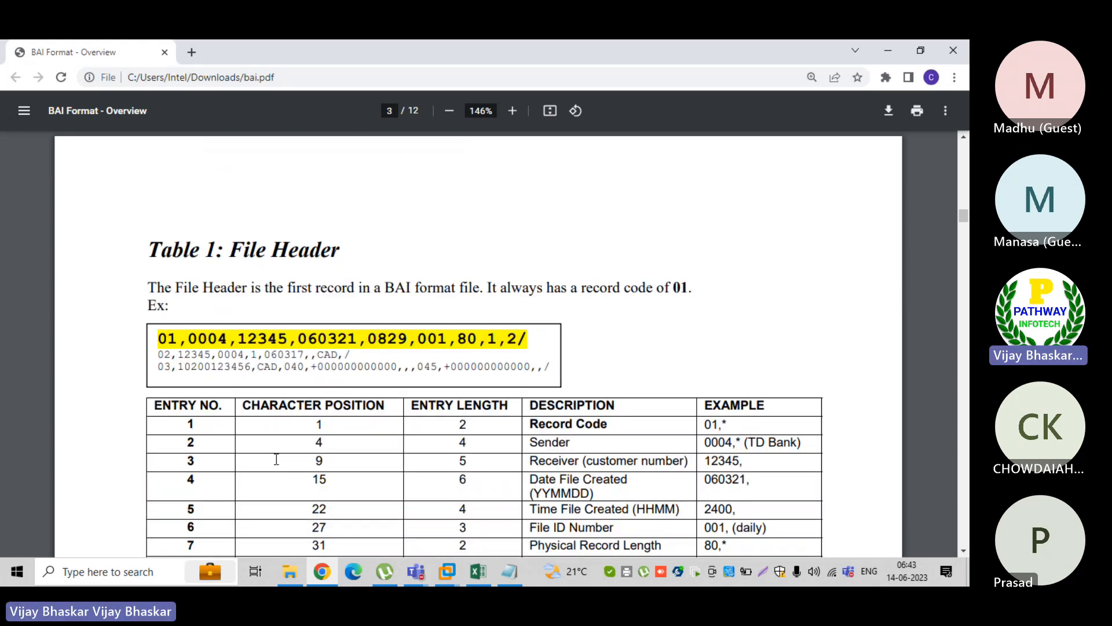
scroll(276, 459, down, 1)
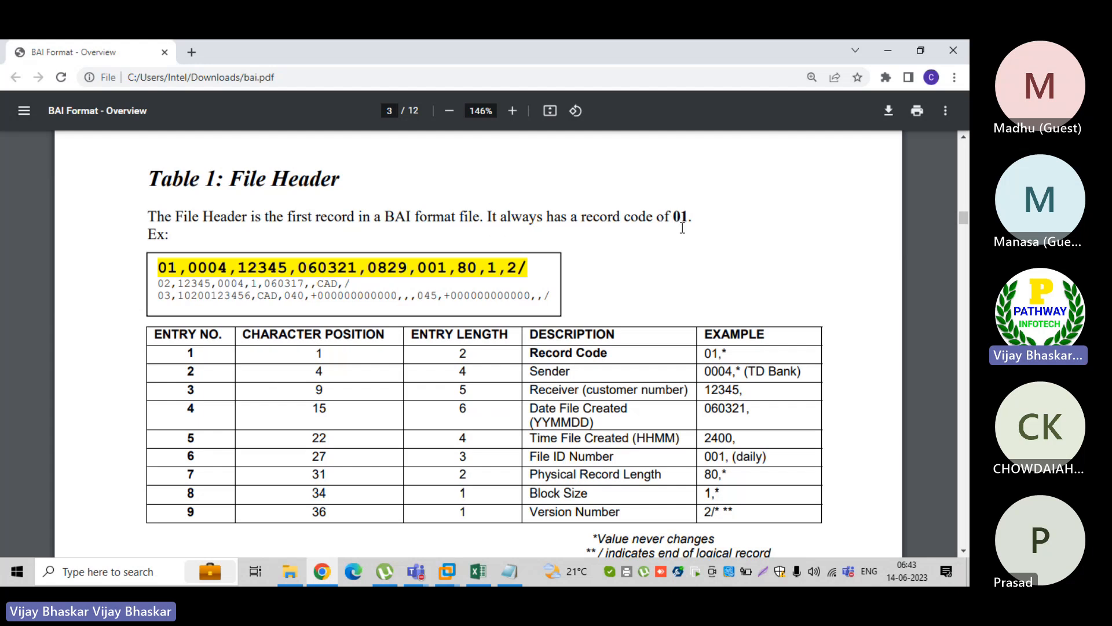
key(alt+Tab)
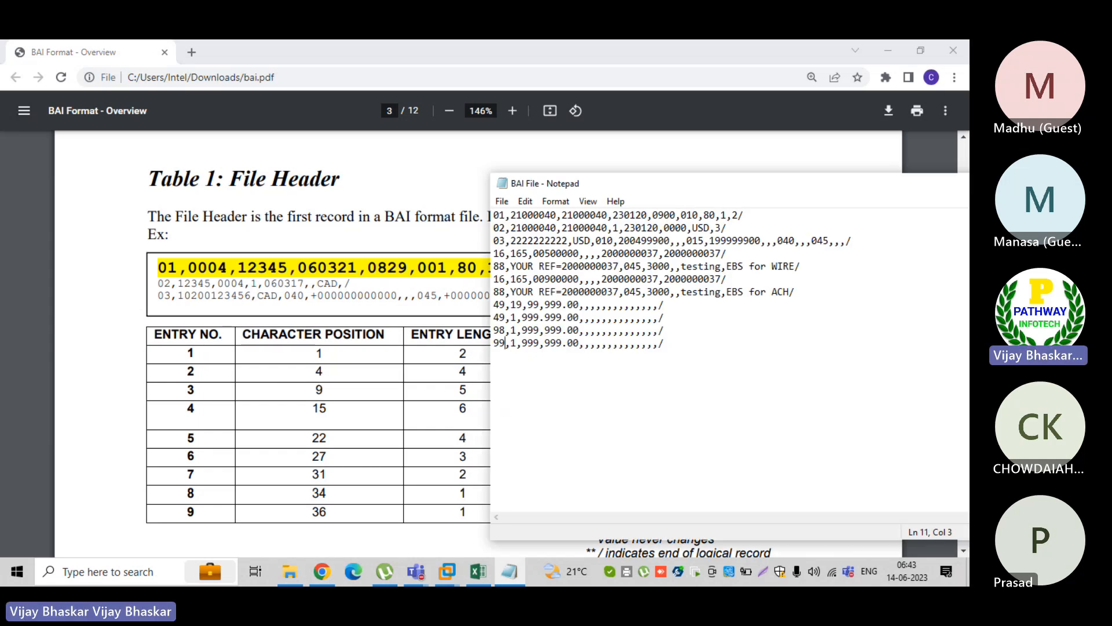
drag(719, 194, 455, 374)
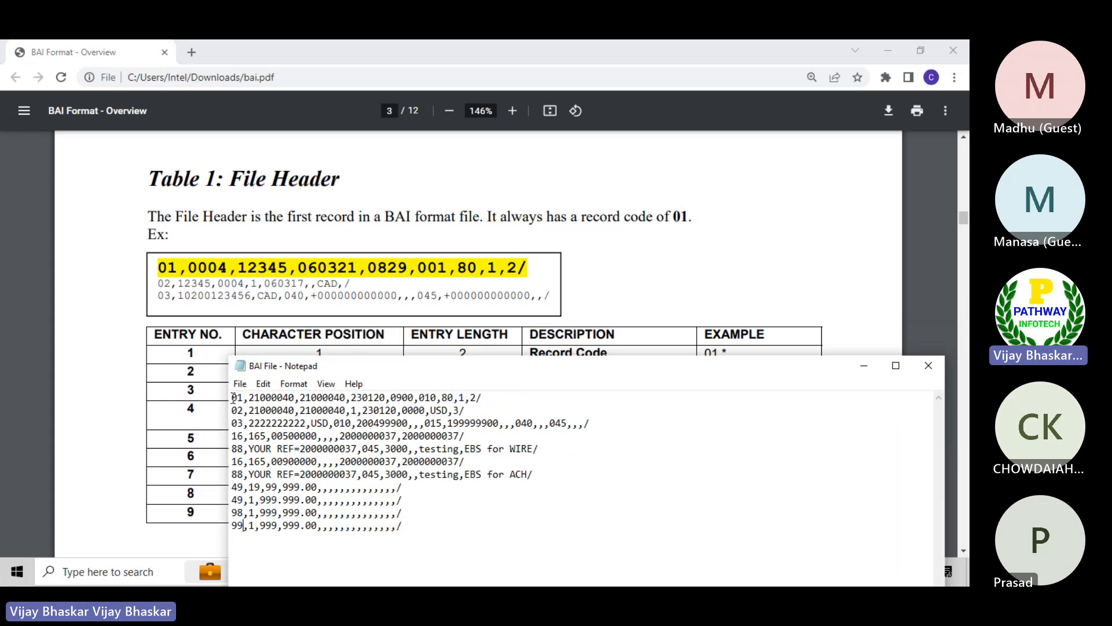
drag(232, 396, 487, 401)
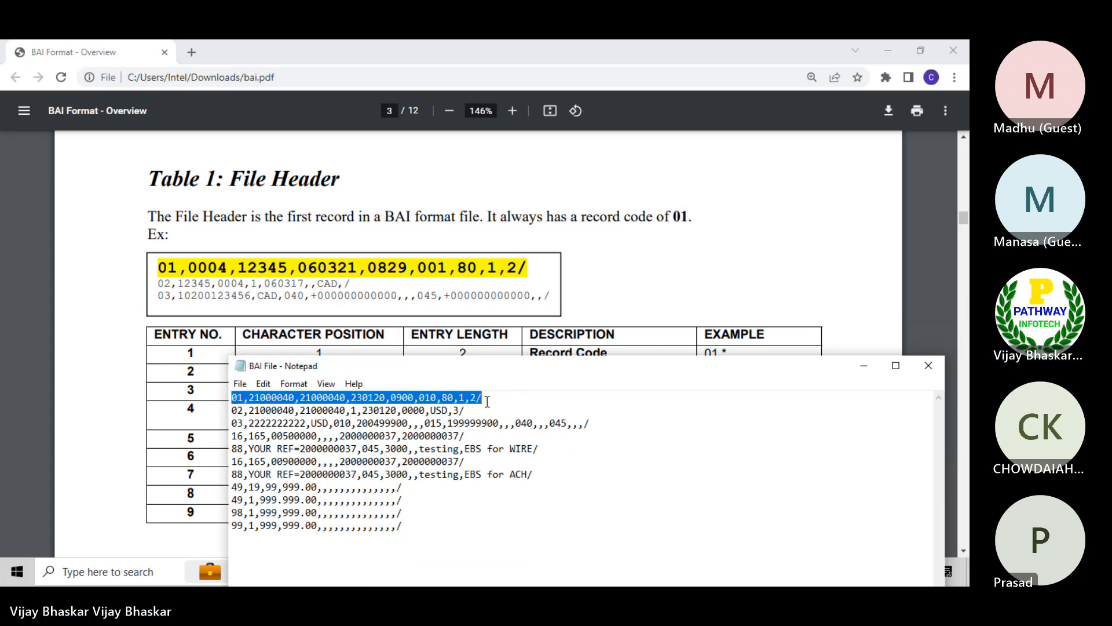
Highlight the record code 01 and the sender 0004 in the PDF's File Header example line
click(632, 267)
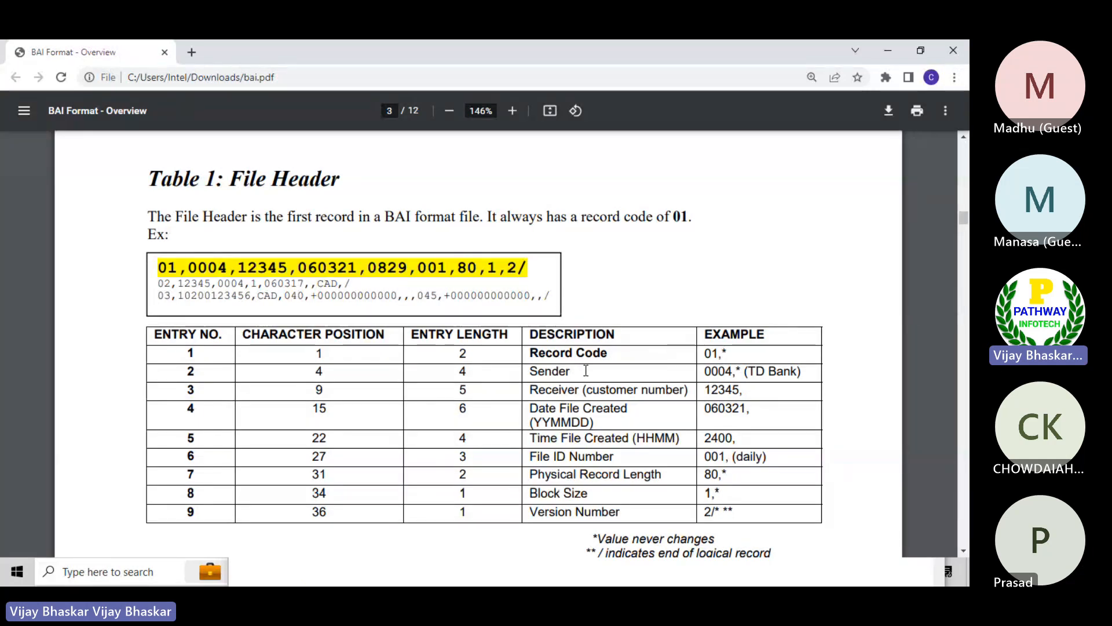
double_click(176, 268)
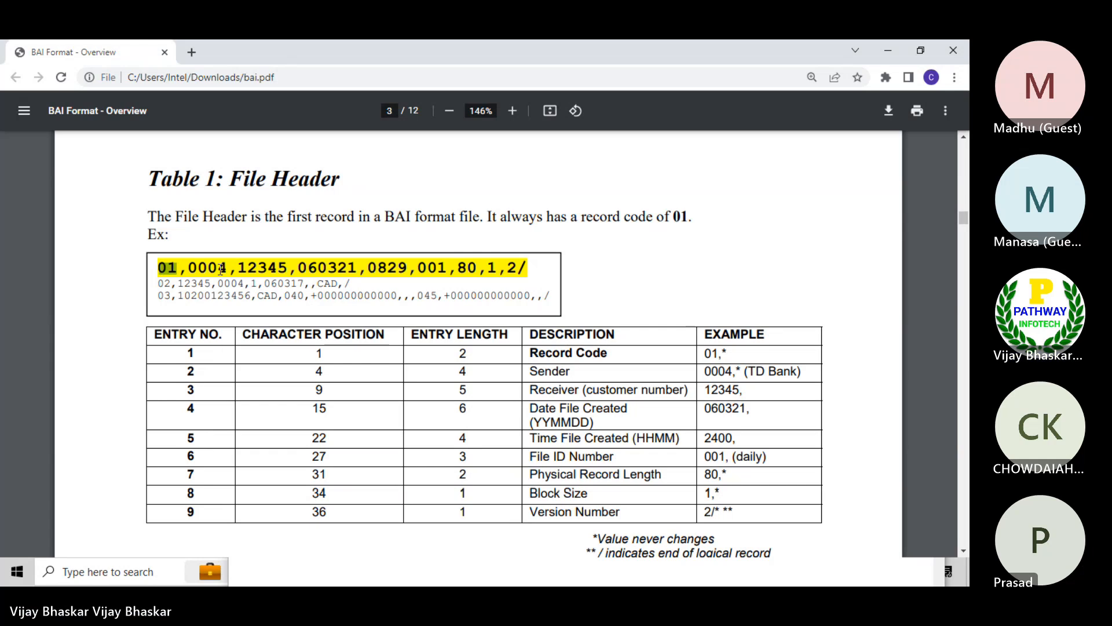
drag(227, 267, 190, 266)
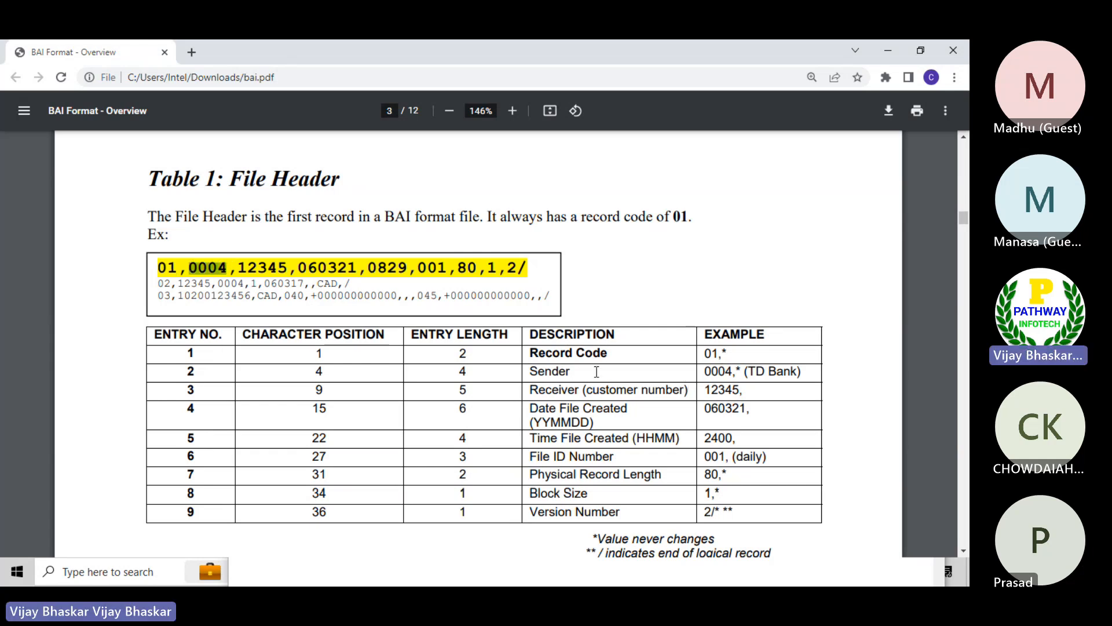
Highlight the Sender entry and receiver 12345 in the PDF's File Header, and the matching receiver field in BAI File's 01 record
drag(584, 373, 533, 366)
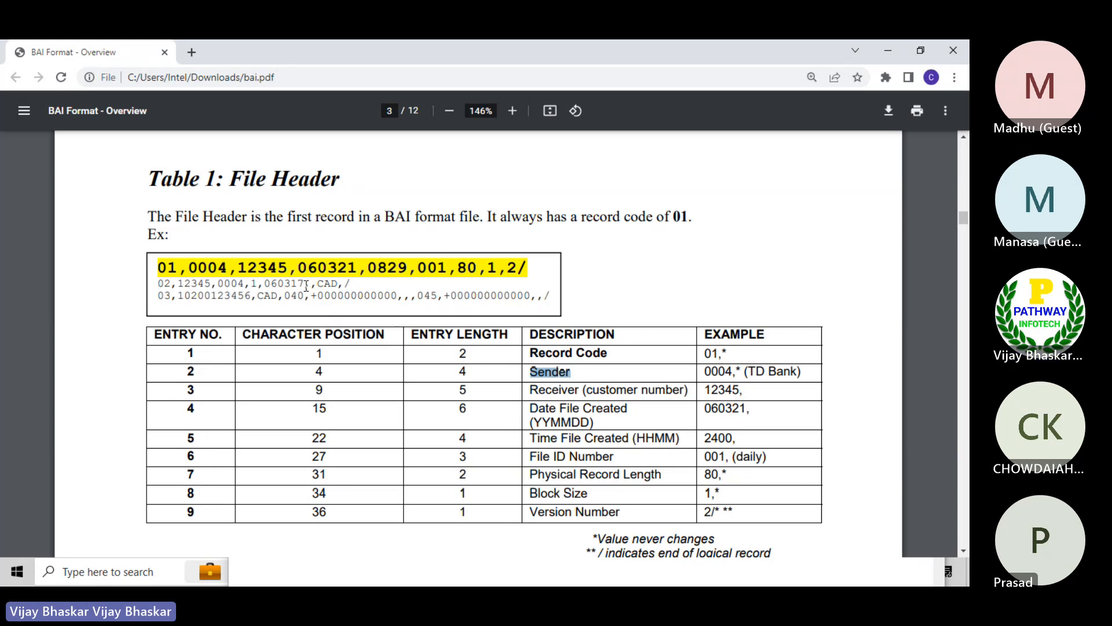
drag(287, 268, 244, 261)
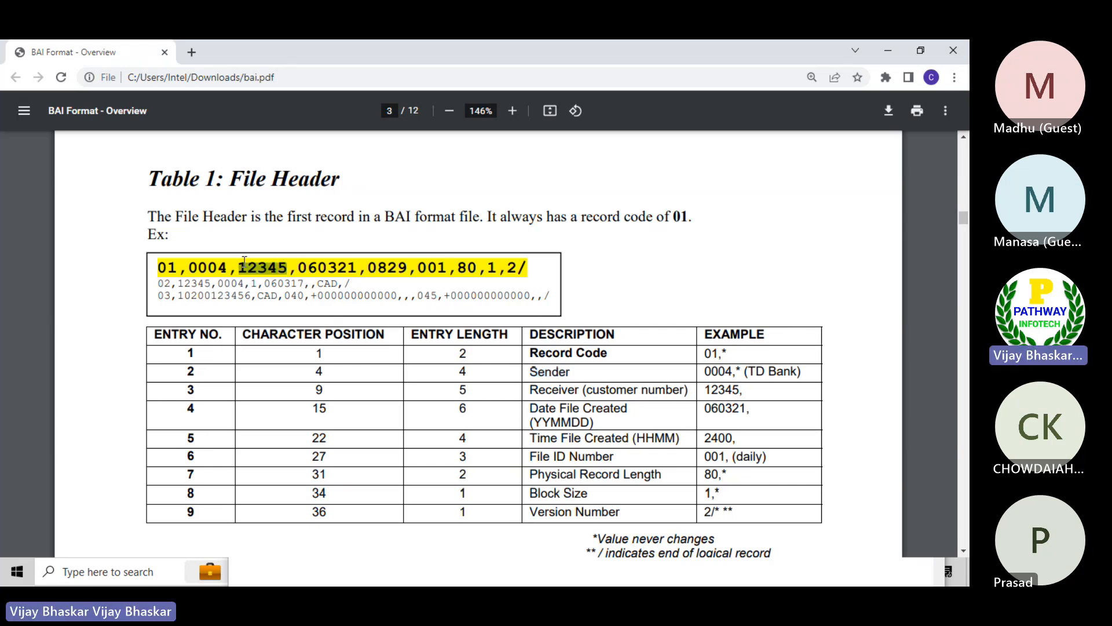
key(alt+Tab)
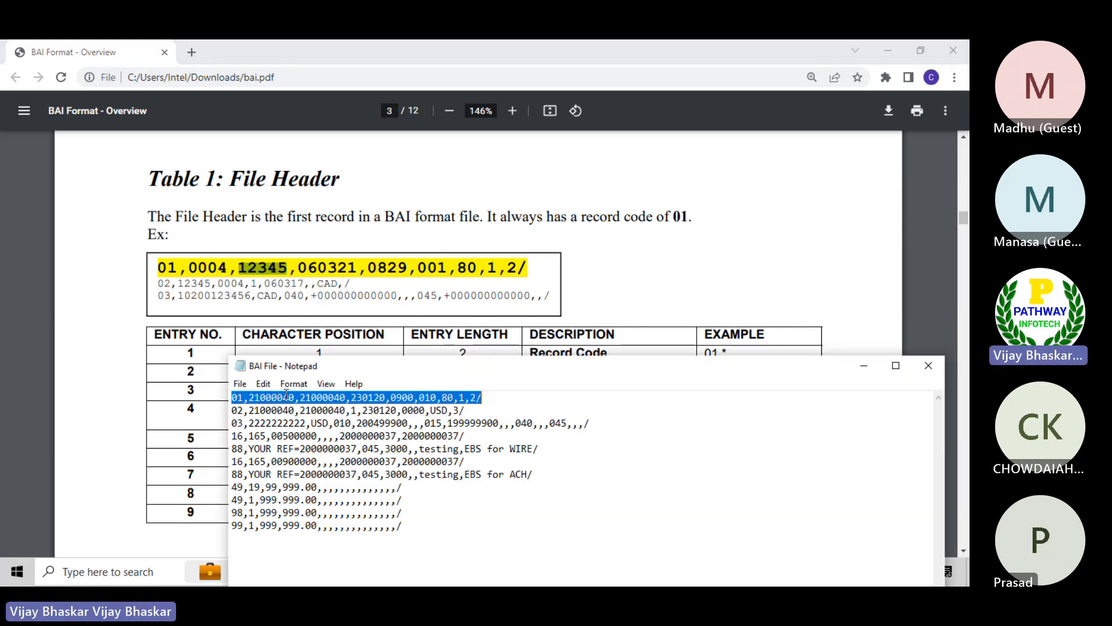
click(292, 395)
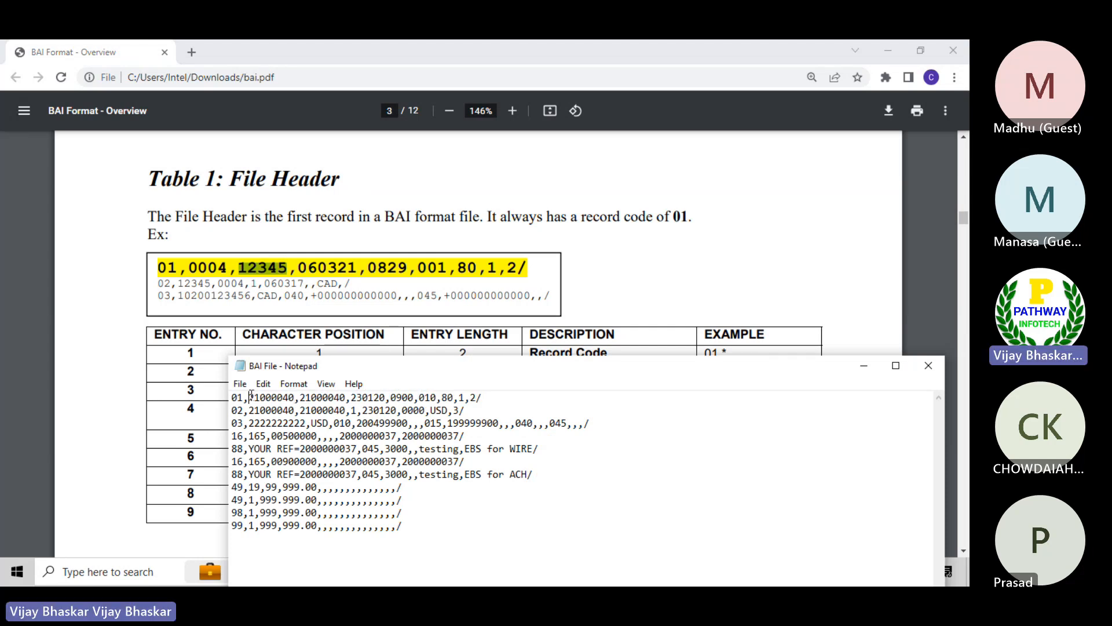
drag(250, 396, 348, 397)
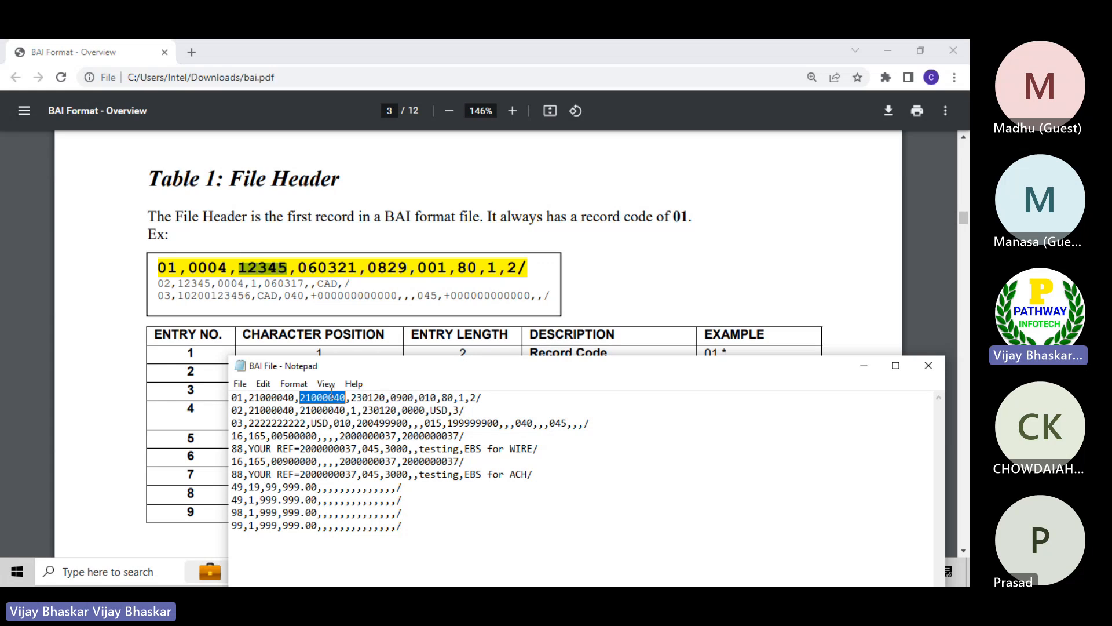
Switch to the e6.0vm virtual machine in VMware Workstation and launch SAP Logon
key(alt+Tab)
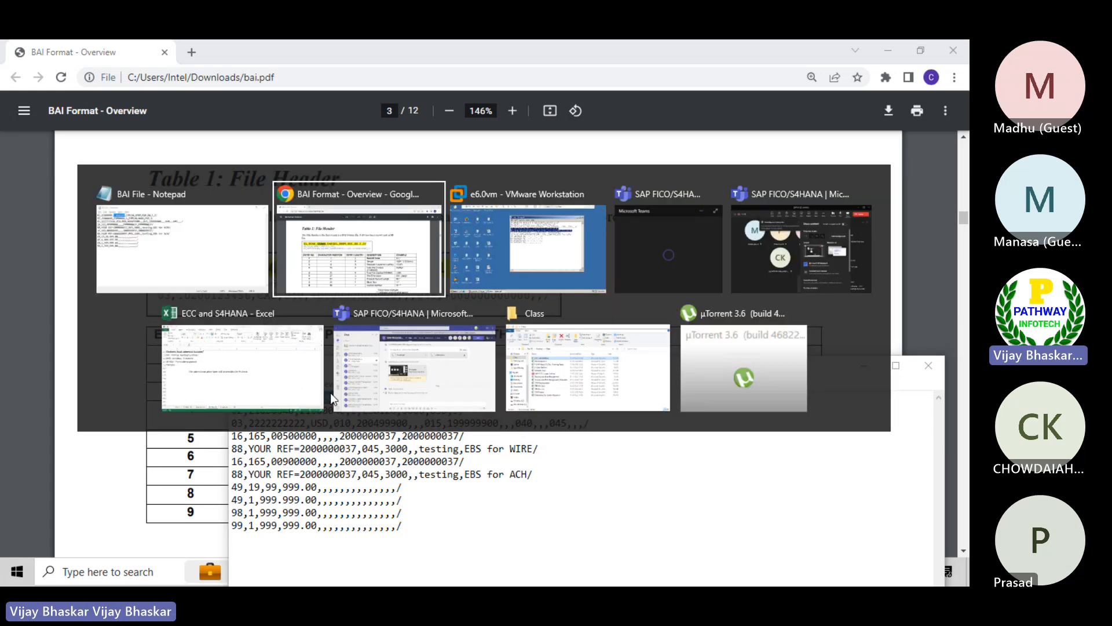
key(alt+Tab)
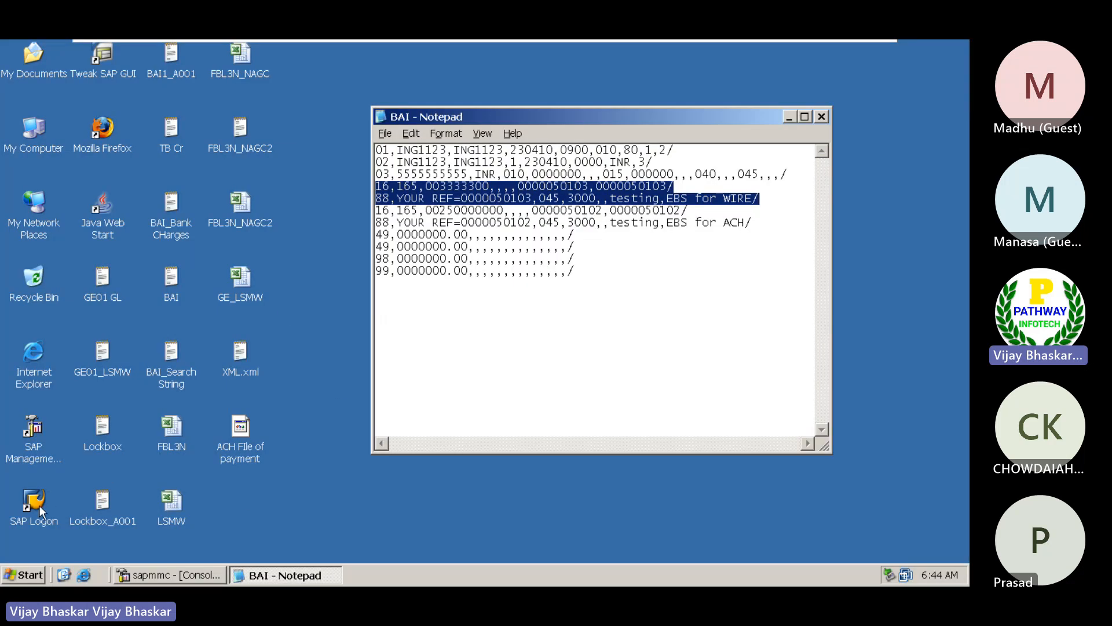
double_click(36, 504)
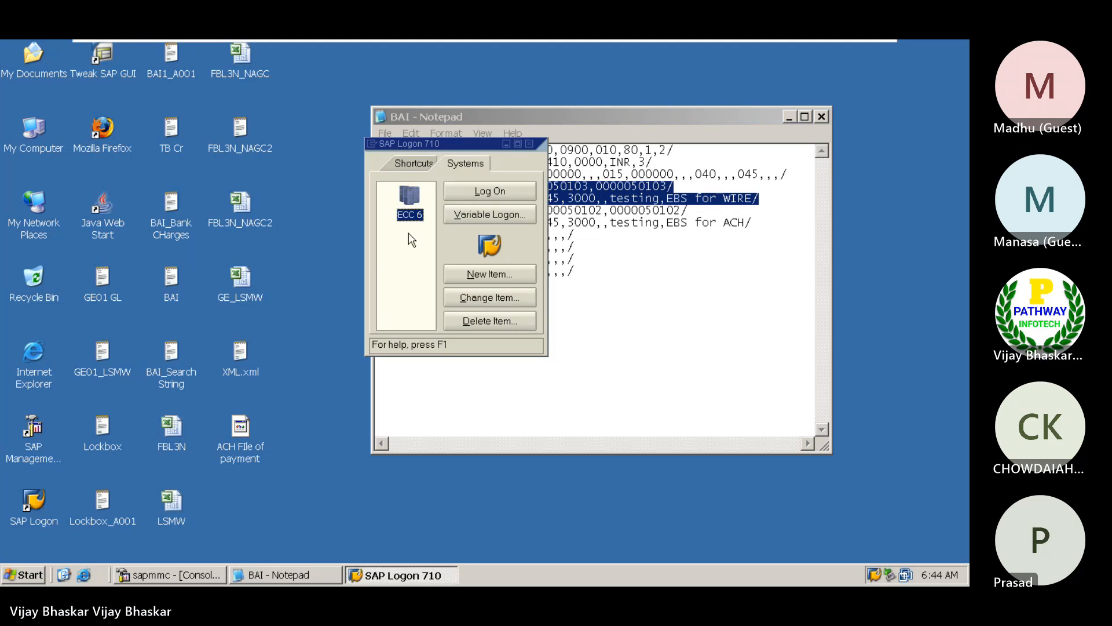
Replace the whole content of BAI File with the text copied from the virtual machine's BAI file, keeping the PDF's File Header example visible
click(675, 116)
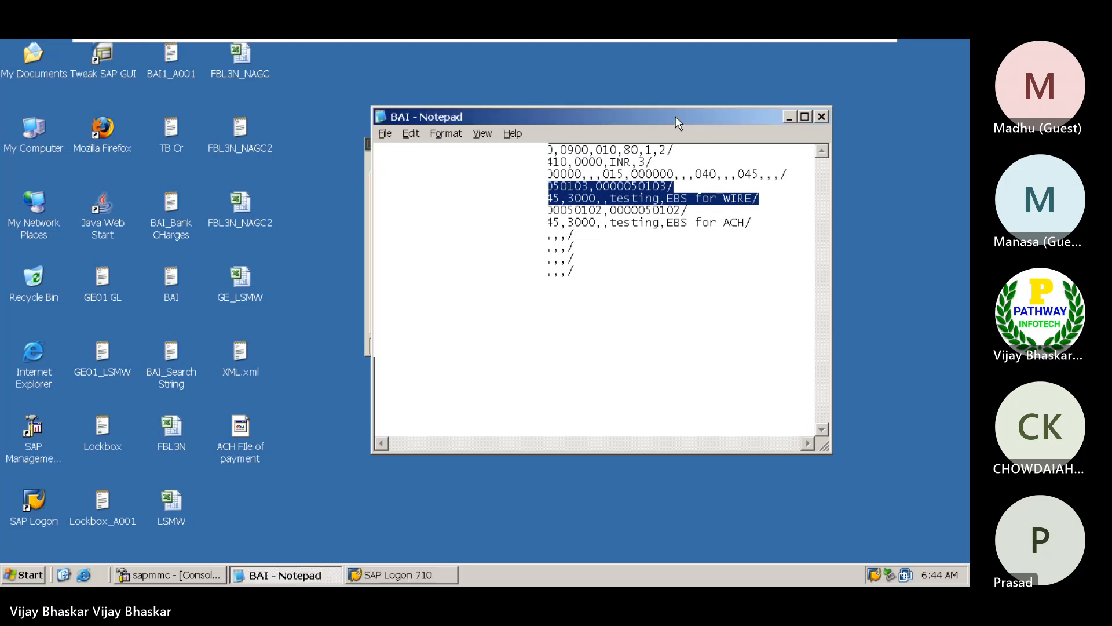
click(617, 263)
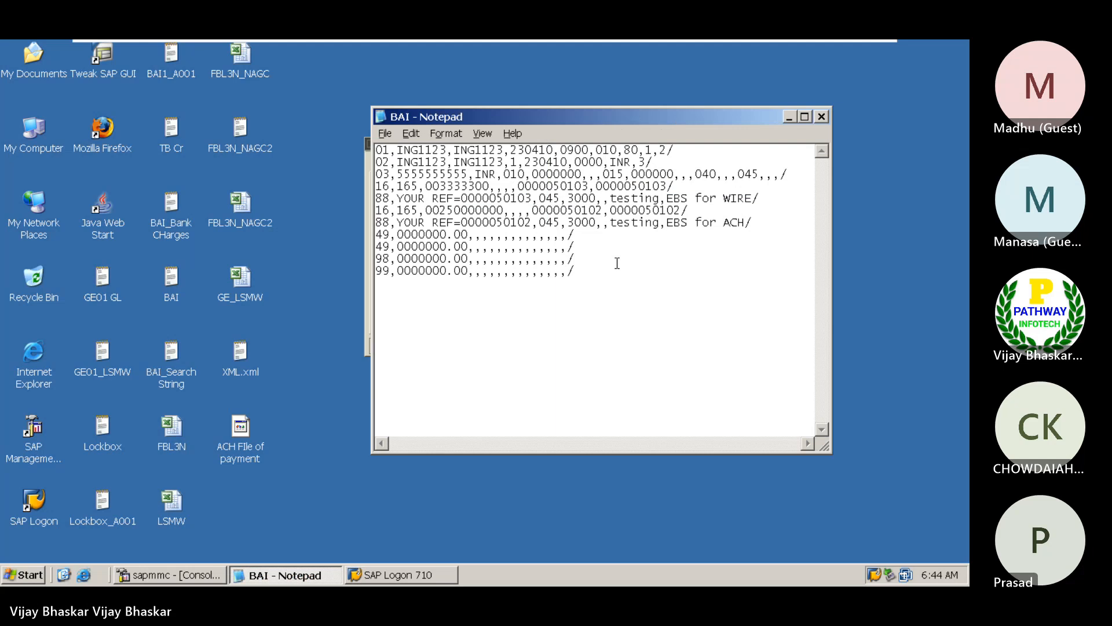
key(ctrl+a)
key(ctrl+c)
mouse_move(798, 41)
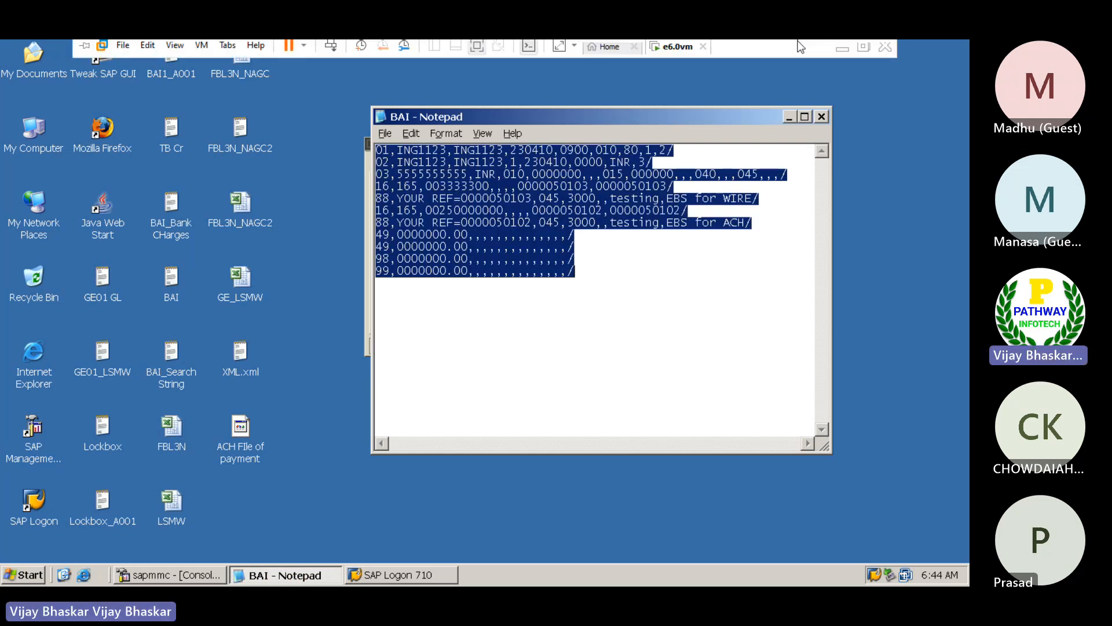
click(838, 54)
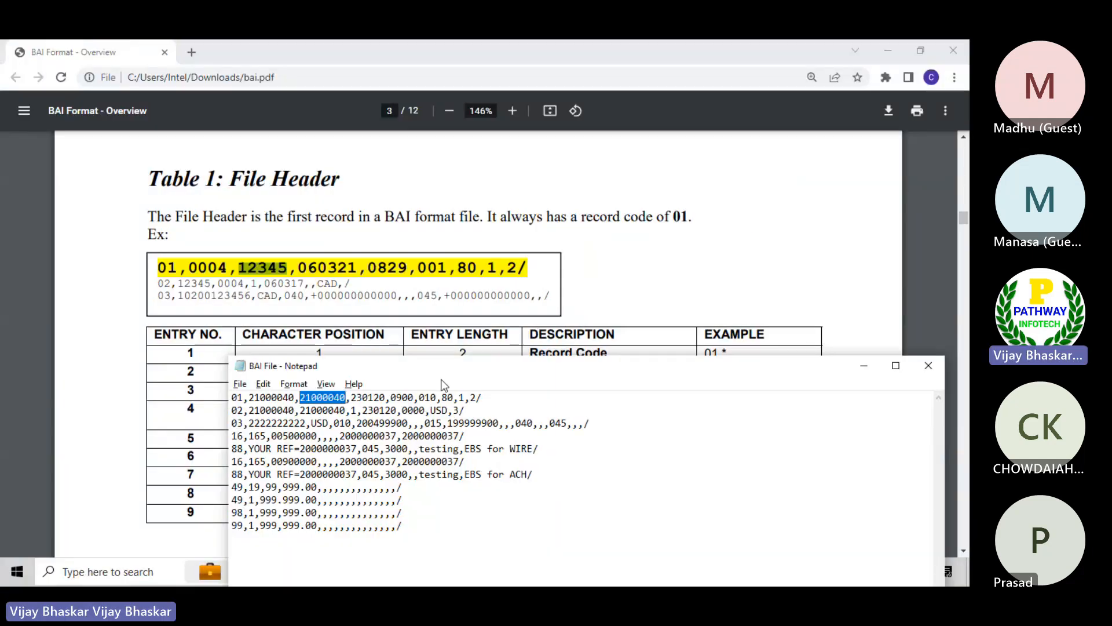
drag(462, 366, 519, 281)
click(483, 434)
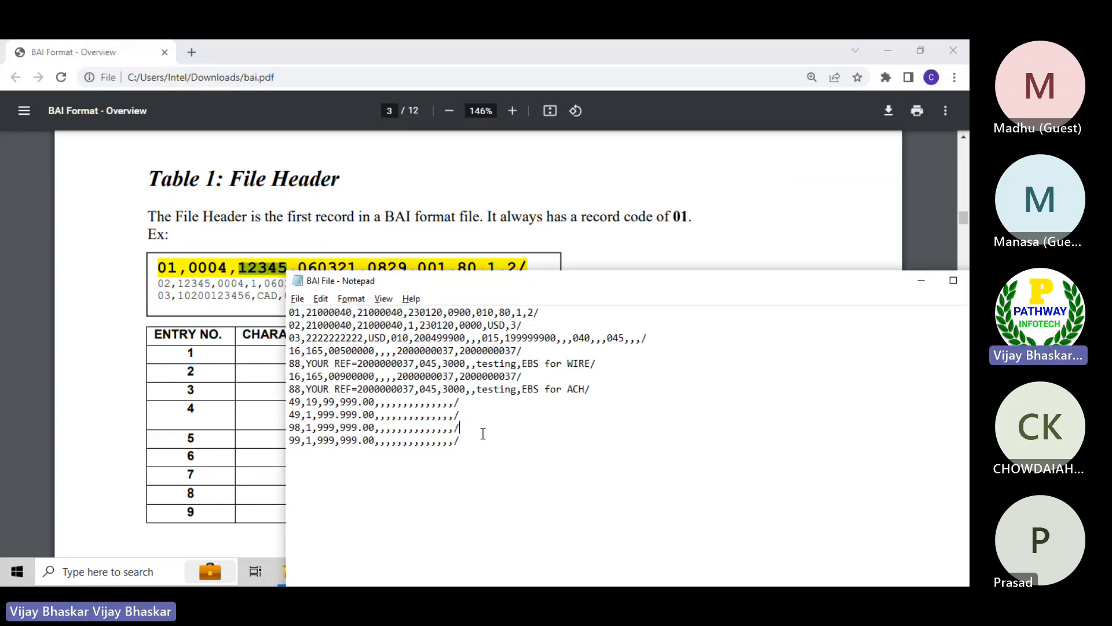
key(ctrl+a)
key(ctrl+v)
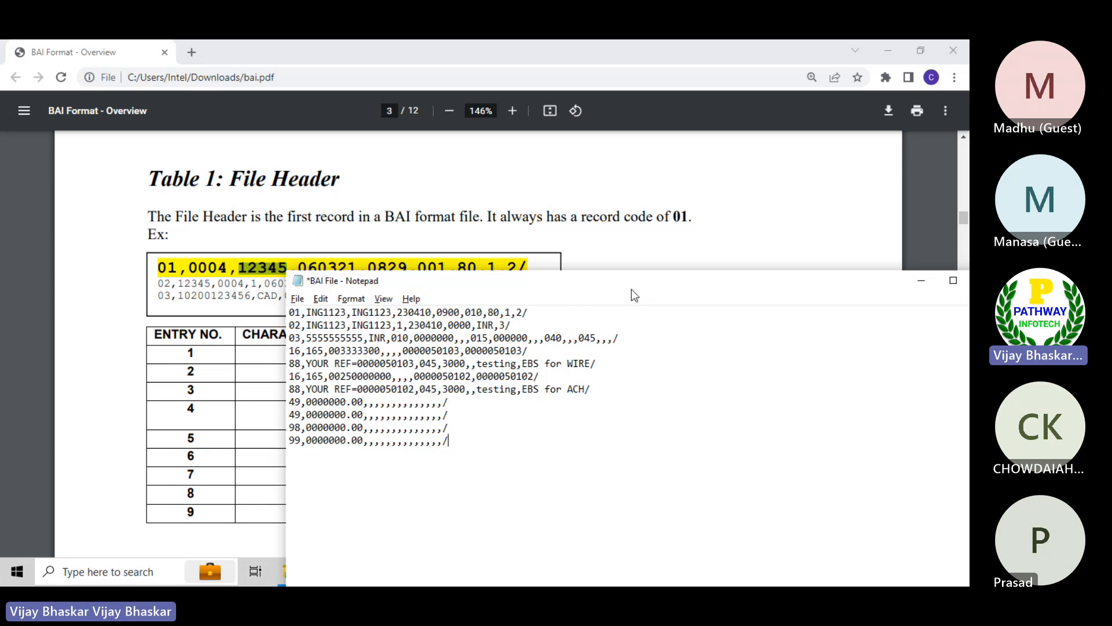
drag(613, 291, 632, 309)
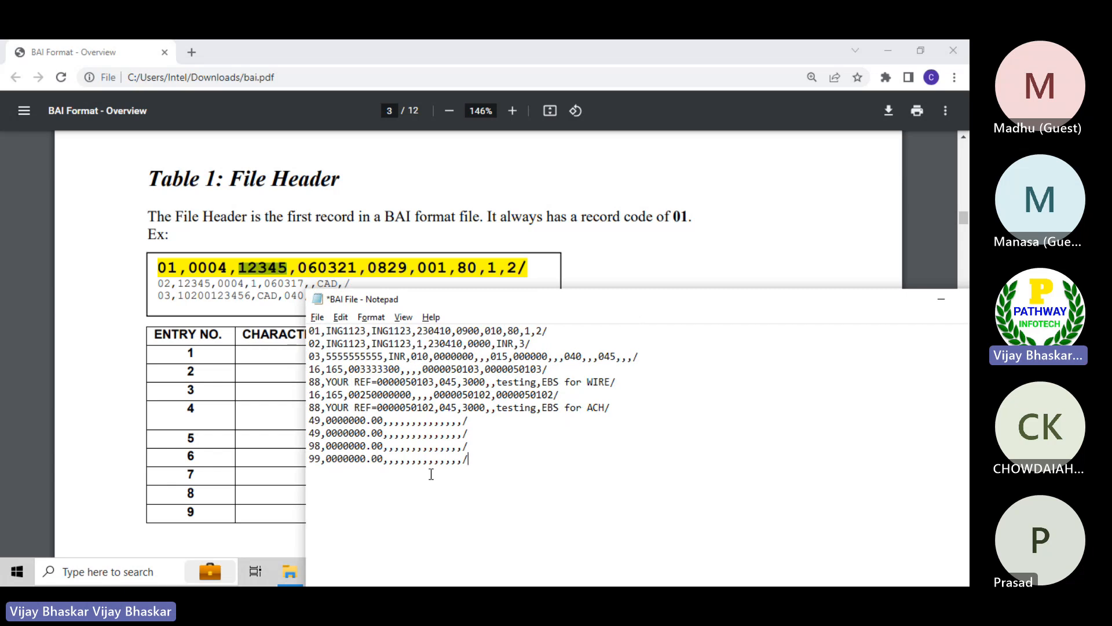
Return to SAP Logon in the virtual machine and log on to ECC 6, client 800, with the user name and password
key(ctrl+shift+s)
key(alt+Tab)
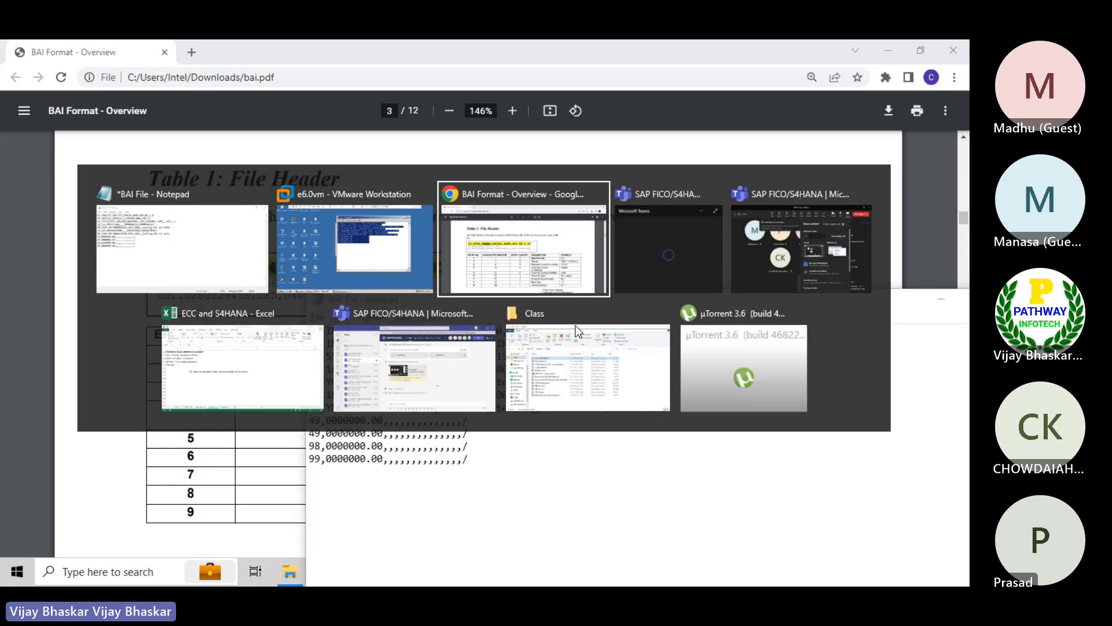
key(alt+shift+Tab)
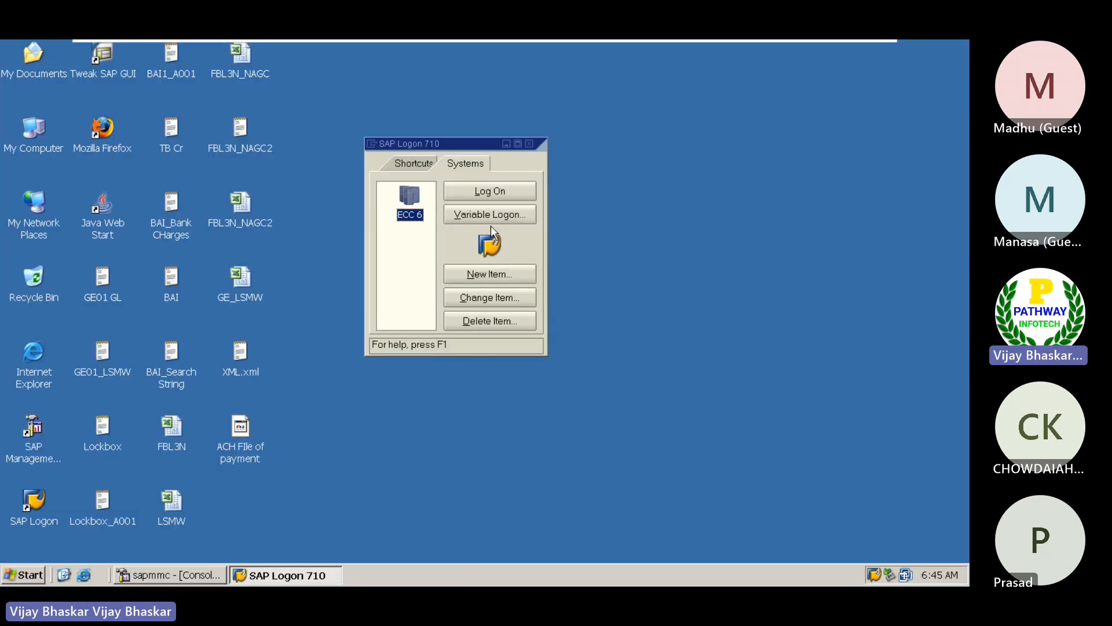
click(609, 309)
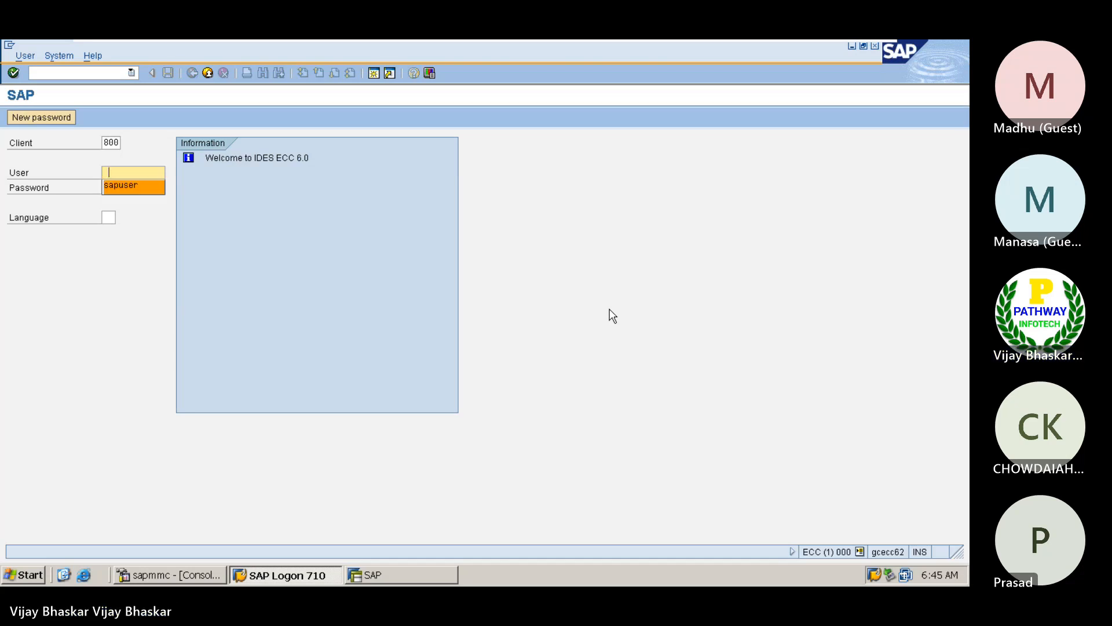
key(Tab)
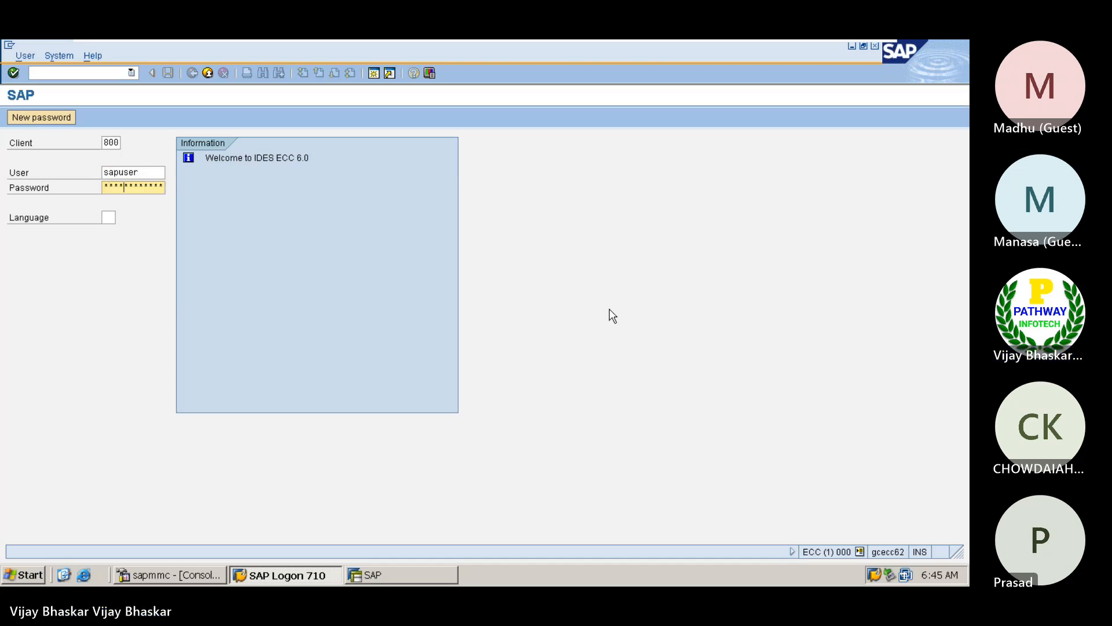
key(Return)
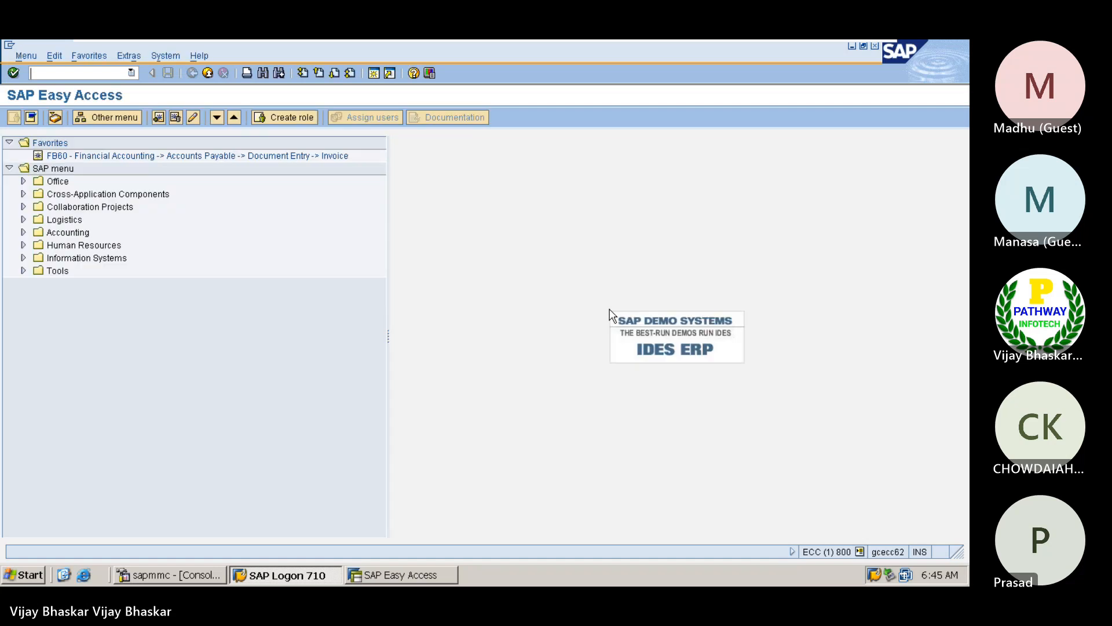
Run transaction FI12 and display the house banks of company code A001
text(fi12)
key(Return)
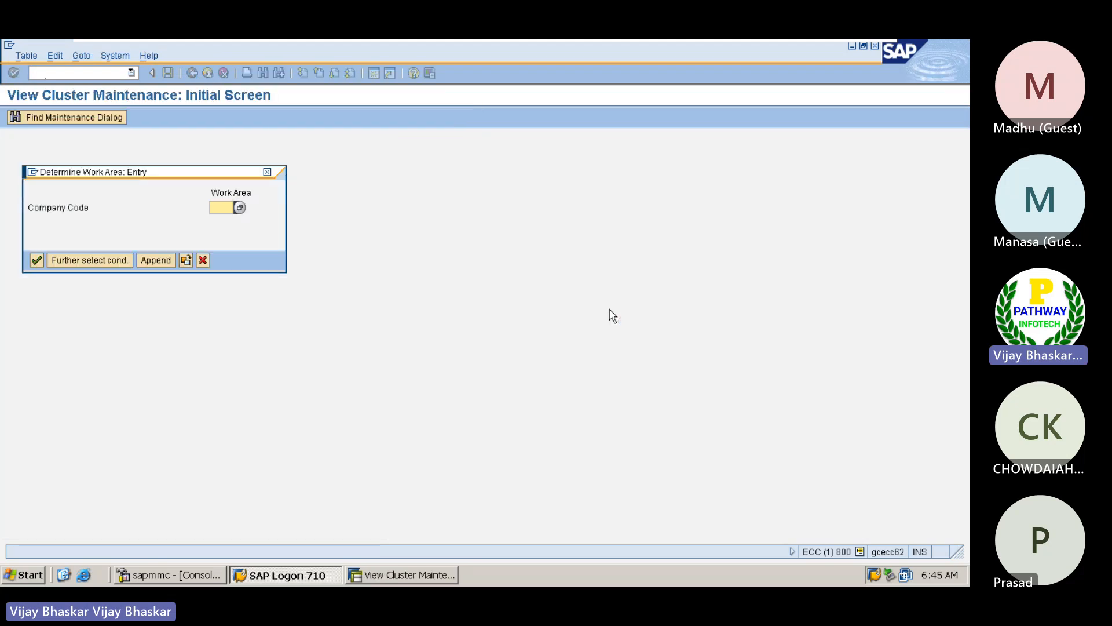
text(A00)
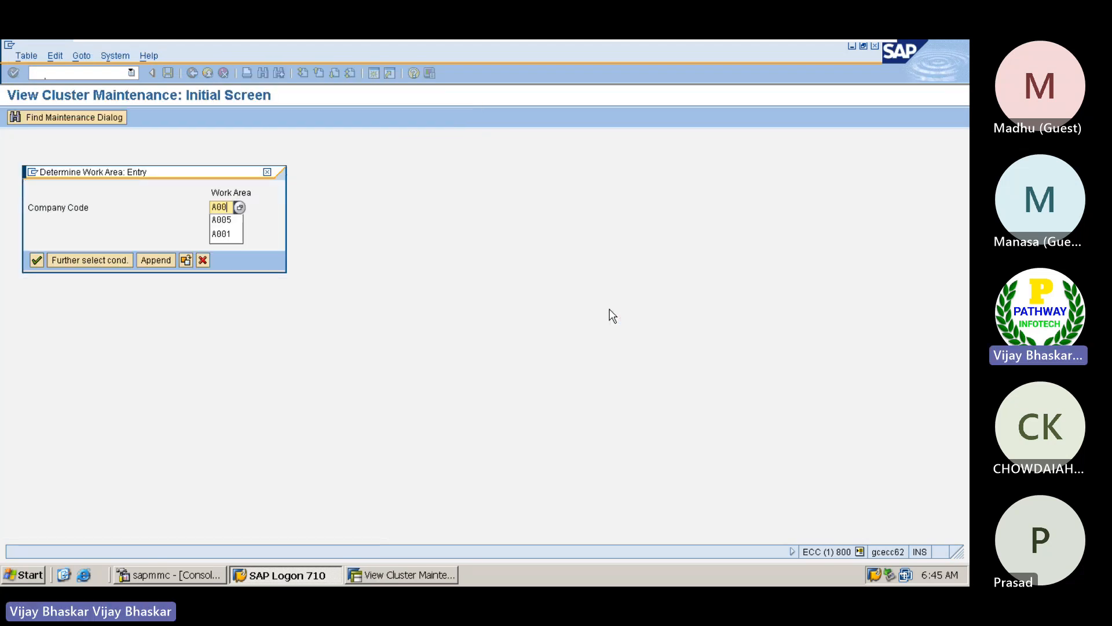
key(Down)
key(Return)
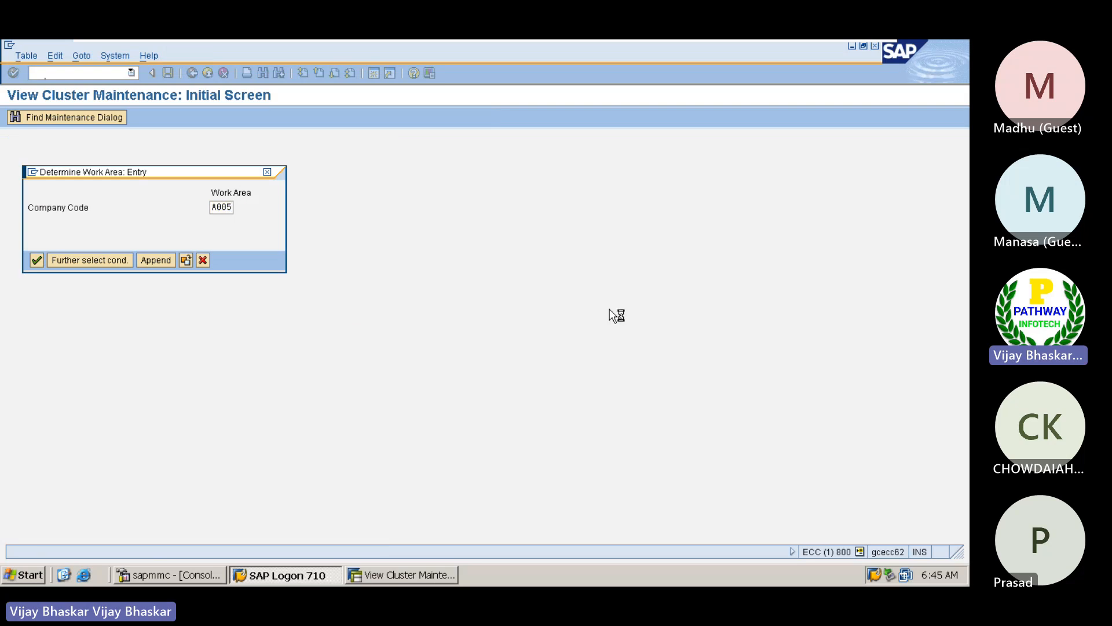
key(Return)
key(Return)
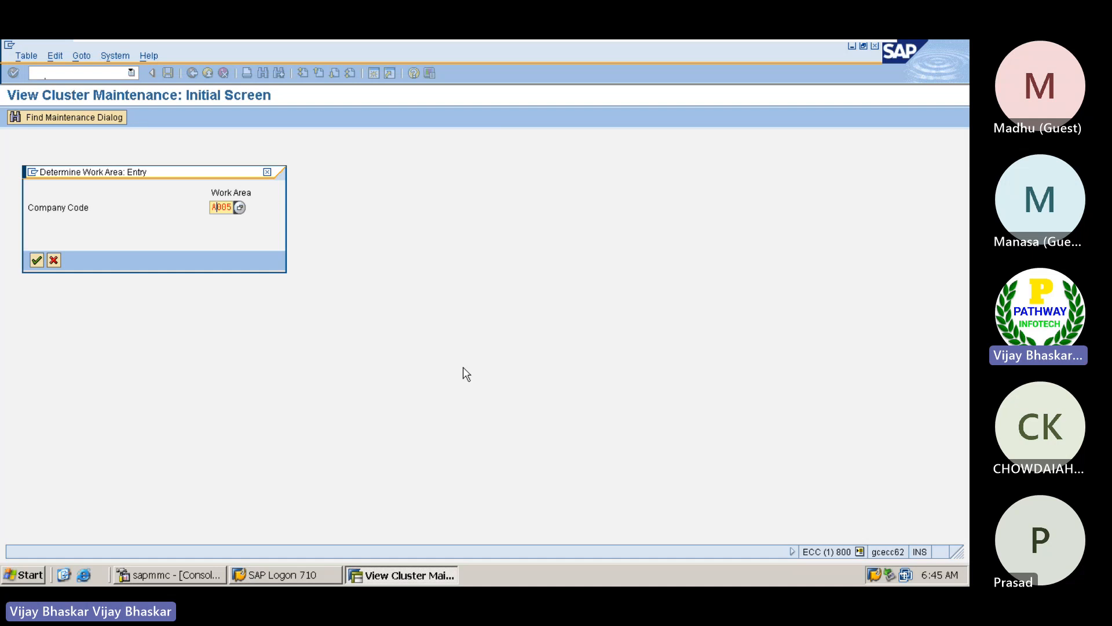
key(Insert)
key(Right)
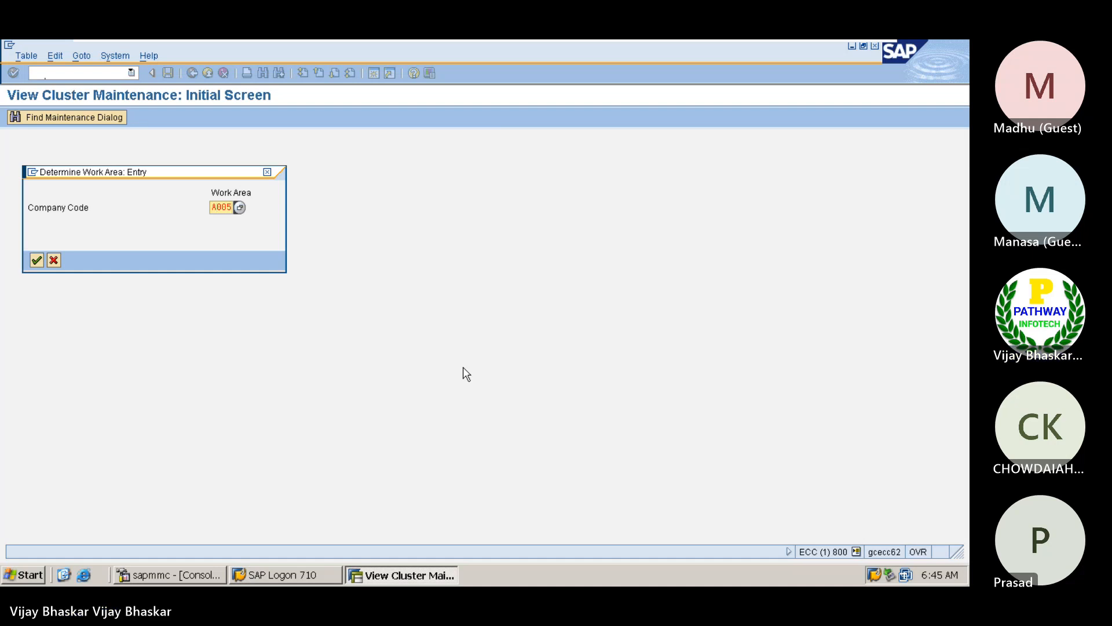
text(01)
key(Return)
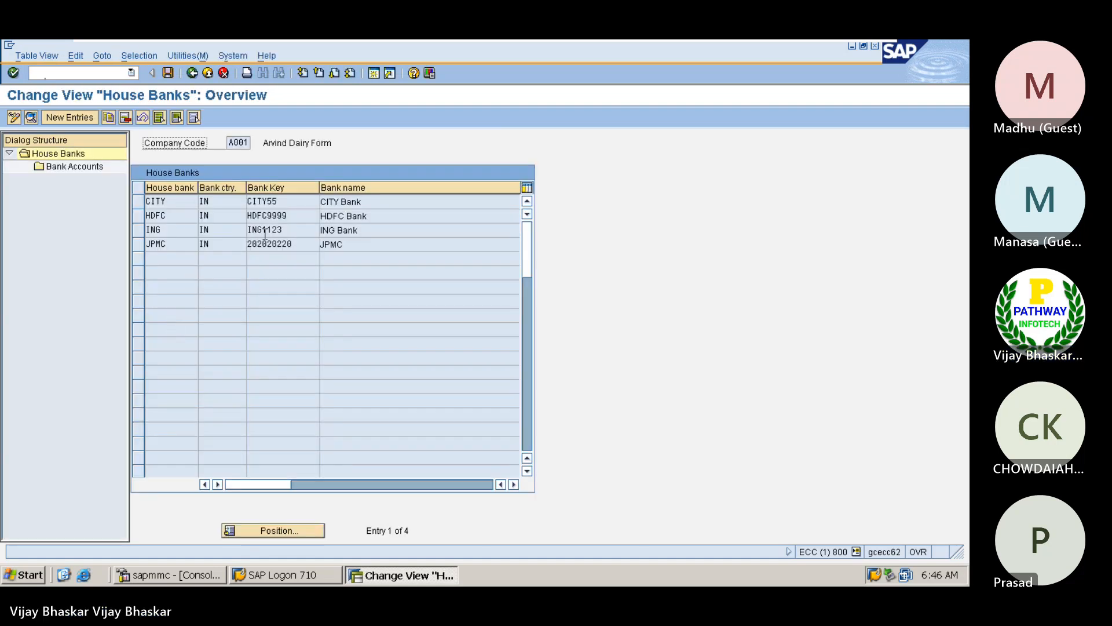
View the details of the CITY house bank and go back to the House Banks overview
click(272, 201)
double_click(272, 201)
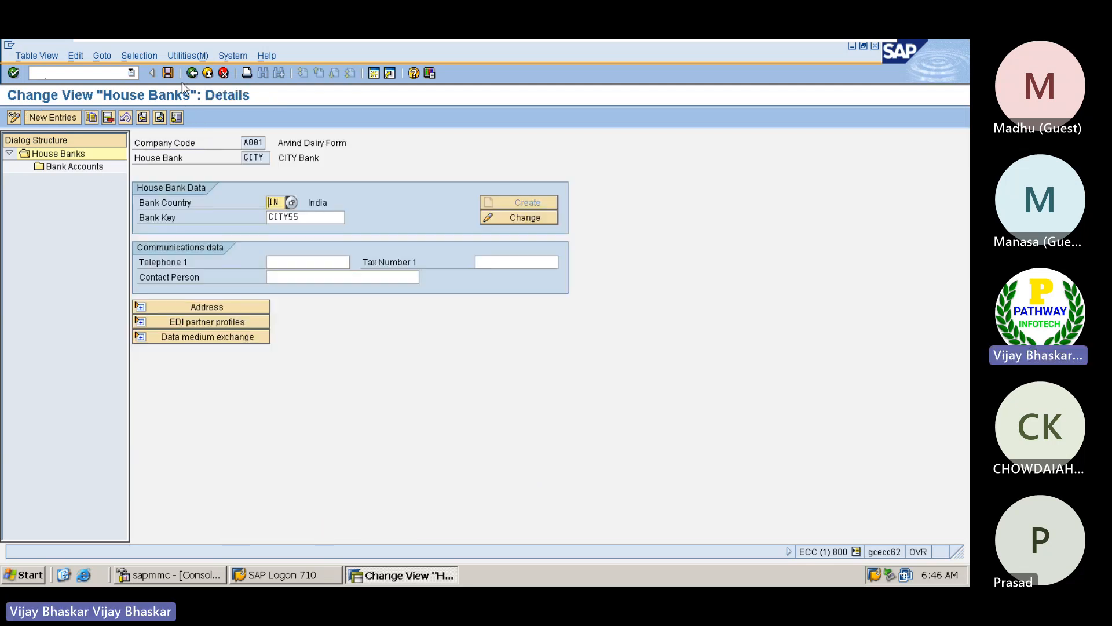
click(192, 74)
key(alt+Tab)
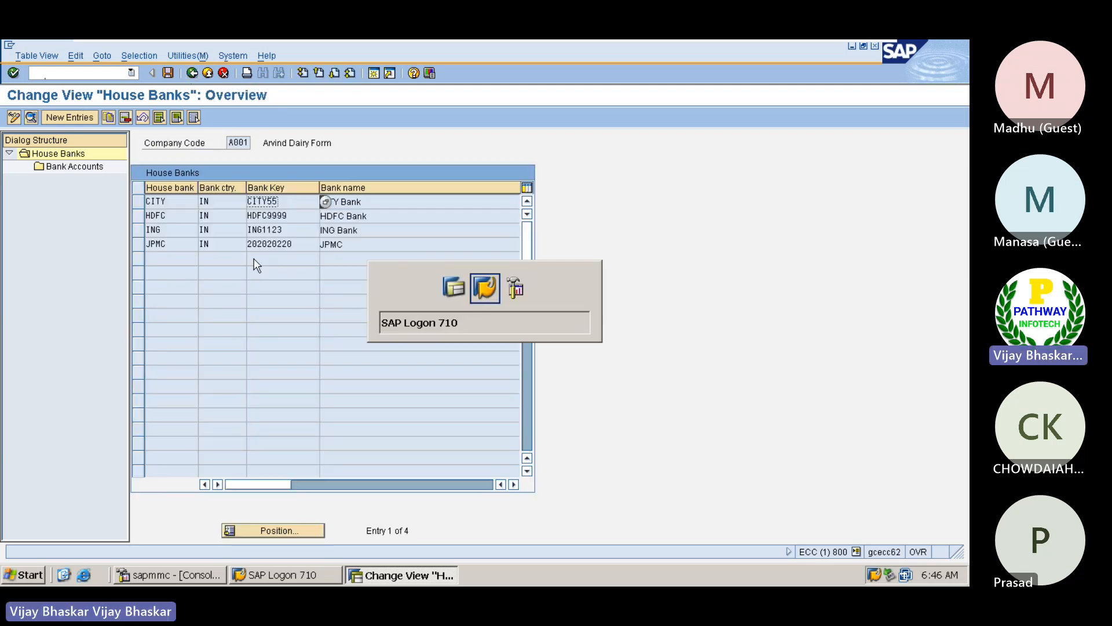
key(alt+shift+Tab)
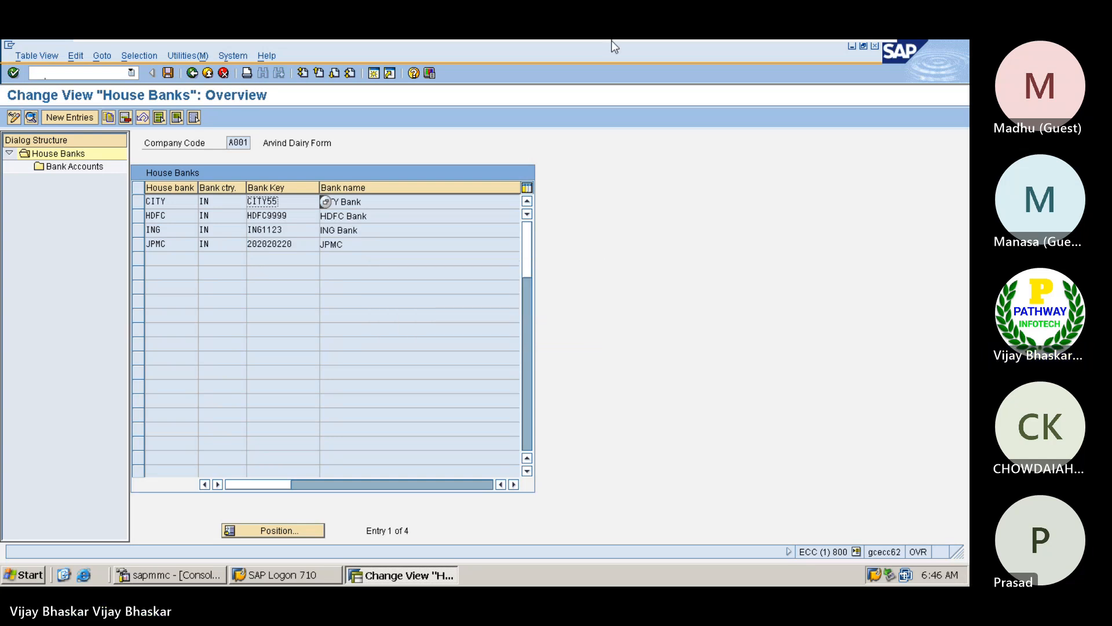
Switch back to BAI File in Notepad and highlight the account number in its 03 record
mouse_move(610, 40)
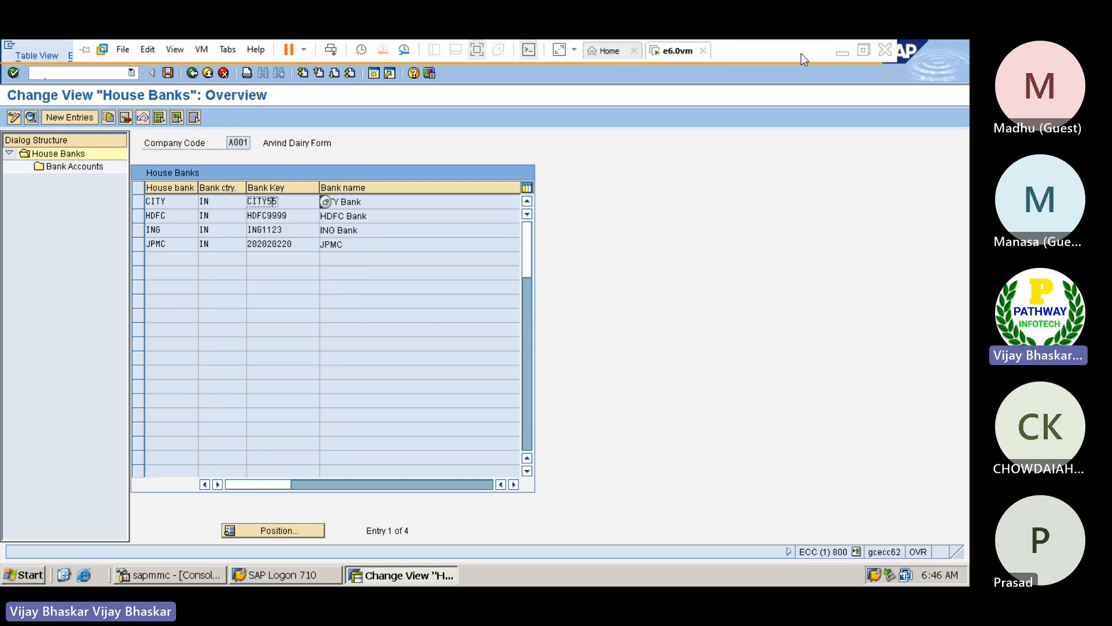
click(835, 52)
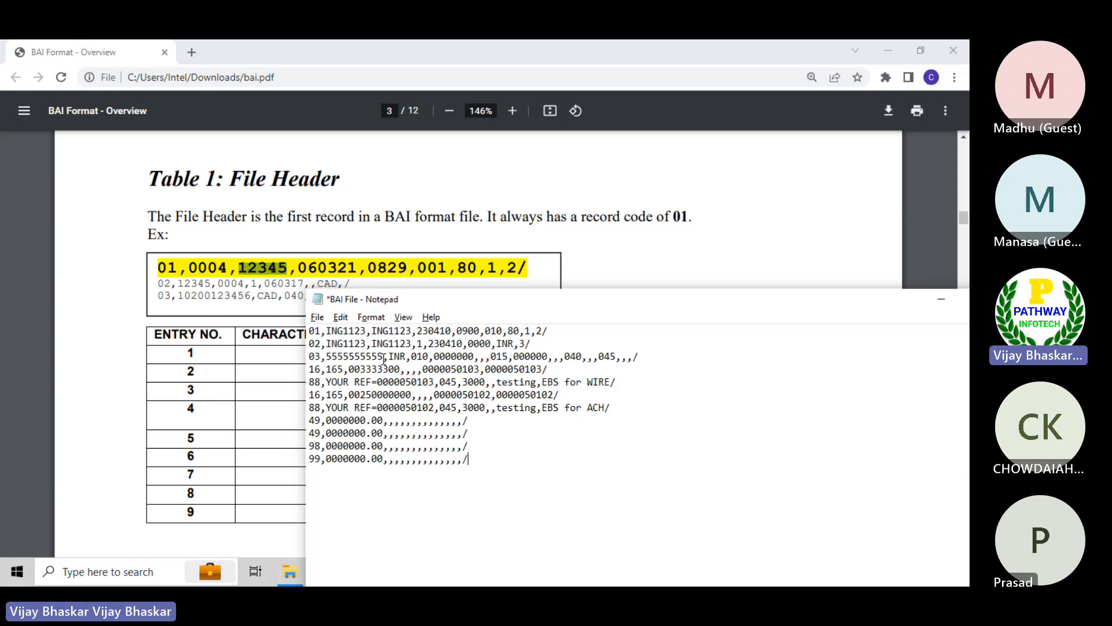
drag(382, 360, 328, 361)
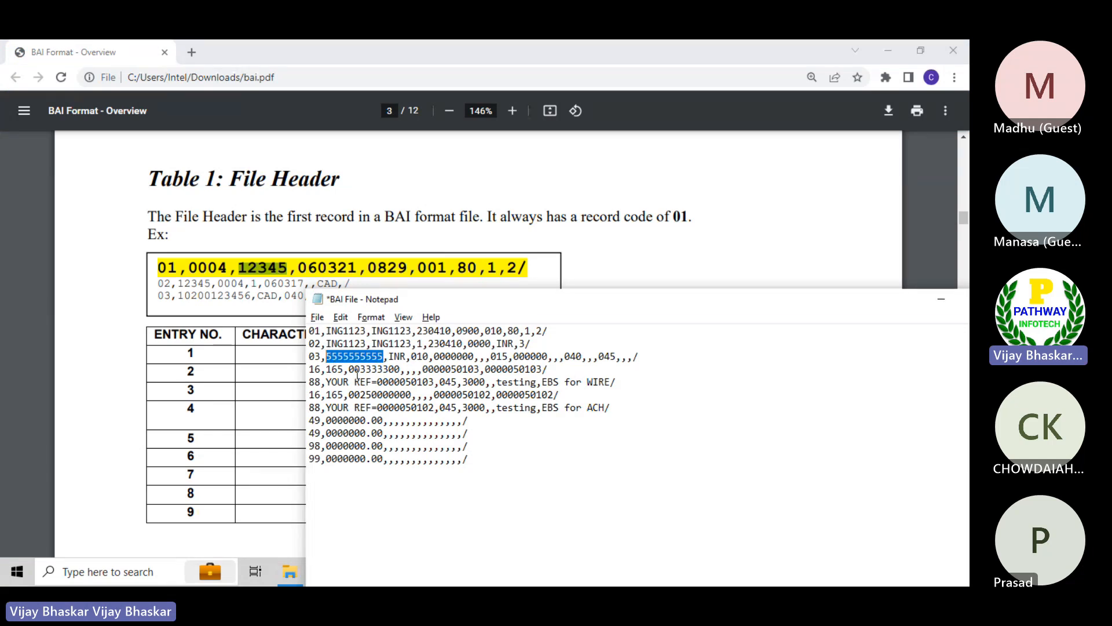
Switch to SAP in the virtual machine and view the details of the ING house bank
key(alt+Tab)
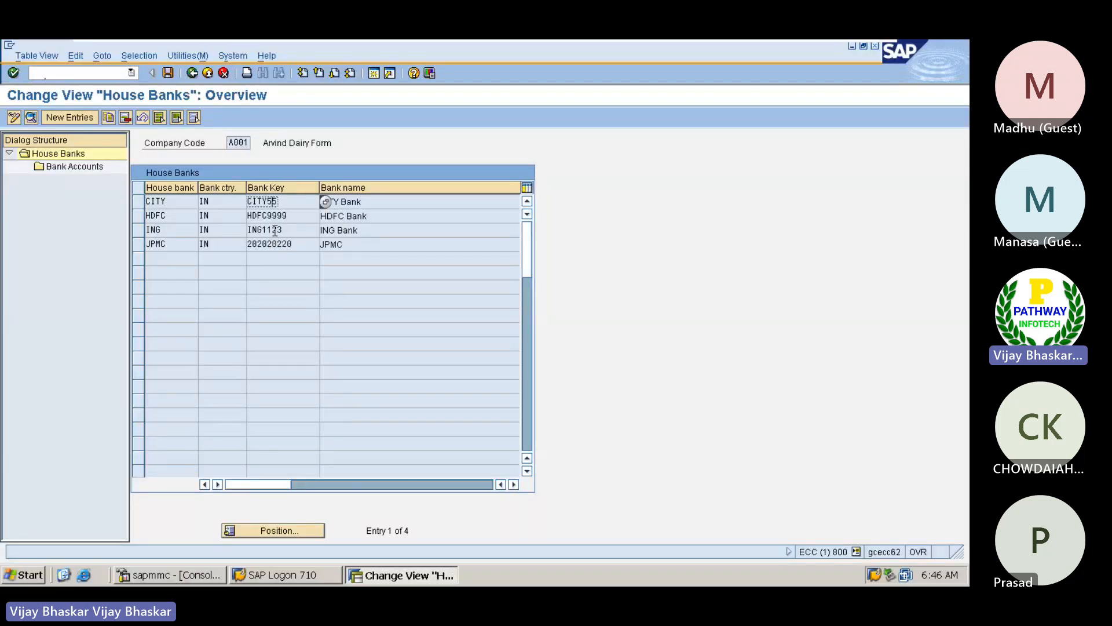
double_click(274, 227)
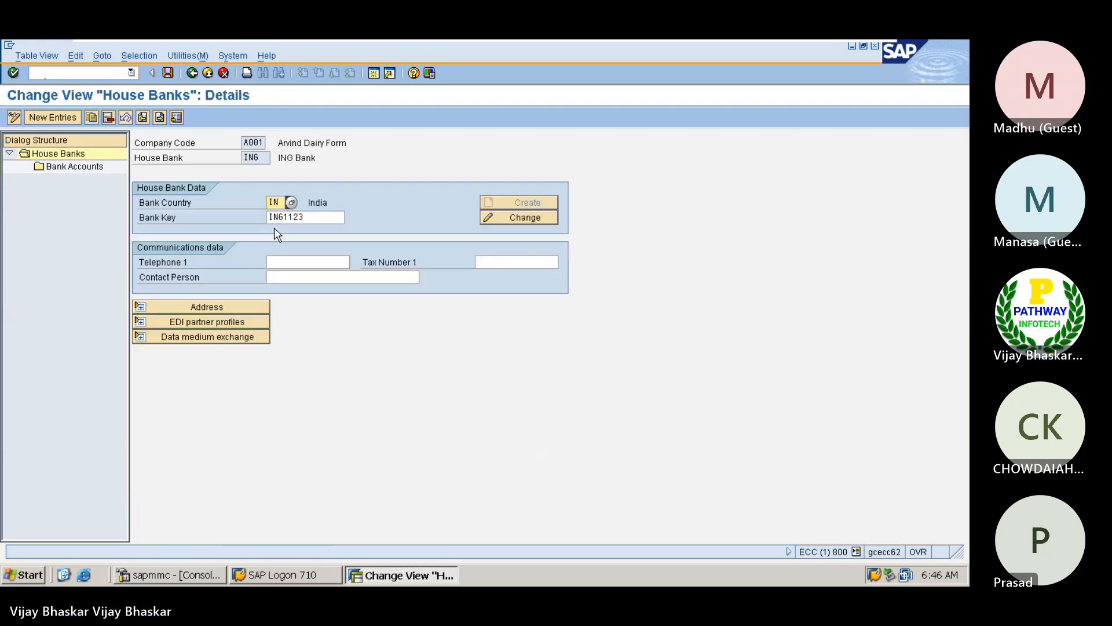
key(alt+Tab)
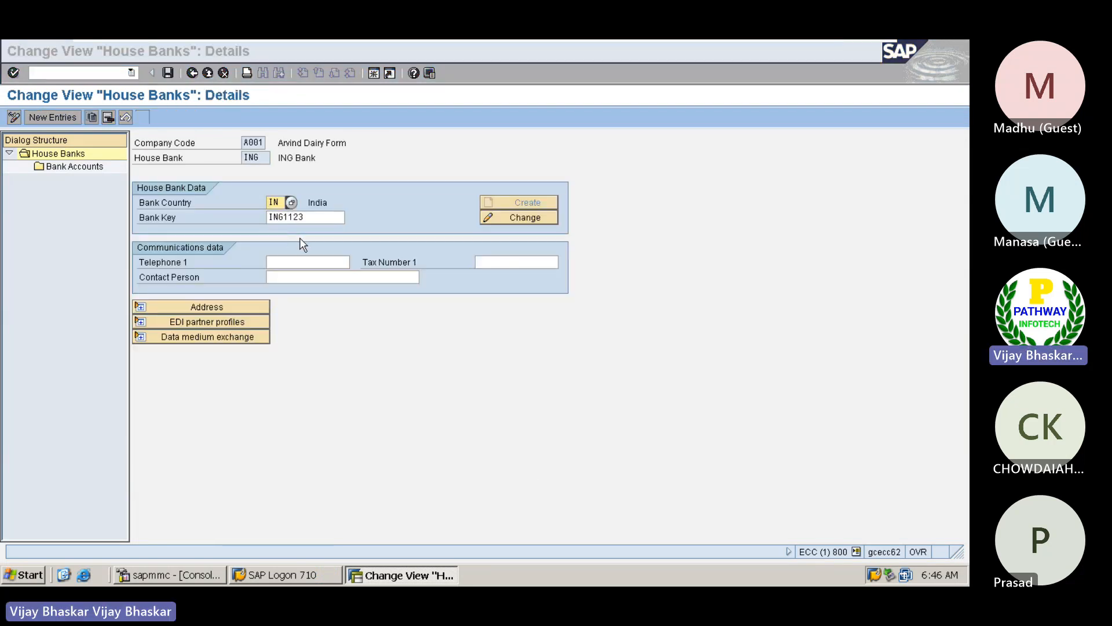
Switch to BAI File in Notepad, highlight the second ING1123 in its 01 record, and move the window higher on the screen
key(alt+Tab)
mouse_move(751, 40)
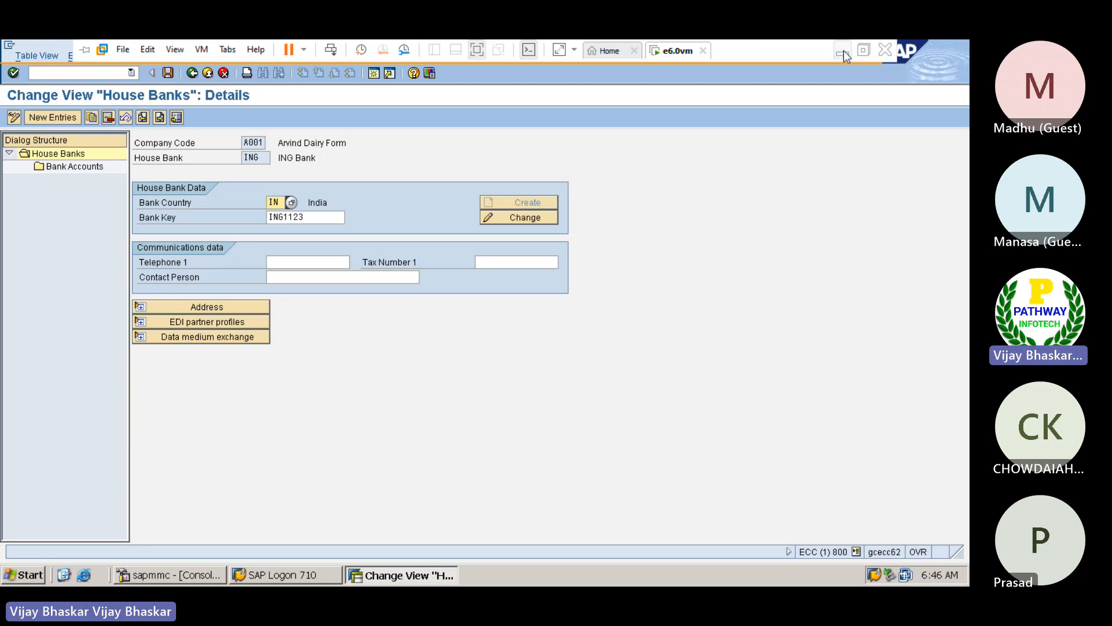
click(844, 51)
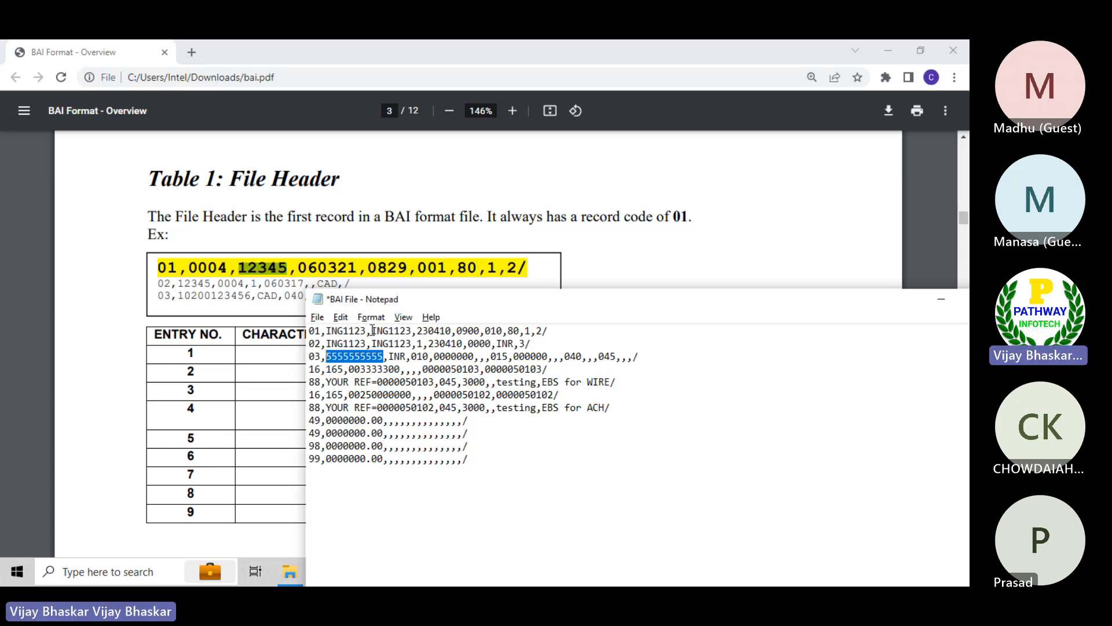
drag(371, 330, 413, 330)
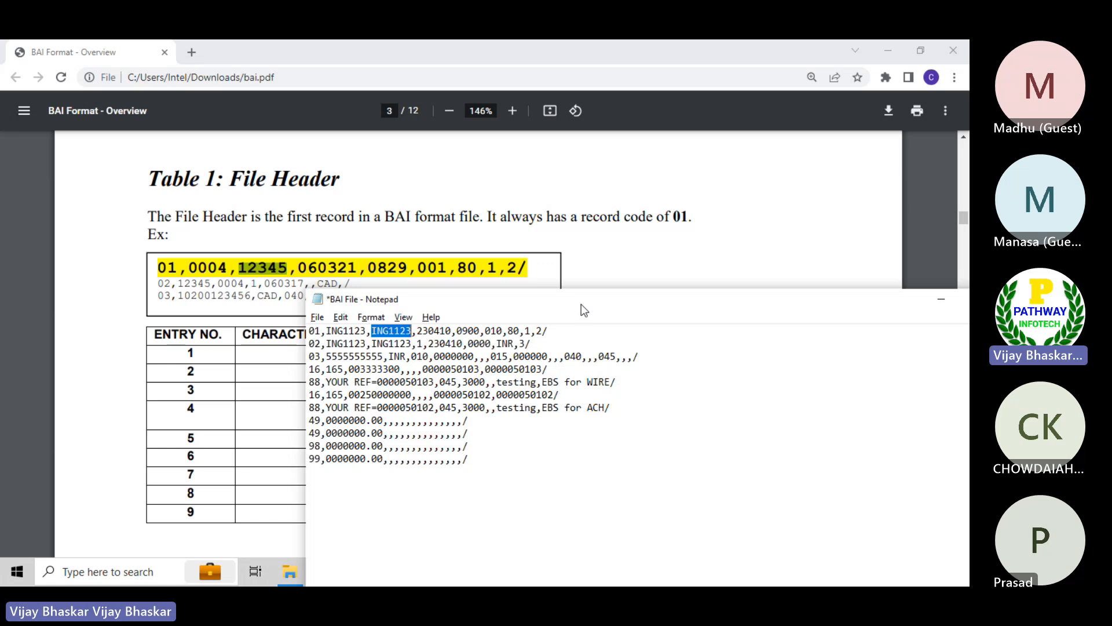
drag(582, 304, 595, 223)
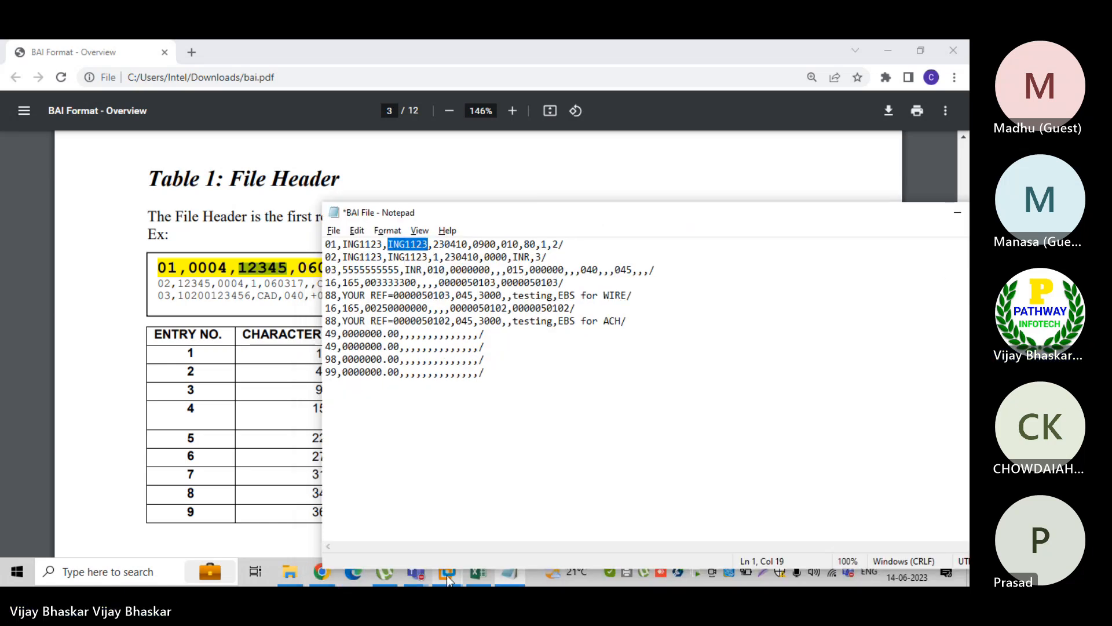
drag(461, 569, 463, 556)
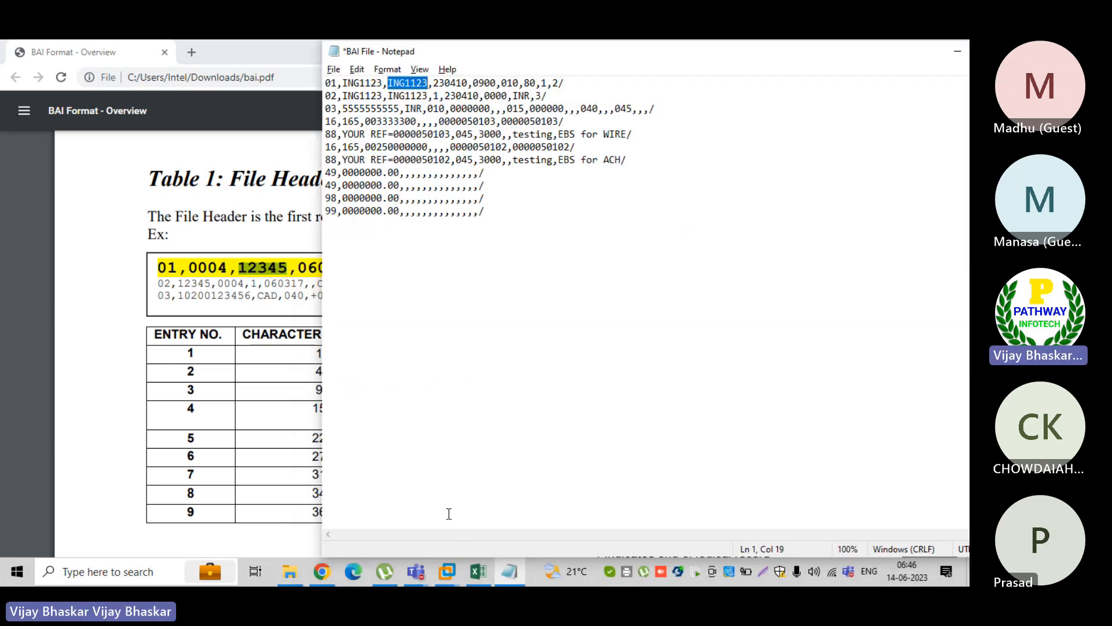
Switch to SAP in the virtual machine and highlight the bank key of the ING house bank
key(alt+Tab)
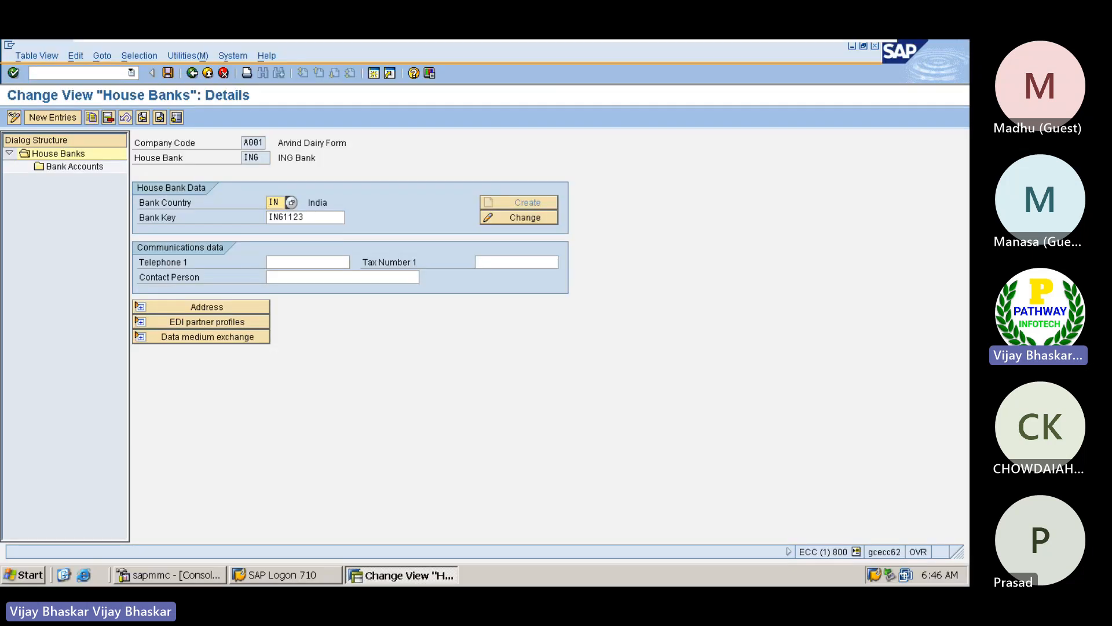
drag(306, 217, 267, 217)
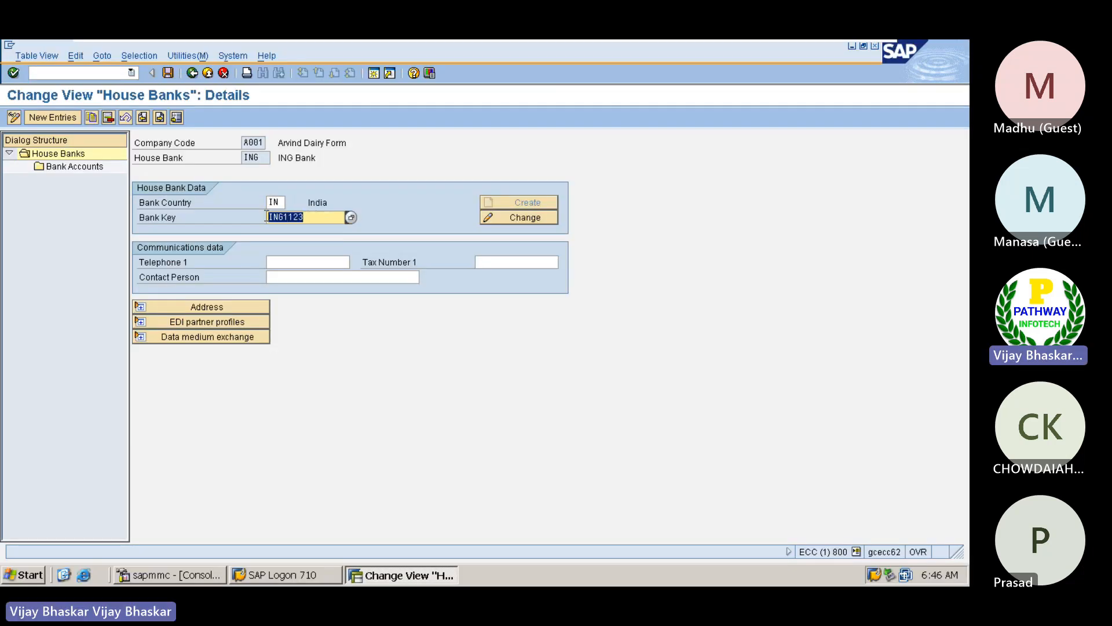
click(264, 216)
Switch to the BAI Format PDF and highlight the receiver value 12345 in the File Header example
mouse_move(800, 40)
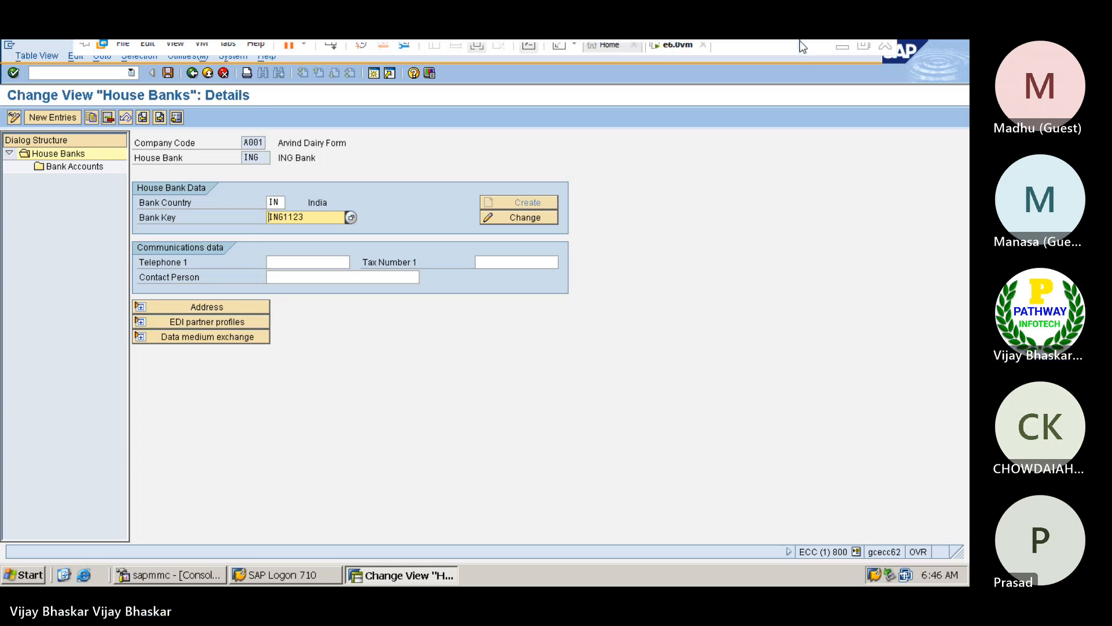
click(845, 53)
click(114, 255)
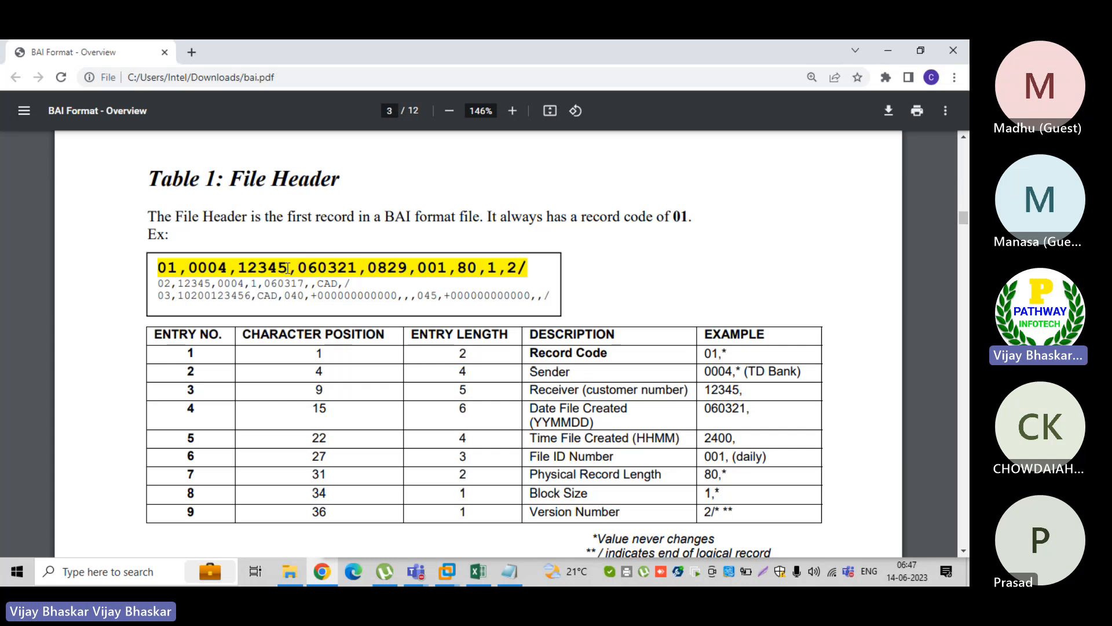
drag(288, 268, 236, 261)
Switch to BAI File in Notepad and highlight the file creation date and the time 0900 in the 01 record
key(alt+Tab)
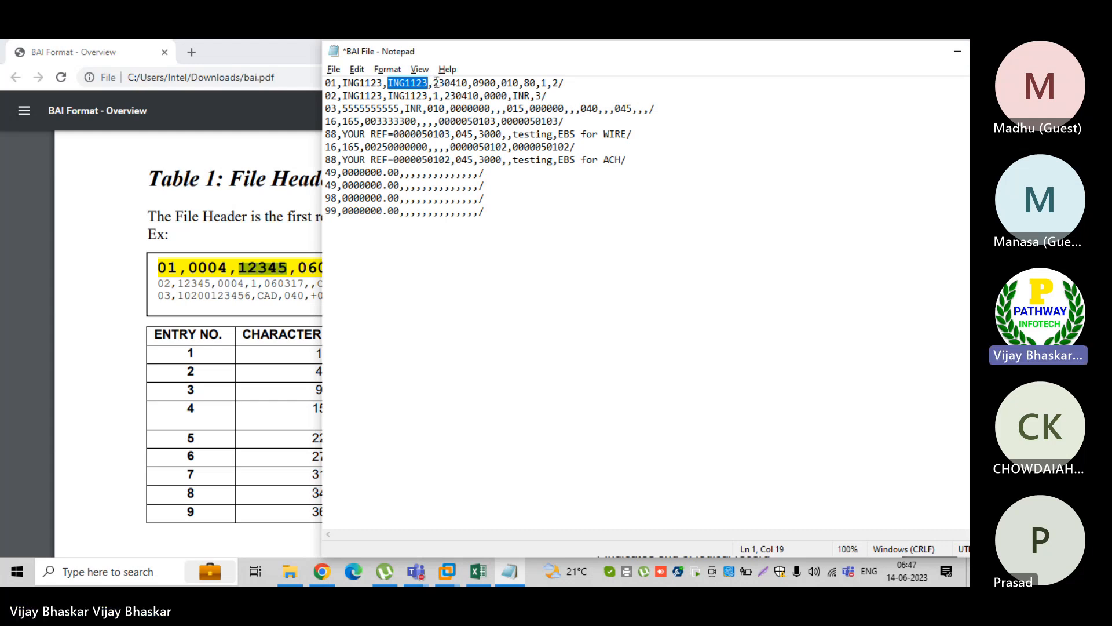
drag(434, 83, 463, 83)
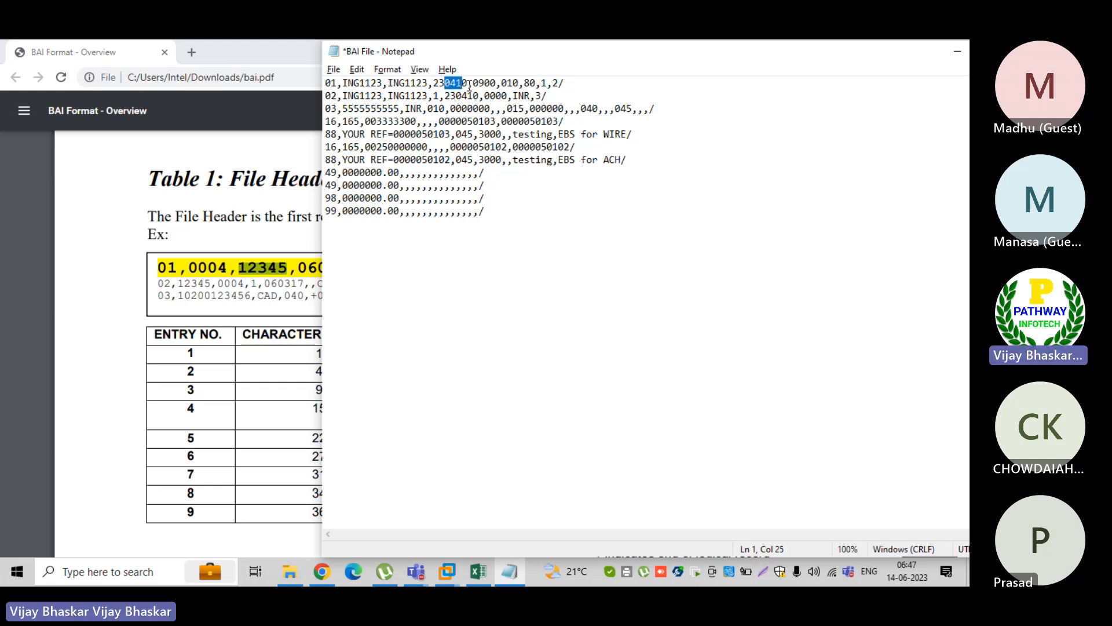
drag(469, 83, 498, 83)
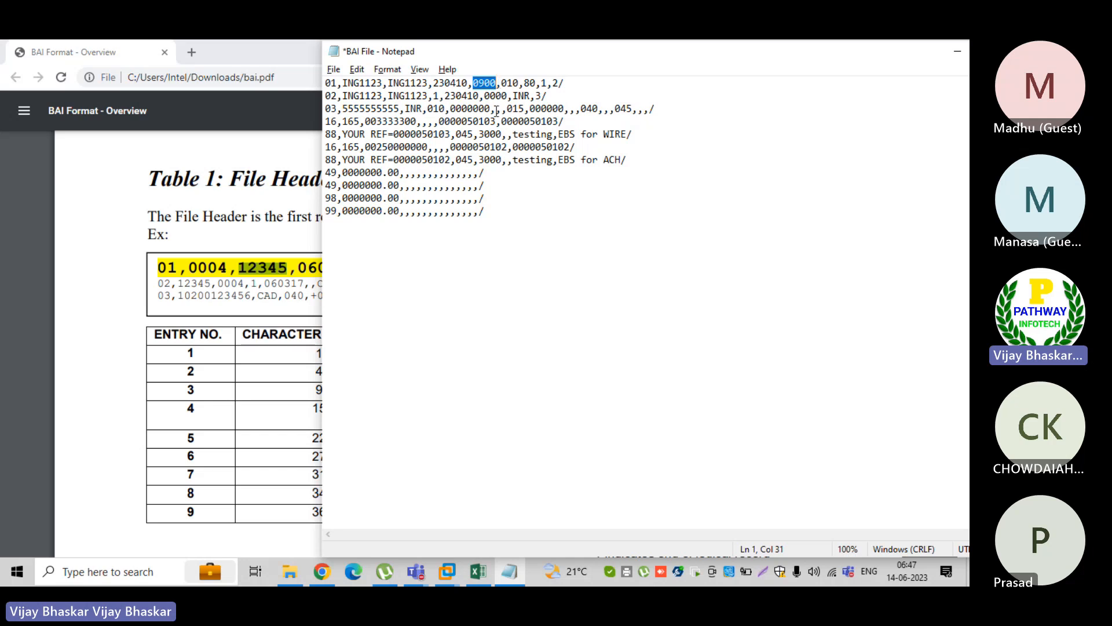
Switch to the BAI Format PDF and highlight the date and time created entries in Table 1 and 0829 in the example
key(alt+Tab)
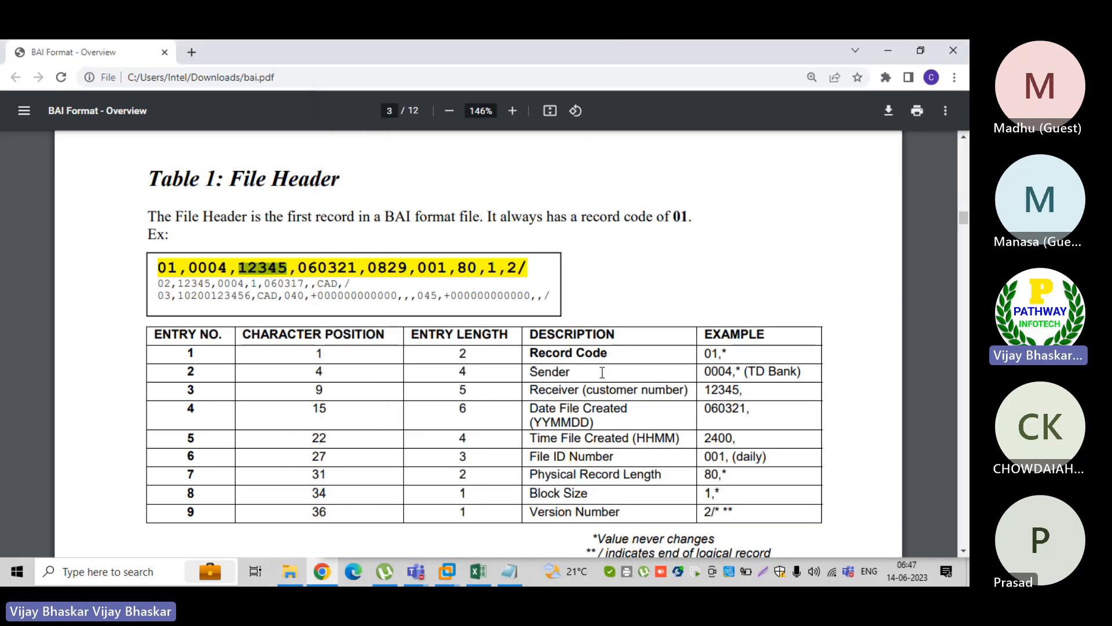
drag(603, 409, 533, 407)
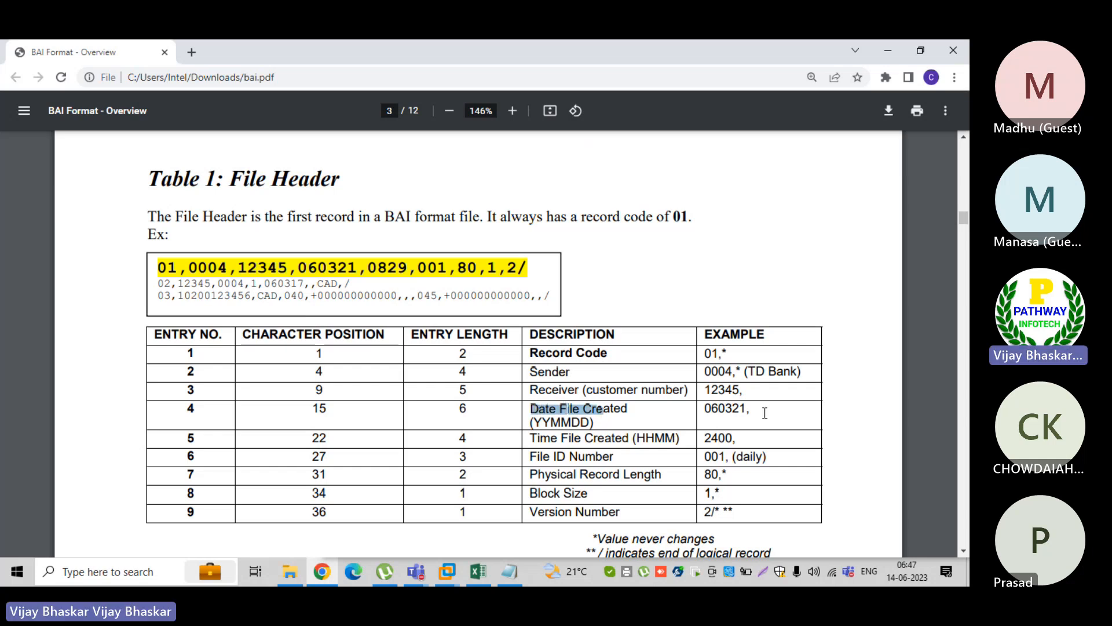
drag(751, 409, 704, 409)
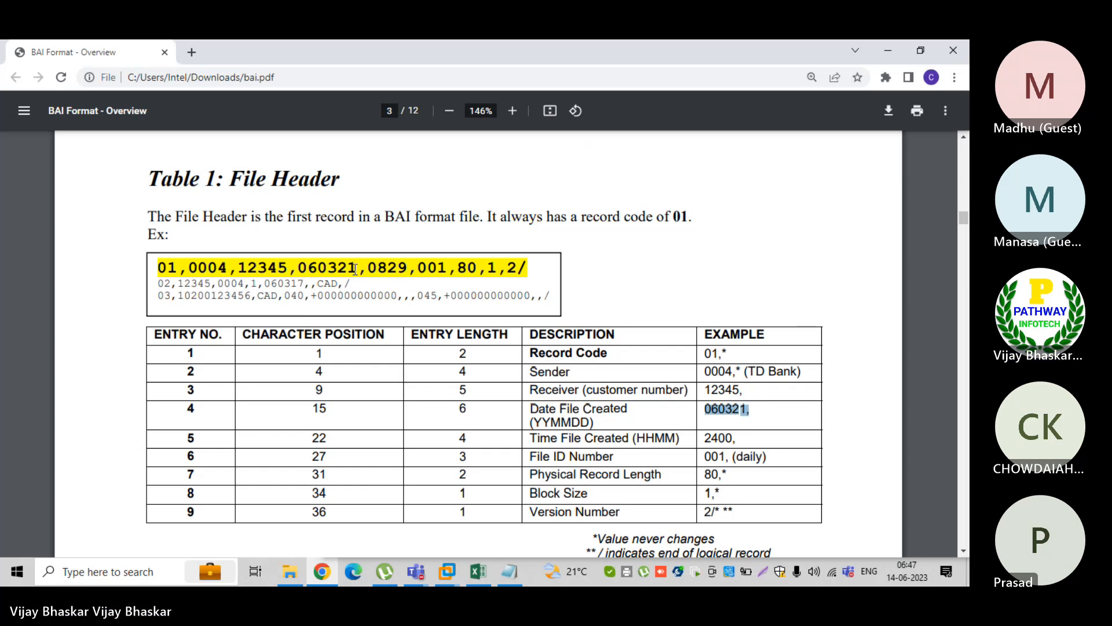
click(681, 438)
drag(681, 438, 575, 439)
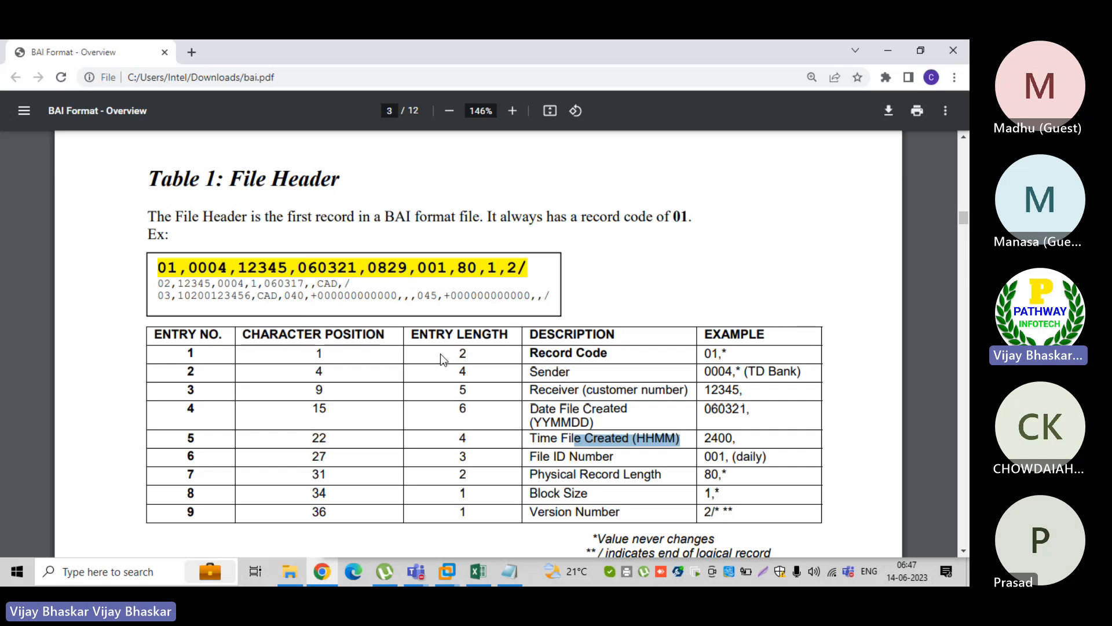
drag(415, 268, 372, 268)
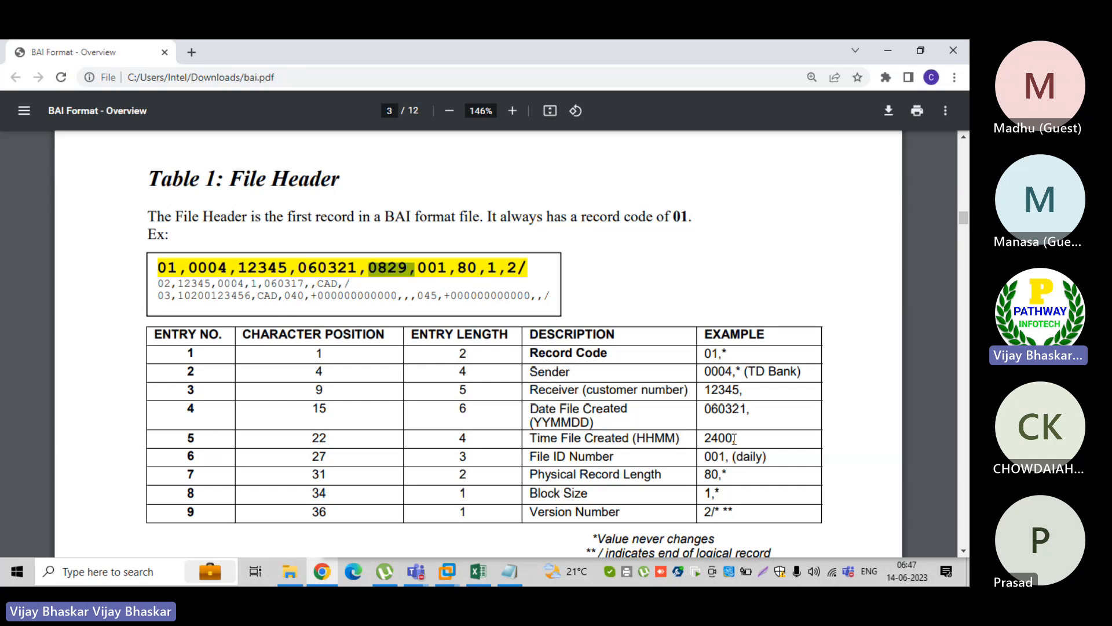
Highlight file ID 001 in the PDF's File Header example and the matching 010 in the 01 record of BAI File in Notepad
mouse_move(635, 459)
mouse_down()
mouse_move(605, 458)
mouse_move(636, 458)
mouse_up()
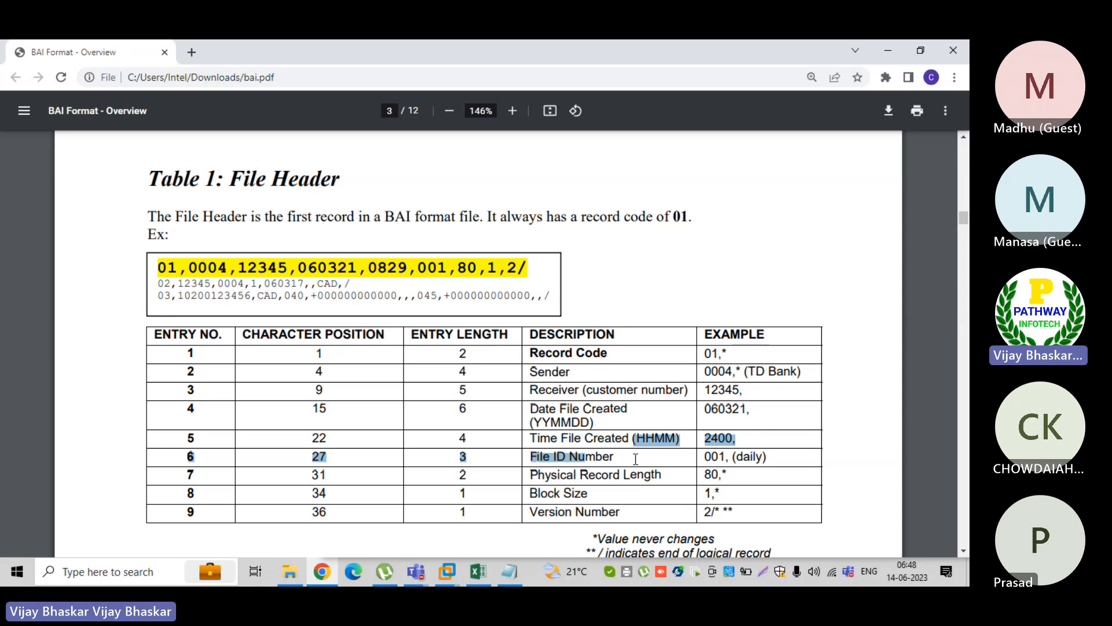
click(635, 459)
double_click(424, 269)
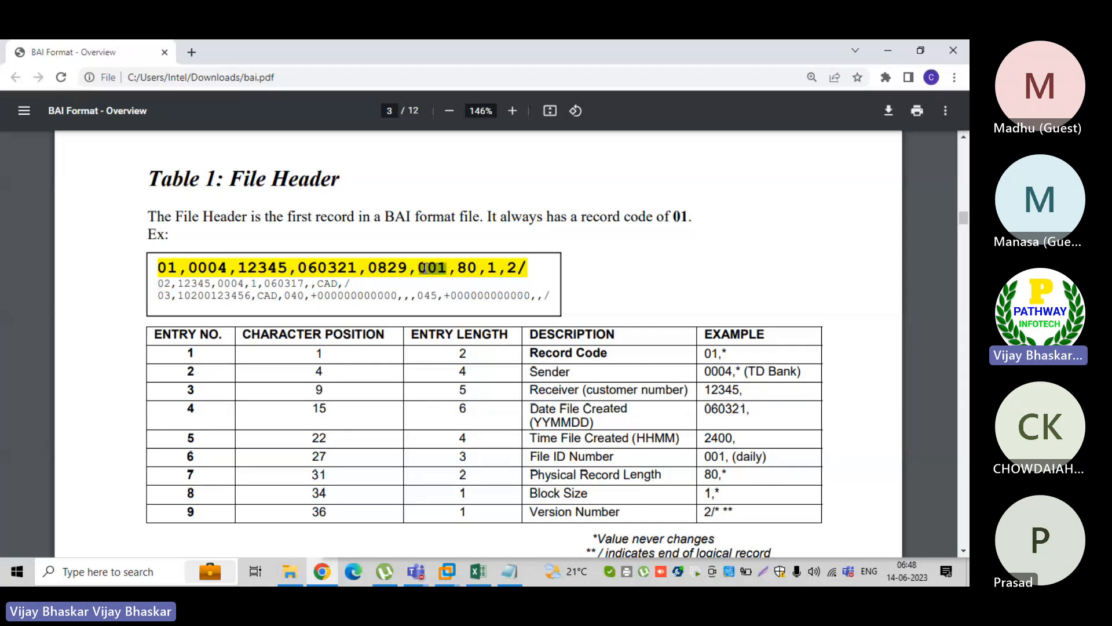
key(alt+Tab)
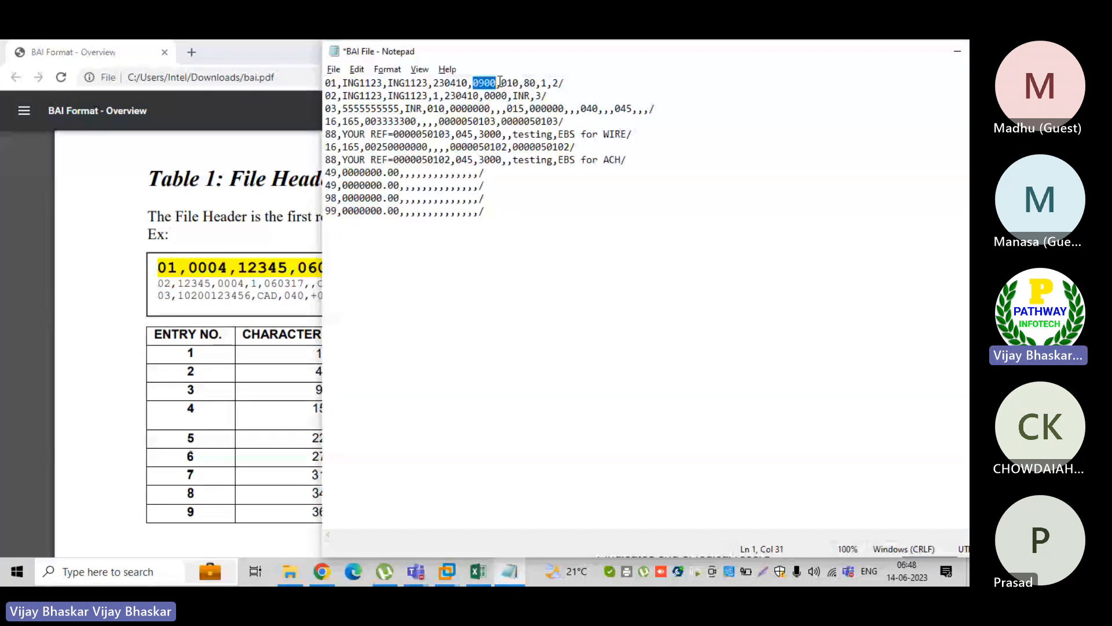
drag(500, 83, 520, 82)
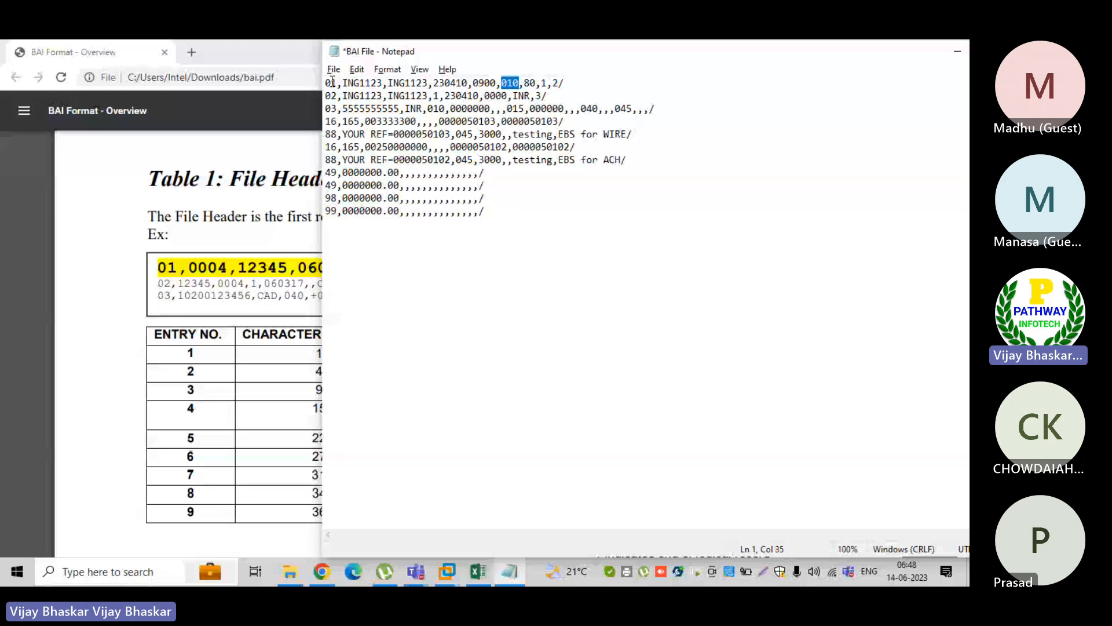
Check the remaining File Header entries in the PDF against BAI File and highlight 010,80,1,2/ in its 01 record
key(alt+Tab)
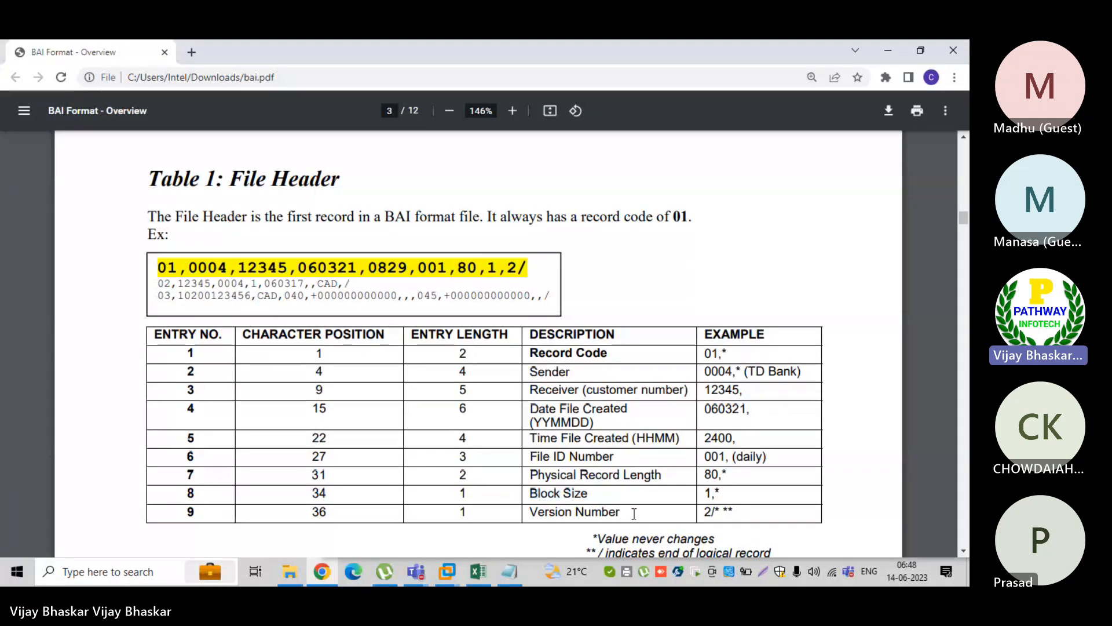
key(alt+Tab)
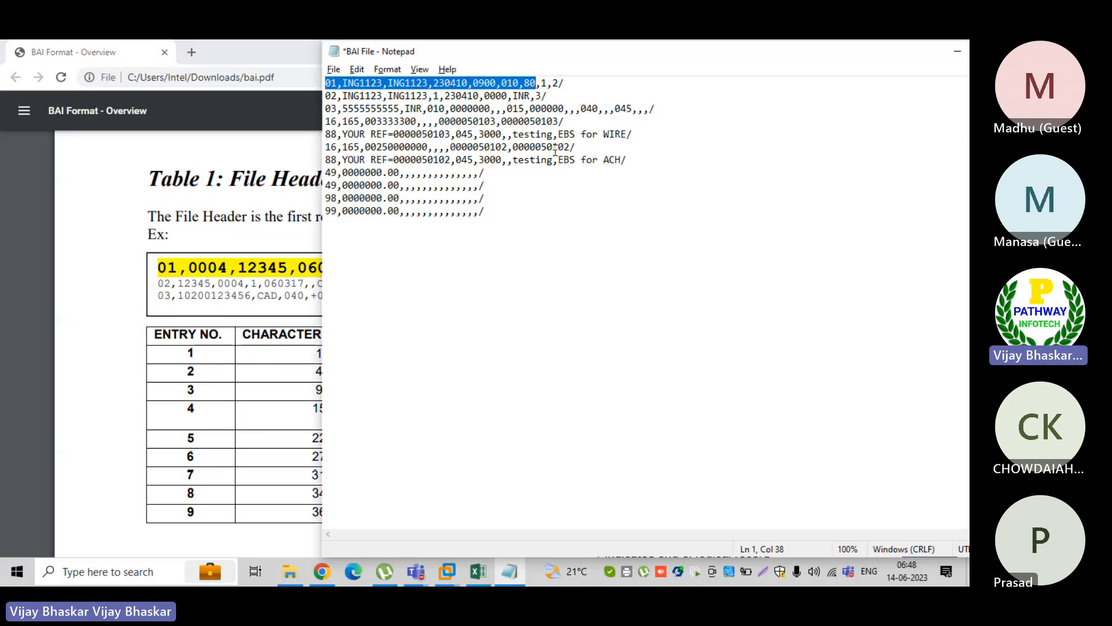
click(522, 84)
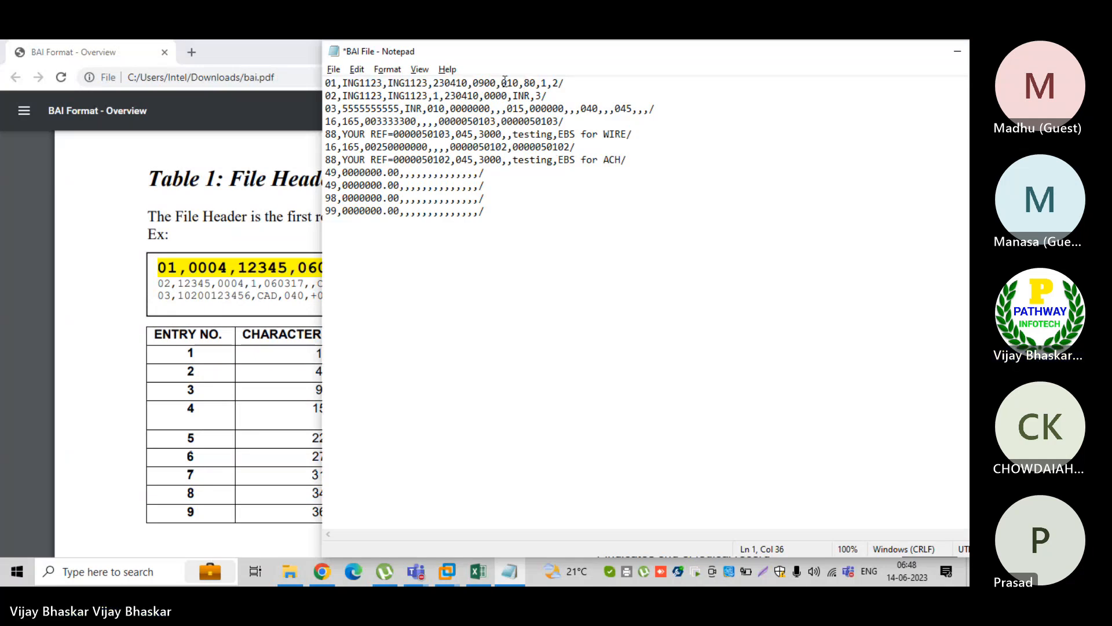
drag(502, 83, 563, 83)
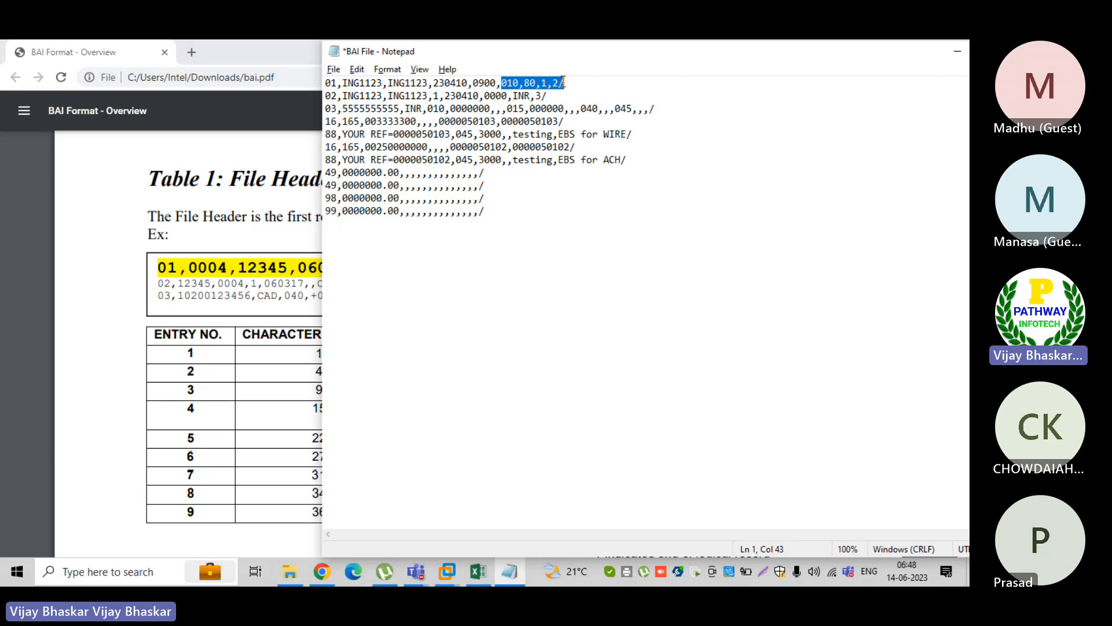
click(361, 83)
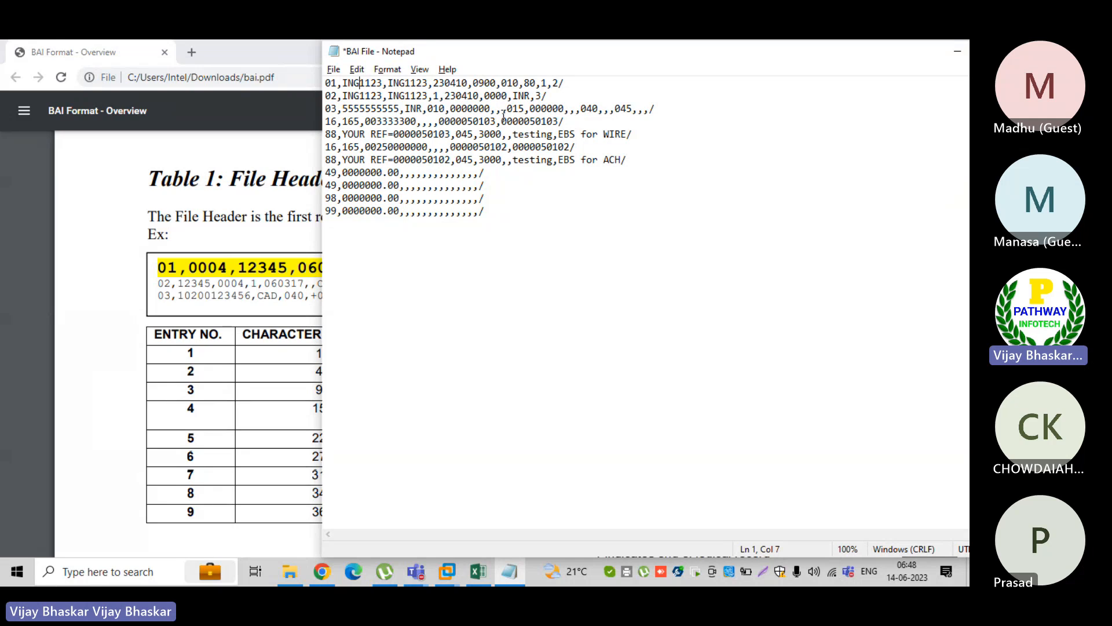
View Table 2: Group Header in the BAI Format PDF and highlight the whole 02 record of BAI File in Notepad
click(113, 353)
scroll(117, 362, down, 2)
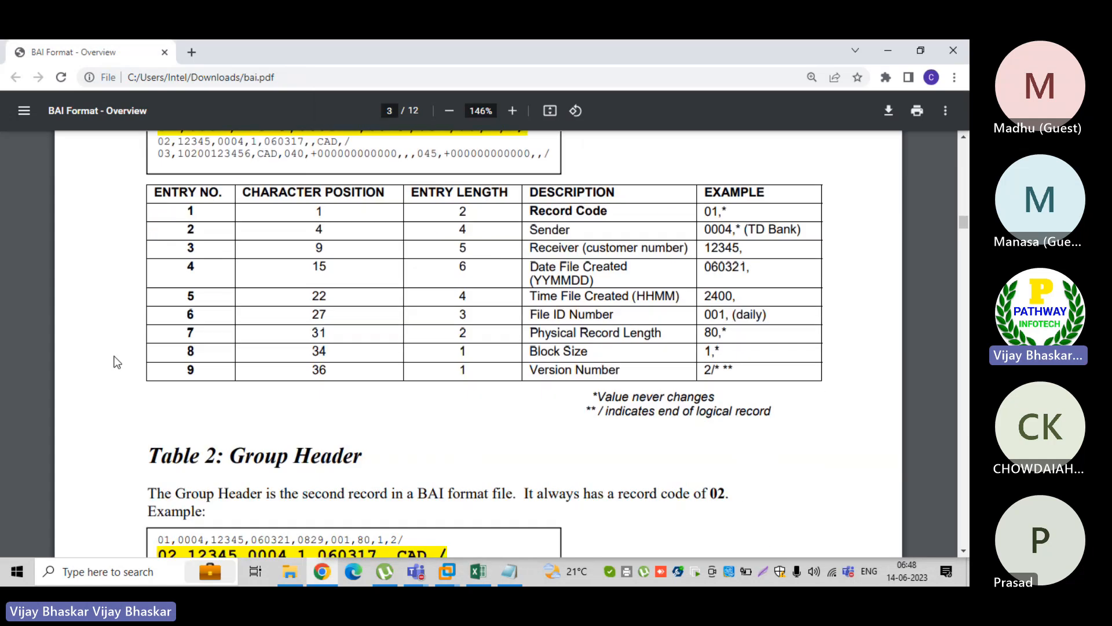
scroll(114, 359, down, 2)
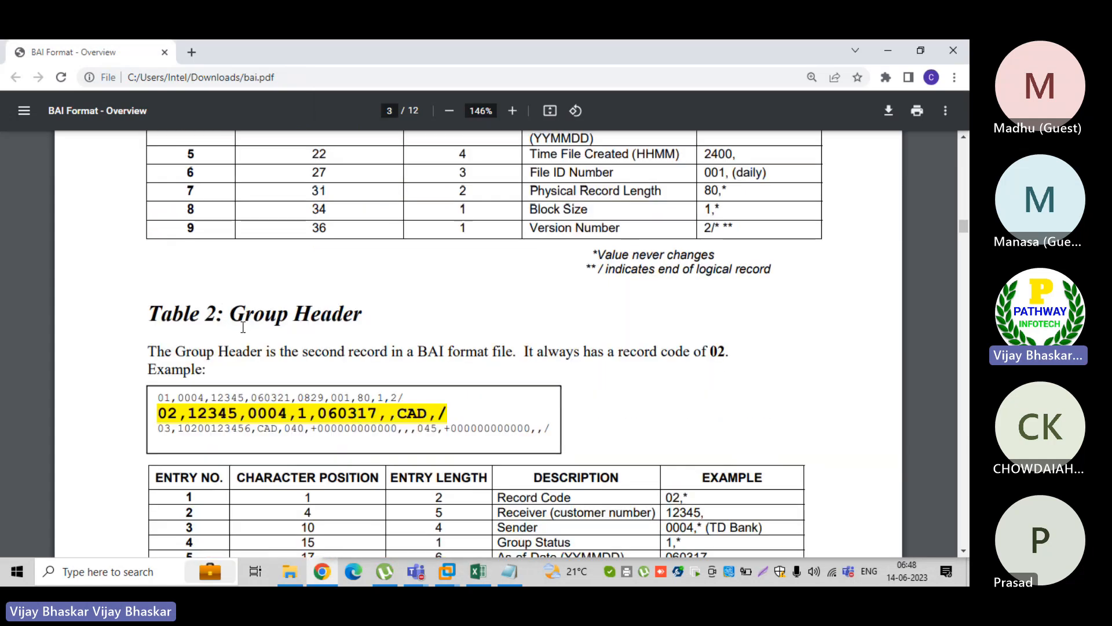
scroll(243, 327, up, 5)
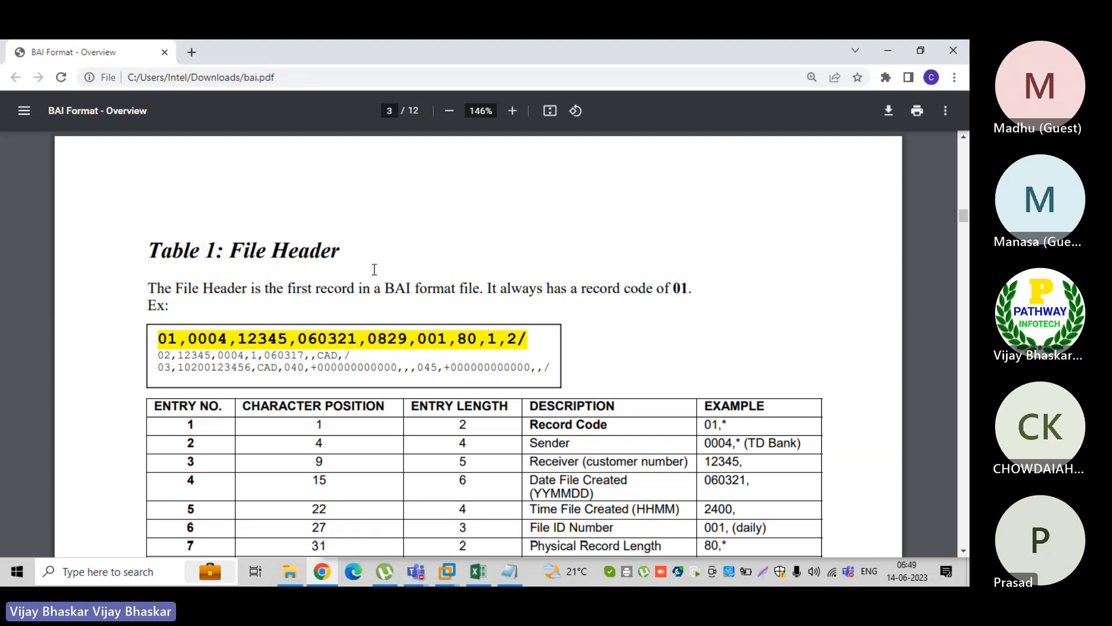
key(alt+Tab)
drag(442, 97, 552, 95)
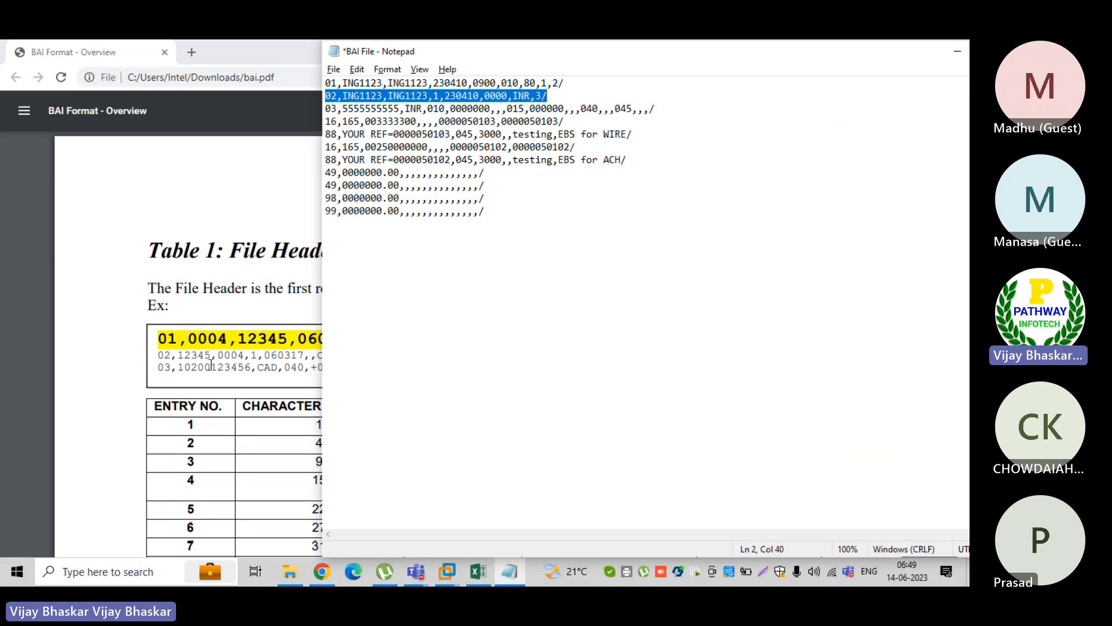
Check the Record Code and Receiver entries of Table 2: Group Header in the BAI Format PDF against the 02 record of BAI File in Notepad
click(211, 364)
scroll(210, 336, down, 7)
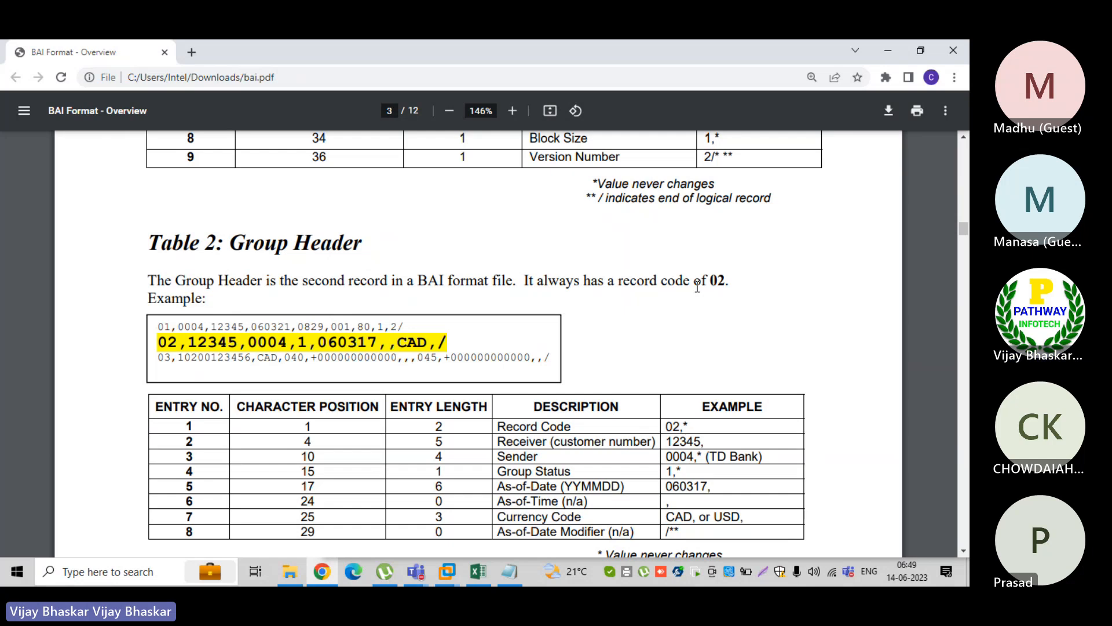
key(alt+Tab)
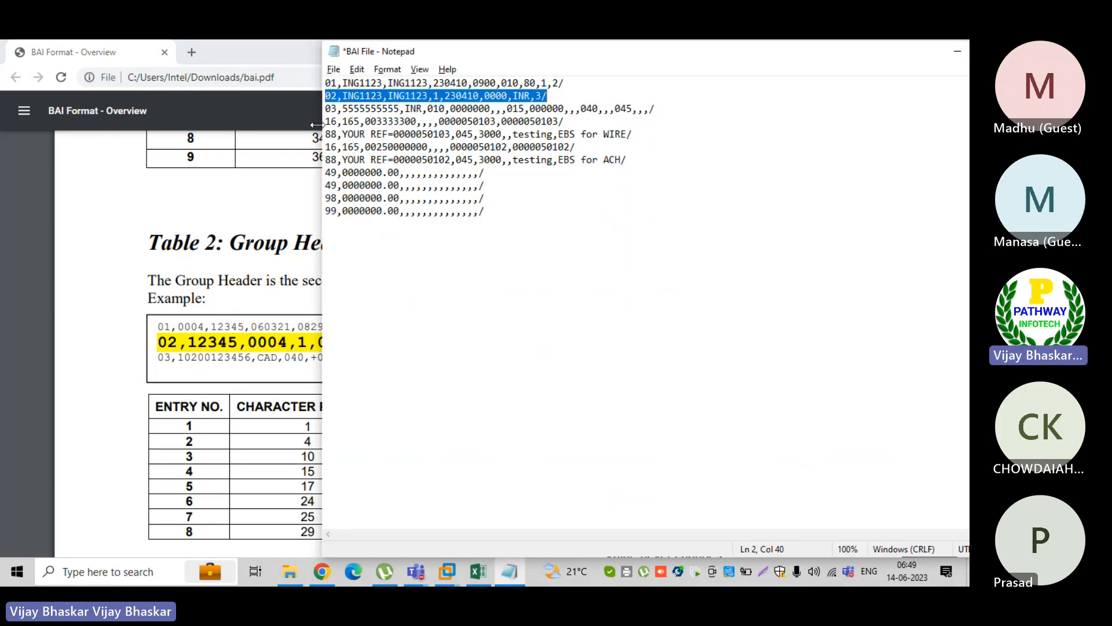
click(113, 381)
scroll(278, 388, down, 3)
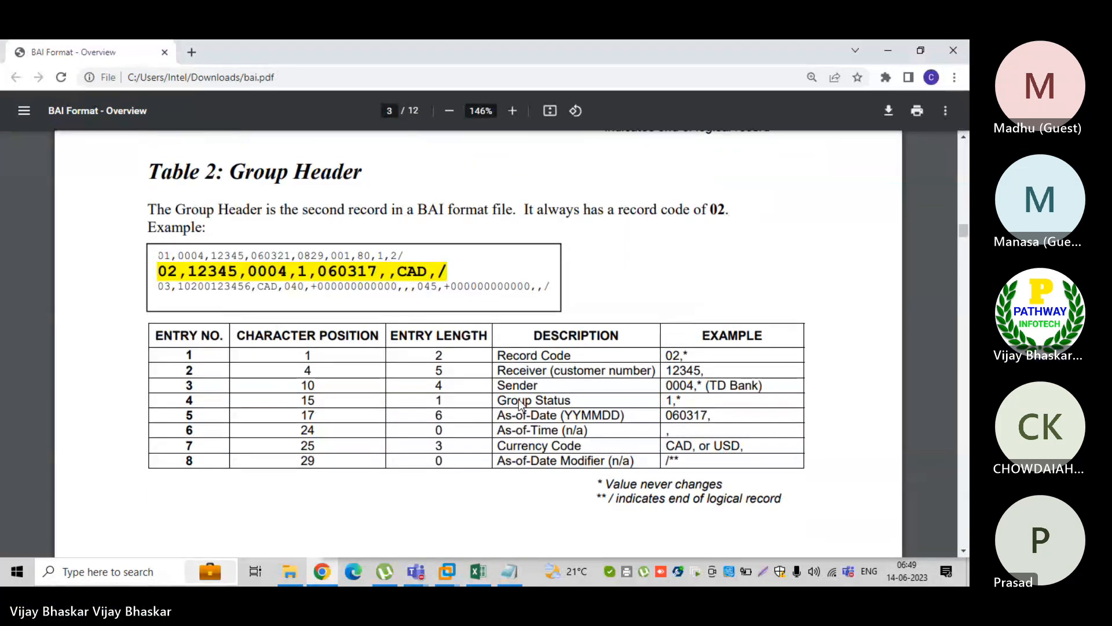
drag(584, 370, 498, 355)
click(698, 364)
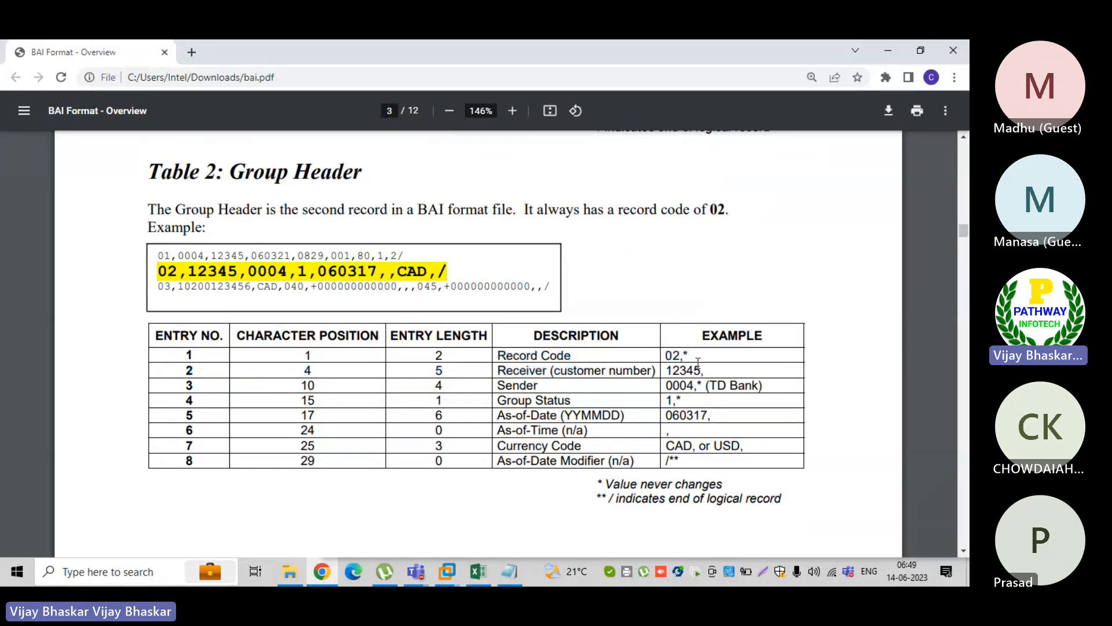
key(alt+Tab)
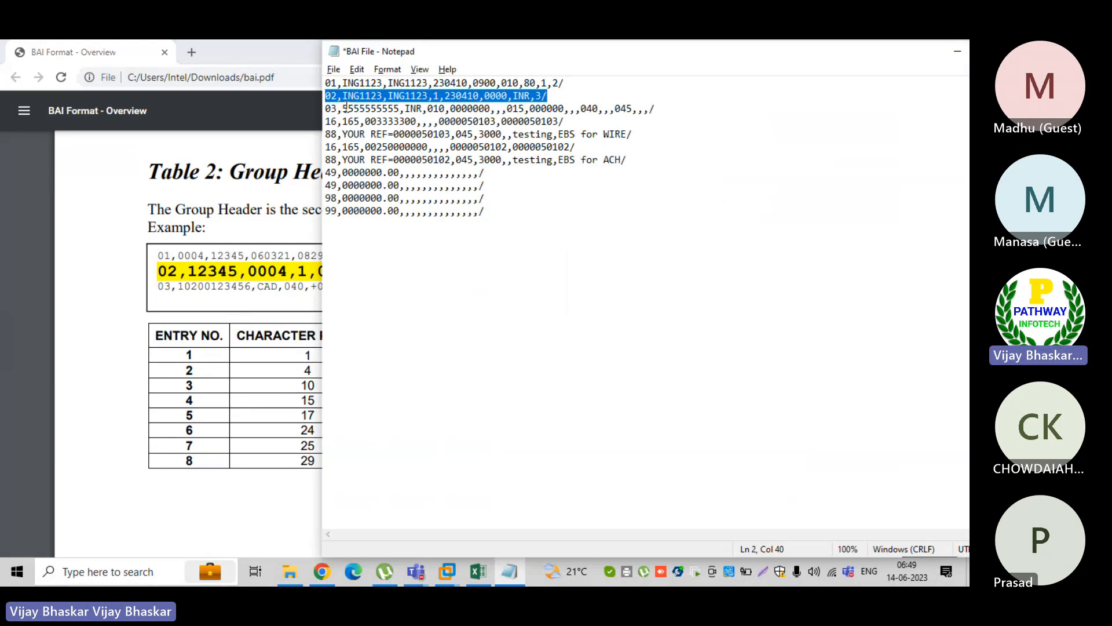
key(alt+Tab)
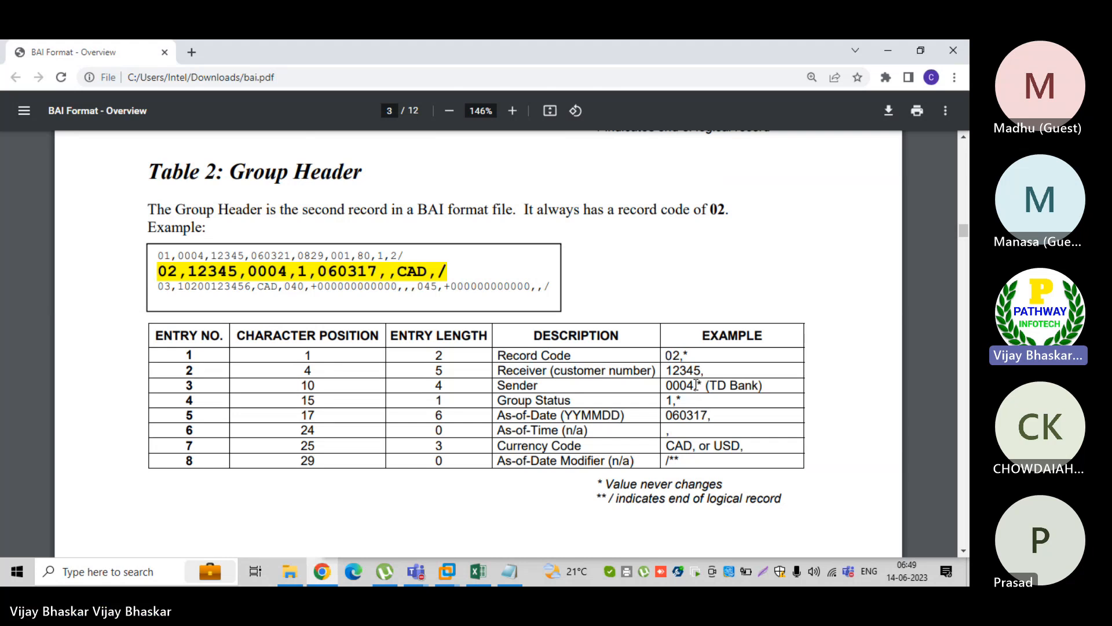
Highlight the Sender example 0004 in Table 2 of the PDF and locate ING1123 in the 02 record of BAI File
drag(701, 385, 682, 385)
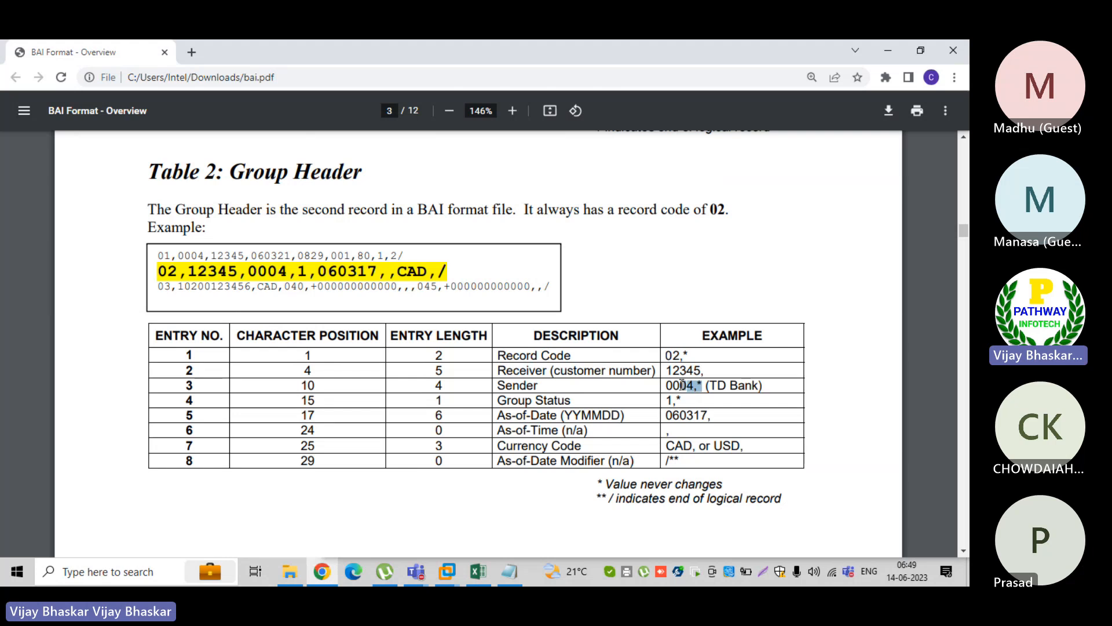
drag(683, 385, 667, 386)
key(alt+Tab)
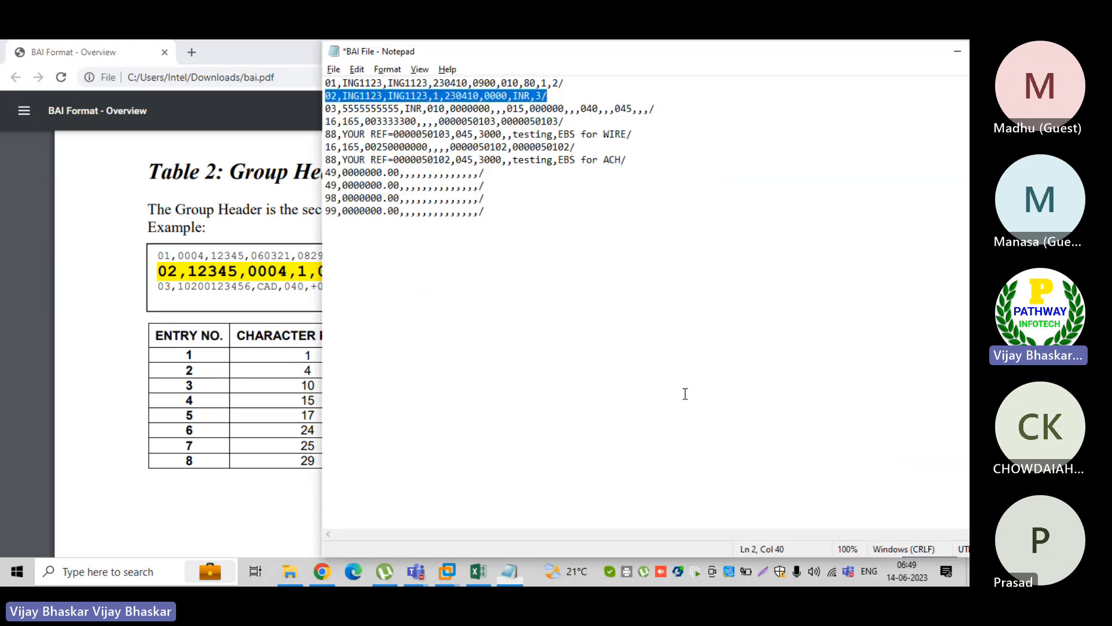
click(344, 95)
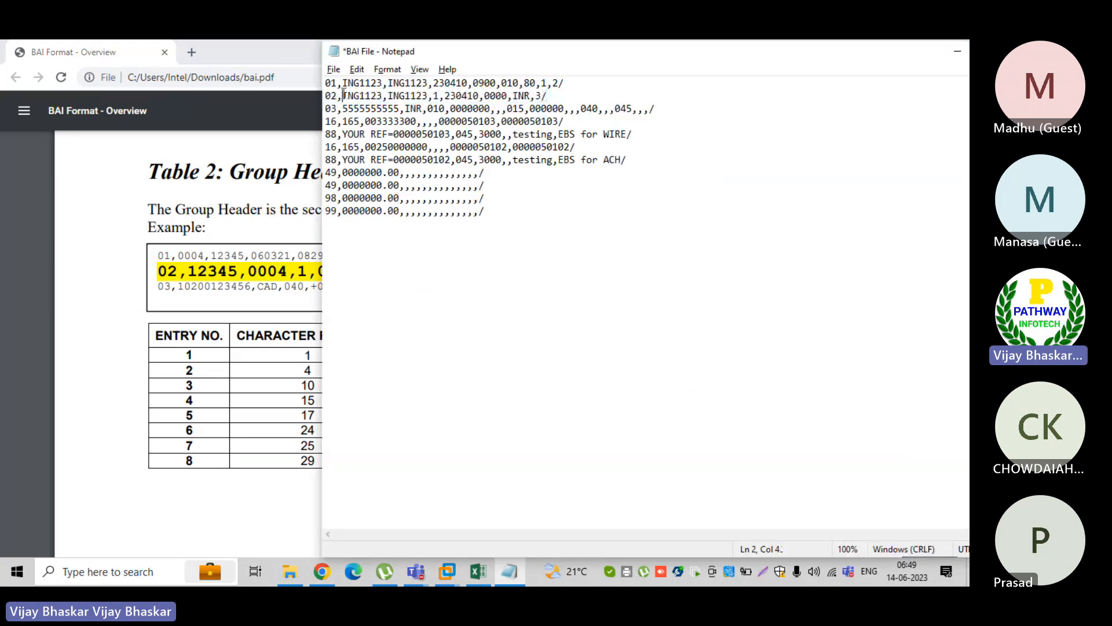
key(alt+Tab)
Highlight the Group Status entry and its example 1 in Table 2, and locate the matching 1 in BAI File's 02 record
drag(685, 401, 666, 400)
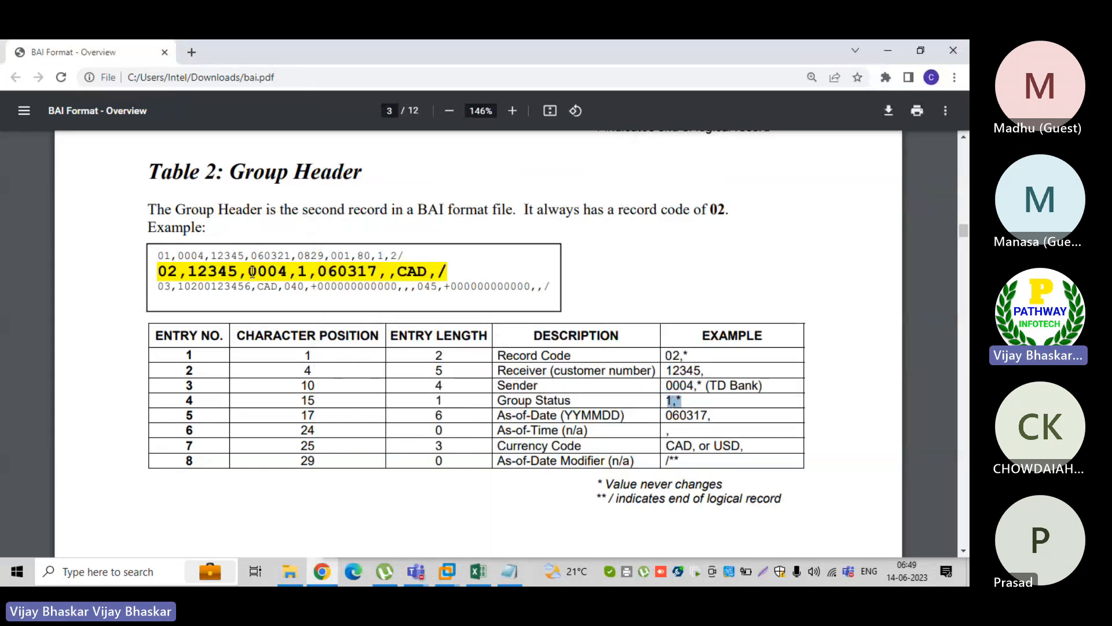
drag(249, 270, 284, 269)
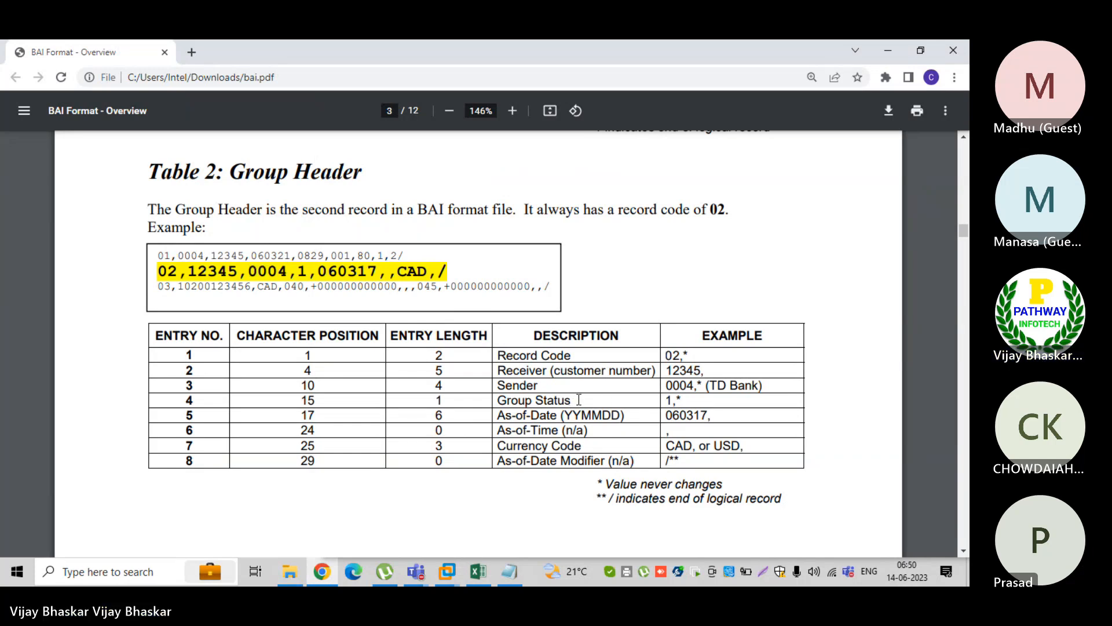
drag(570, 400, 510, 400)
key(alt+Tab)
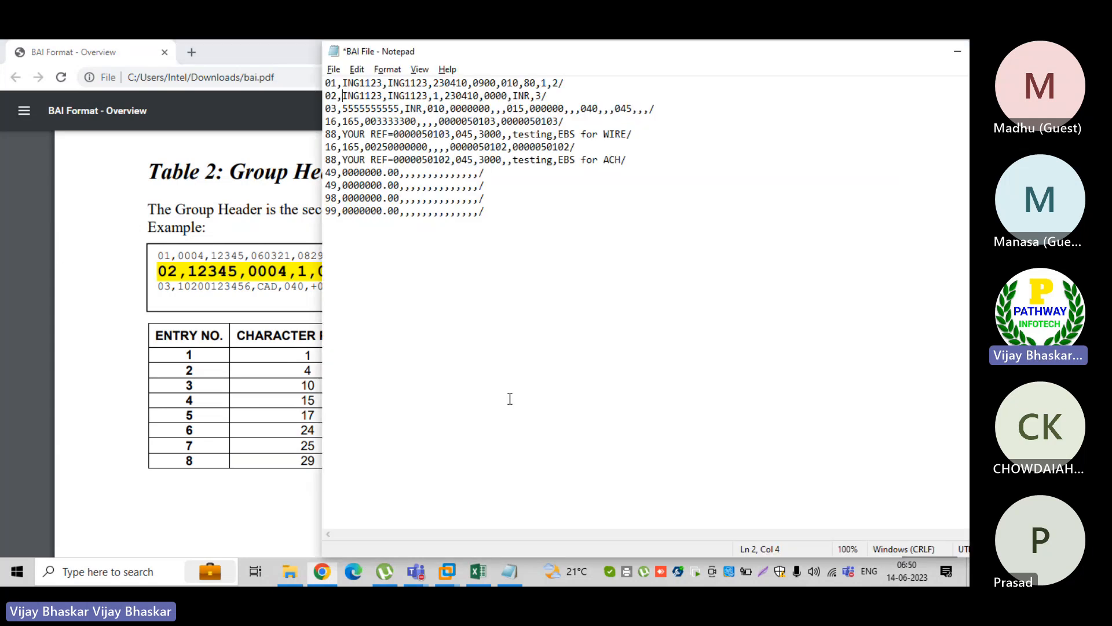
click(435, 96)
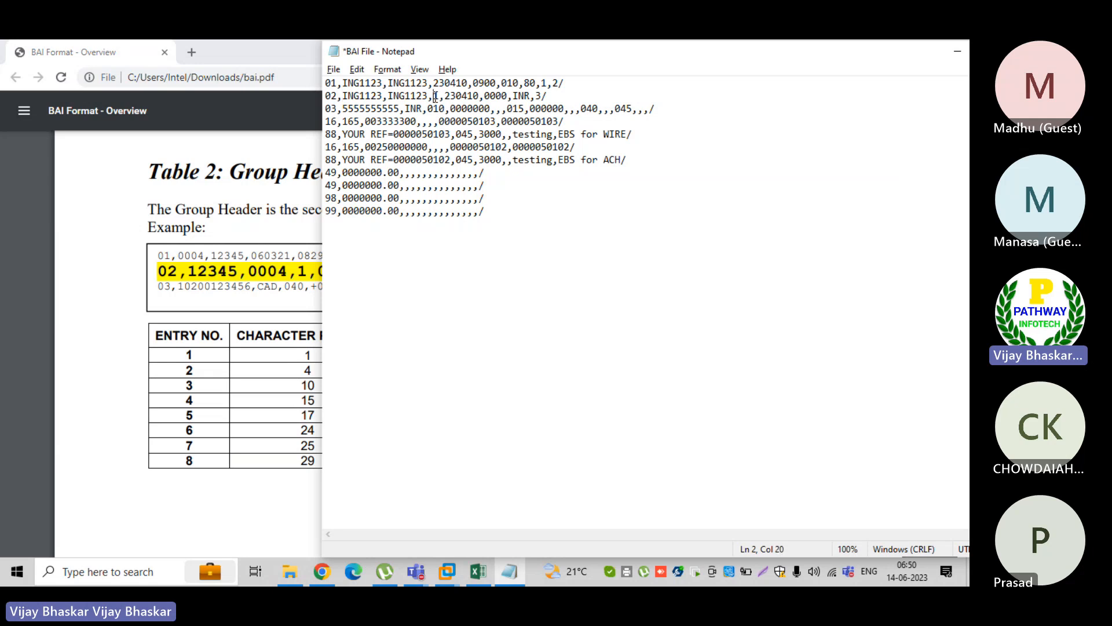
click(354, 97)
Check the Currency Code and As-of-Date Modifier entries in Table 2 and highlight INR and 3/ in the 02 record of BAI File
key(alt+Tab)
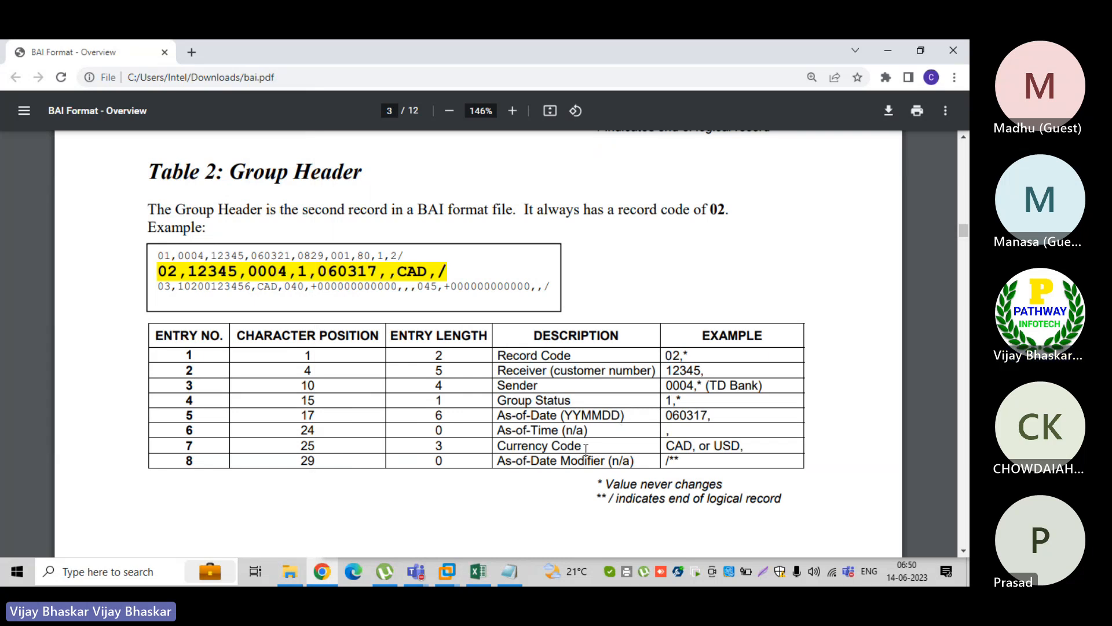
key(alt+Tab)
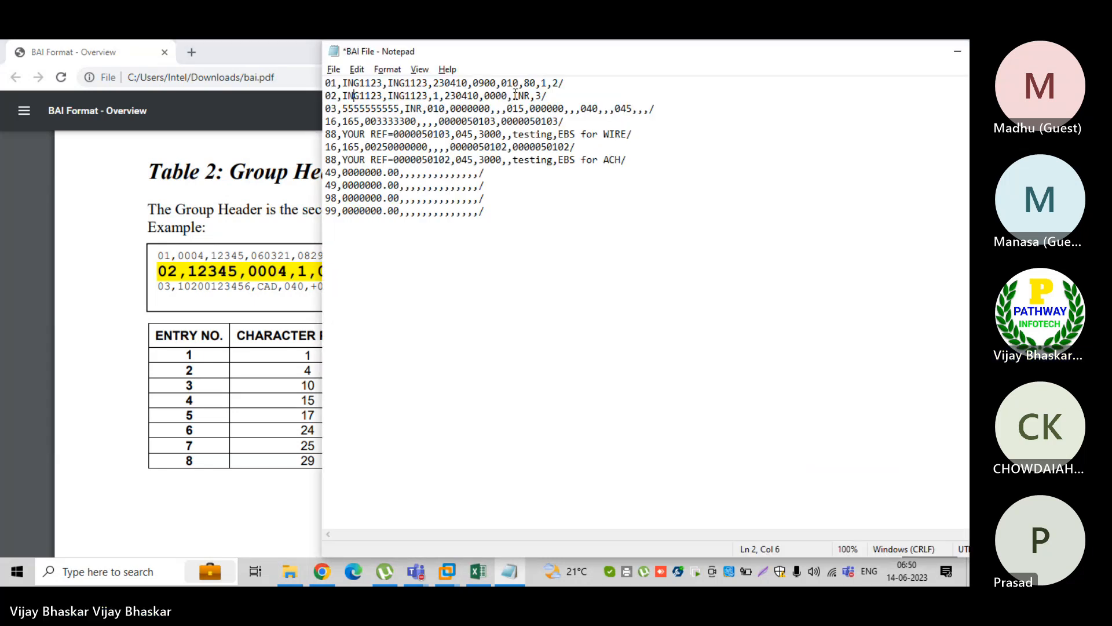
drag(513, 95, 533, 96)
key(alt+Tab)
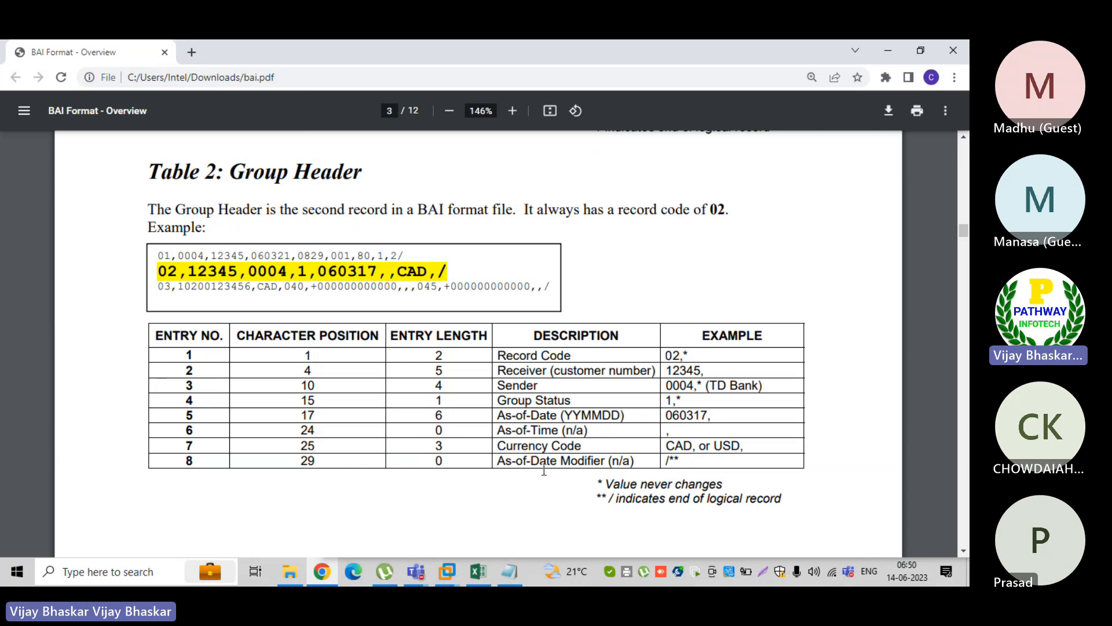
key(alt+Tab)
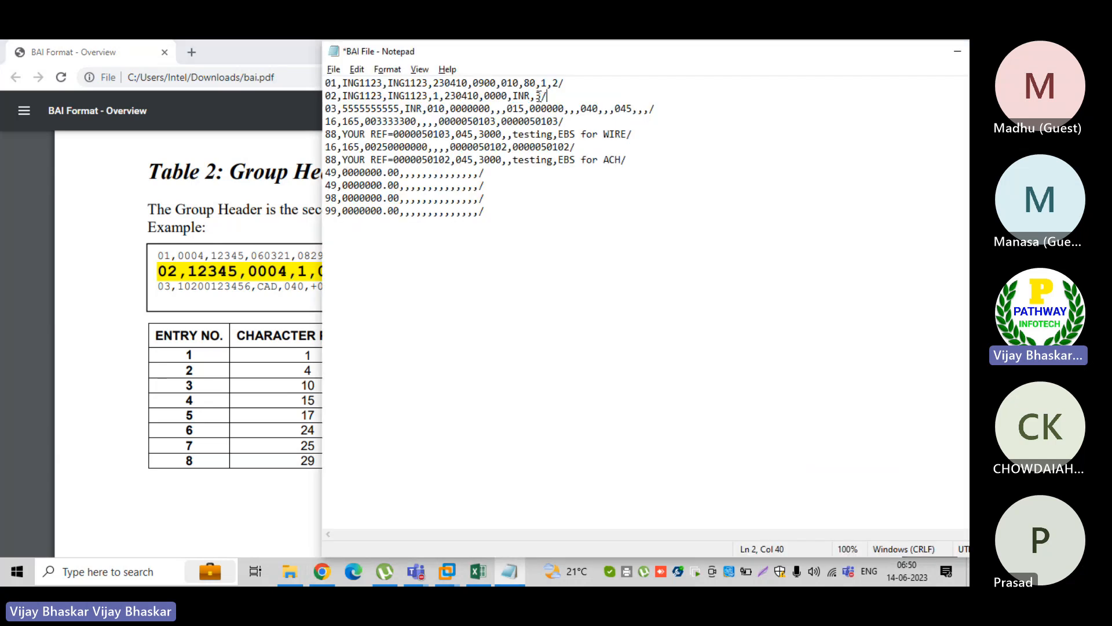
drag(538, 96, 549, 94)
click(530, 95)
drag(530, 95, 514, 95)
View Table 3's CDA and PDA accounts section in the PDF, highlight the start of its 03 example line and the whole 03 record of BAI File
click(154, 487)
scroll(154, 487, down, 10)
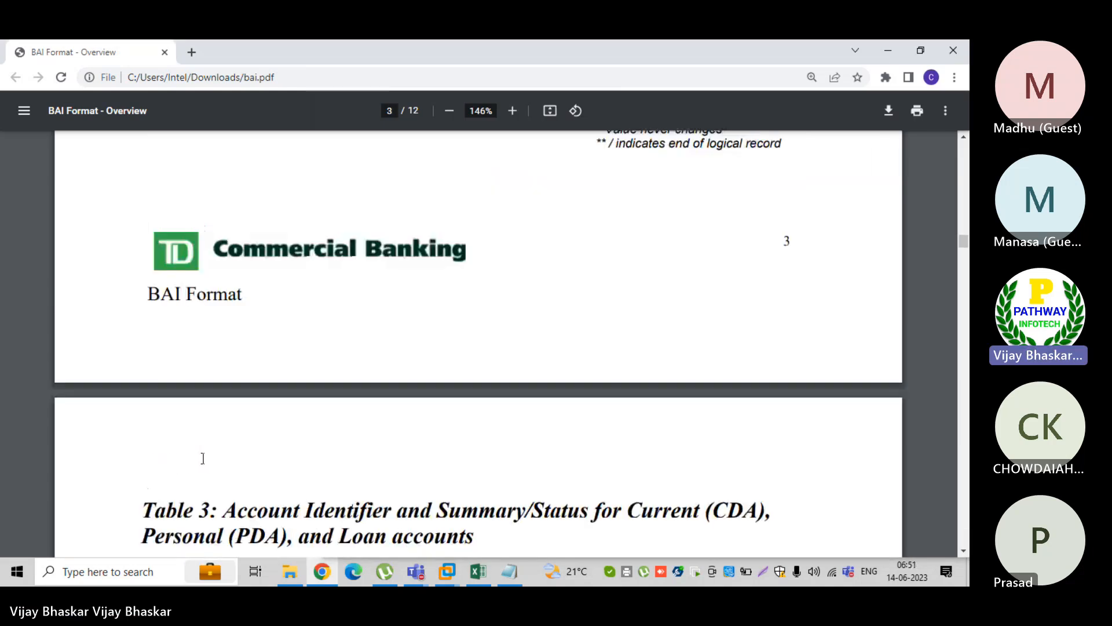
scroll(203, 458, down, 2)
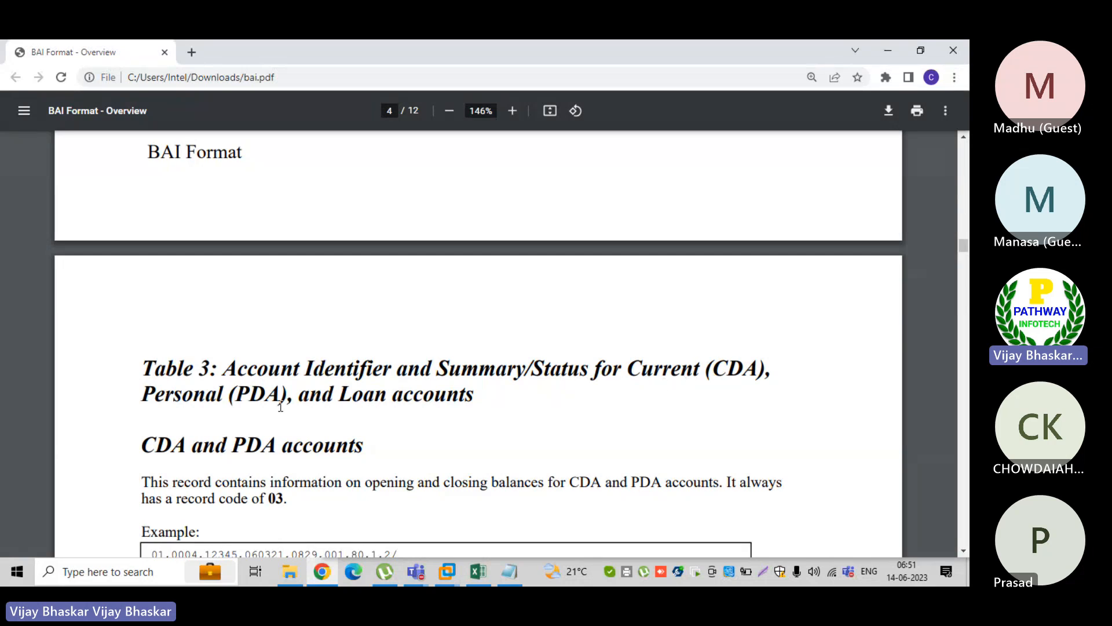
scroll(281, 407, down, 1)
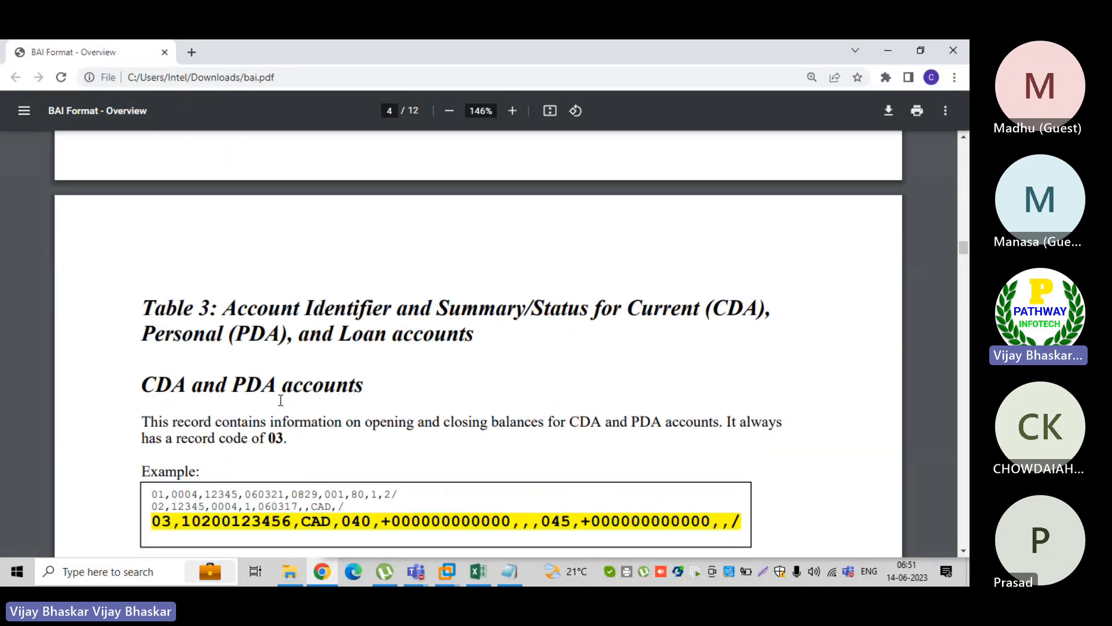
scroll(280, 400, down, 4)
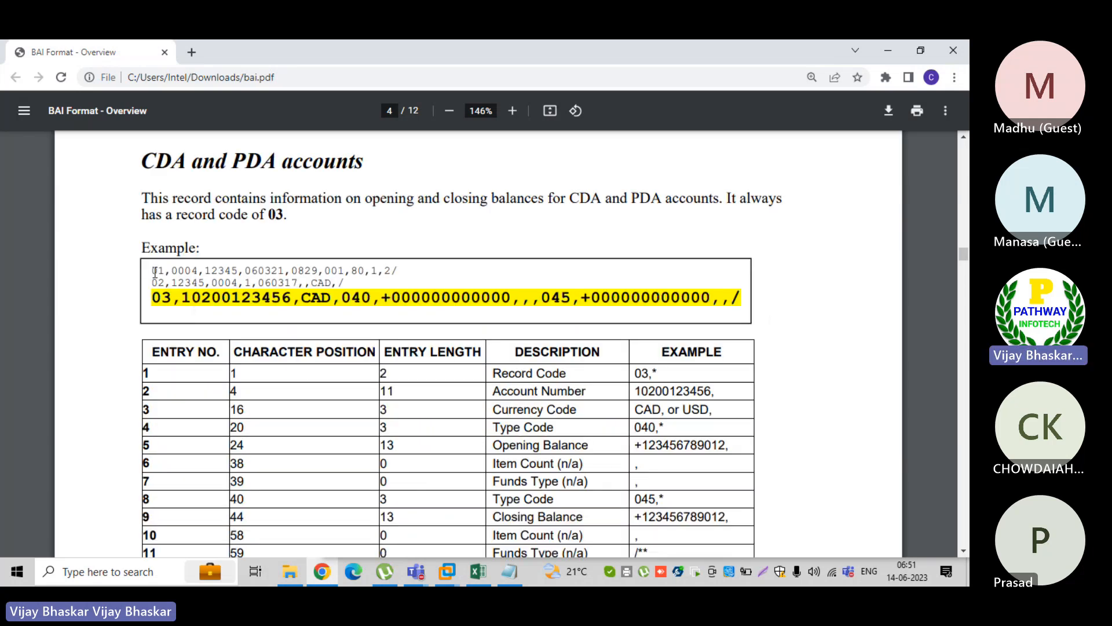
double_click(155, 271)
double_click(157, 283)
drag(154, 298, 261, 299)
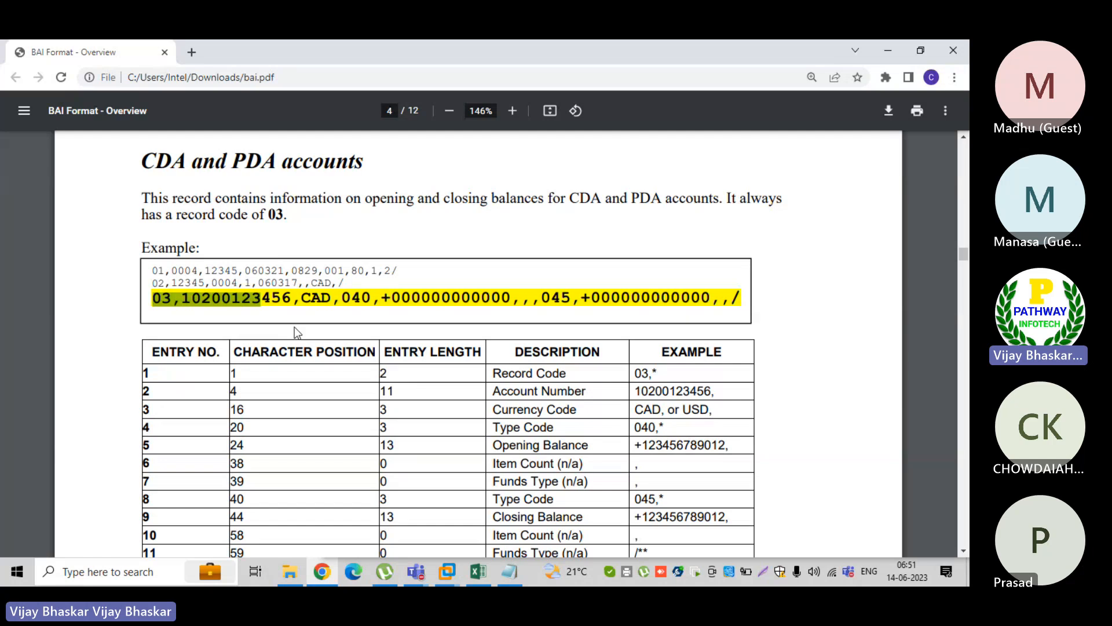
key(alt+Tab)
drag(325, 109, 612, 127)
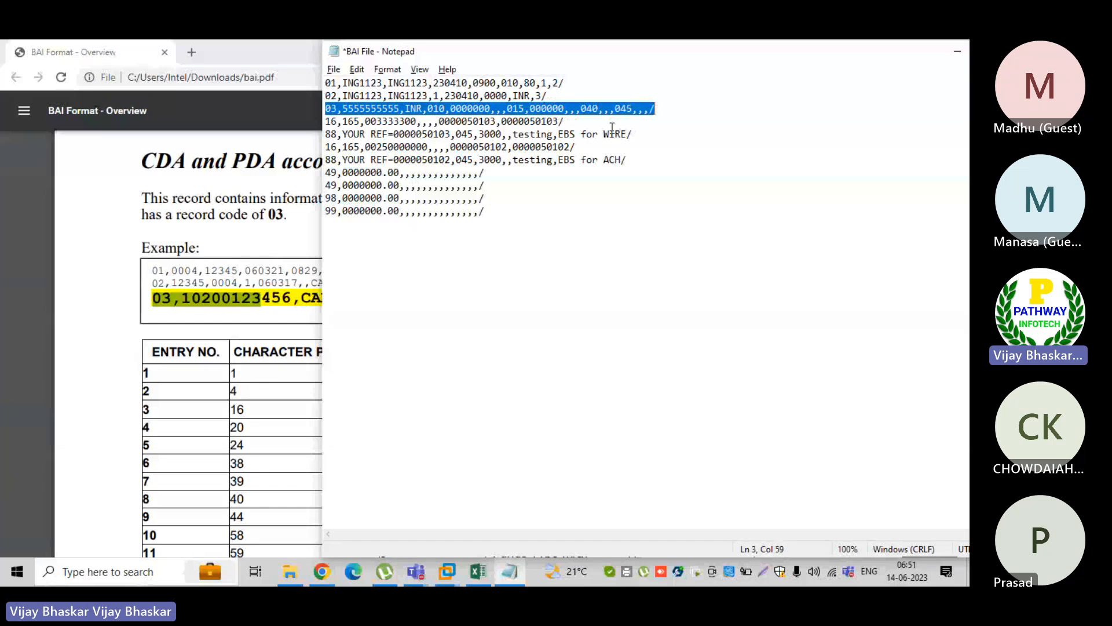
Highlight the Account Number entry and its example in Table 3 of the PDF, and the matching account number in BAI File's 03 record
click(102, 322)
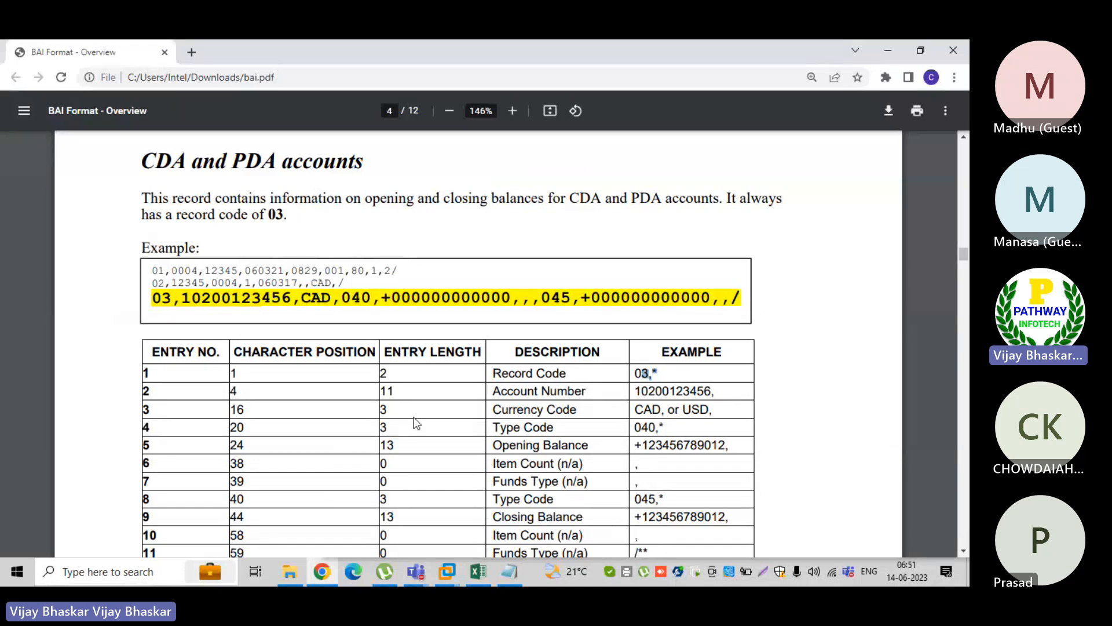
drag(583, 394, 494, 391)
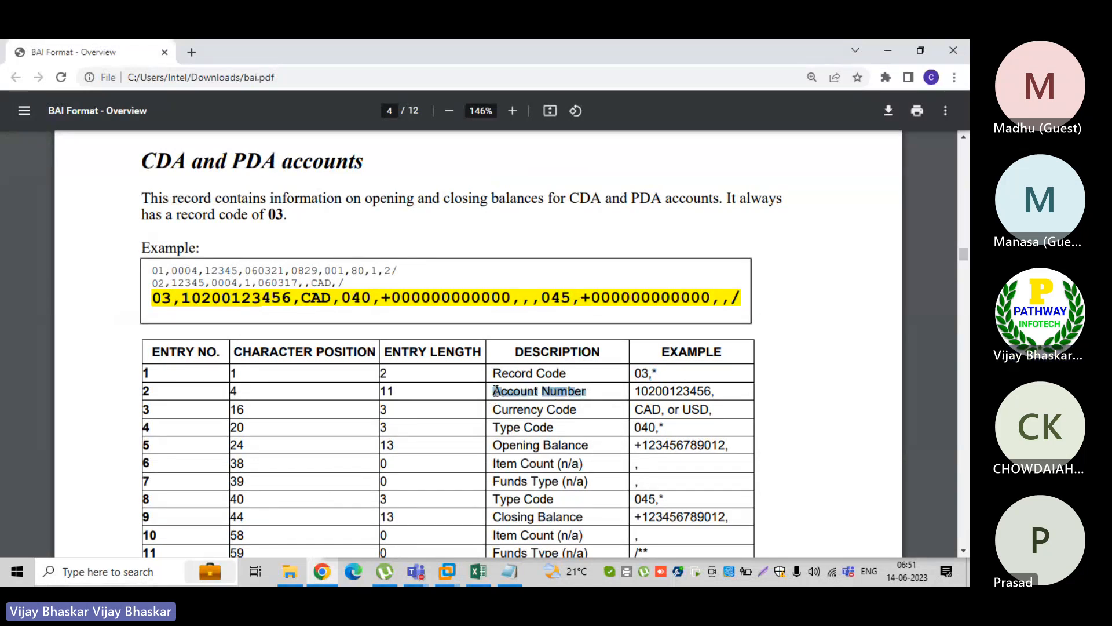
drag(713, 392, 633, 388)
key(alt+Tab)
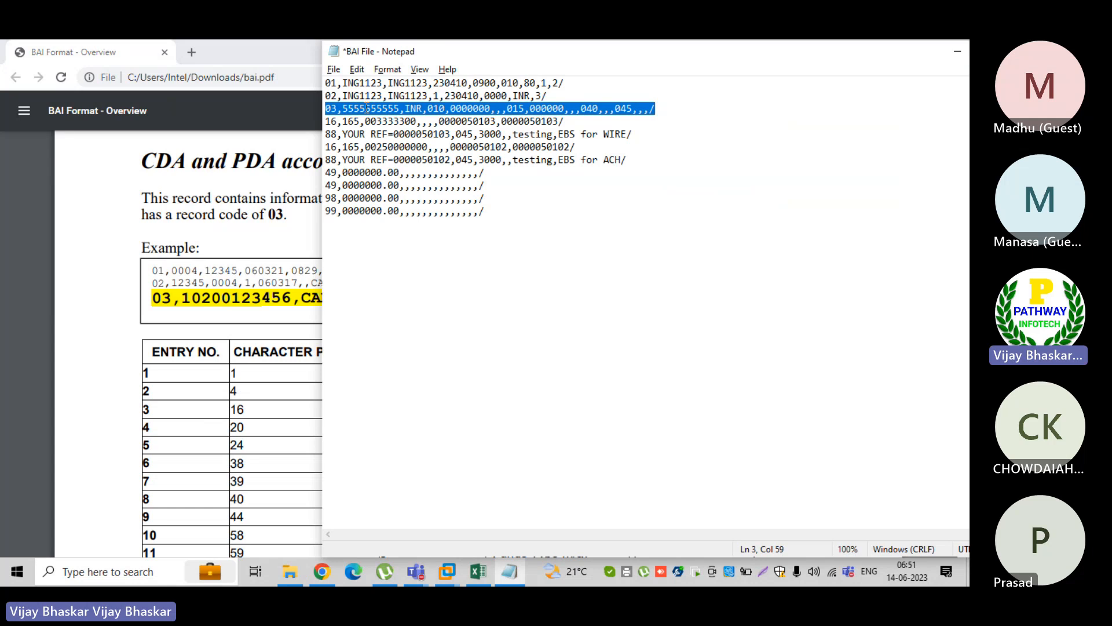
drag(342, 109, 399, 108)
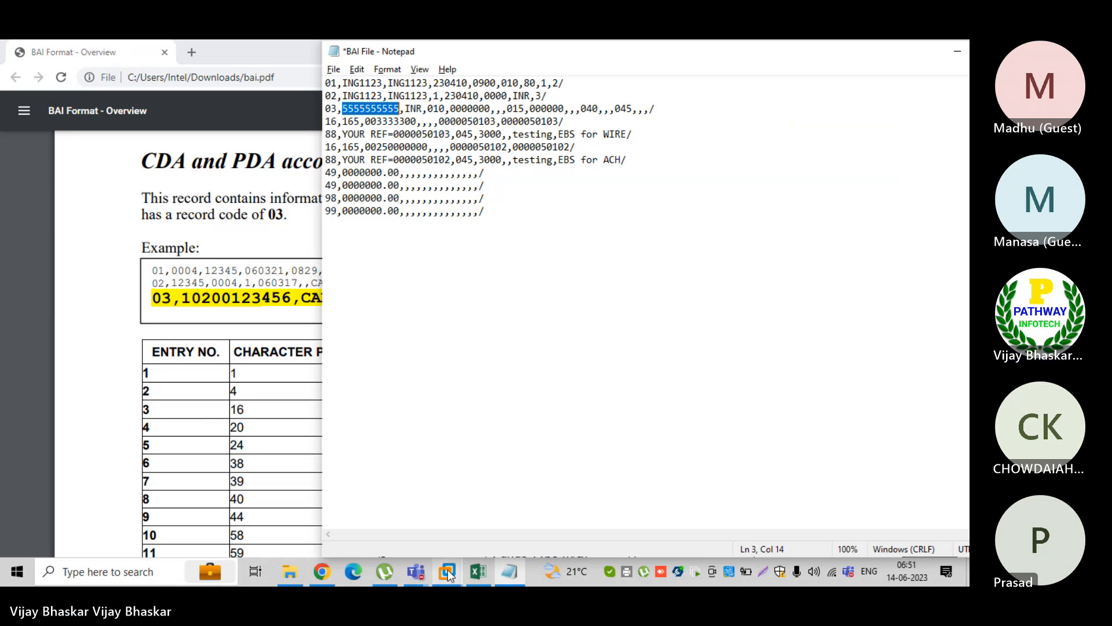
Switch to SAP, view the ING Current Account's bank account details, and highlight its Bank Account Number and Bank Key ING1123
mouse_move(447, 570)
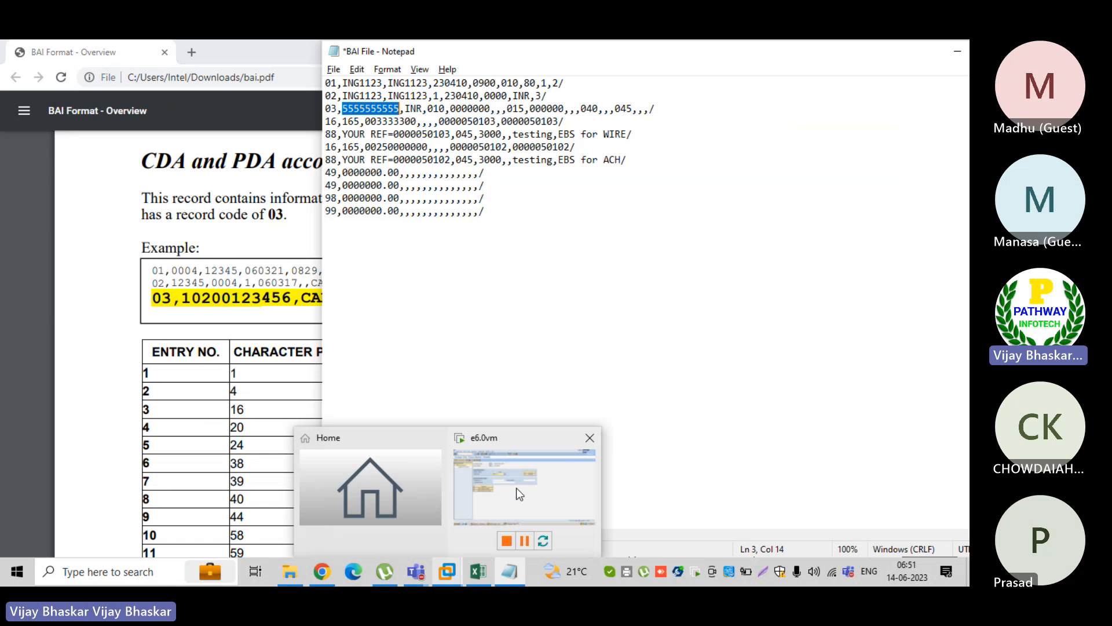
mouse_move(523, 484)
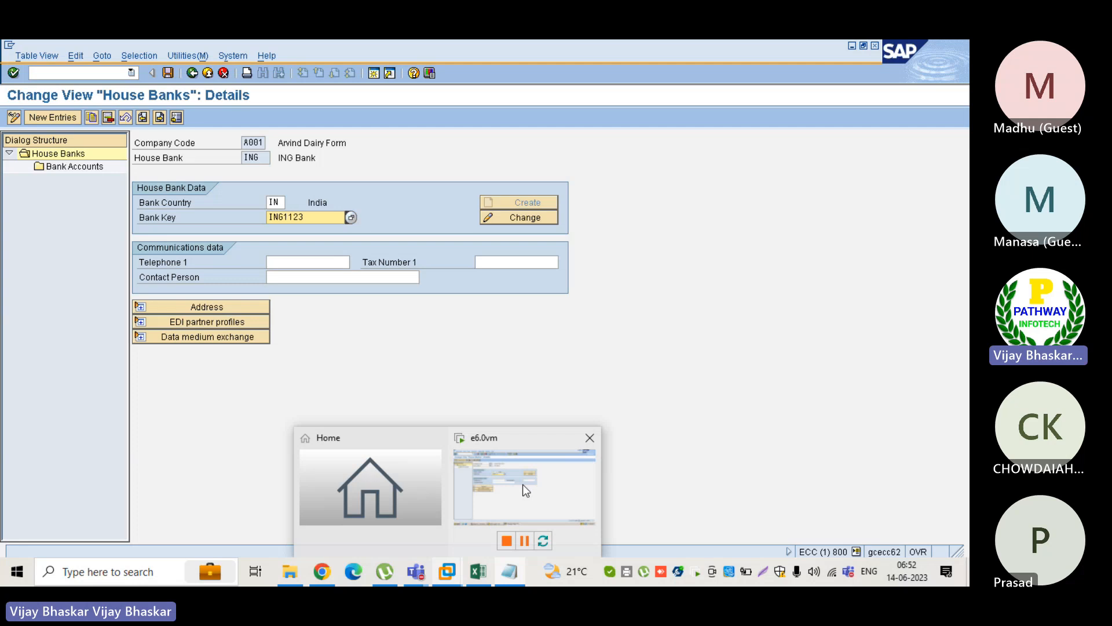
click(523, 484)
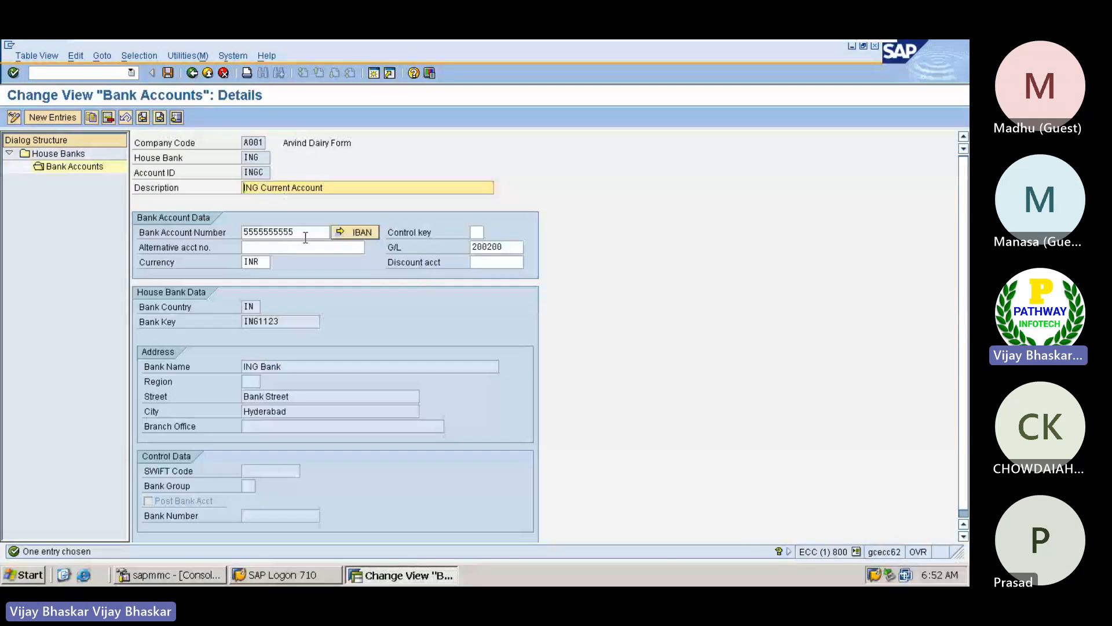
click(305, 231)
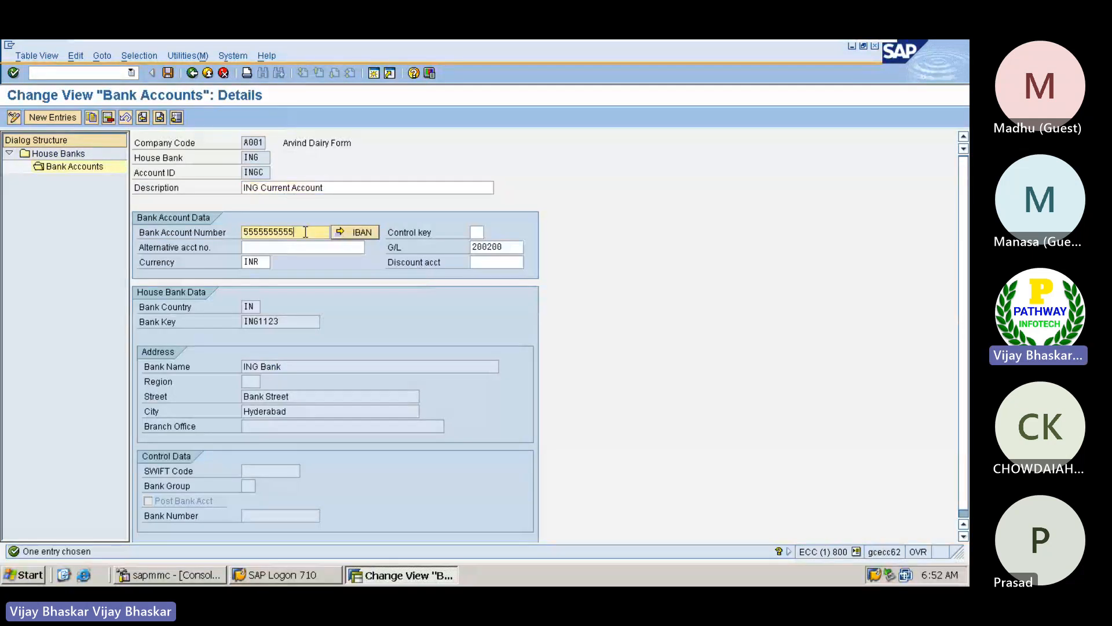
drag(305, 232, 257, 232)
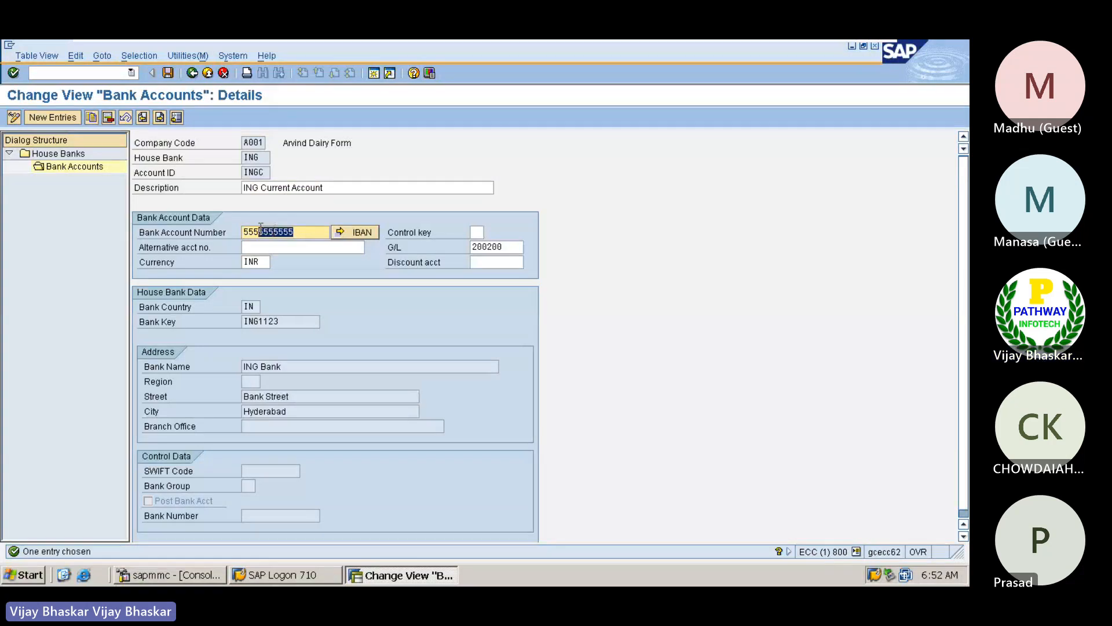
drag(289, 321, 242, 316)
click(242, 316)
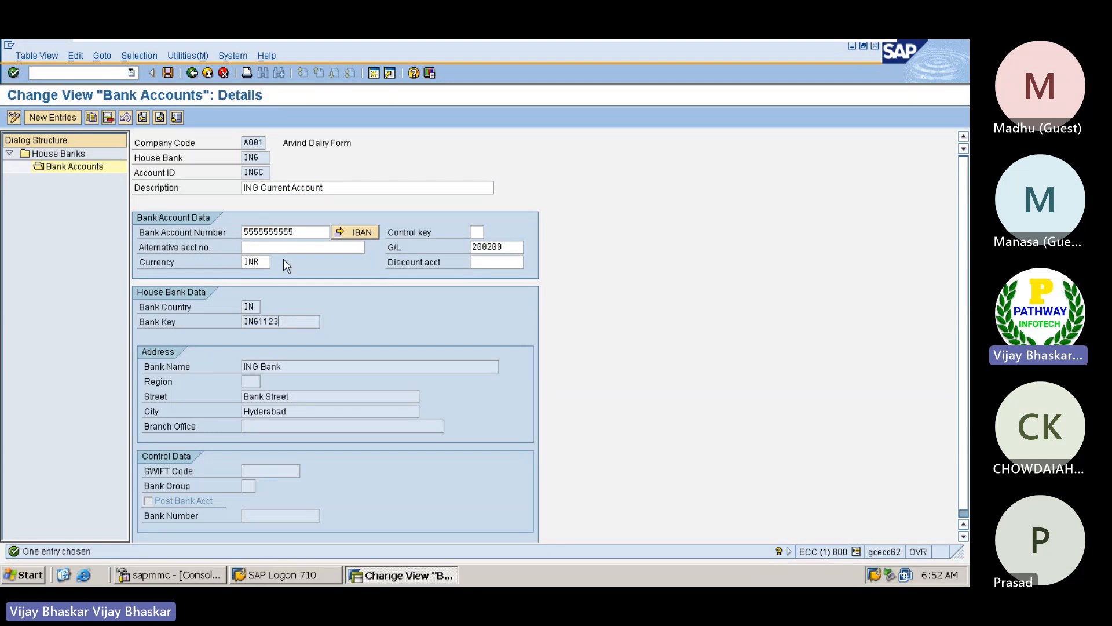
click(296, 231)
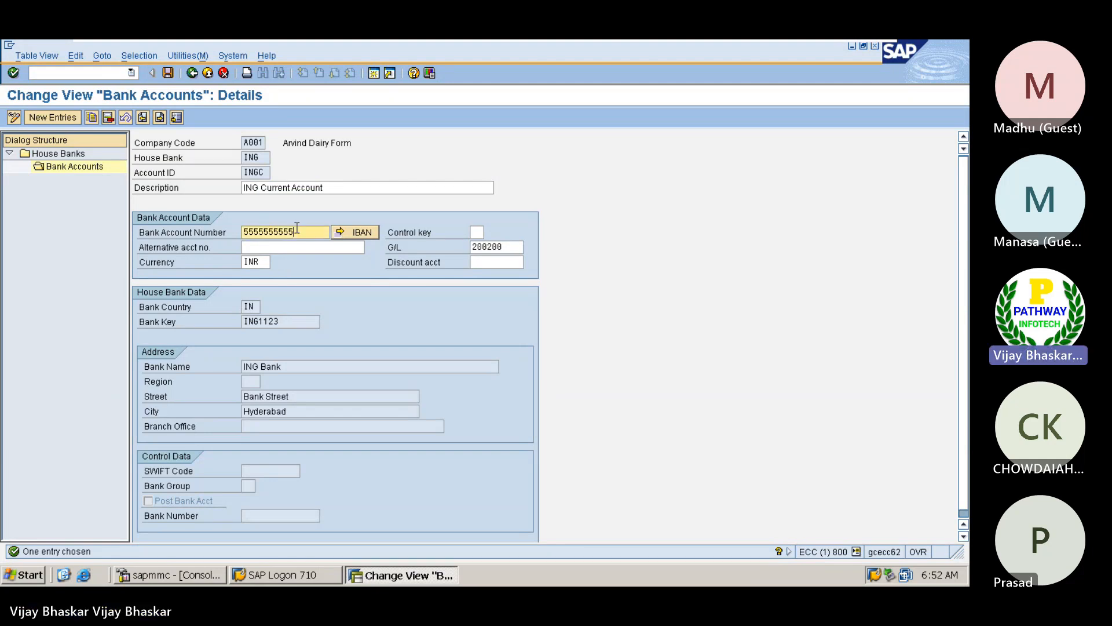
mouse_move(842, 53)
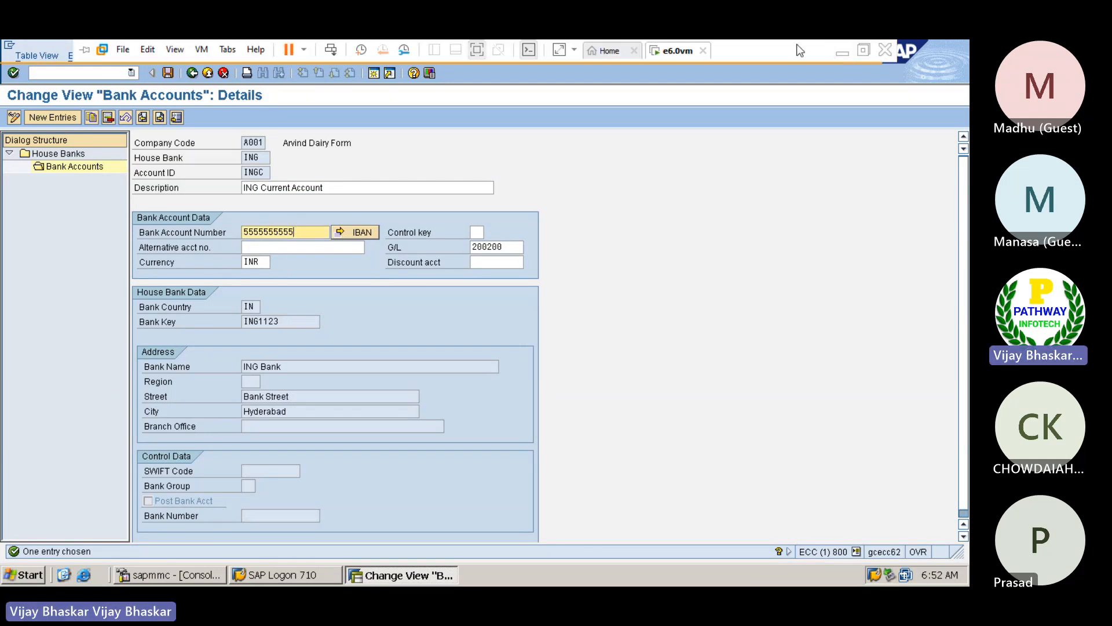
Switch to the BAI Format PDF, highlight the CAD example of Table 3's Currency Code, and move BAI File below the PDF's 03 example line
click(842, 51)
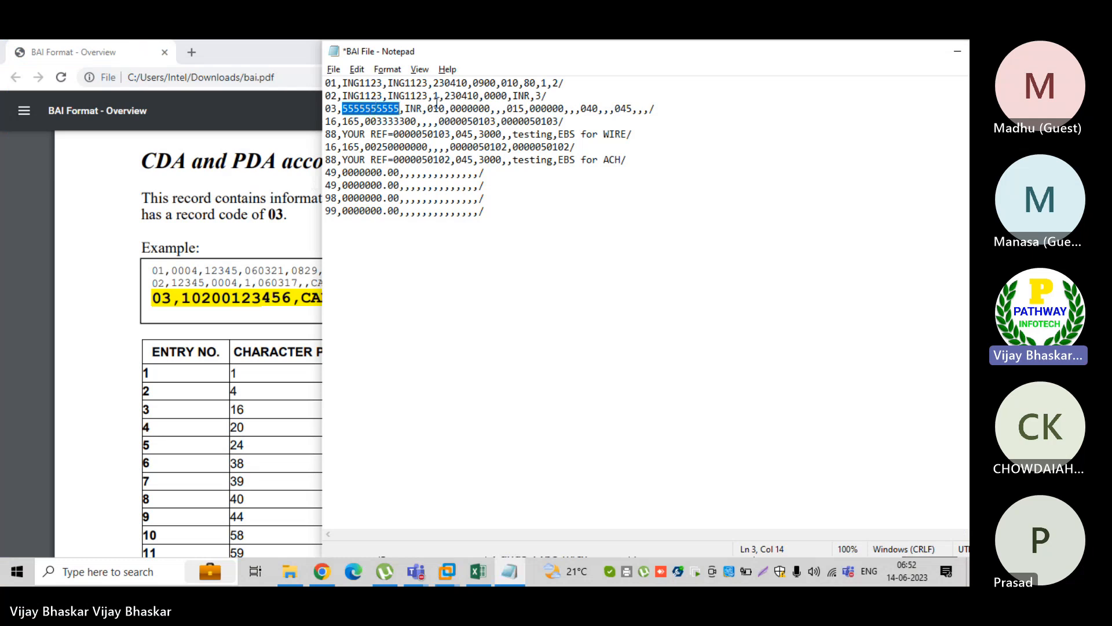
click(177, 249)
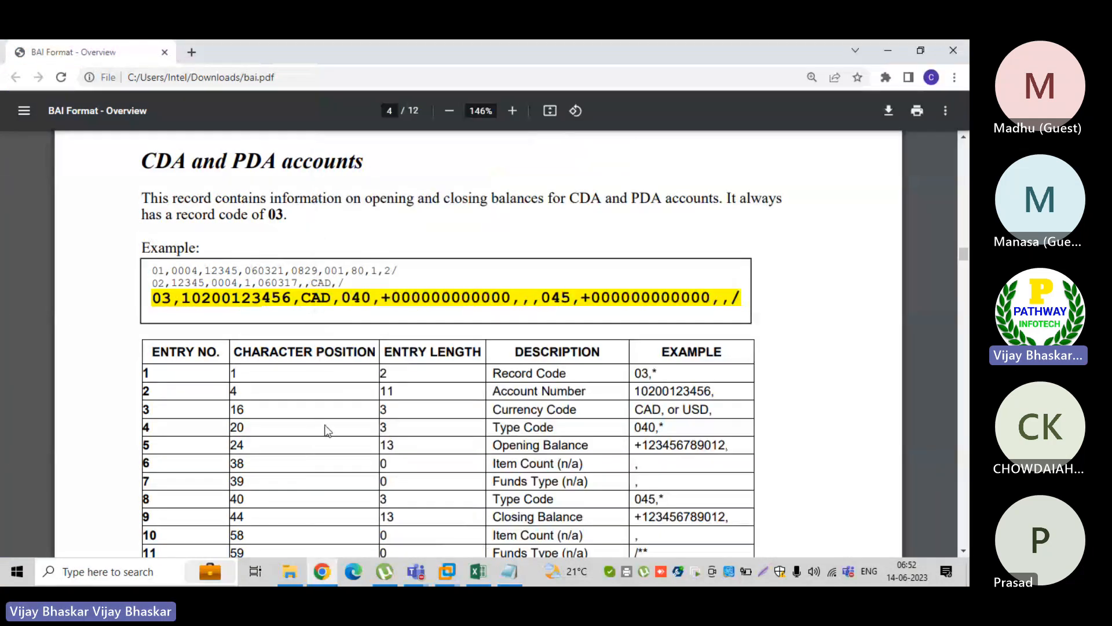
double_click(648, 409)
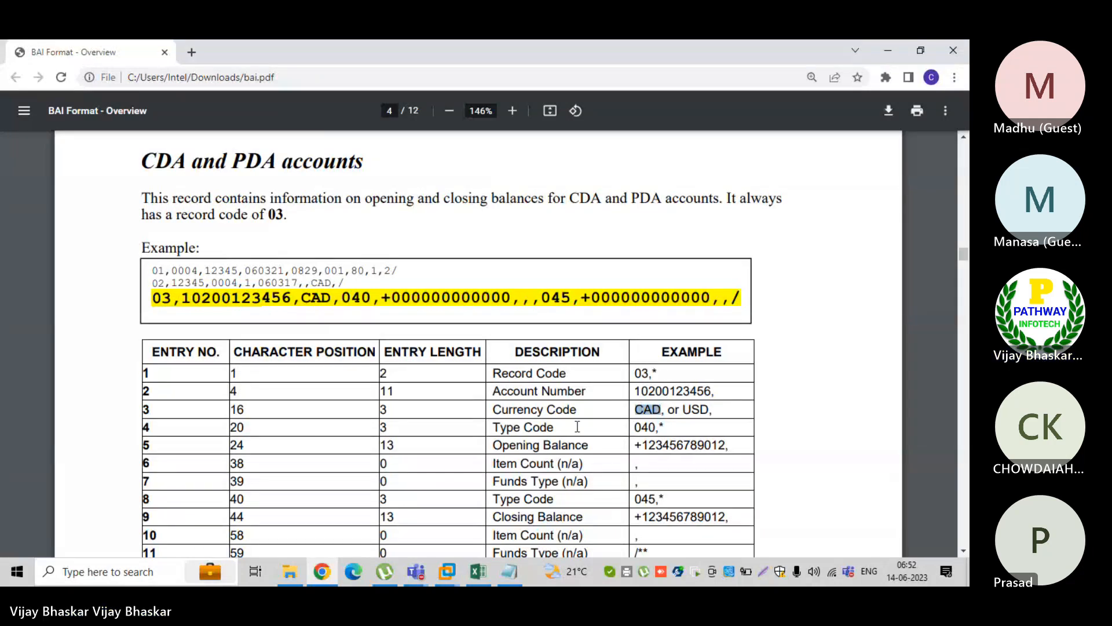
key(alt+Tab)
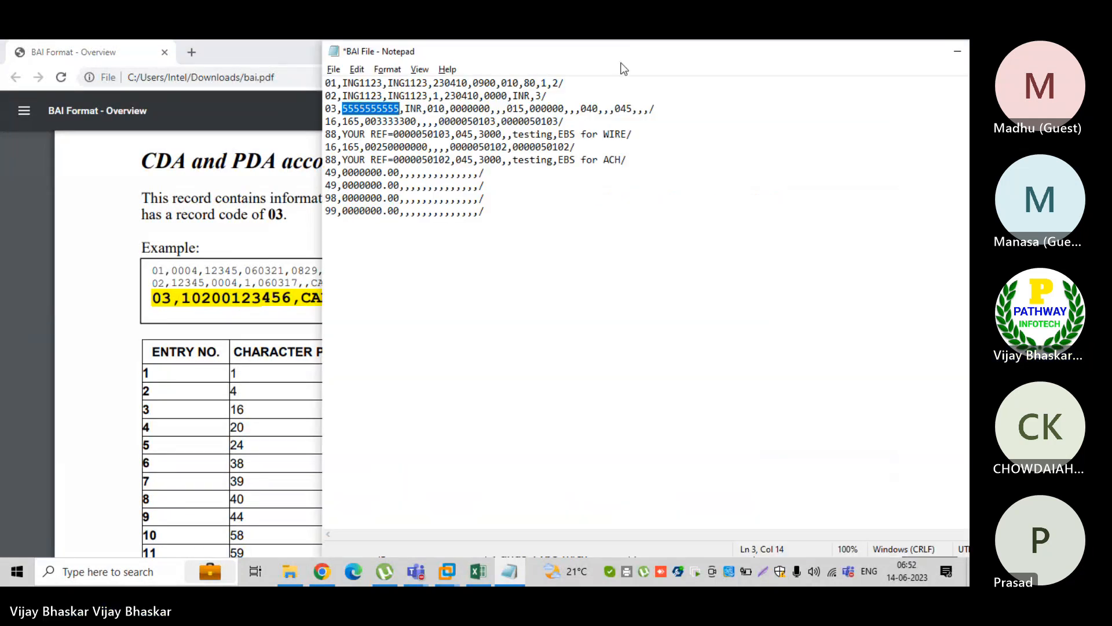
drag(617, 57, 680, 377)
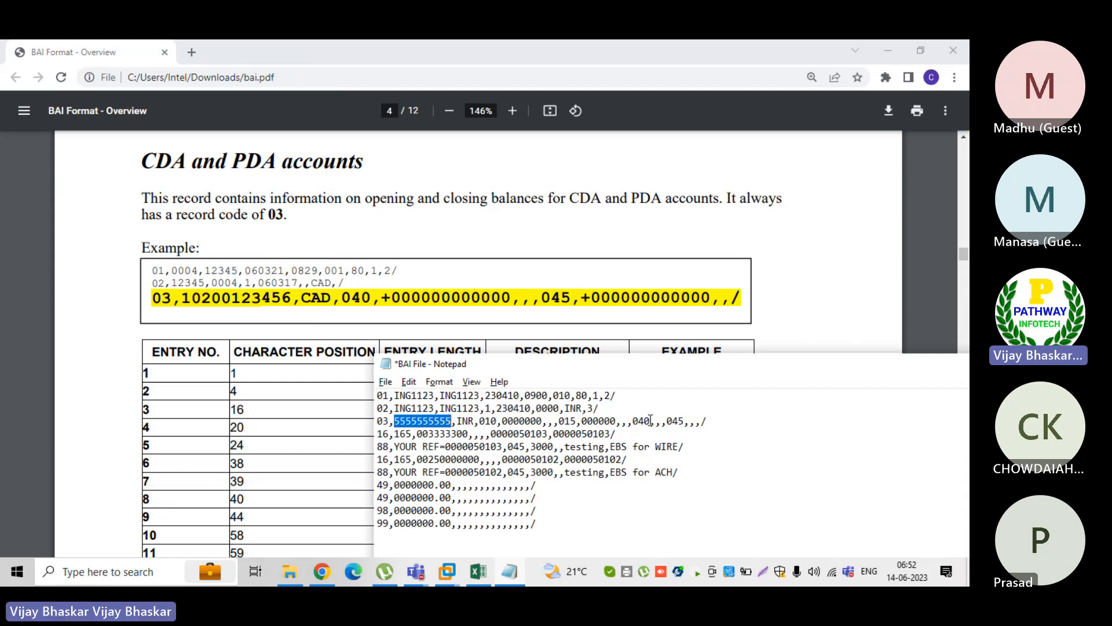
Highlight codes 040 and 045 and the balance amounts following 010 and 015 in BAI File's 03 record
drag(651, 420, 633, 420)
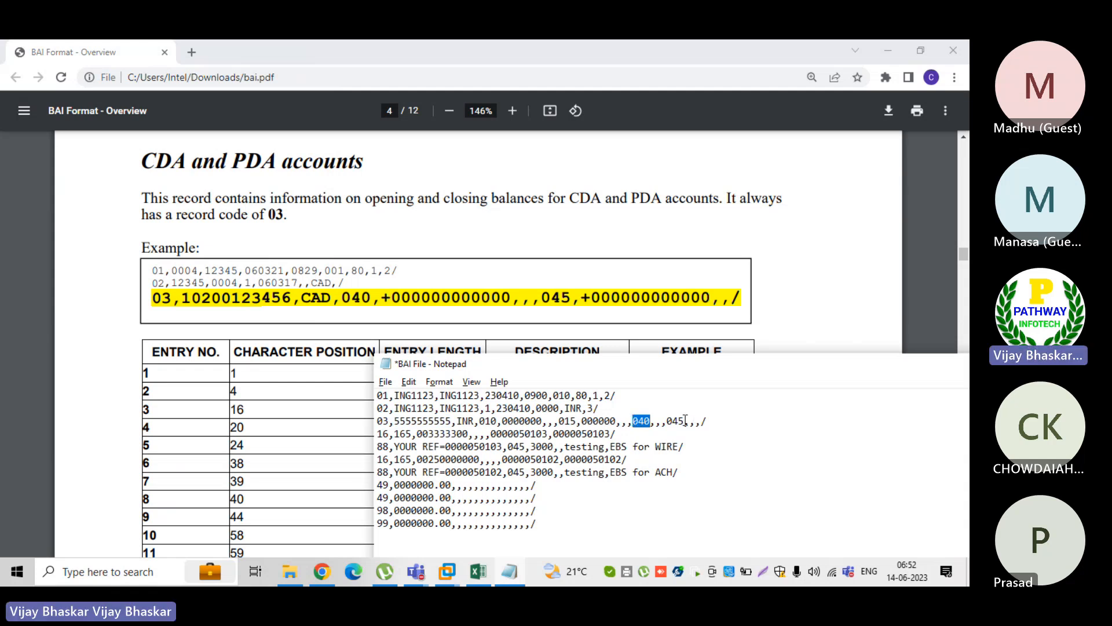
drag(686, 420, 669, 420)
drag(504, 418, 543, 419)
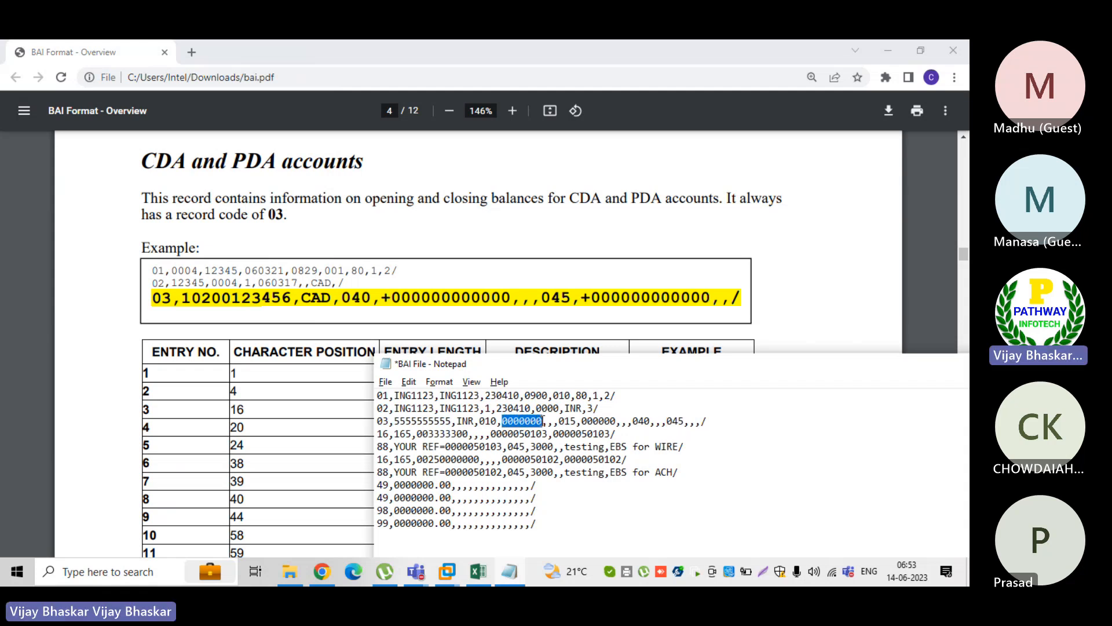
click(583, 418)
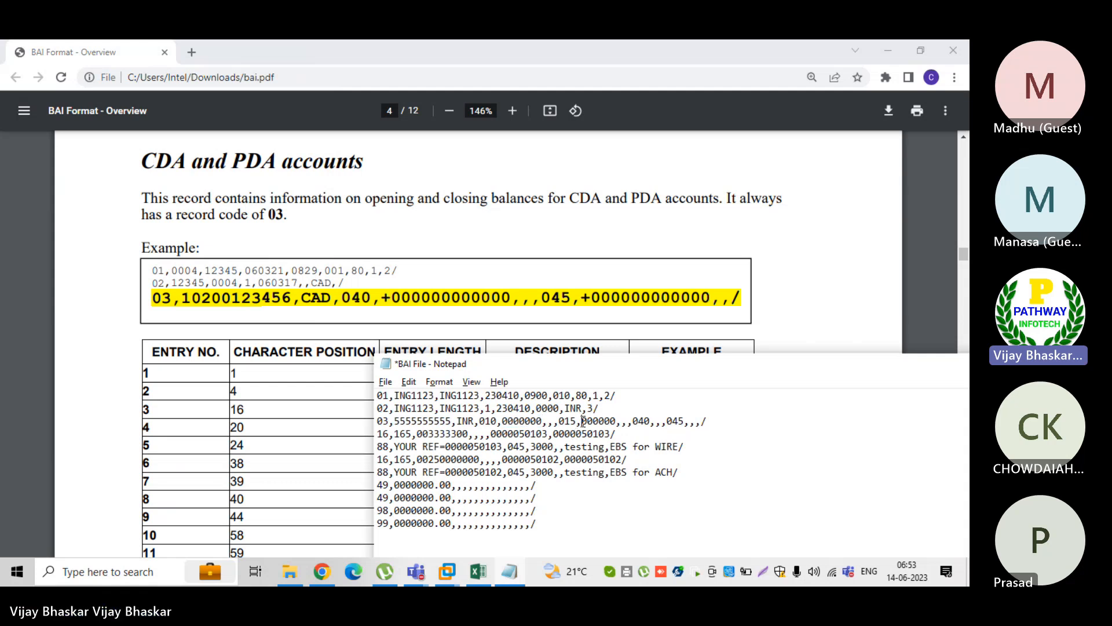
drag(583, 418, 618, 421)
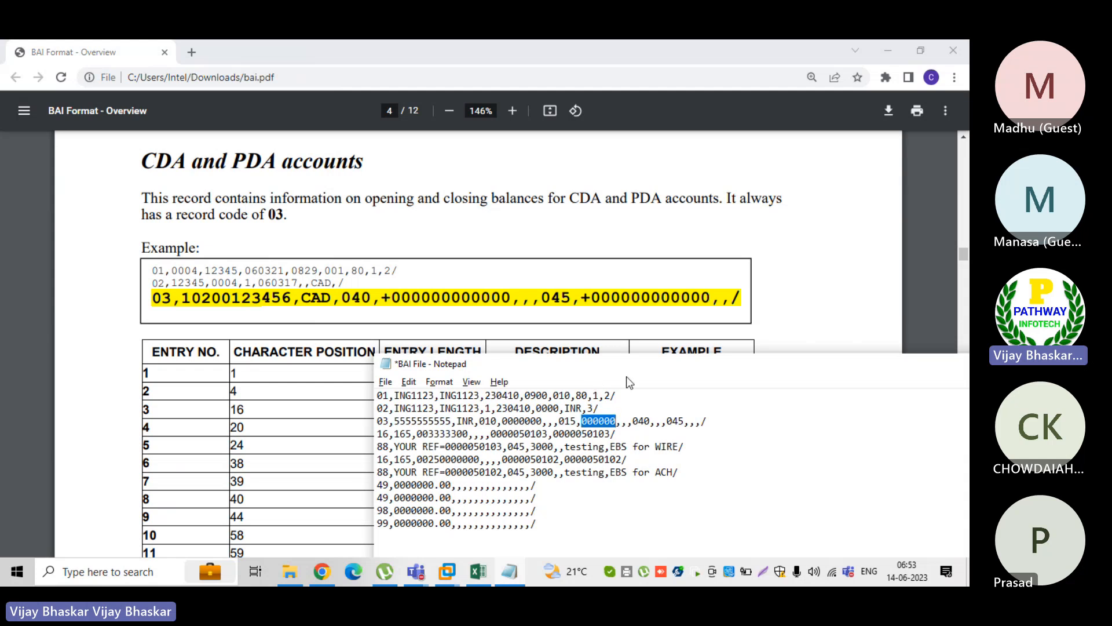
drag(627, 376, 652, 273)
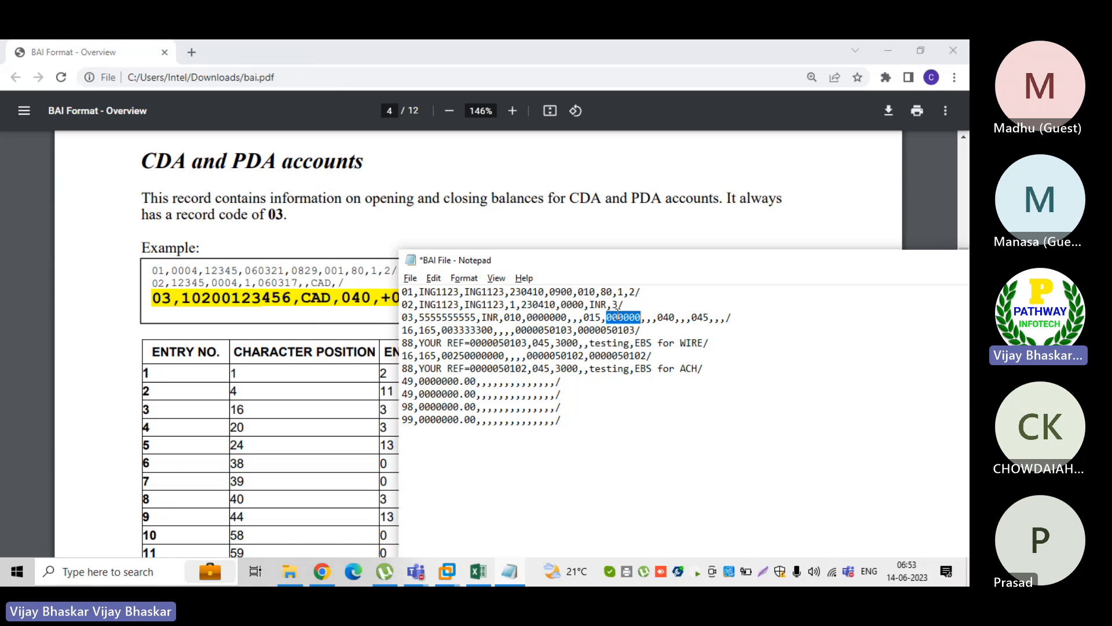
double_click(505, 317)
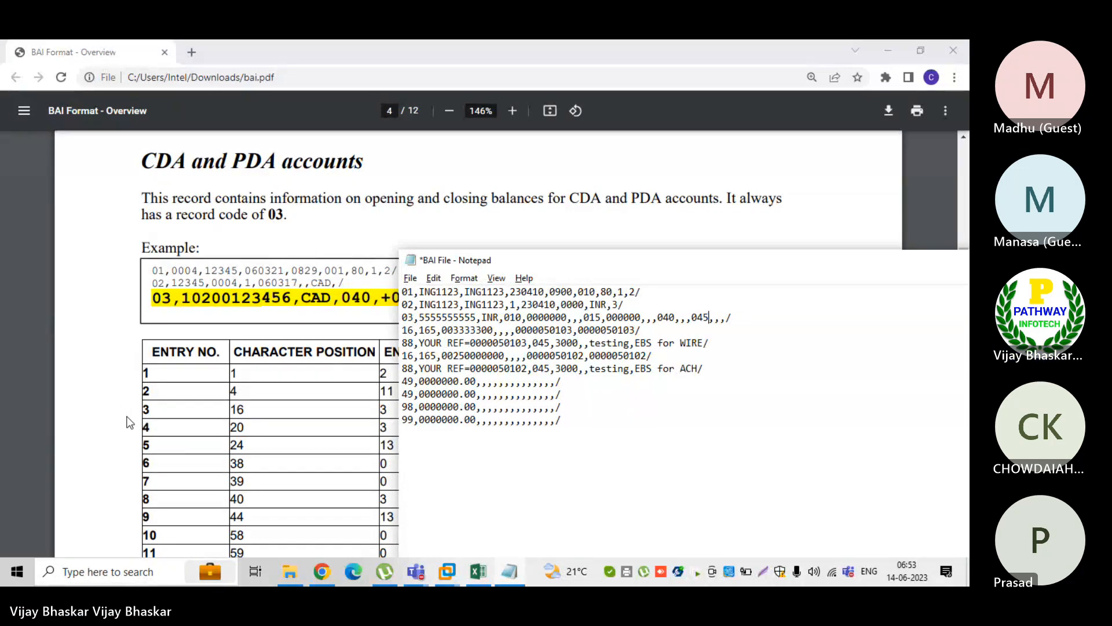
View the rest of Table 3 in the PDF and highlight the second Type Code entry, its 045 example and the Closing Balance description
click(108, 387)
scroll(533, 467, down, 1)
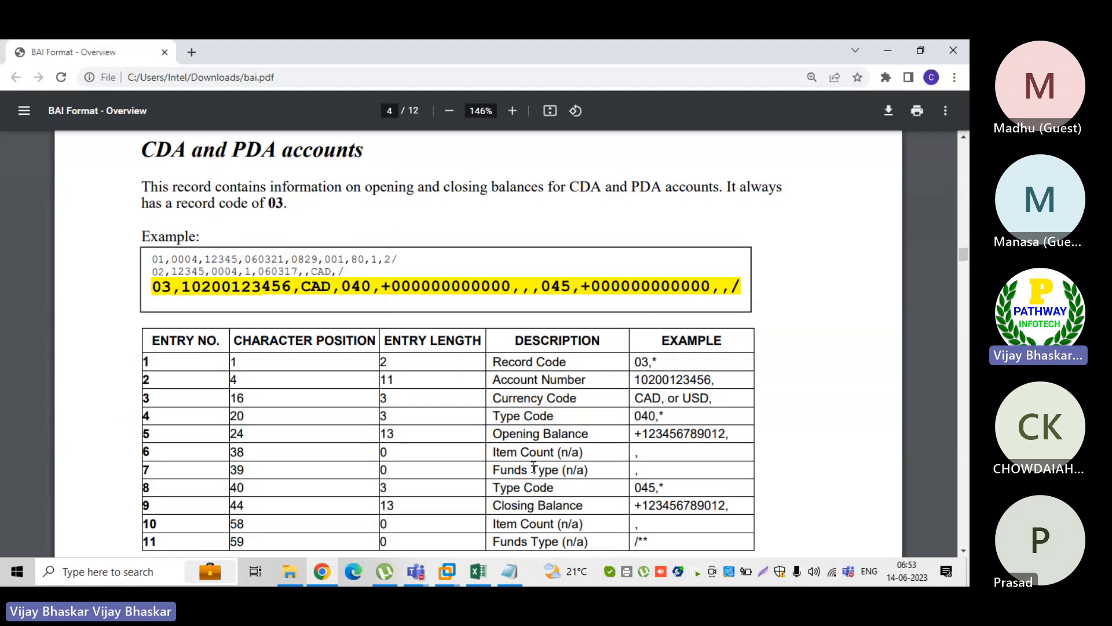
scroll(533, 467, down, 2)
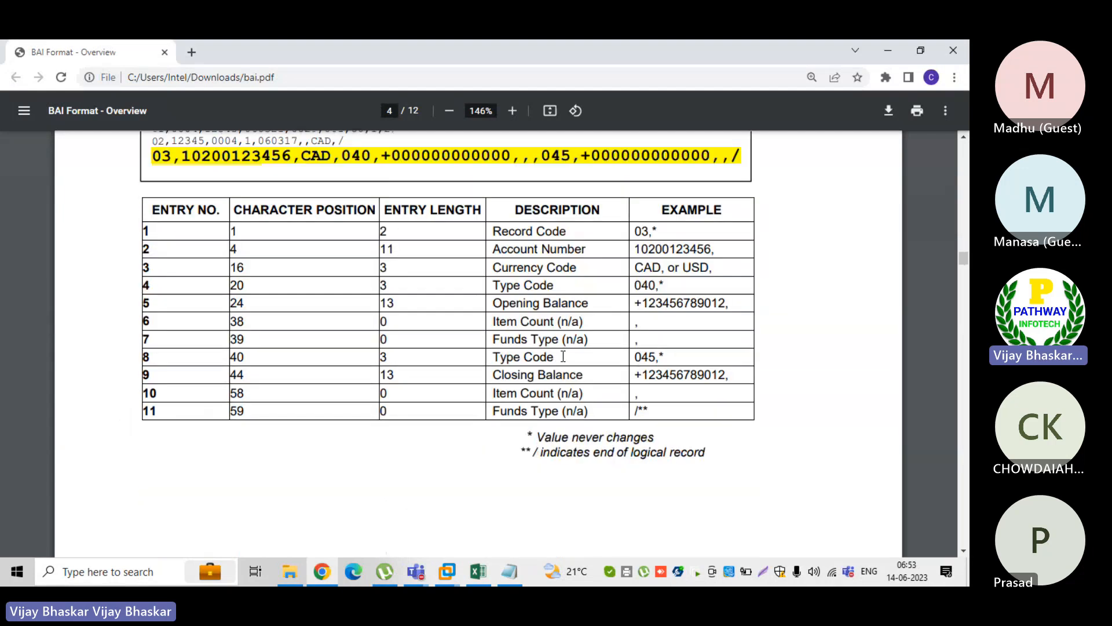
double_click(563, 357)
double_click(675, 359)
triple_click(598, 377)
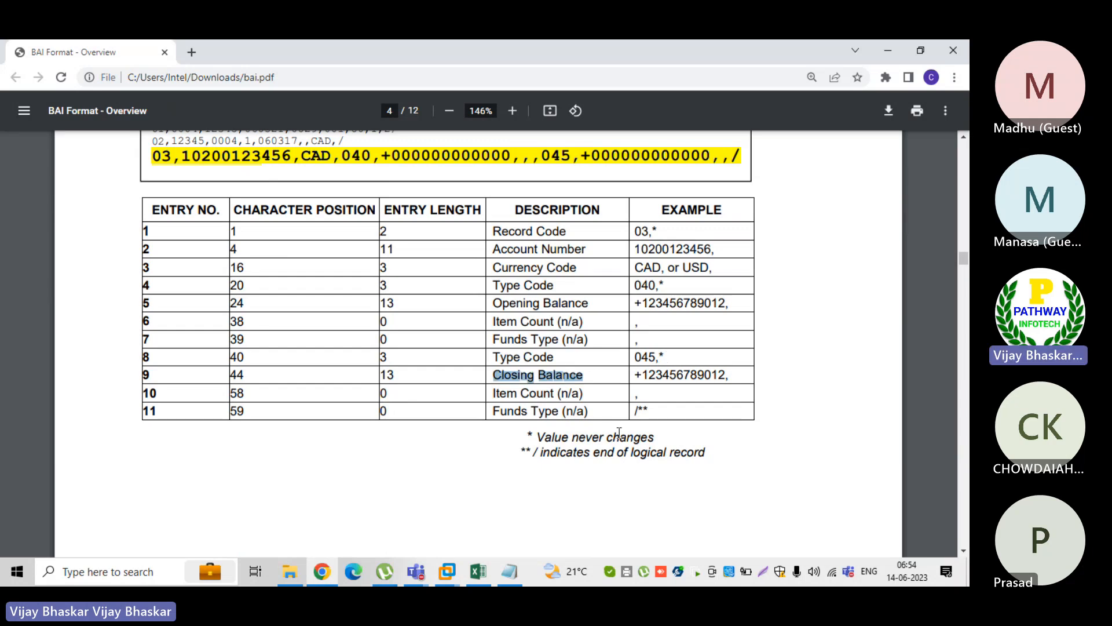
Return to BAI File and highlight type codes 045 and 040 in the 03 record
click(511, 572)
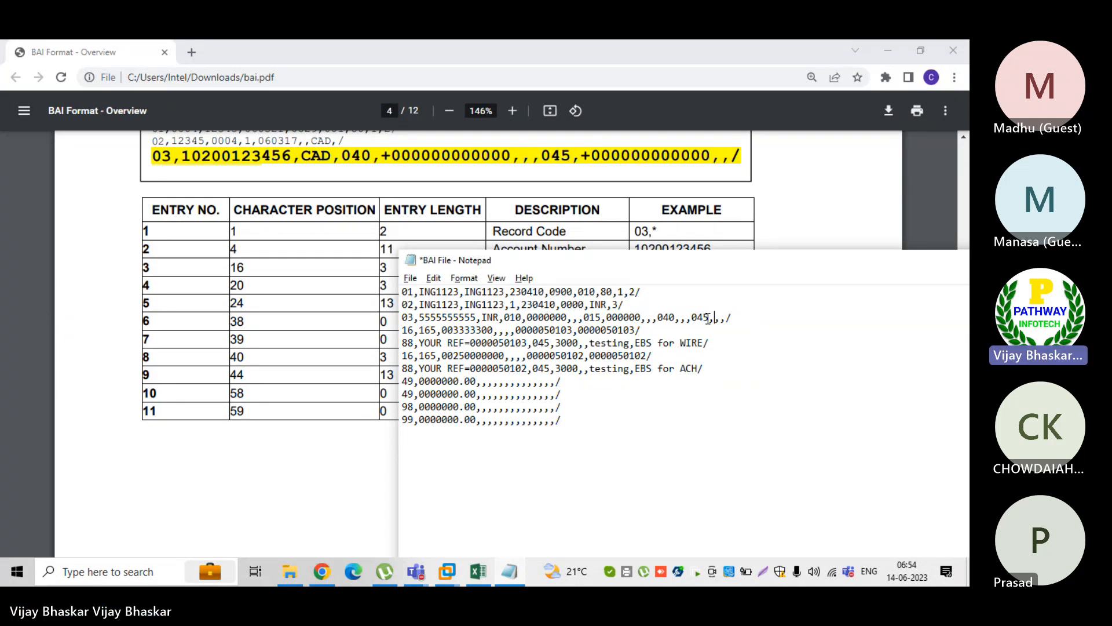
drag(708, 318, 692, 318)
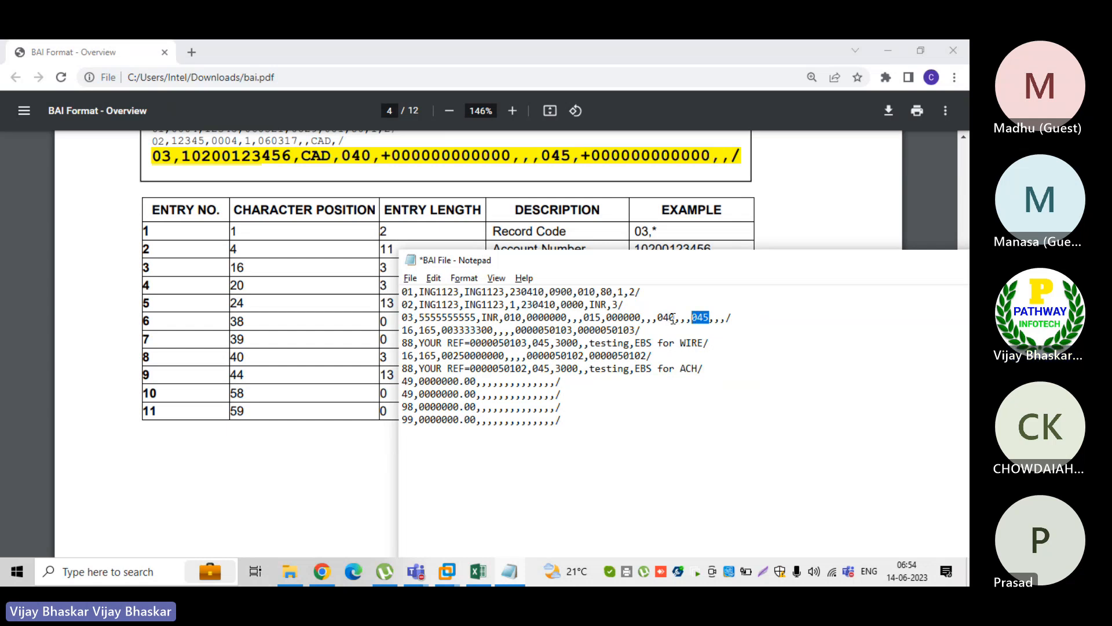
double_click(666, 317)
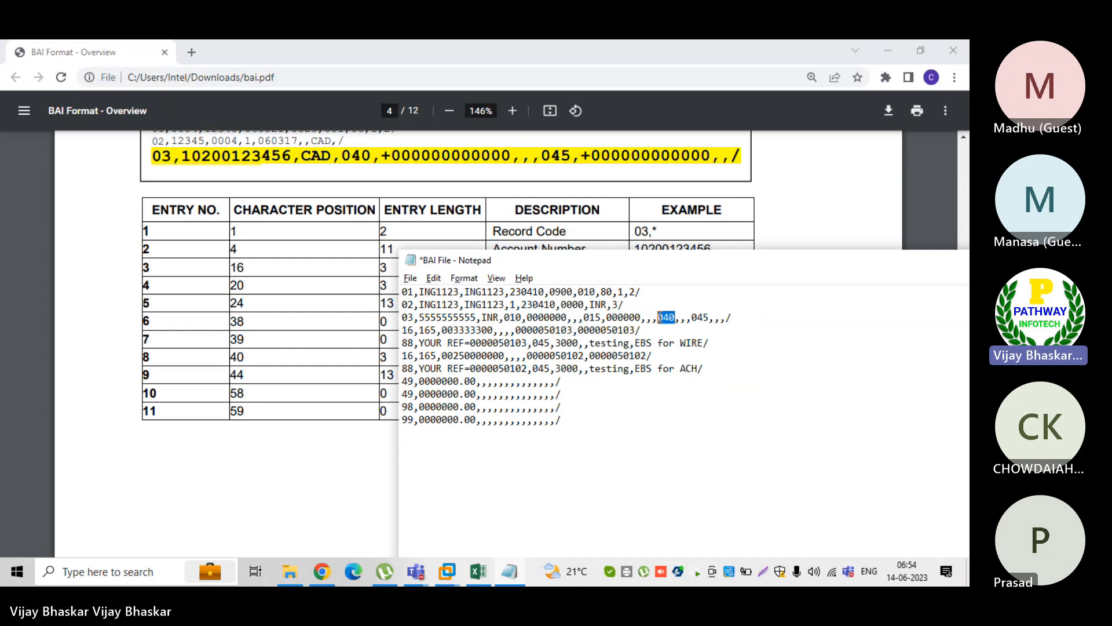
Switch to SAP in the e6.0vm virtual machine and start transaction OT84
click(458, 569)
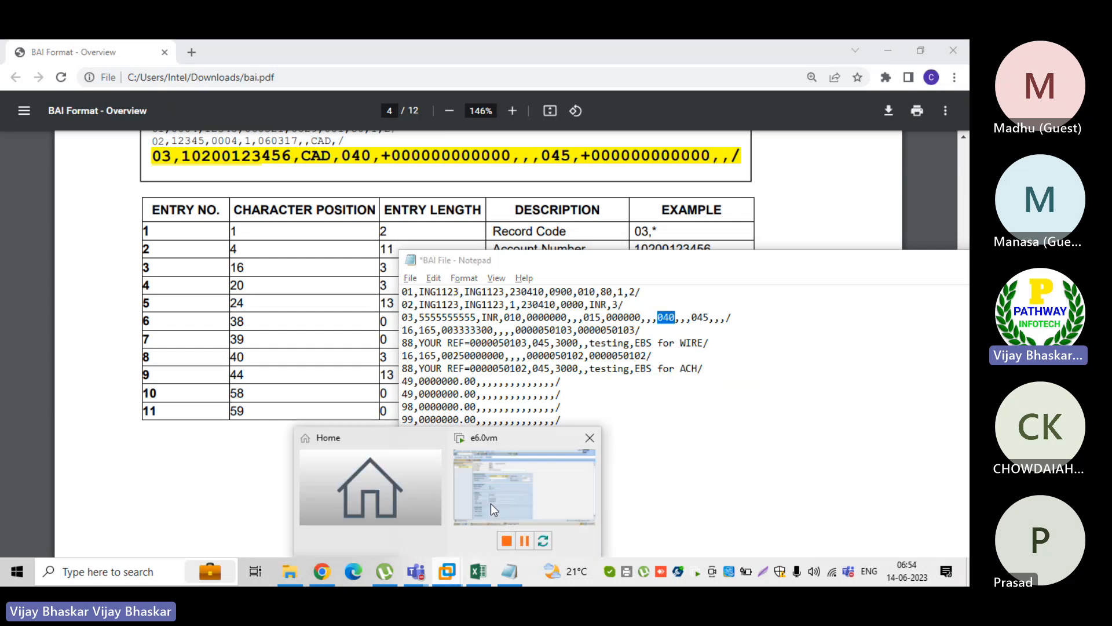
click(491, 503)
text(/n)
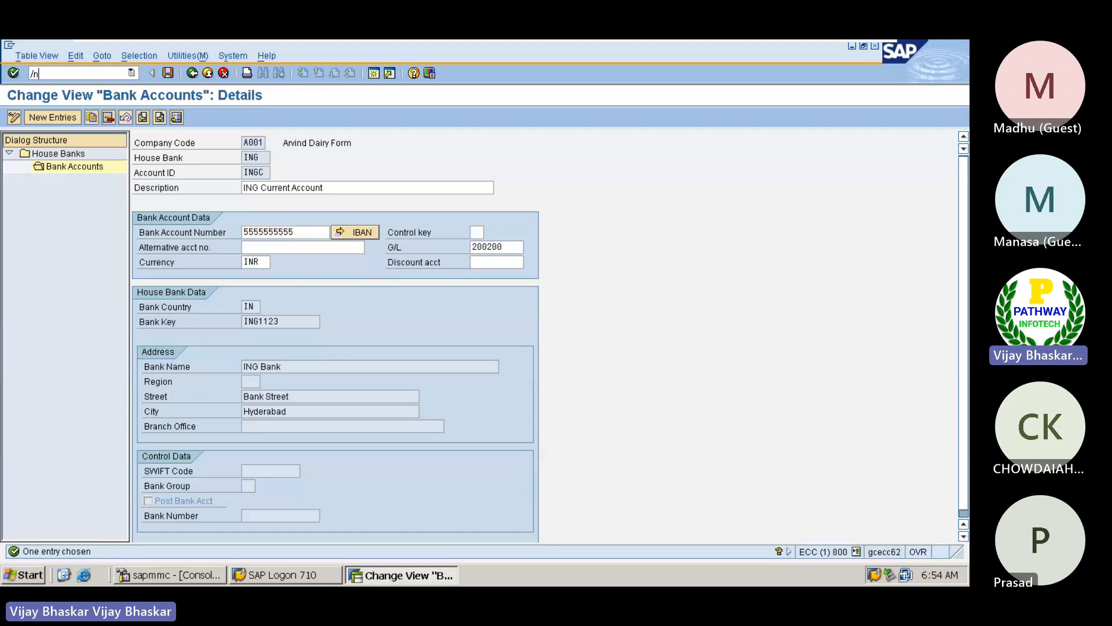
text(ot84)
key(Return)
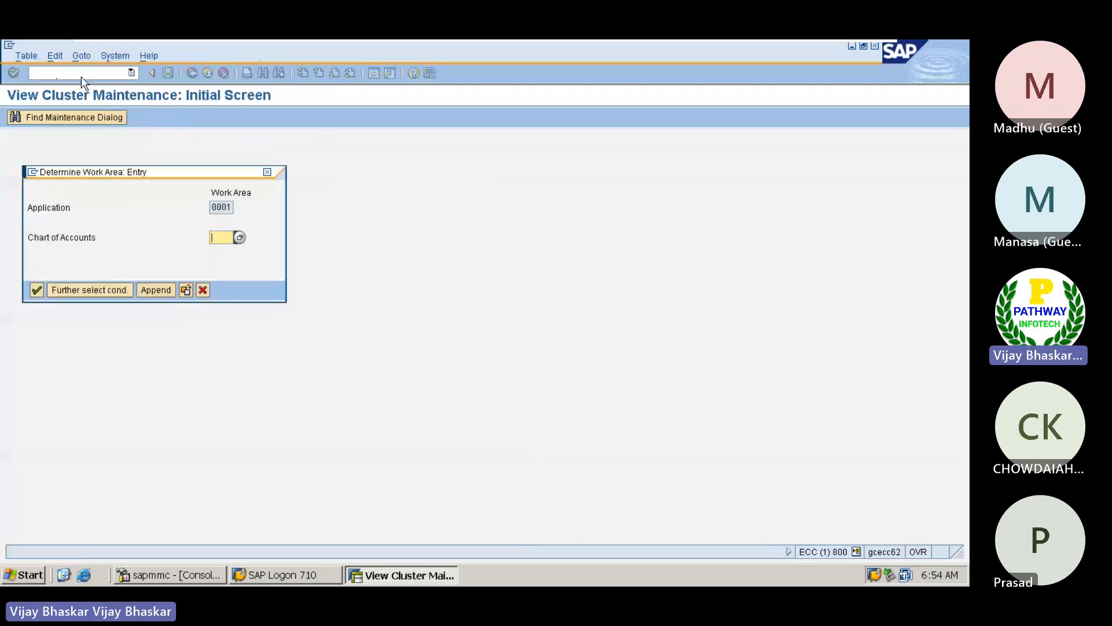
Try to use Z0SG as the chart of accounts for the work area
key(Down)
key(Down)
key(Down)
key(Down)
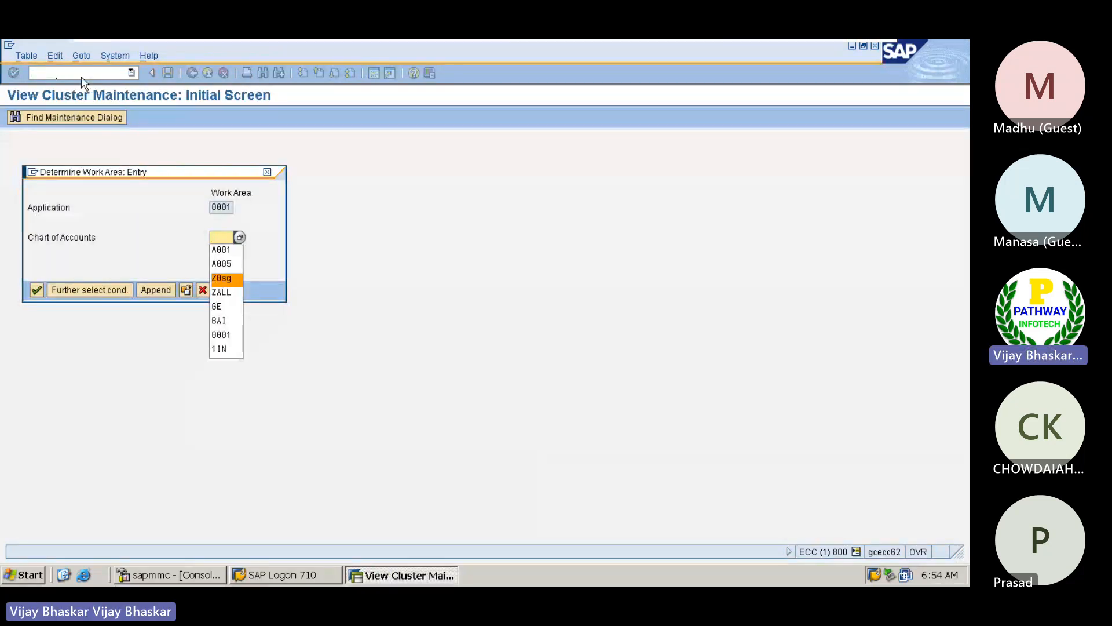
key(Return)
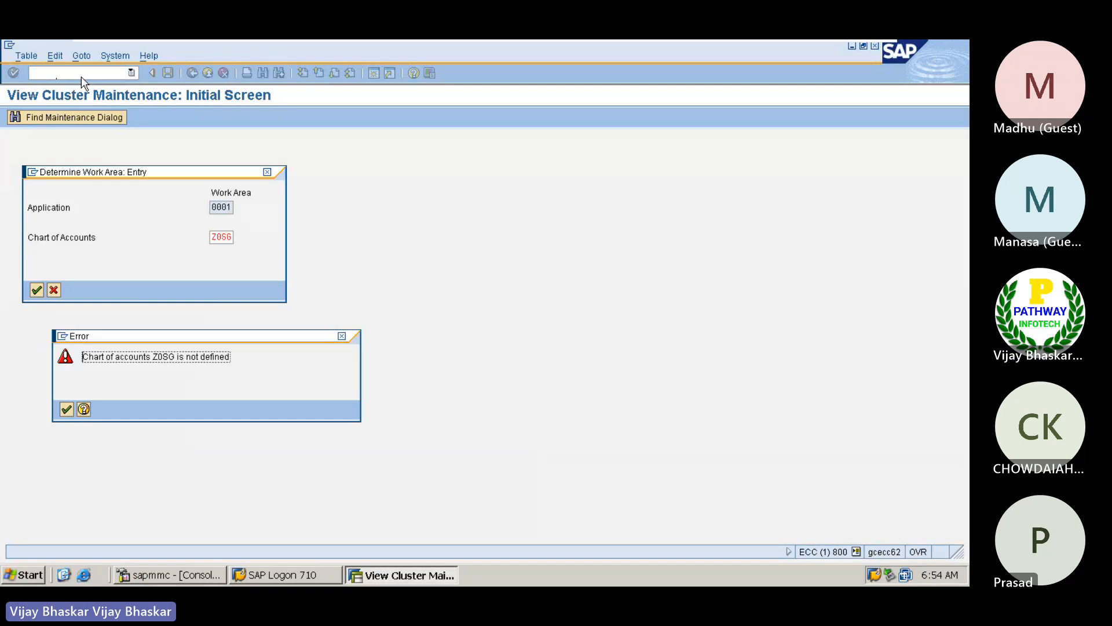
key(Return)
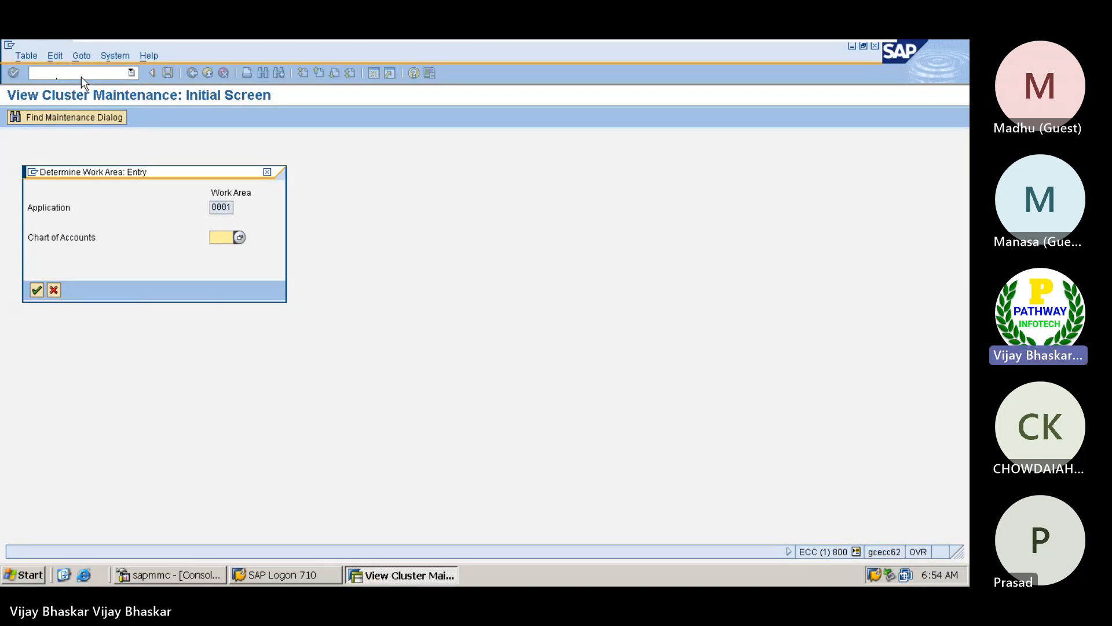
Enter ZALL as the chart of accounts for the work area
text(Z)
key(Down)
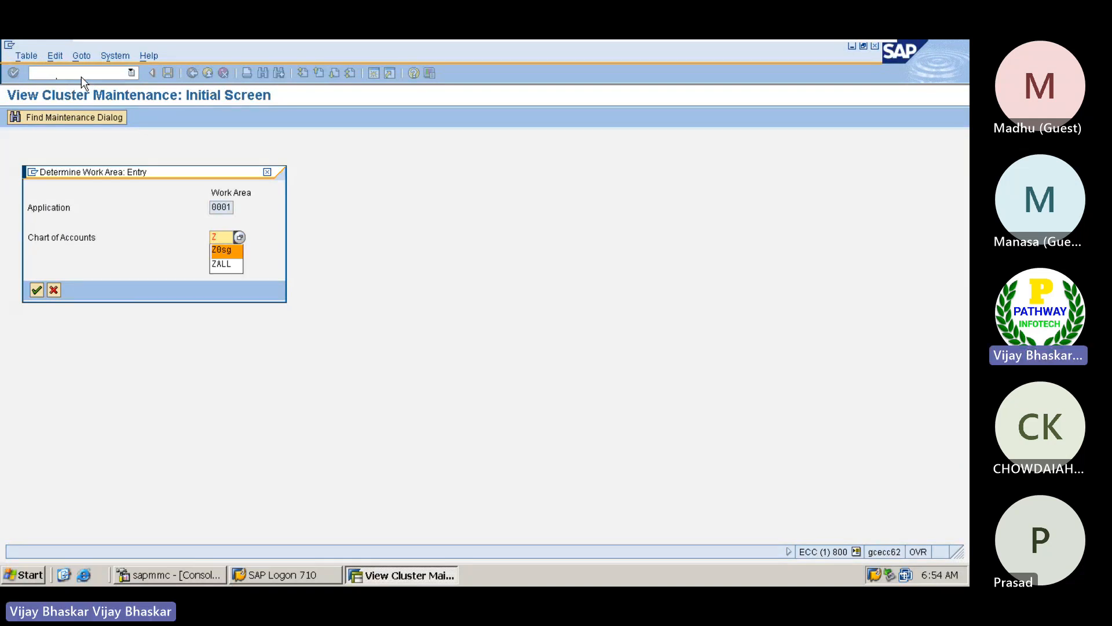
key(Down)
key(Return)
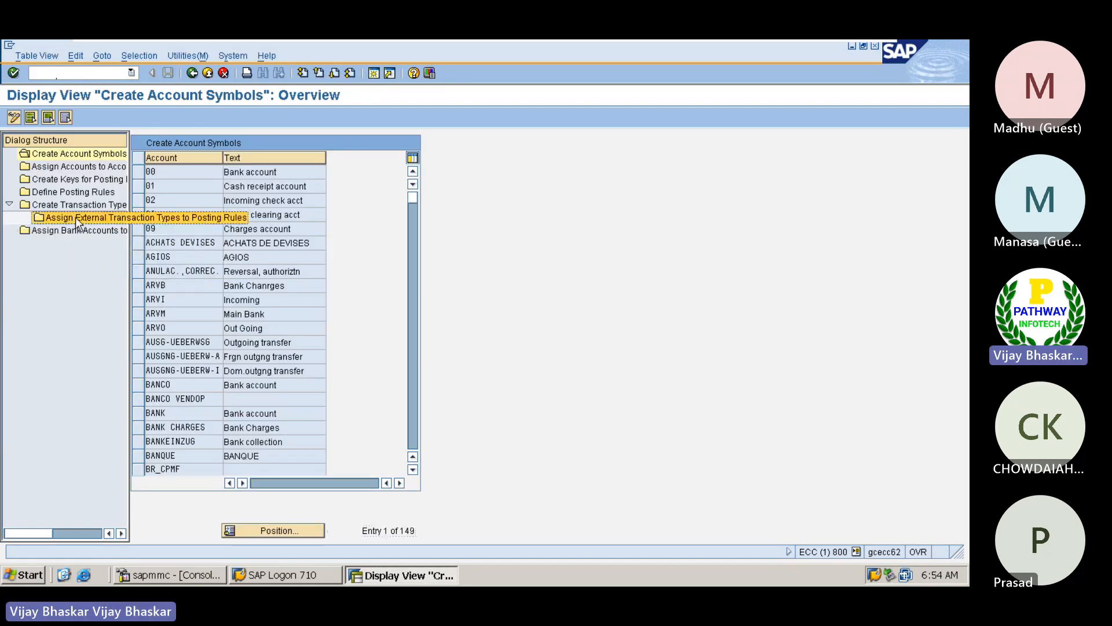
Open the assignment of external transaction types to posting rules for transaction type BAI_Z0SG
double_click(78, 219)
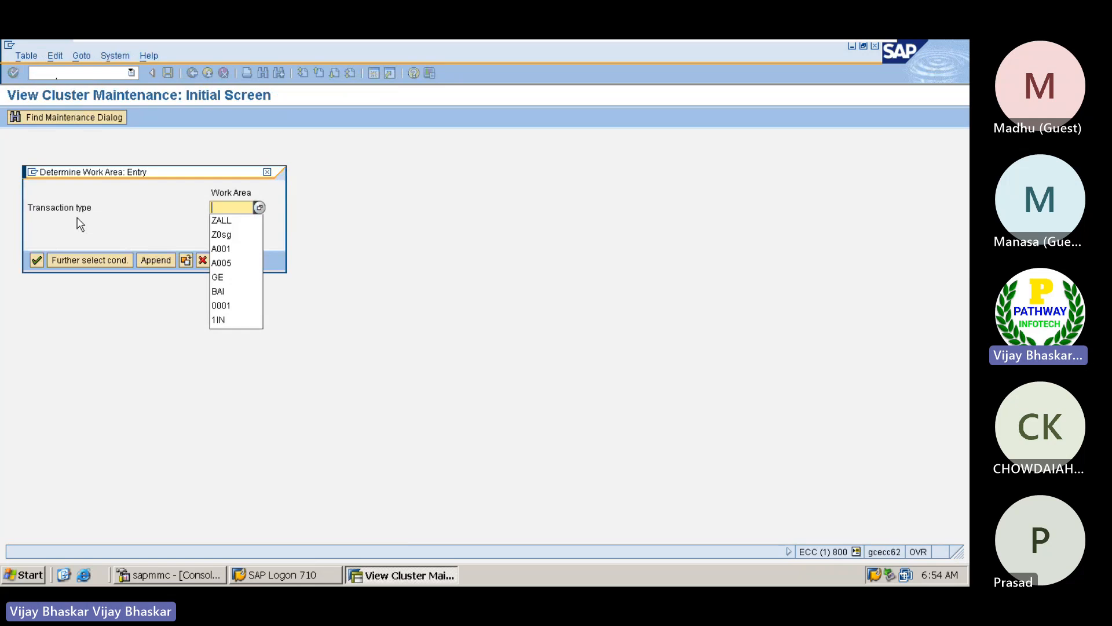
click(236, 290)
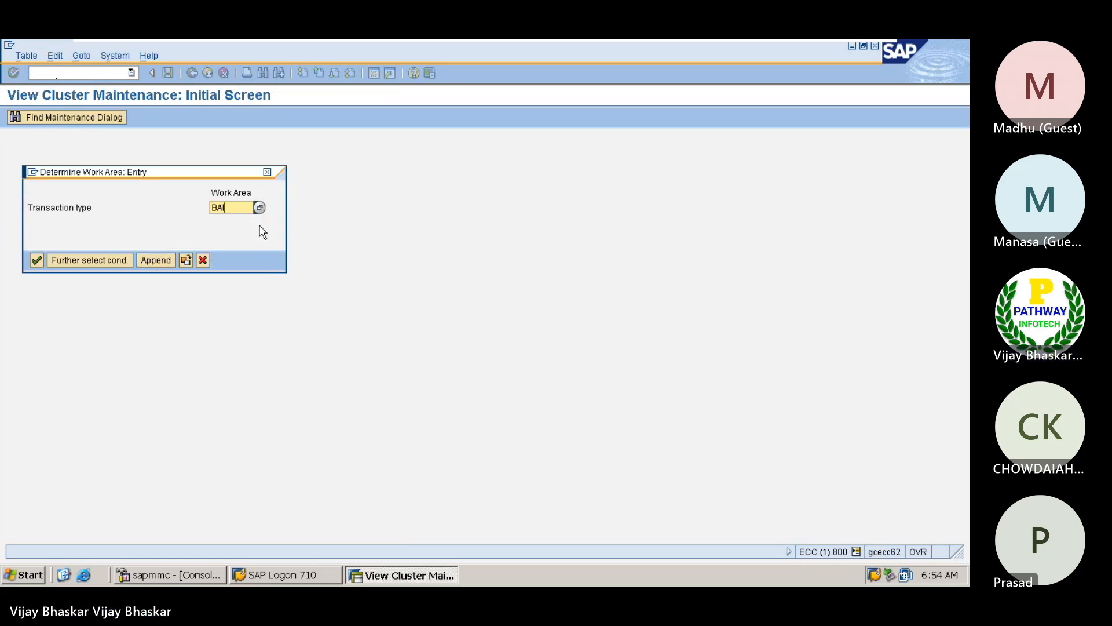
click(259, 208)
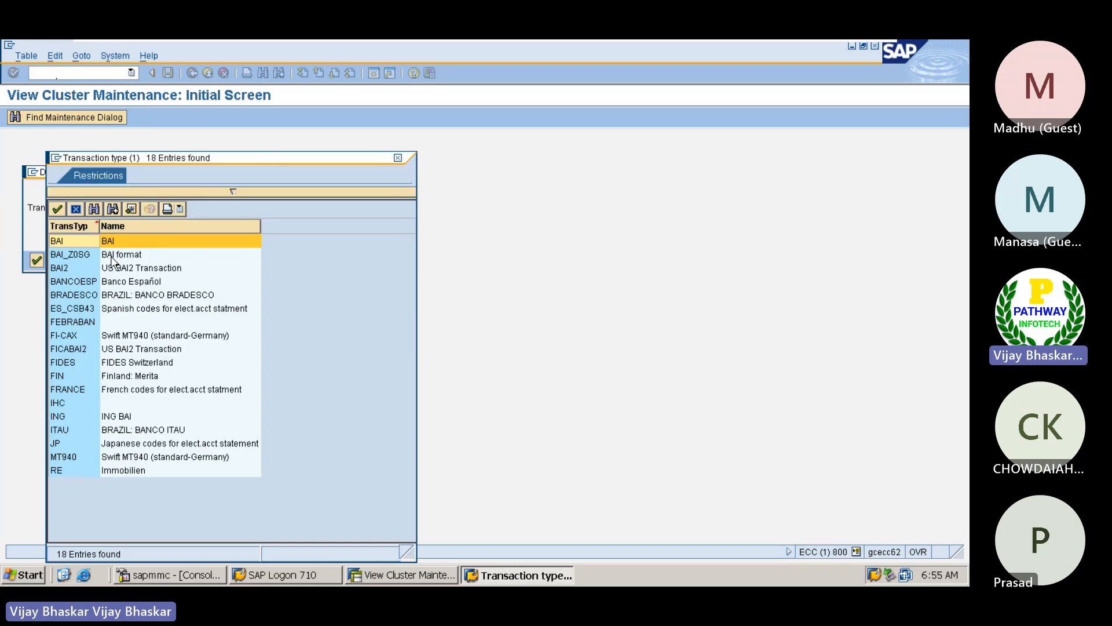
double_click(203, 253)
key(Return)
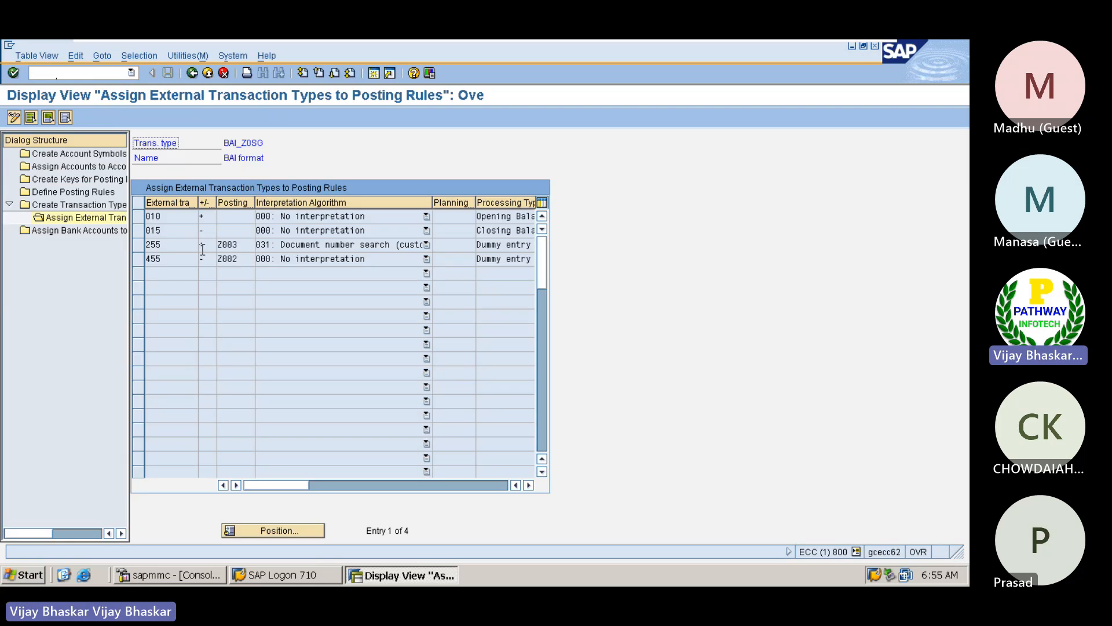
Check the Opening Balance and Closing Balance processing types, narrowing the Planning and Interpretation Algorithm columns to show the Processing Type texts
click(488, 219)
click(445, 230)
click(512, 231)
click(452, 243)
drag(475, 207, 457, 207)
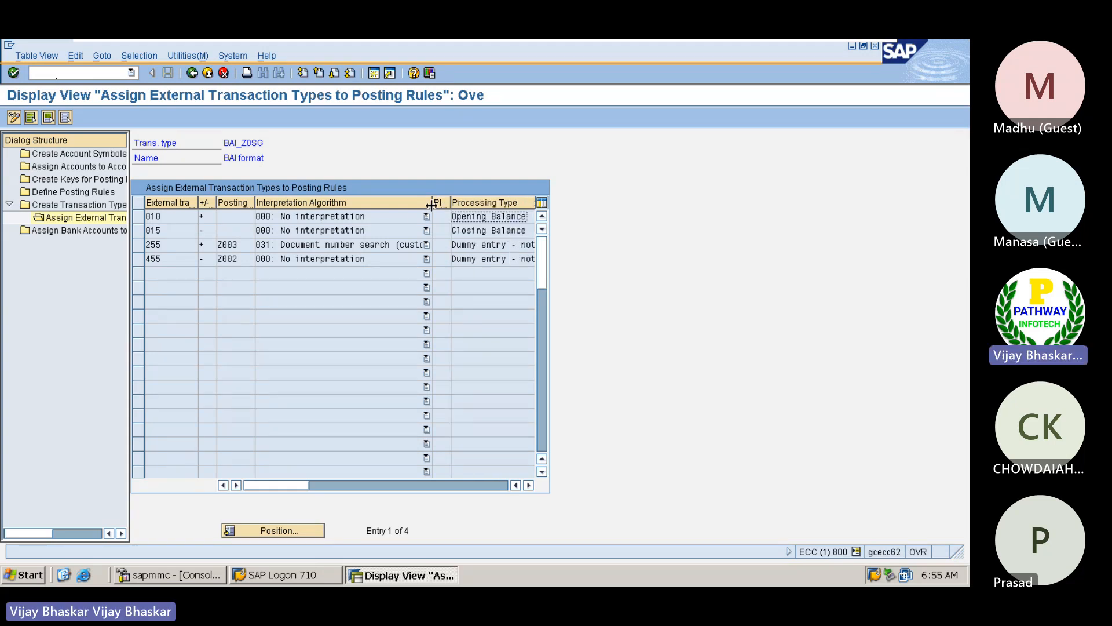
mouse_move(431, 205)
mouse_down()
mouse_move(401, 205)
mouse_move(431, 203)
mouse_up()
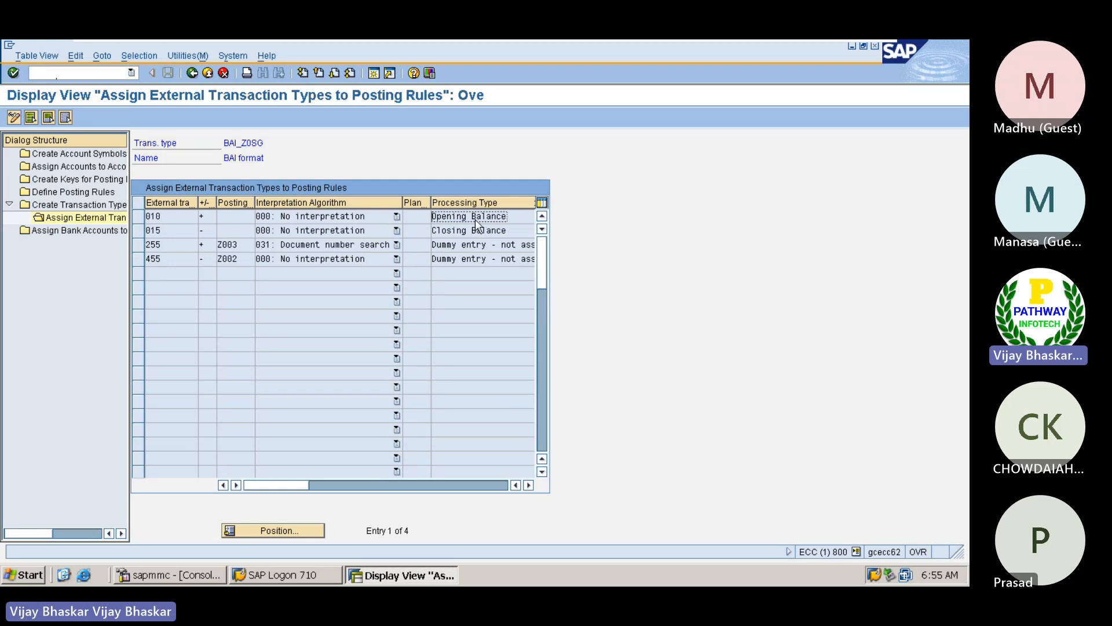
Mark external transaction codes 010 and 015 in the posting rules assignment table
click(178, 218)
drag(165, 232, 148, 230)
click(147, 230)
Switch from SAP to the BAI Format PDF and examine the Loan Account record's field table, marking the closing balance type code 056
mouse_move(789, 42)
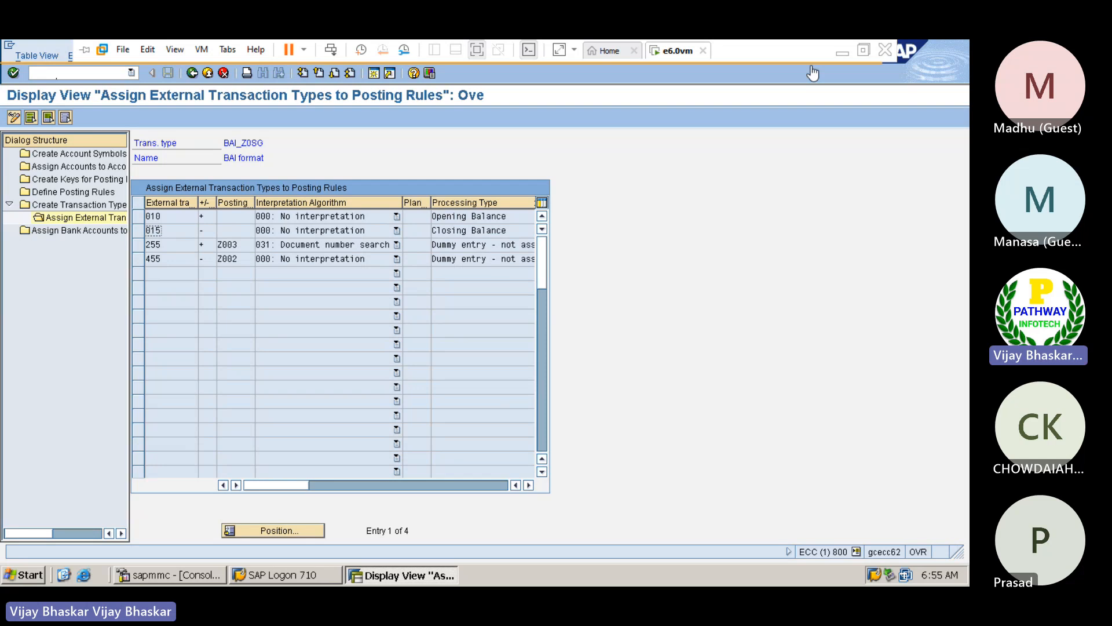
click(842, 52)
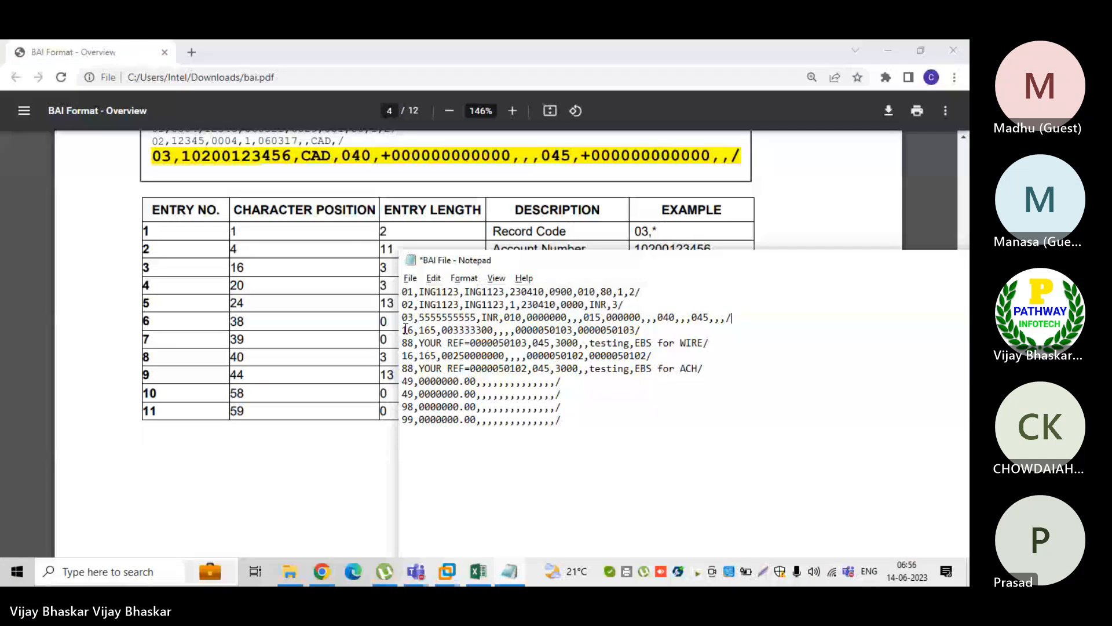
click(339, 433)
scroll(336, 434, down, 15)
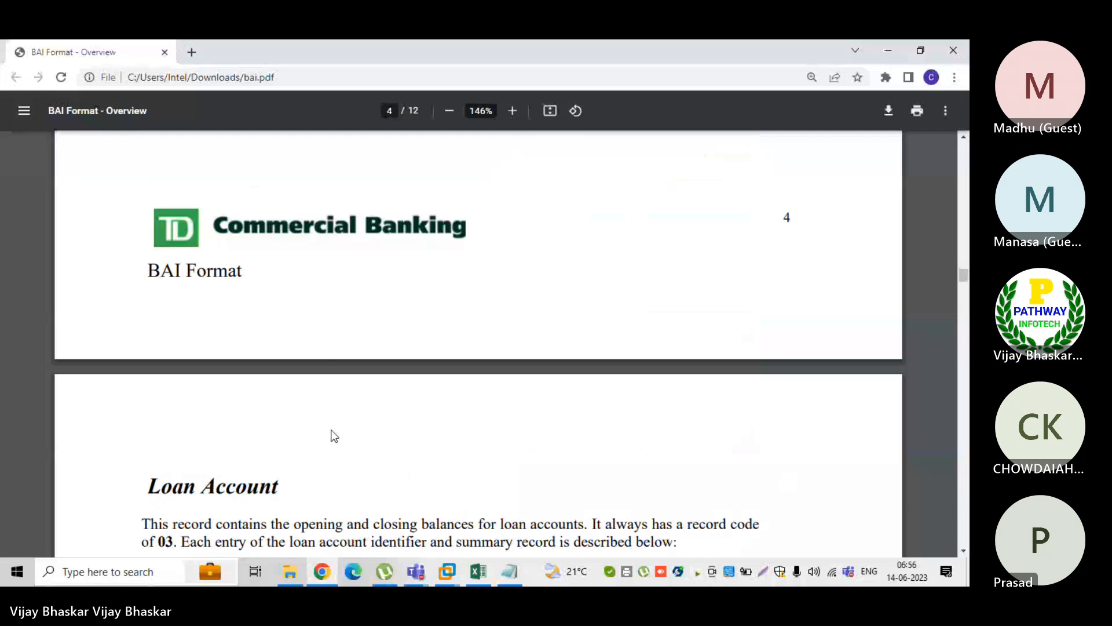
scroll(477, 318, down, 2)
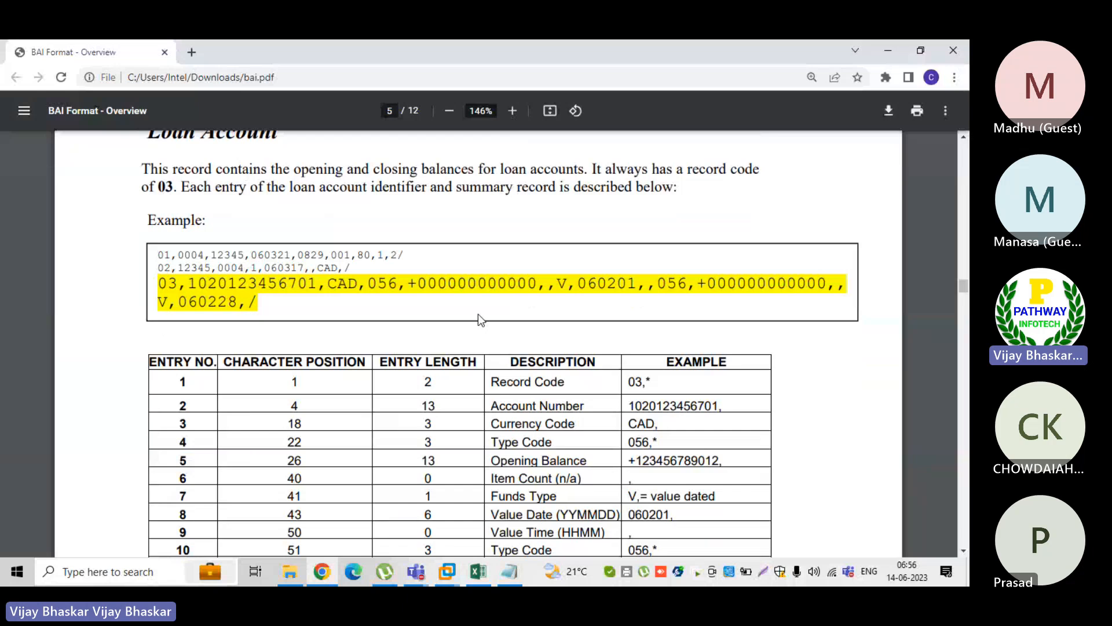
scroll(380, 328, down, 2)
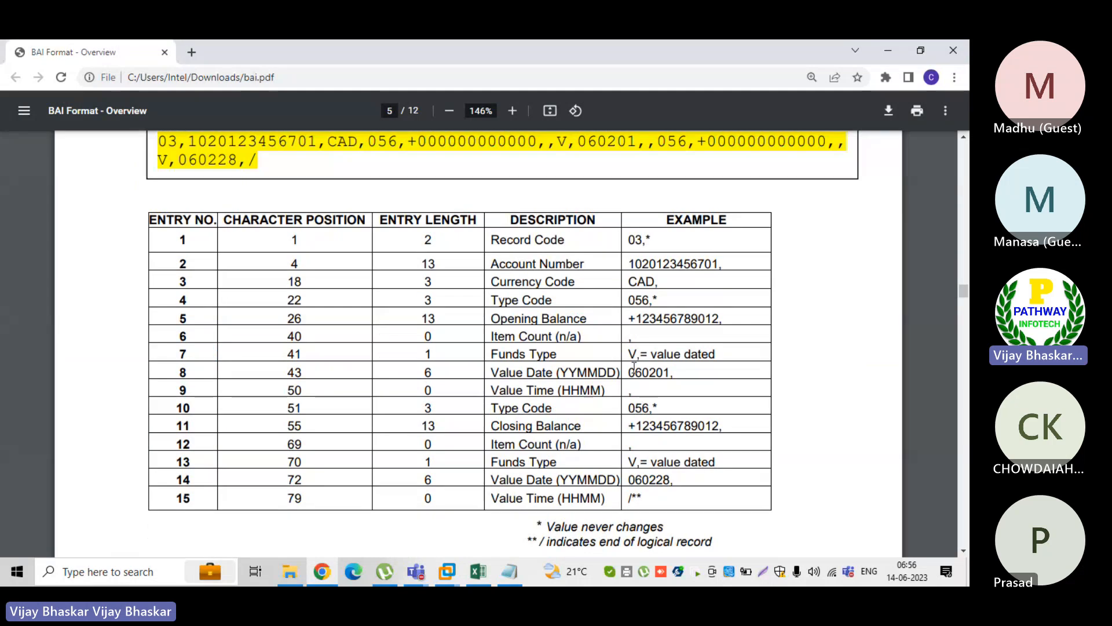
double_click(631, 409)
Review the loan account note on page 5 and Table 4's description of the code 88 account summary continuation record
scroll(510, 403, down, 6)
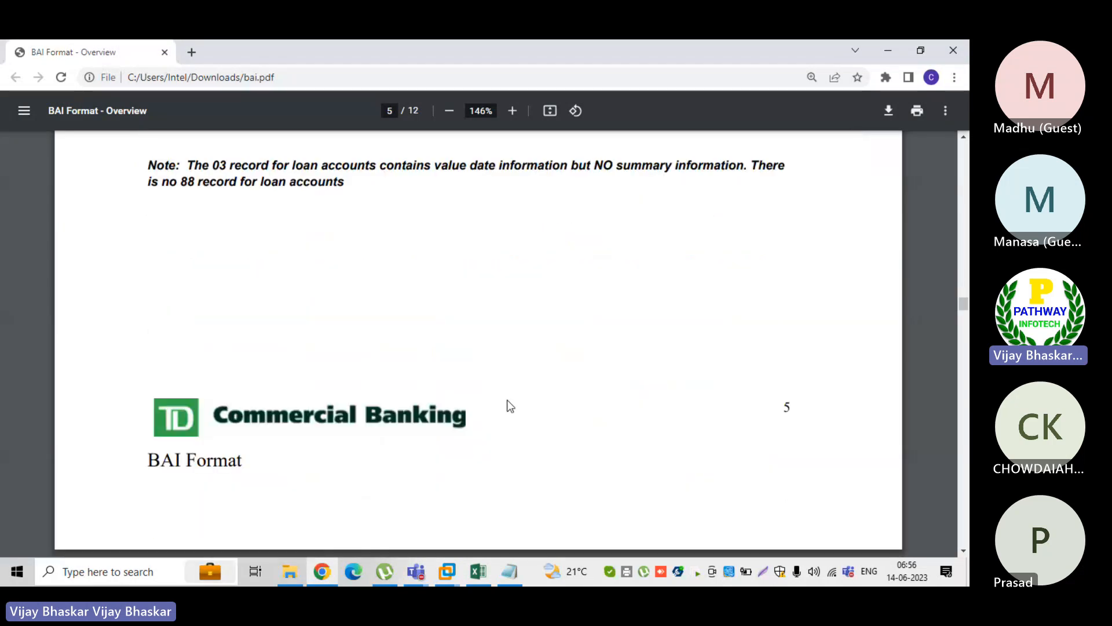
scroll(509, 404, down, 2)
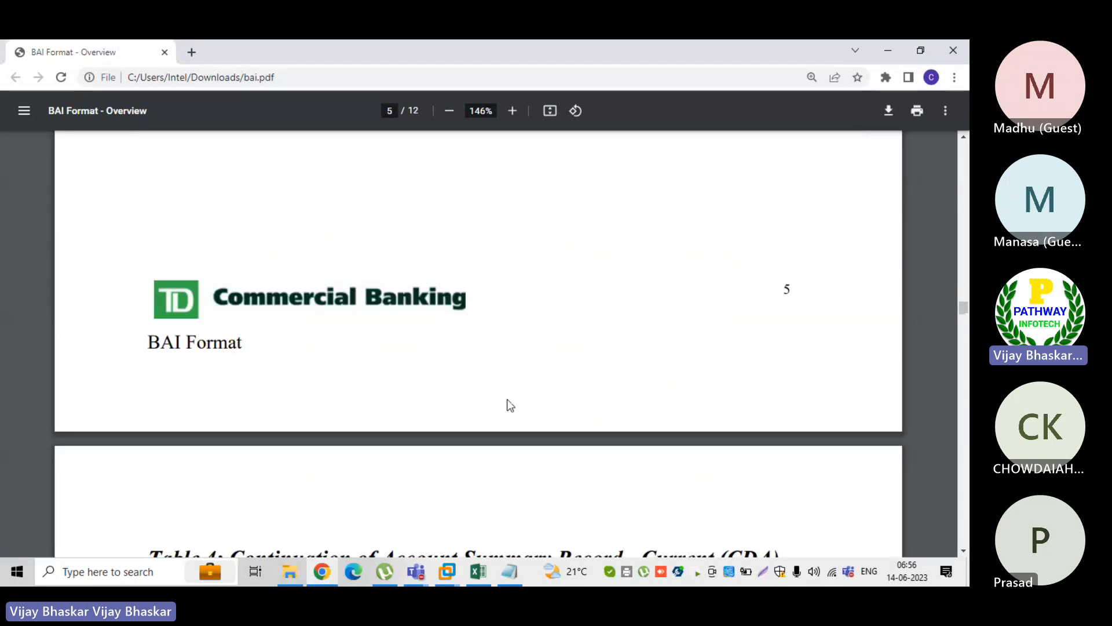
scroll(510, 404, down, 2)
scroll(510, 405, down, 6)
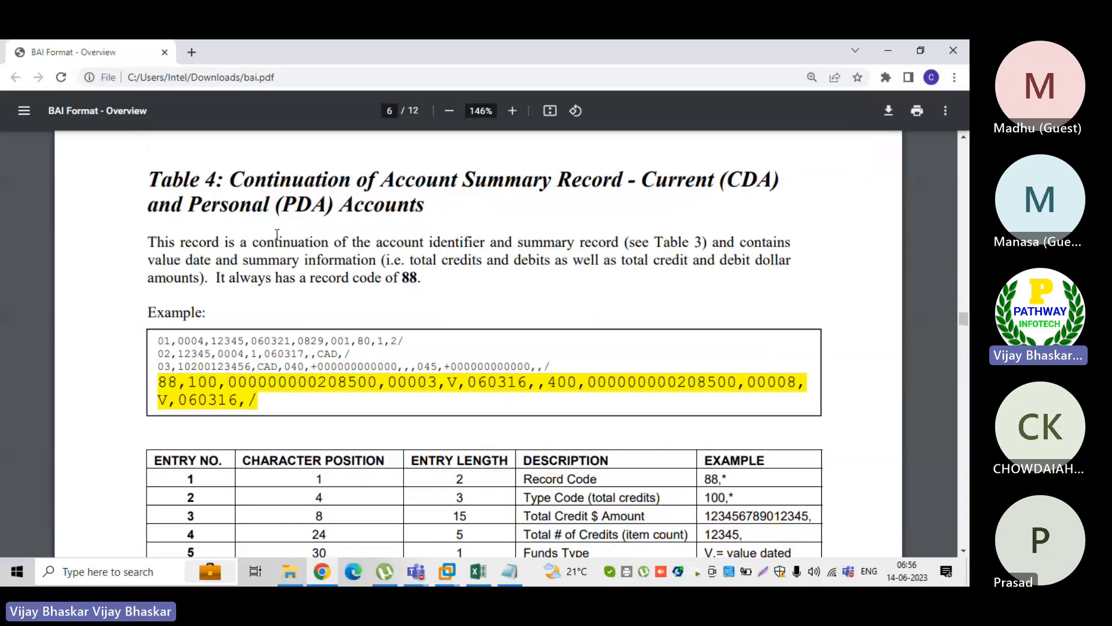
scroll(374, 350, up, 6)
scroll(374, 353, up, 3)
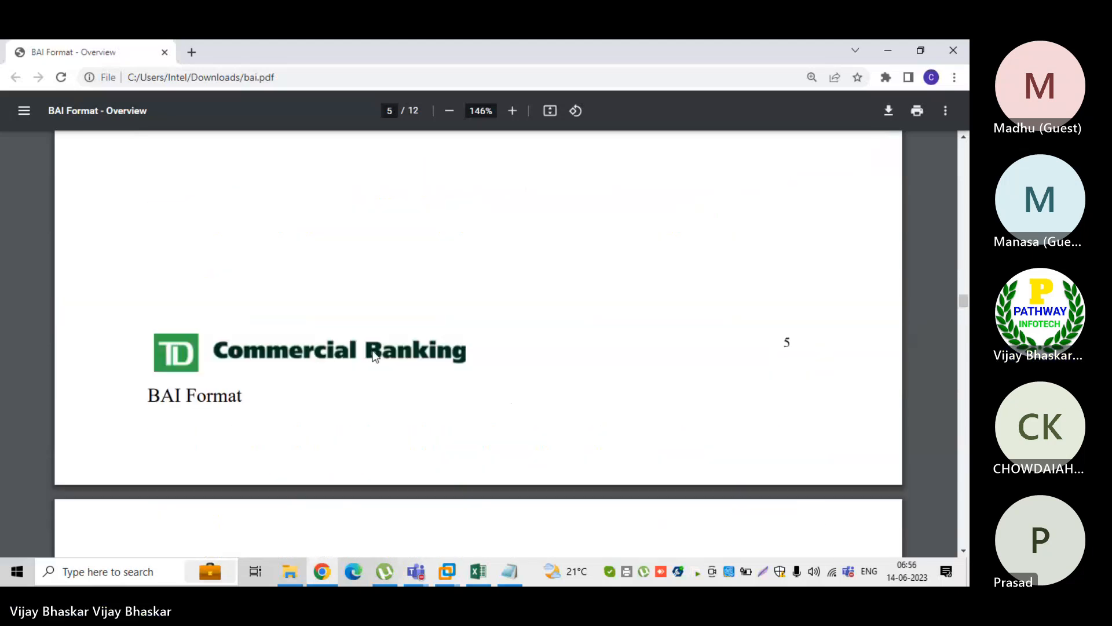
scroll(374, 355, up, 5)
scroll(375, 356, up, 5)
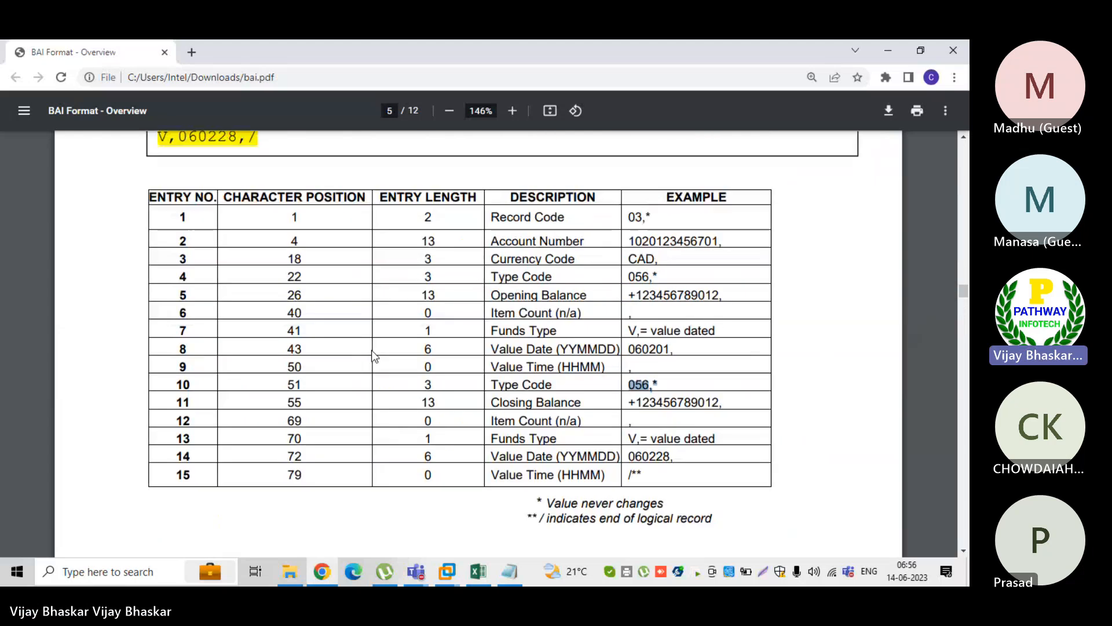
scroll(374, 355, down, 6)
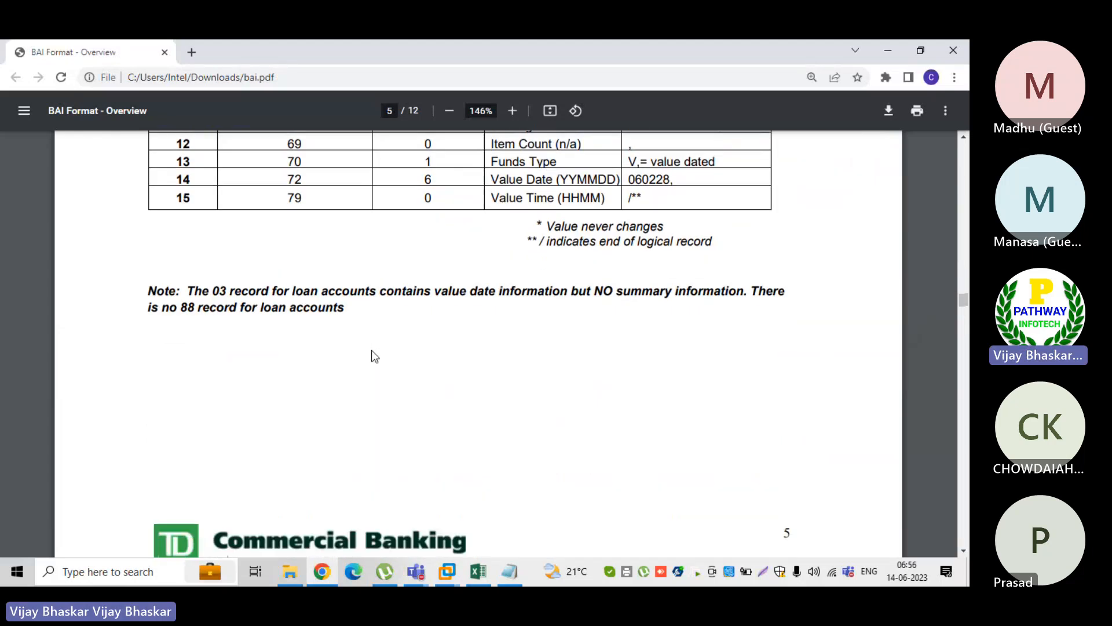
scroll(374, 356, down, 7)
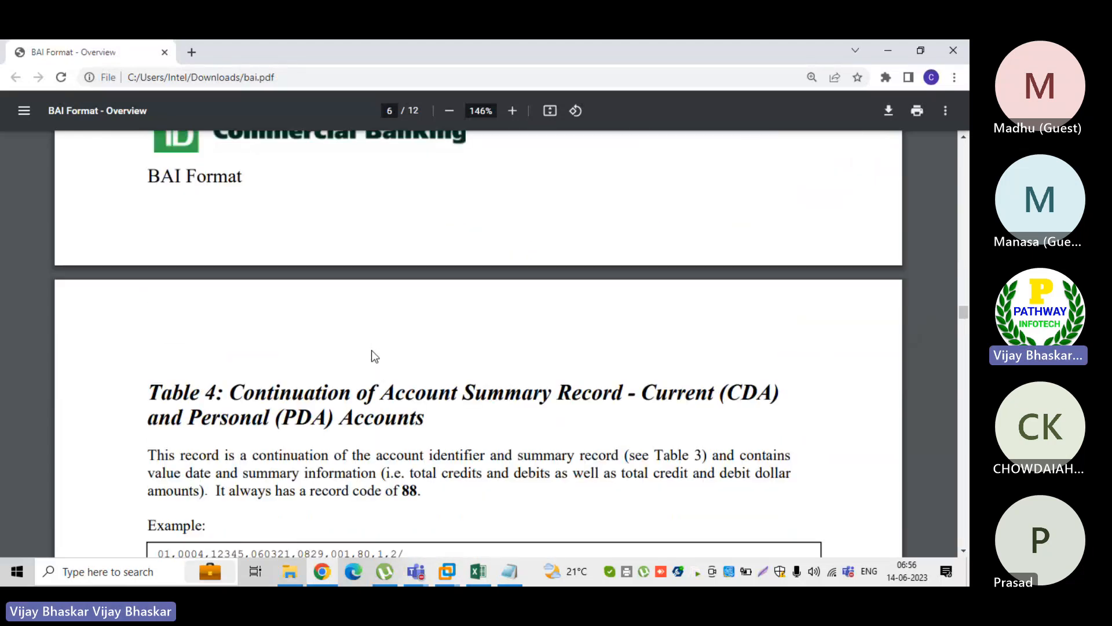
scroll(371, 352, up, 6)
Find Table 5: Account Transaction Detail and mark its example record with code 16
scroll(372, 352, down, 20)
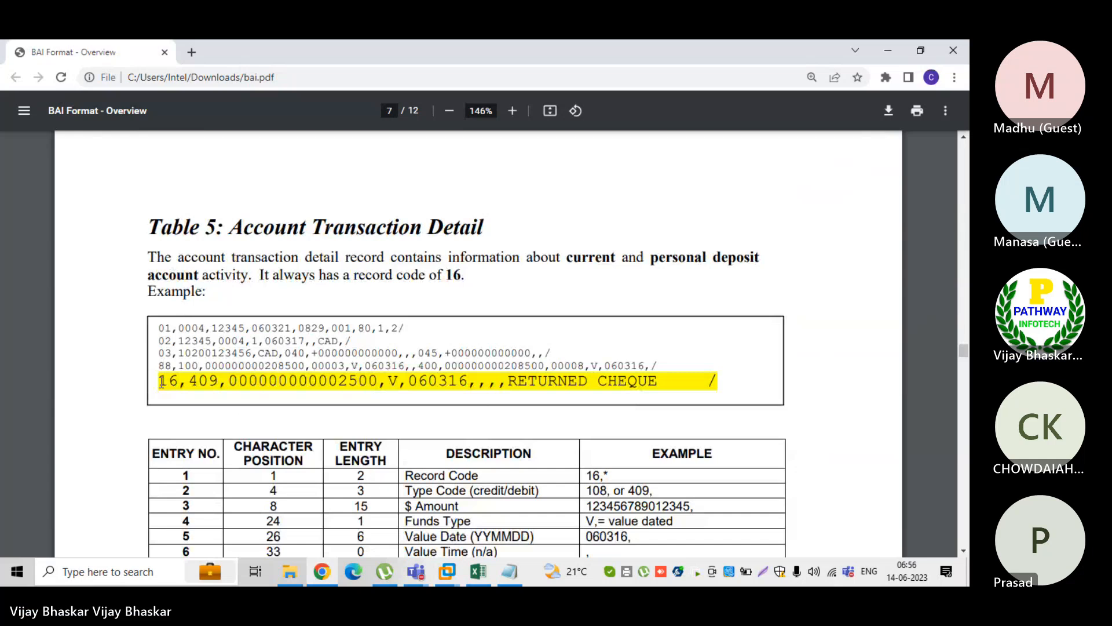
drag(159, 381, 667, 385)
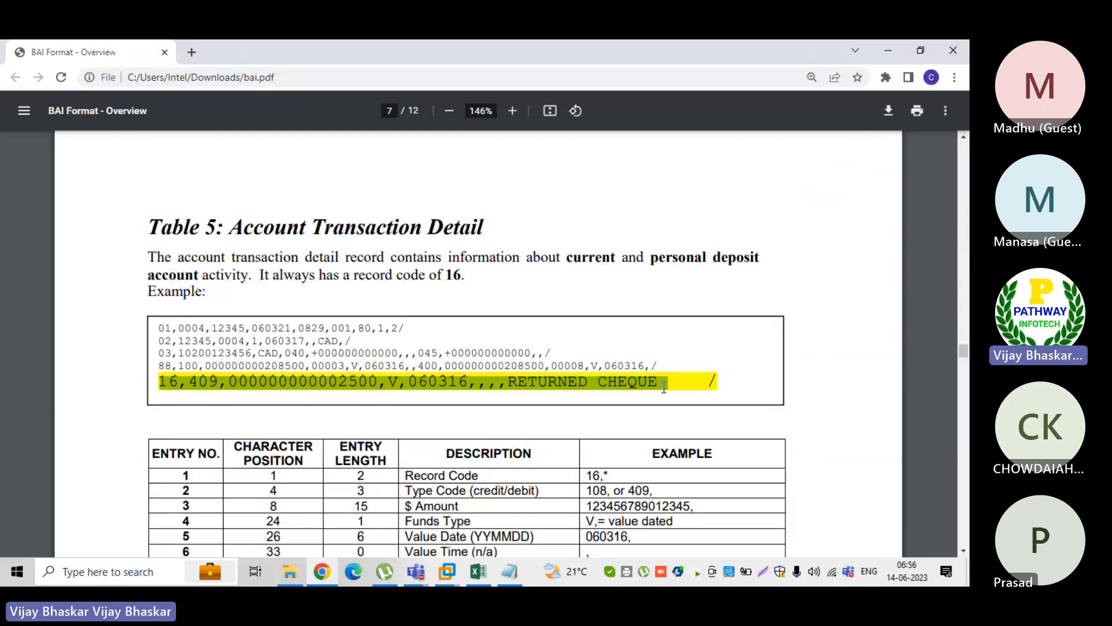
scroll(422, 427, down, 3)
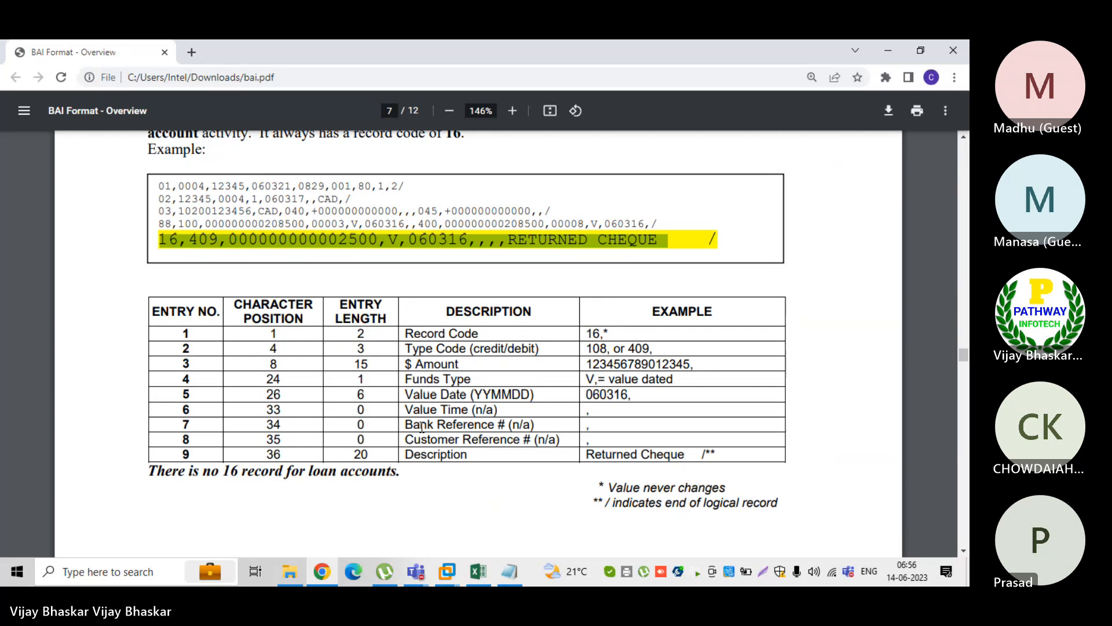
Compare record code 16 in the BAI file's first transaction line with the PDF's example record and Table 5 entry
click(519, 565)
mouse_move(405, 335)
mouse_down()
mouse_move(433, 333)
mouse_move(422, 333)
mouse_up()
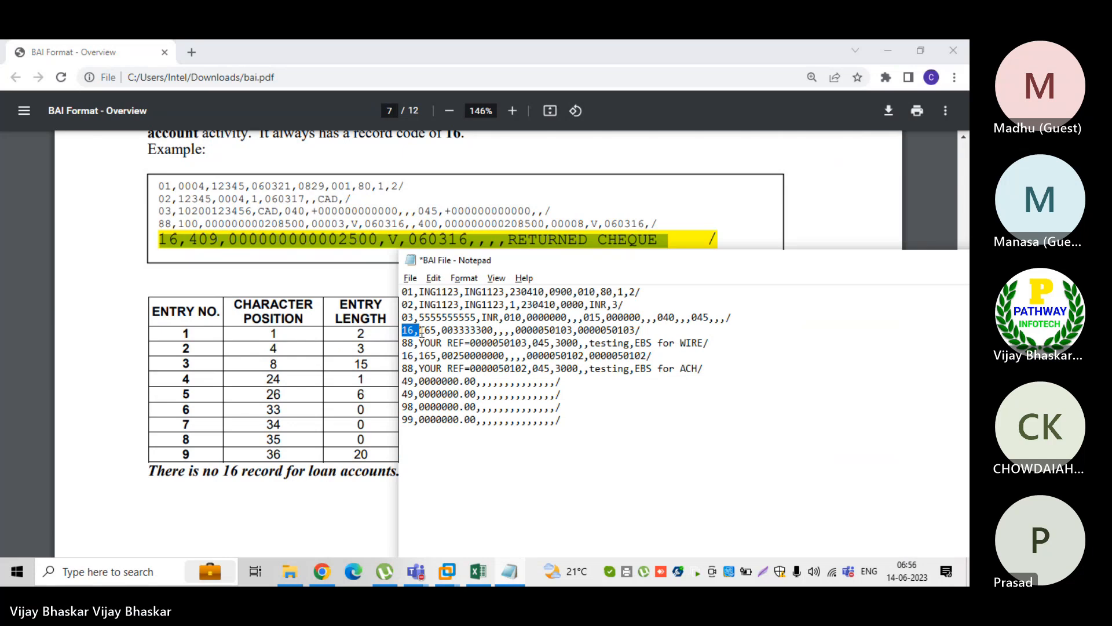
click(186, 241)
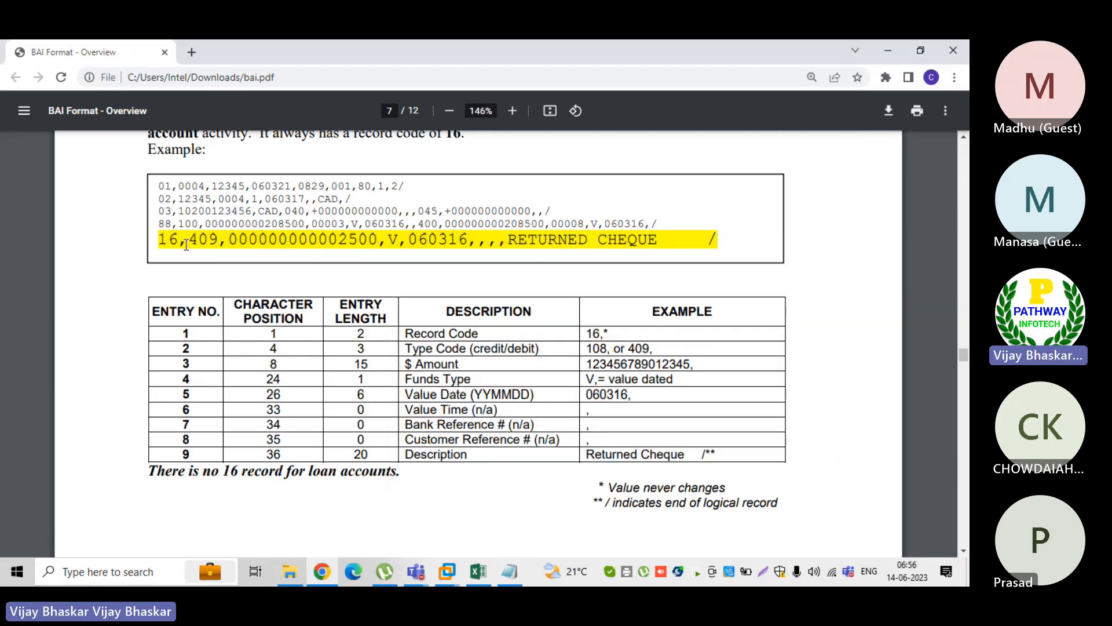
drag(185, 240, 161, 239)
drag(607, 334, 592, 334)
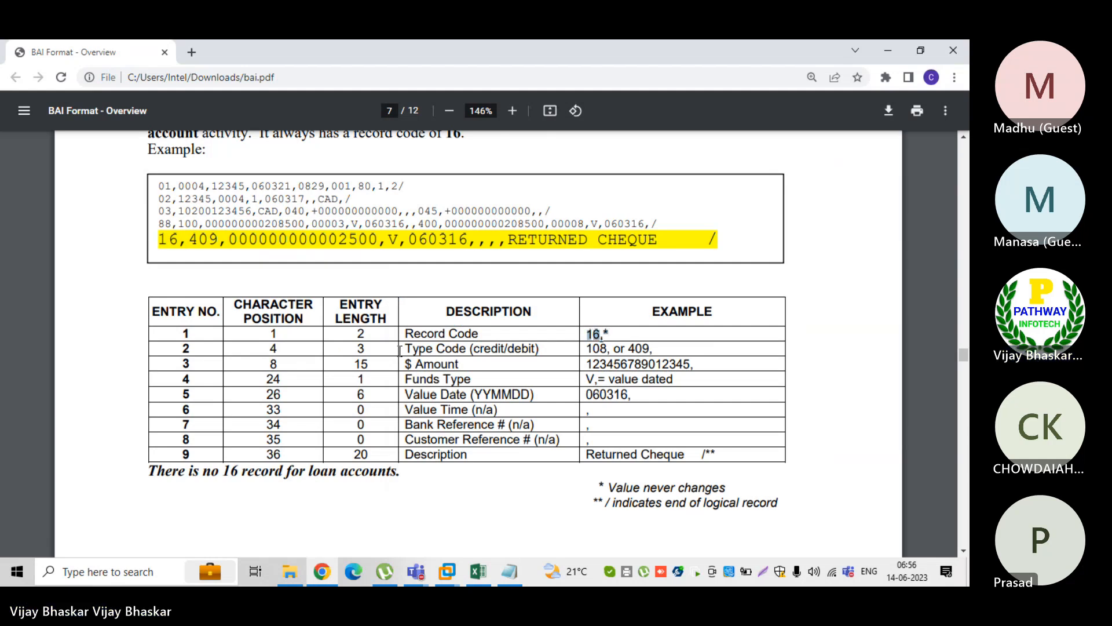
Compare Table 5's type codes 108 or 409 and the example's 409 with code 165 in the BAI file's first 16 record
drag(406, 348, 419, 348)
click(662, 348)
drag(650, 349, 585, 349)
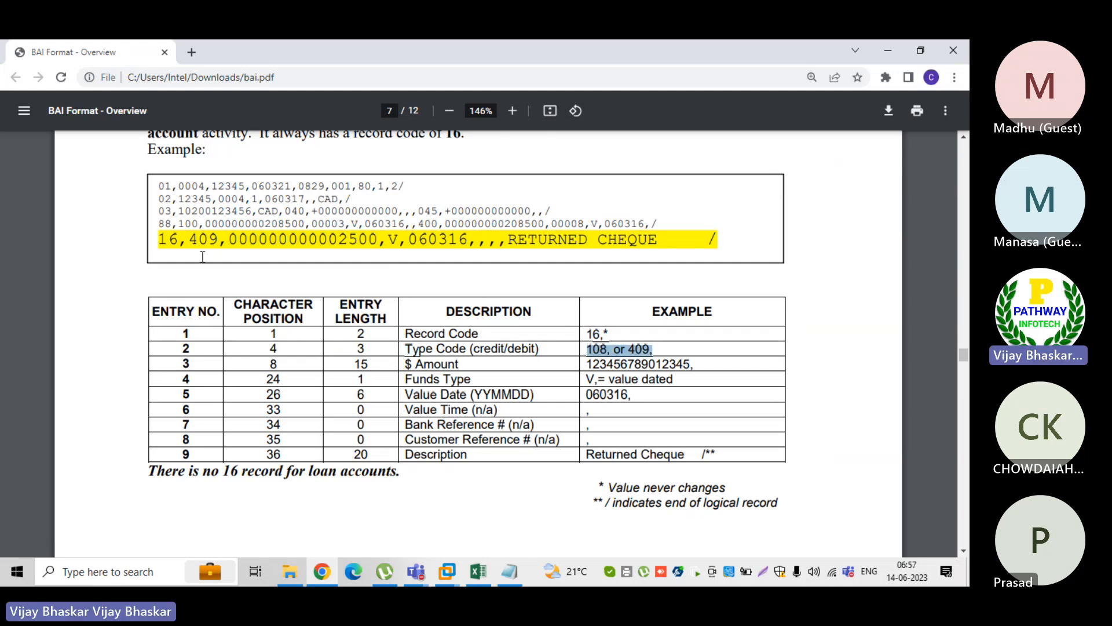
drag(218, 239, 190, 239)
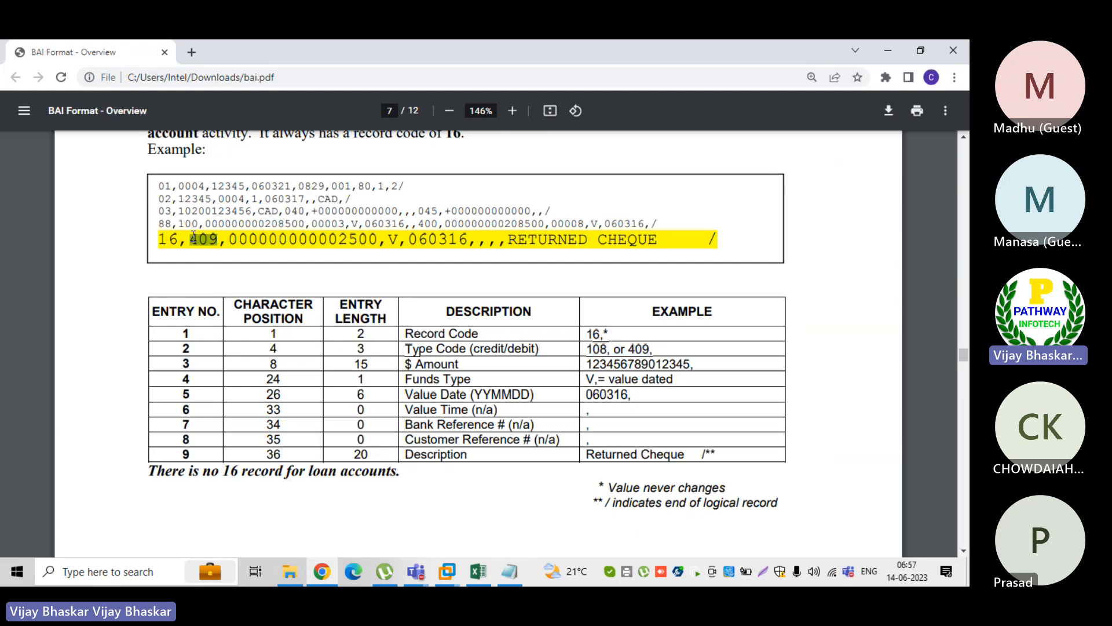
click(508, 574)
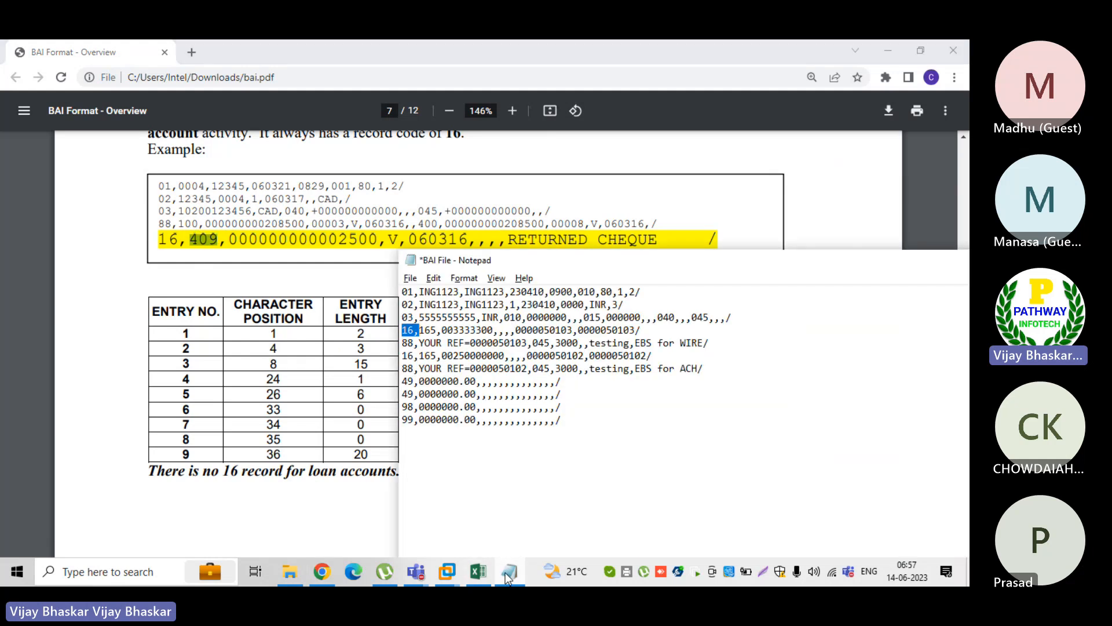
click(437, 330)
drag(437, 330, 419, 330)
Mark the $ Amount entry in Table 5, and mark the complete first 16 record in the BAI file
click(793, 209)
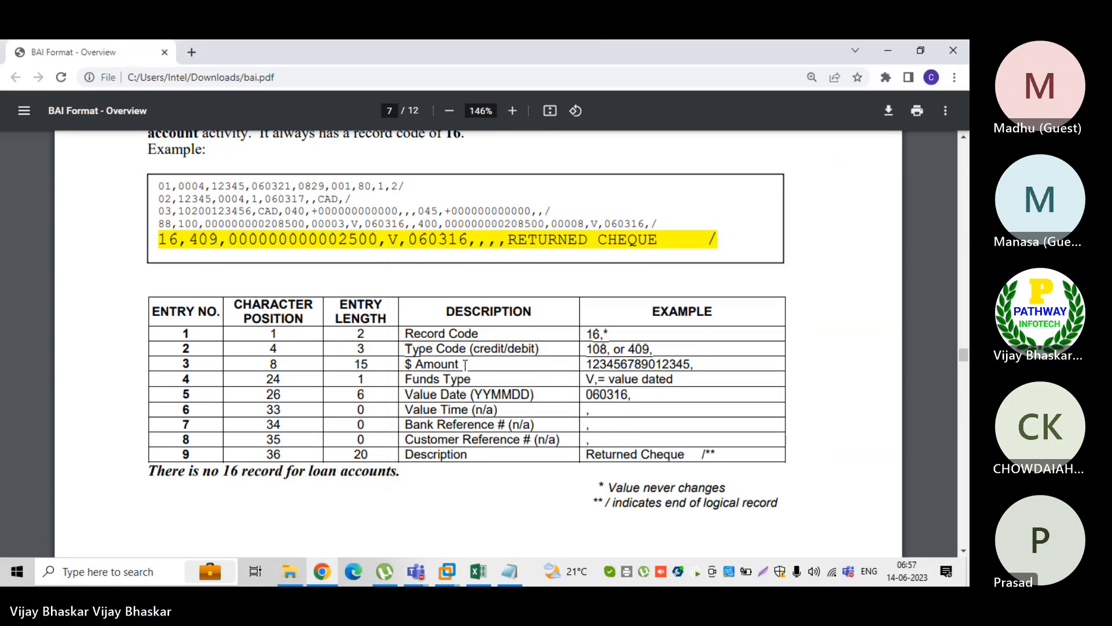
drag(459, 363, 406, 364)
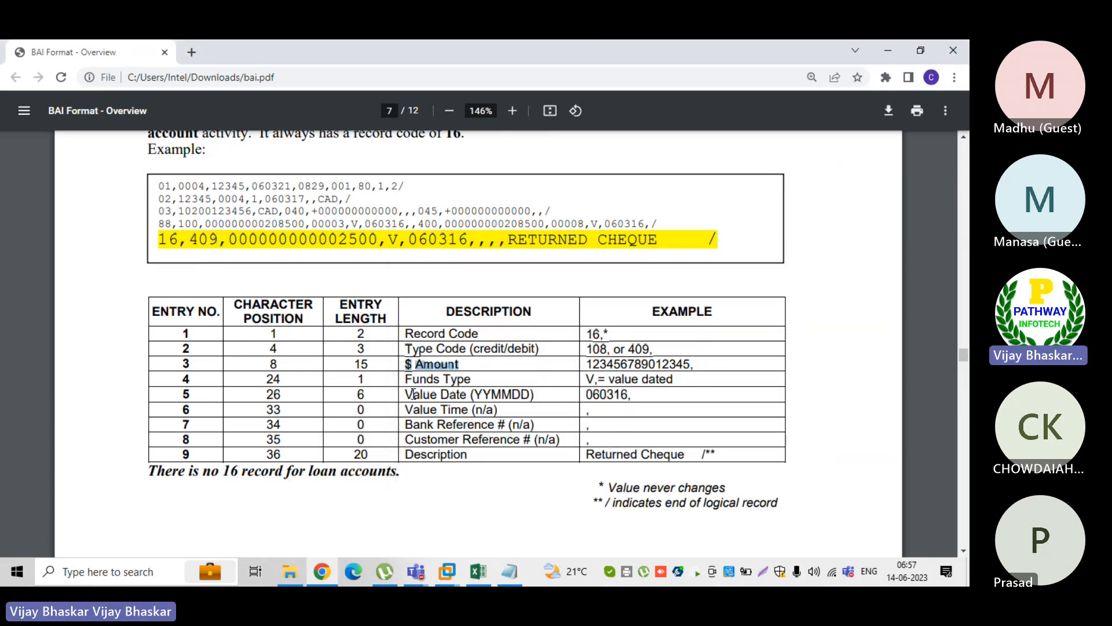
click(510, 572)
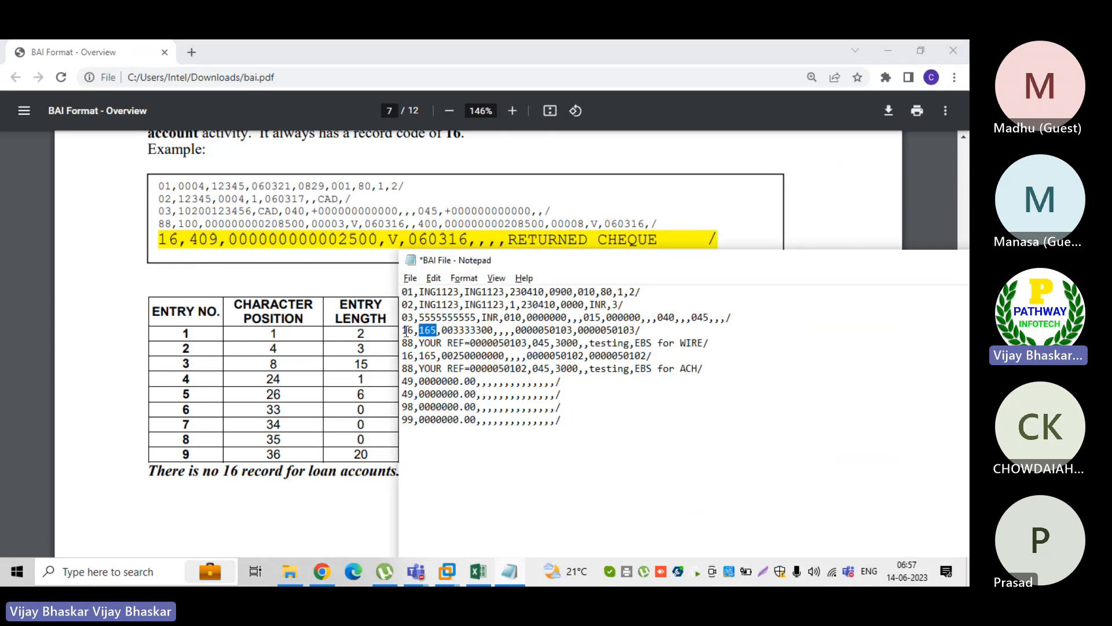
drag(401, 332, 646, 329)
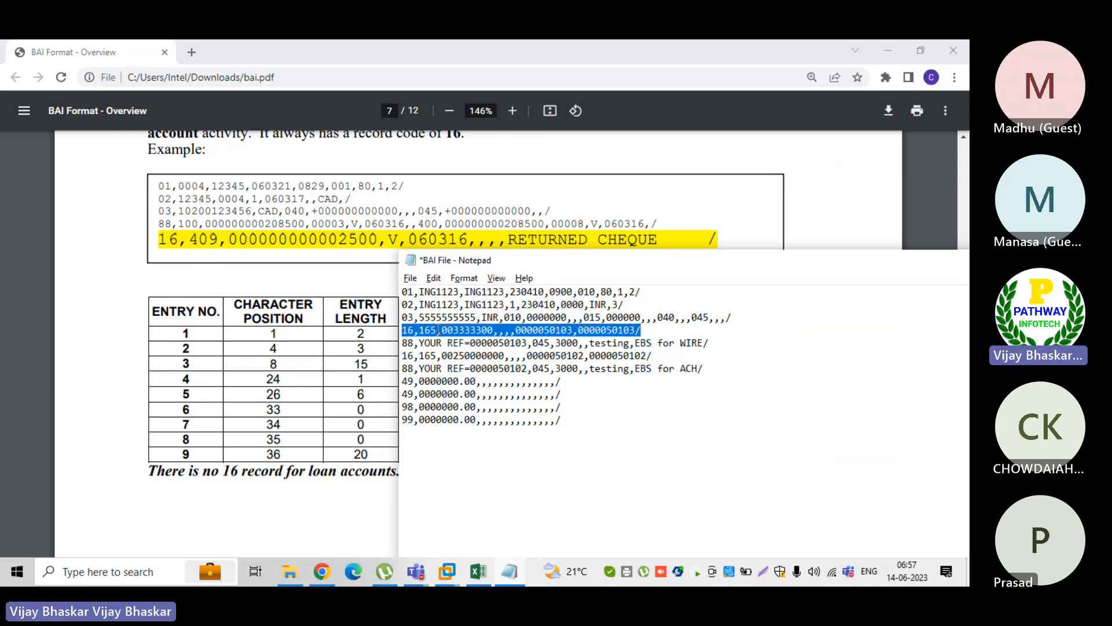
Try a decimal point before the last two digits of the amount in the first 16 record
click(437, 330)
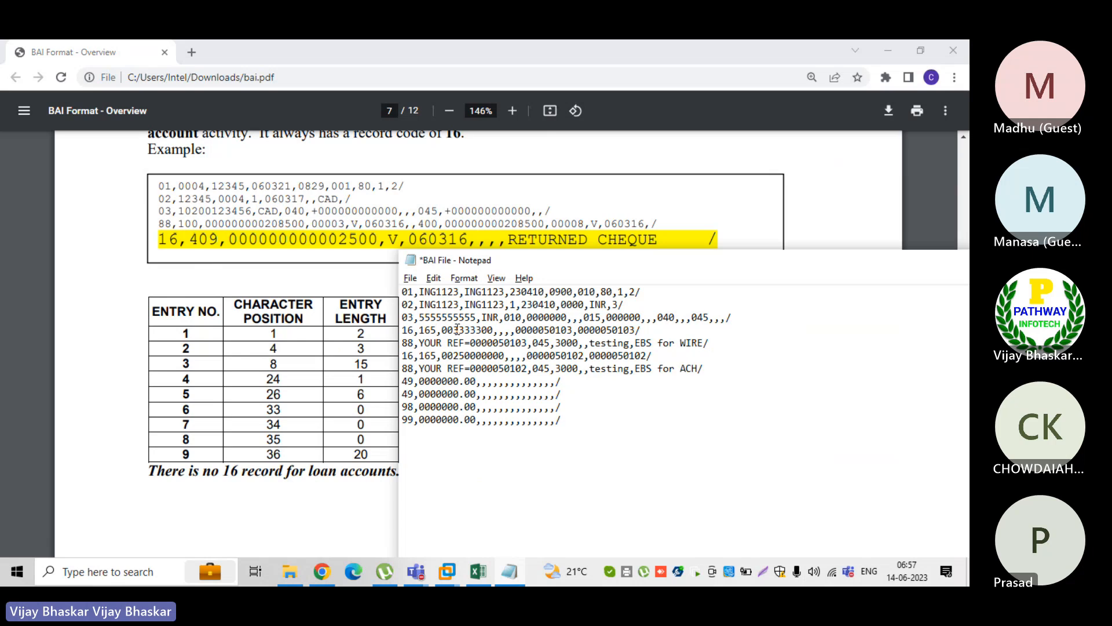
drag(453, 330, 483, 327)
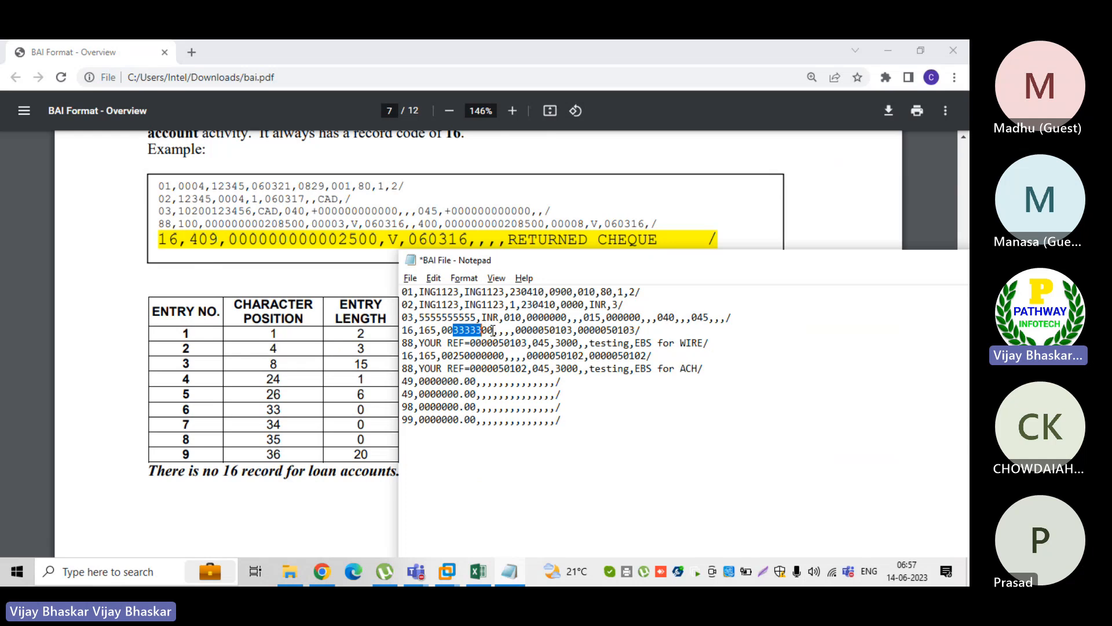
drag(493, 330, 482, 330)
click(482, 330)
text(.)
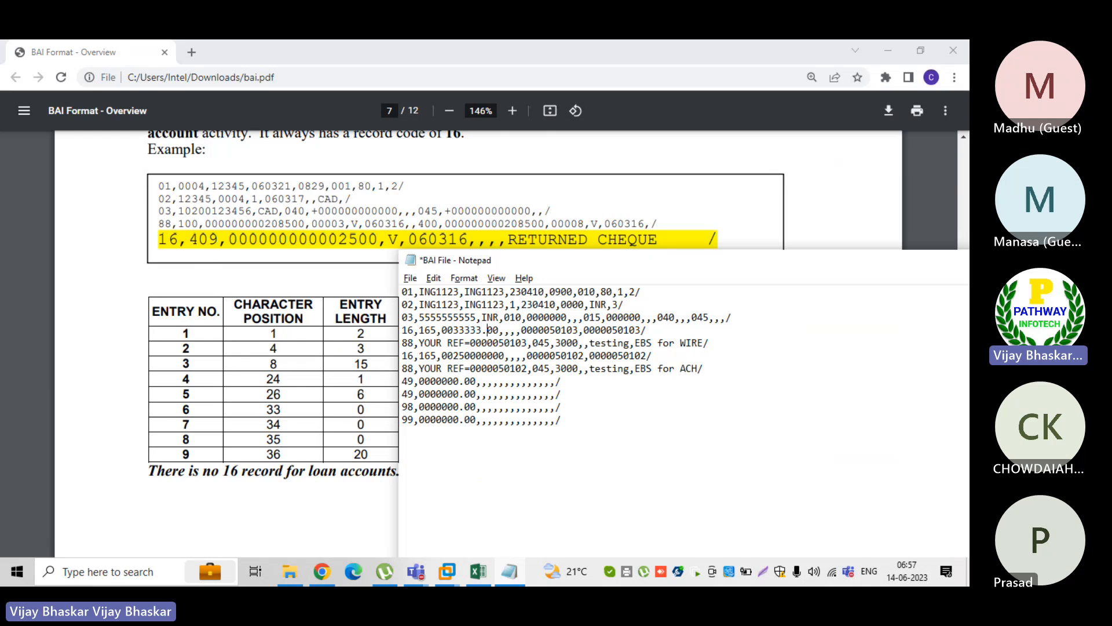
key(BackSpace)
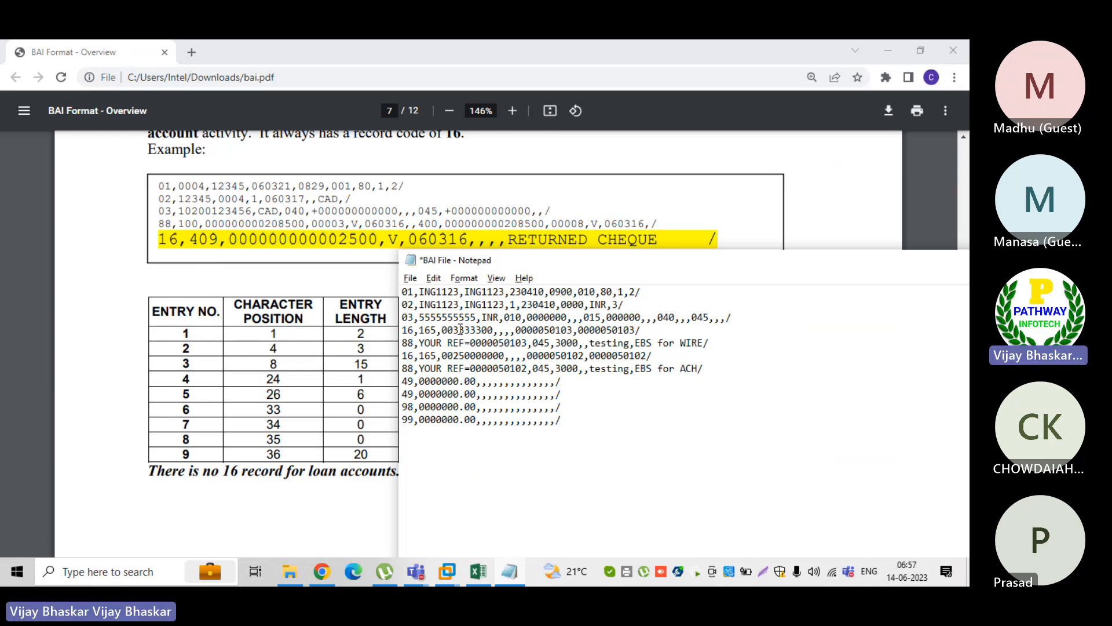
Remove the two leading zeros from the amount in the first 16 record
click(454, 330)
key(BackSpace)
key(BackSpace)
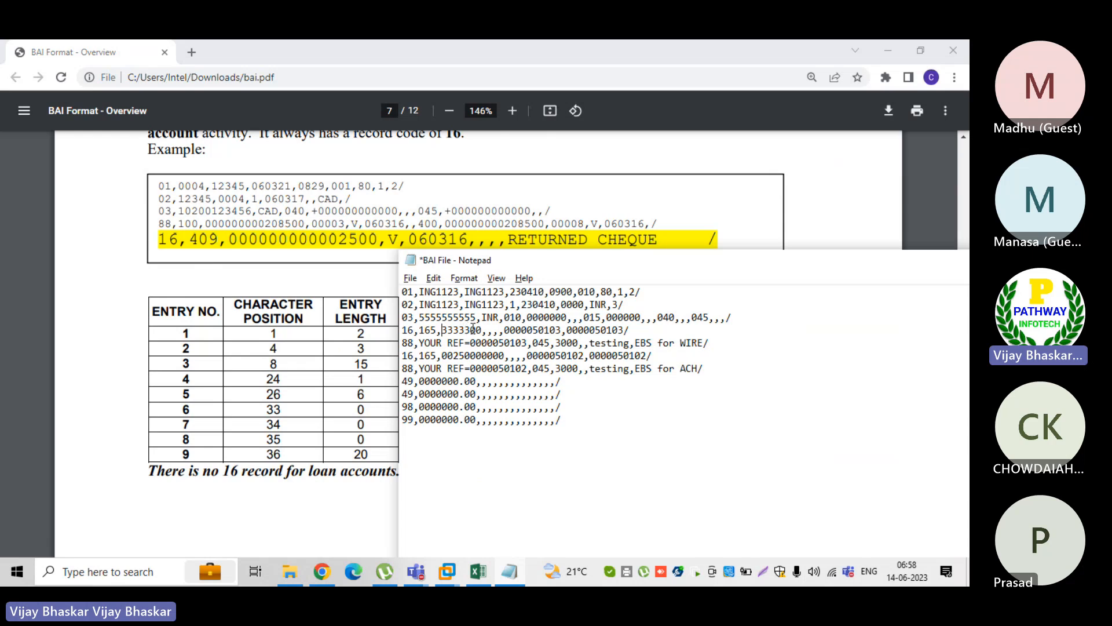
Change the amount in the first 16 record to 100 and mark the new value
drag(470, 330, 481, 329)
click(470, 329)
key(BackSpace)
key(BackSpace)
key(BackSpace)
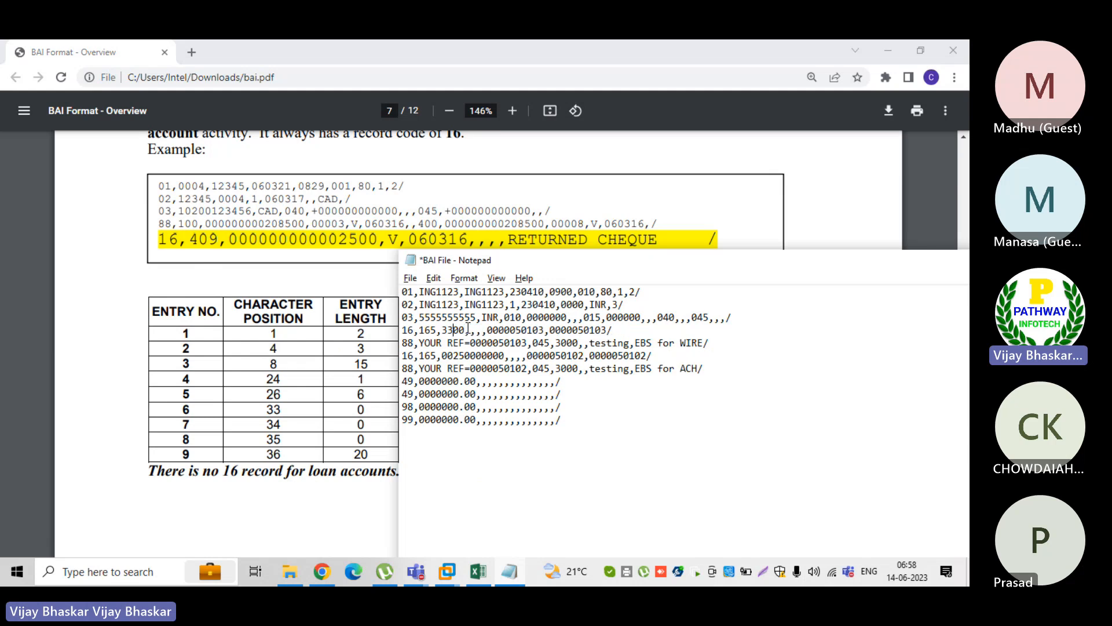
key(BackSpace)
key(BackSpace)
text(100)
key(BackSpace)
key(BackSpace)
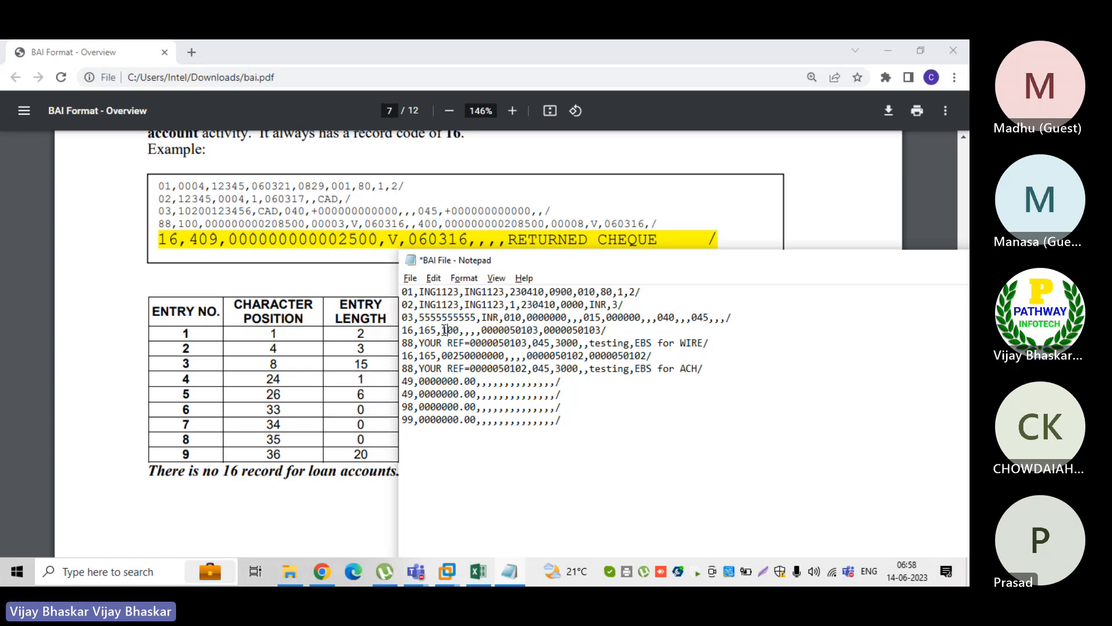
drag(441, 330, 460, 330)
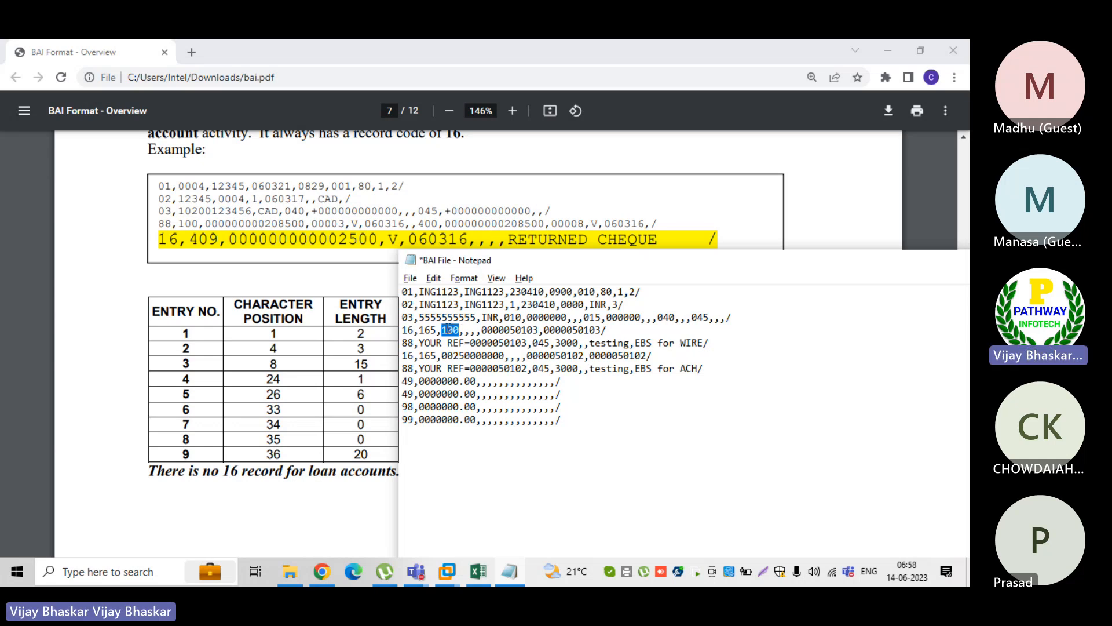
click(449, 328)
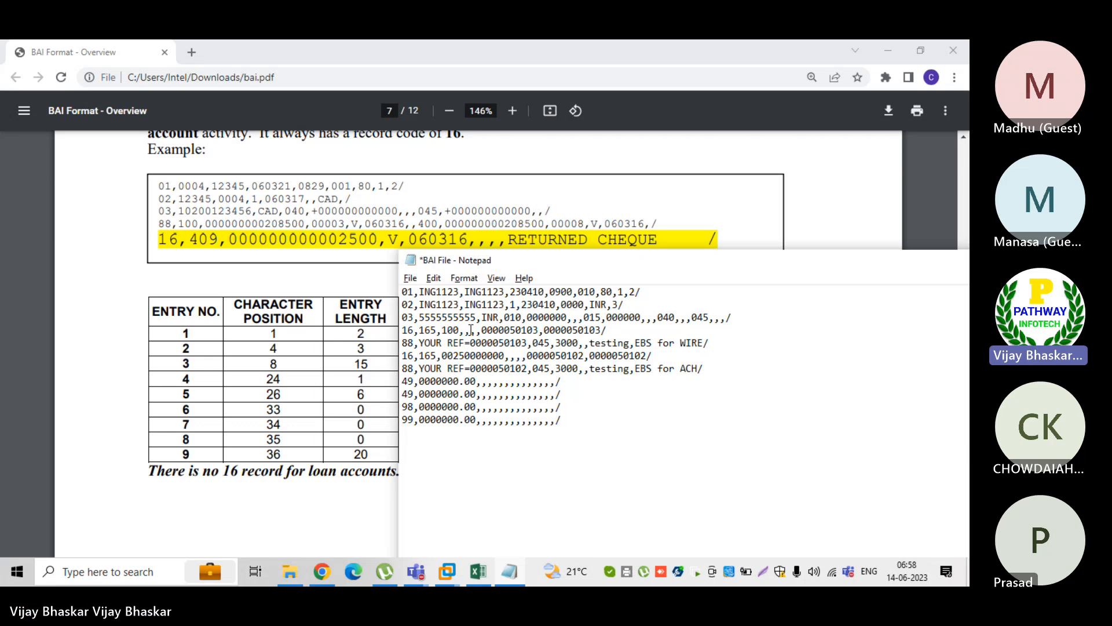
Set the amount in the first 16 record to 10000 and mark the digits 50103 in that record's first reference field
text(00)
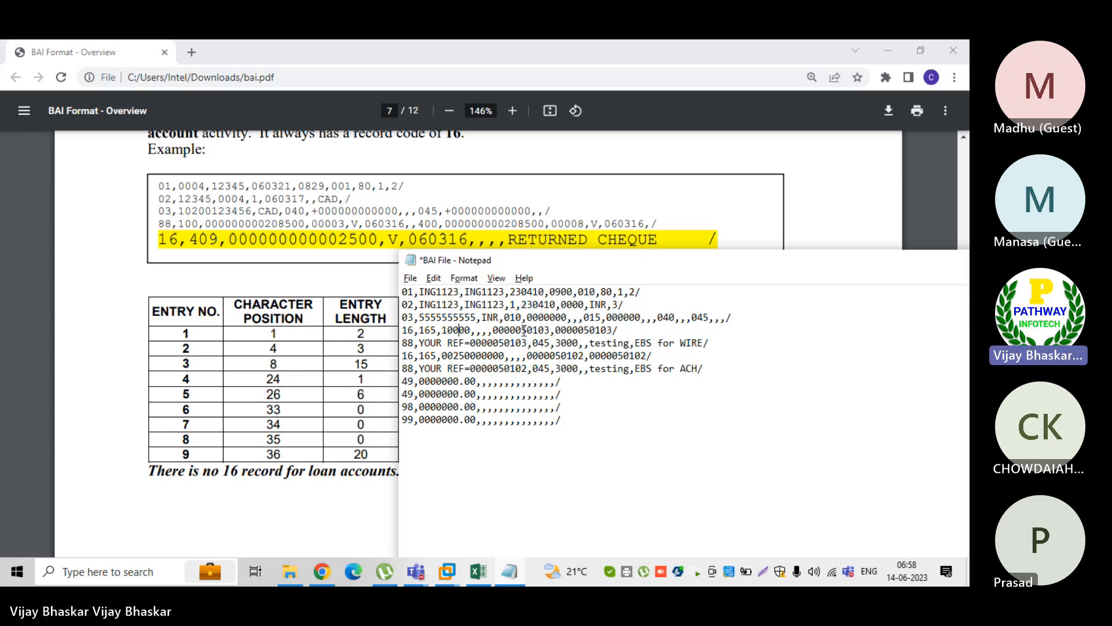
drag(522, 329, 548, 328)
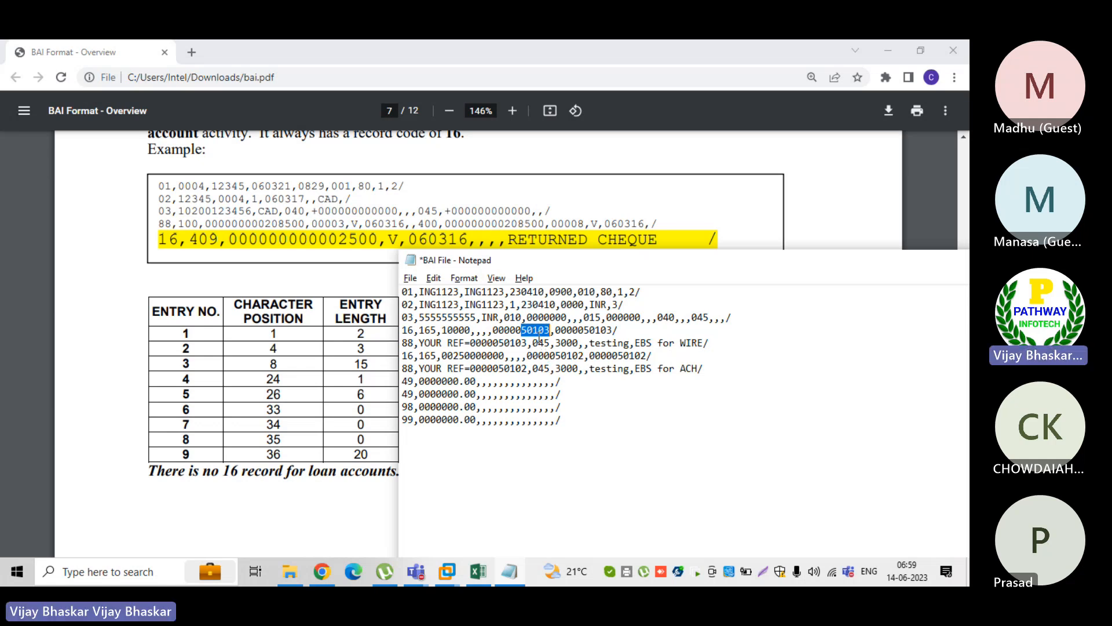
click(523, 328)
drag(524, 328, 549, 329)
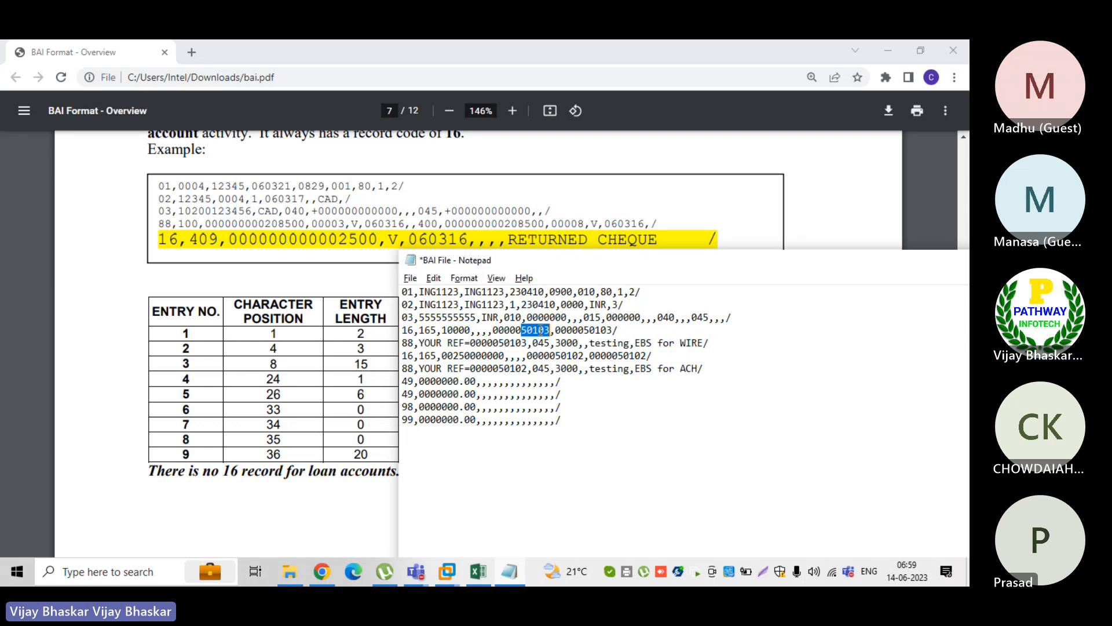
Switch to the SAP posting rules view and show the interpretation algorithm options for external transaction type 455
click(452, 570)
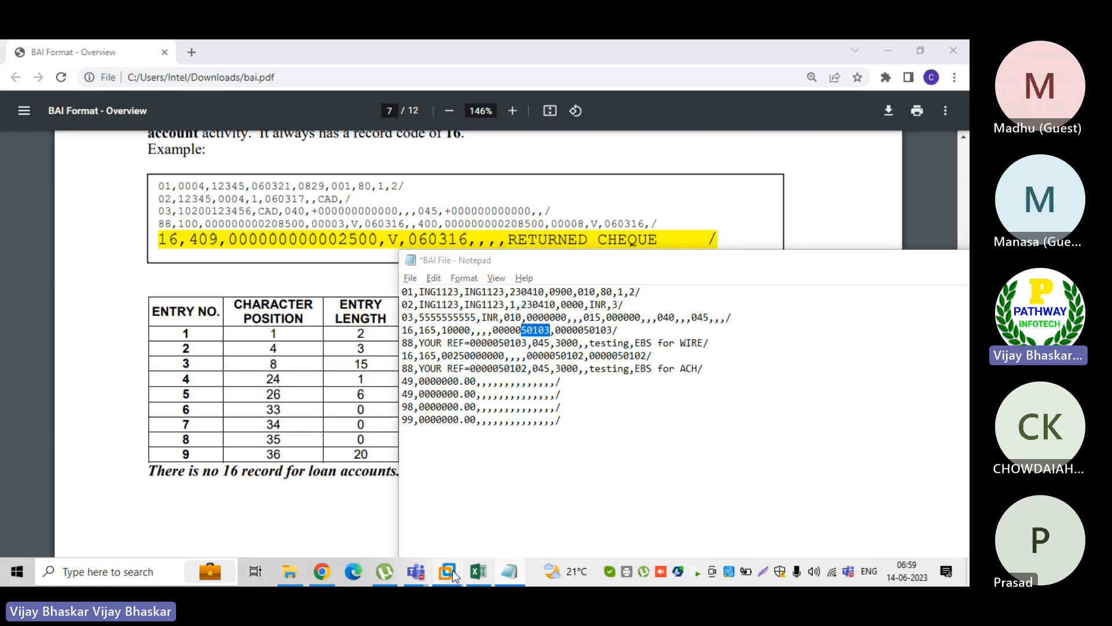
click(489, 472)
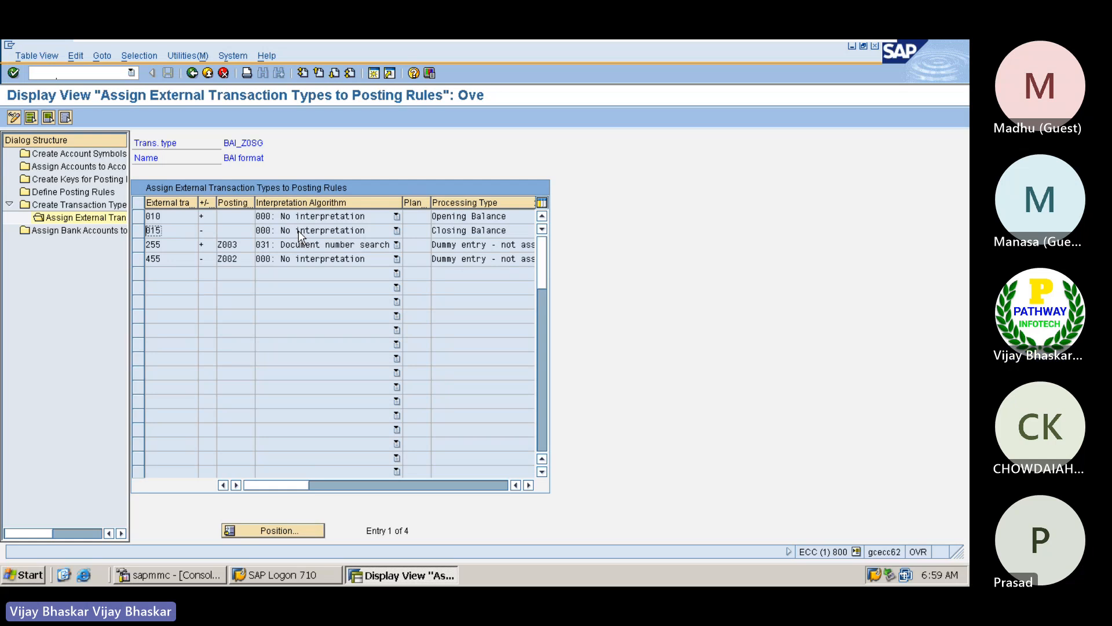
click(316, 259)
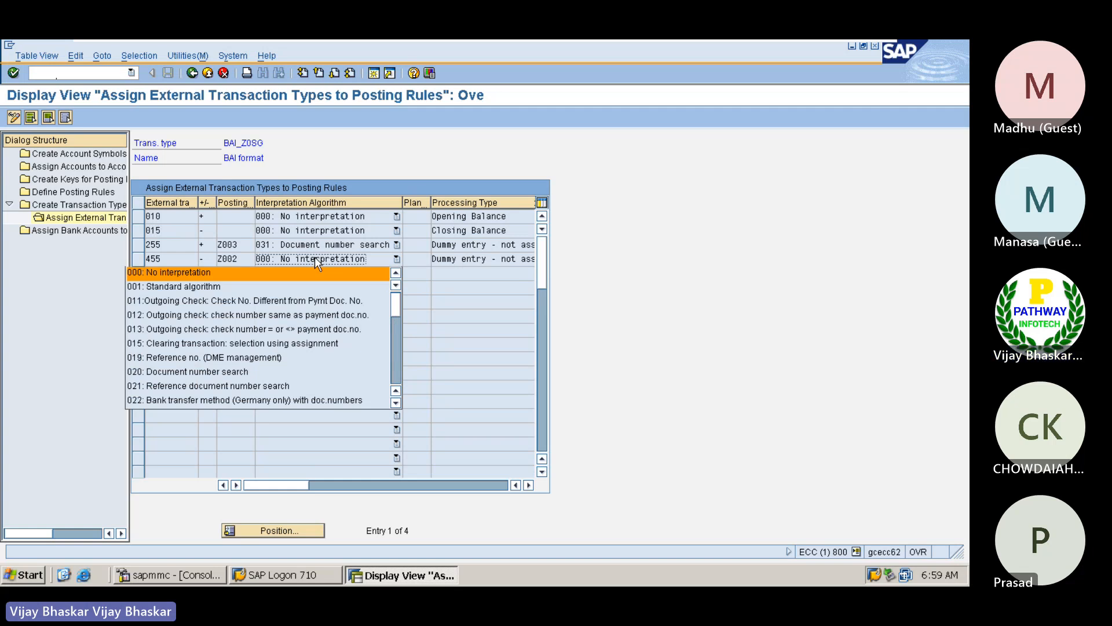
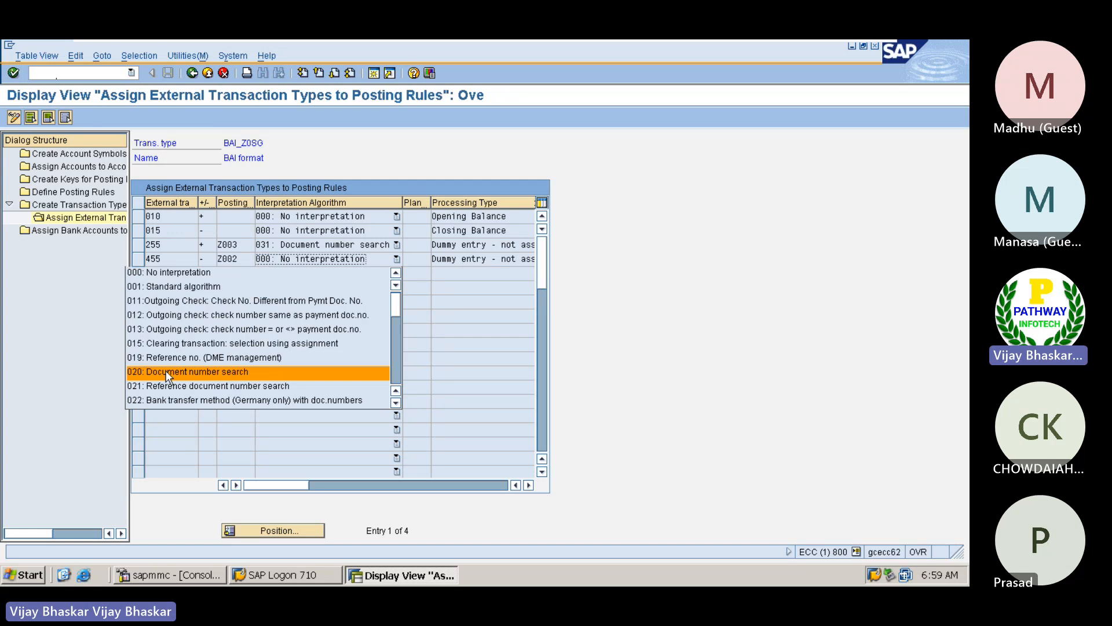
Set the interpretation algorithm of external transaction type 455 to 020: Document number search and save it under the APPLE FI Basic Settings request
click(14, 118)
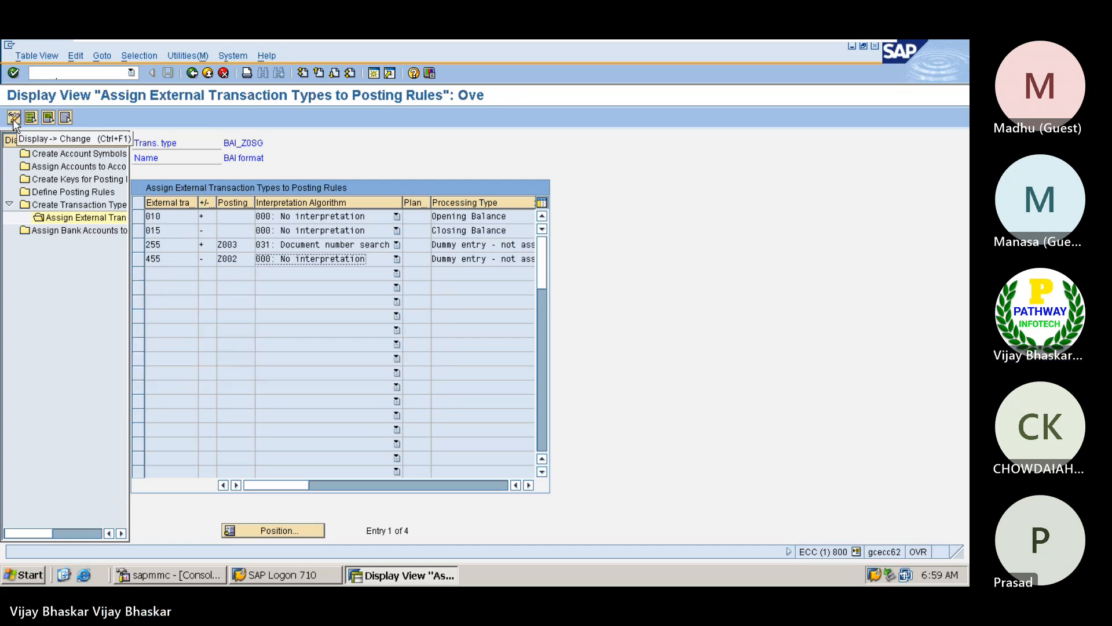
click(14, 119)
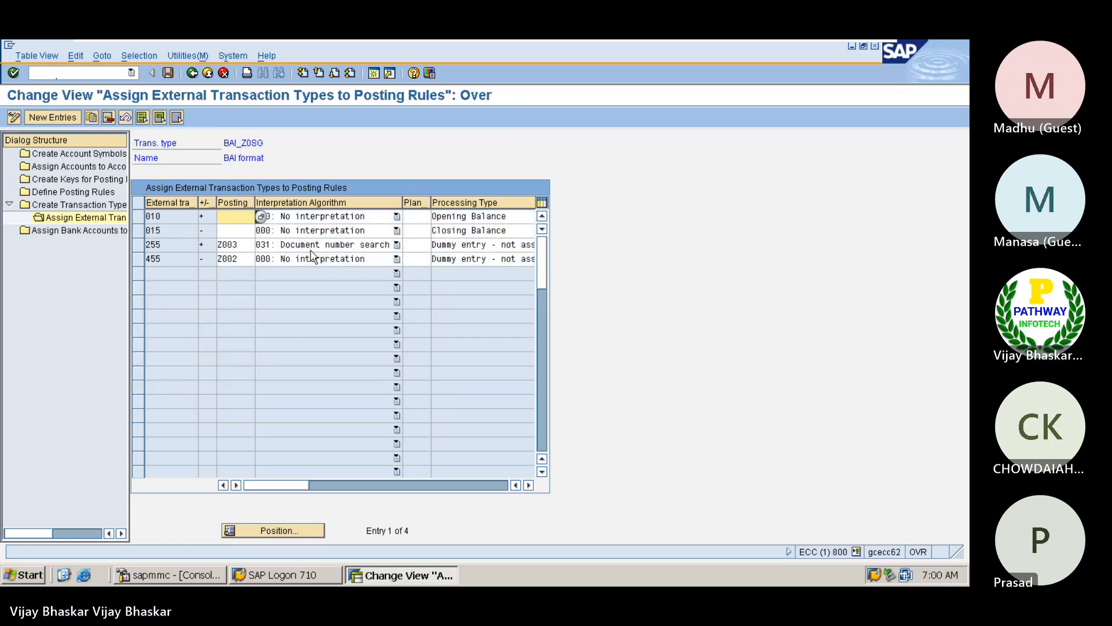
click(336, 258)
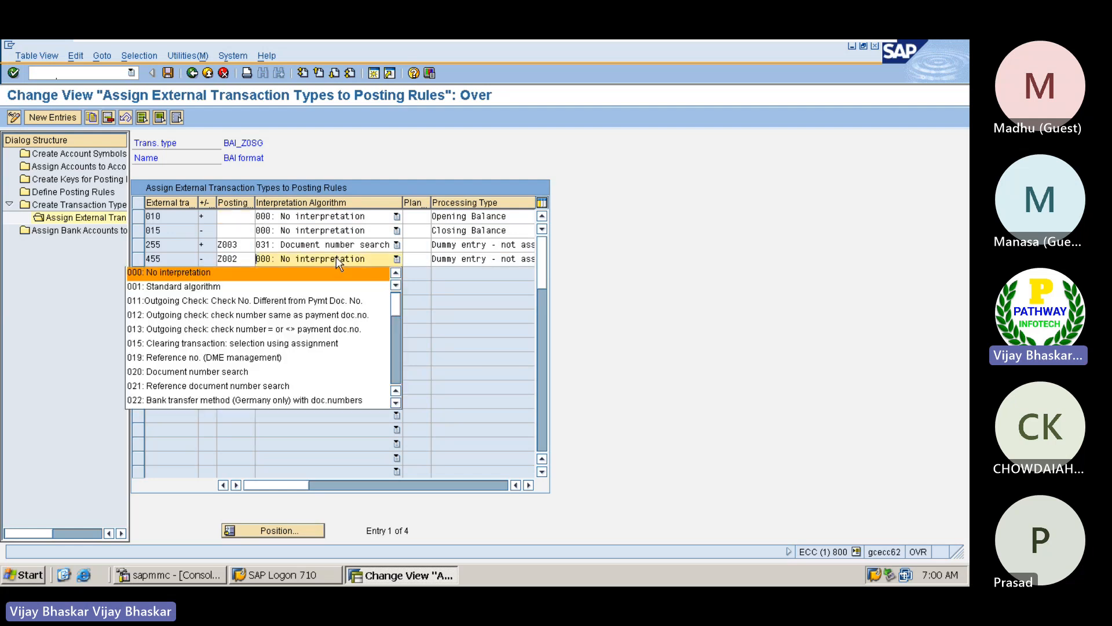
click(200, 374)
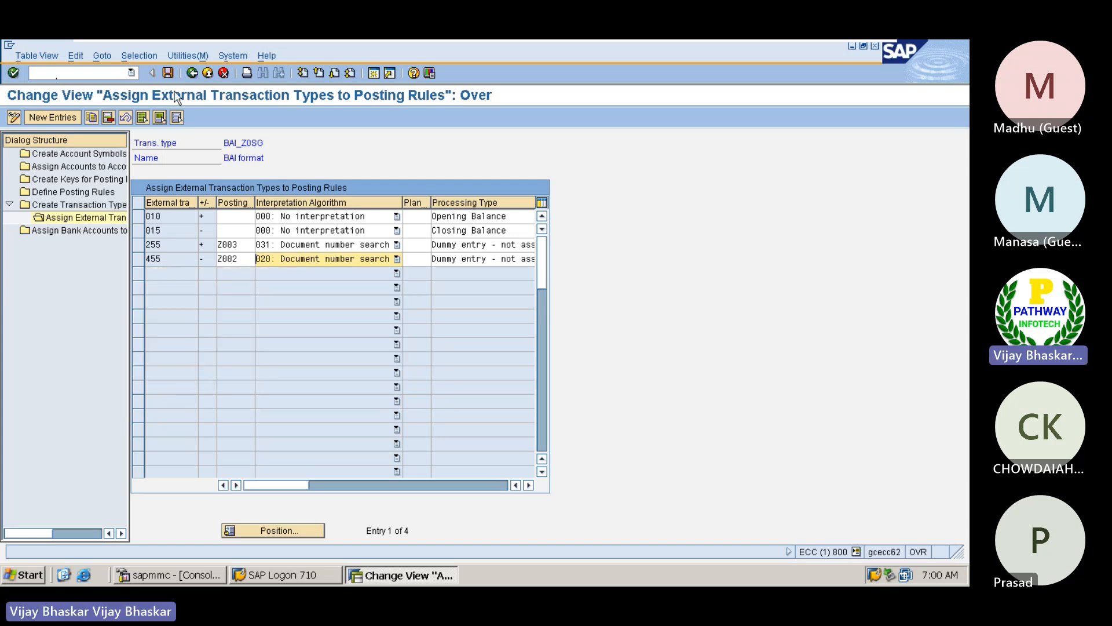
click(168, 72)
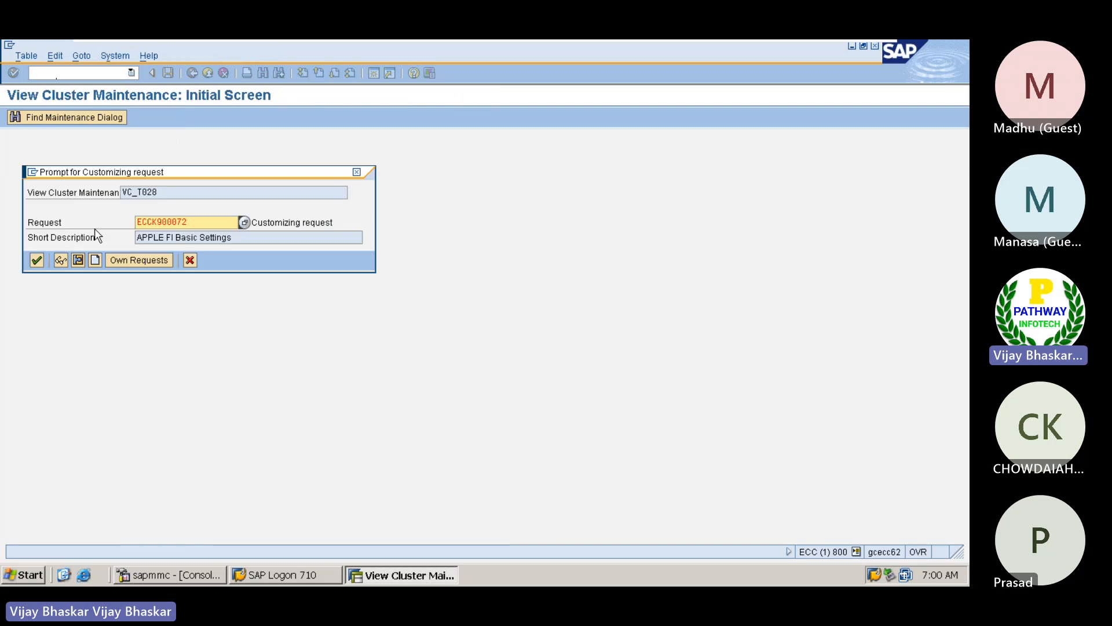
click(37, 260)
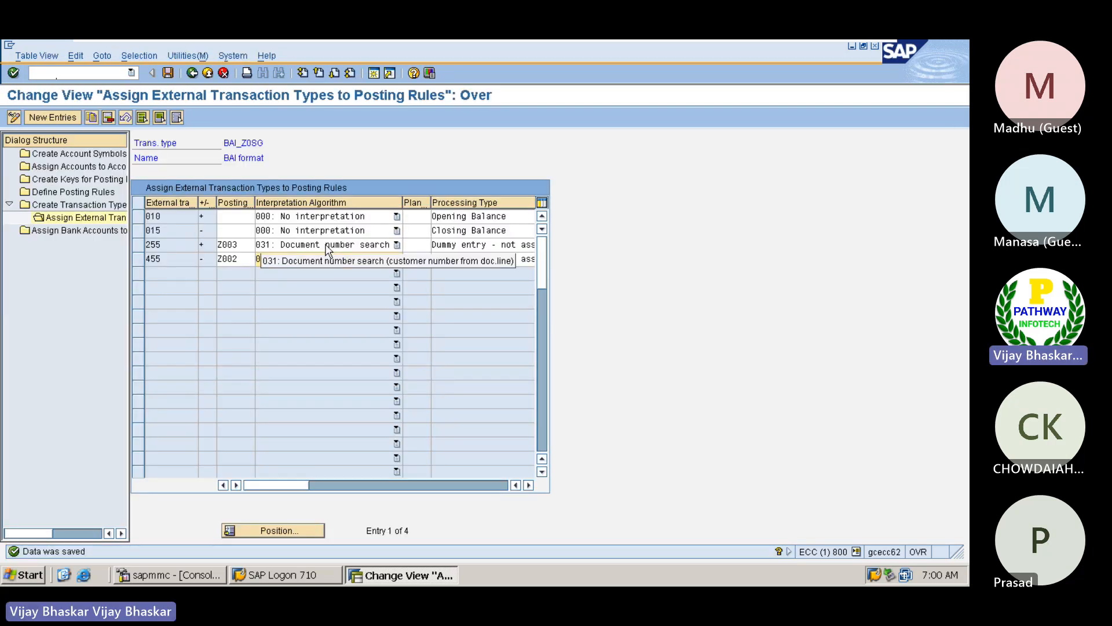
Look through the interpretation algorithm options for external transaction type 255, leaving 031: Document number search assigned
click(324, 245)
scroll(247, 343, down, 3)
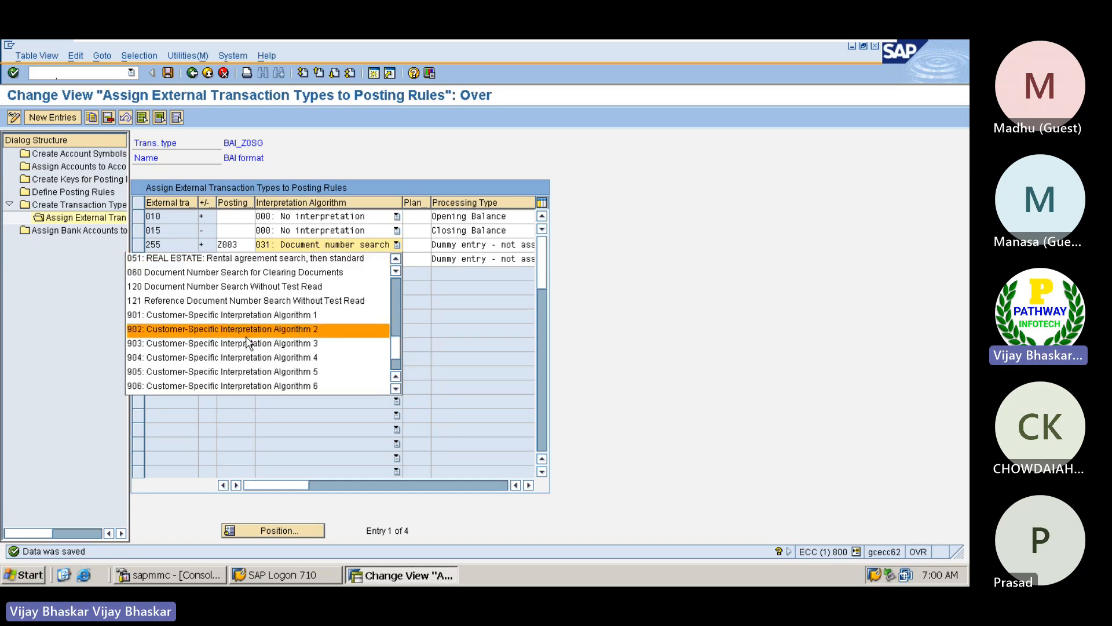
scroll(245, 339, up, 2)
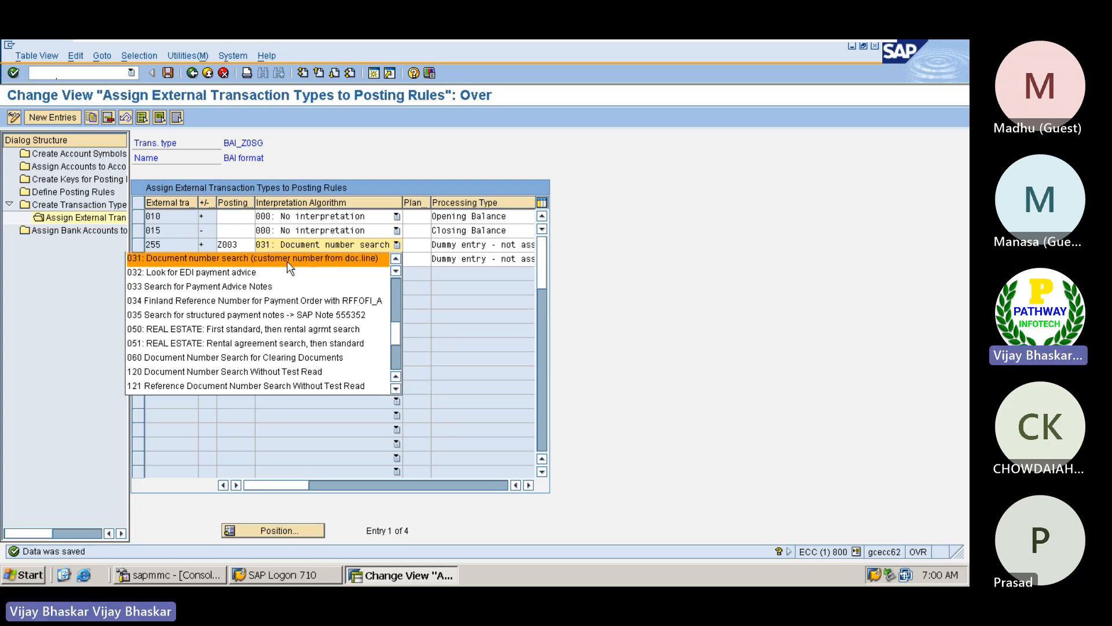
click(713, 221)
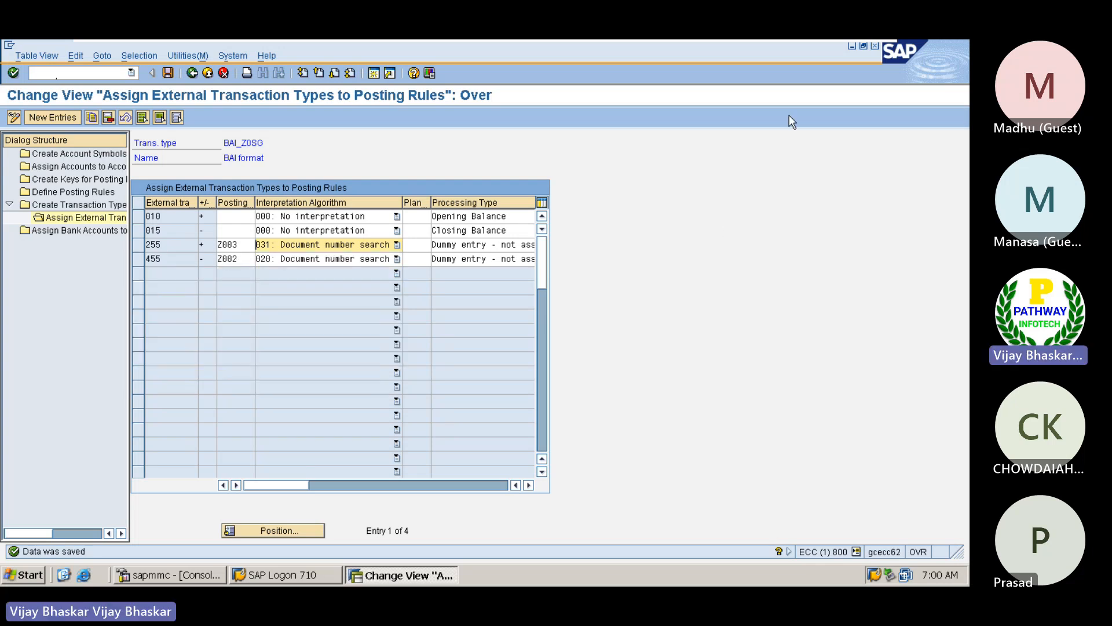
Switch to the BAI file in Notepad and copy the digits 50103 from the first 16 record's first reference field
mouse_move(814, 44)
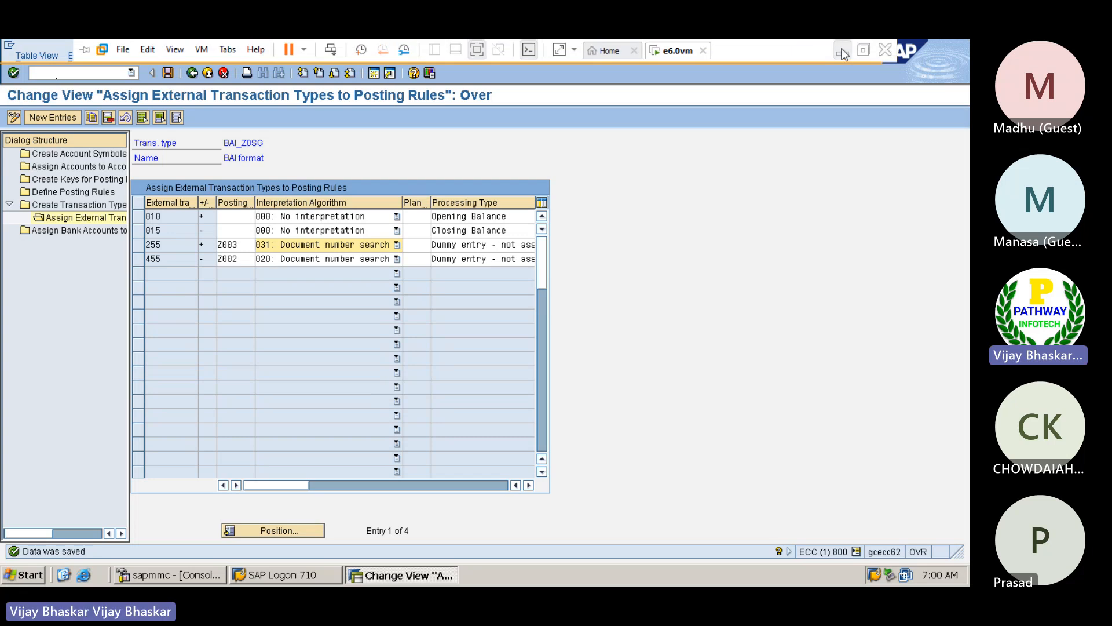
click(841, 52)
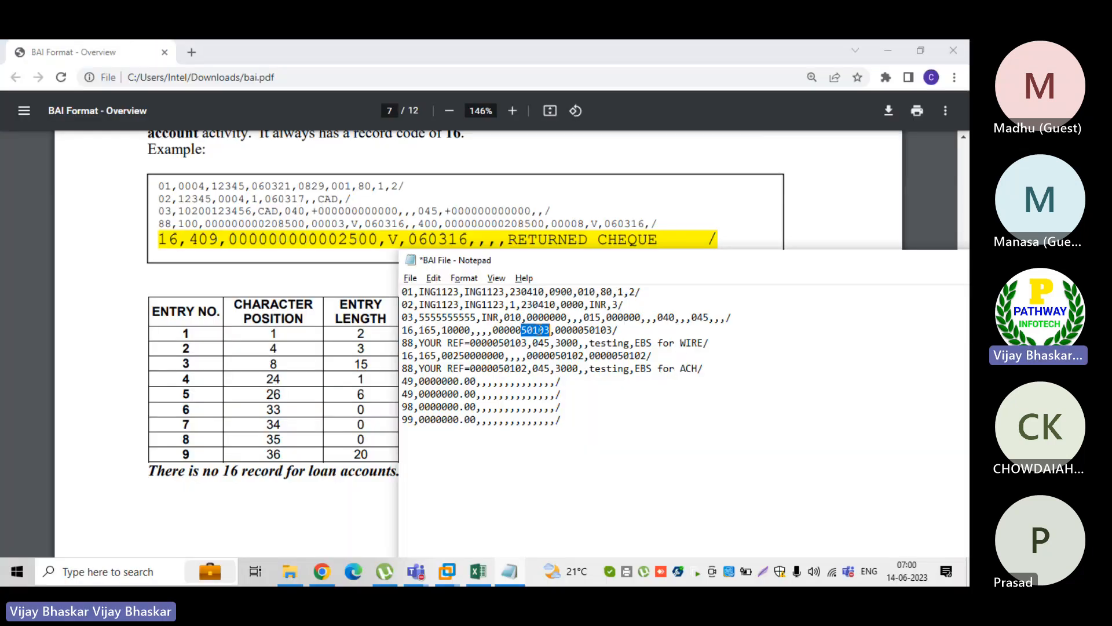
right_click(534, 326)
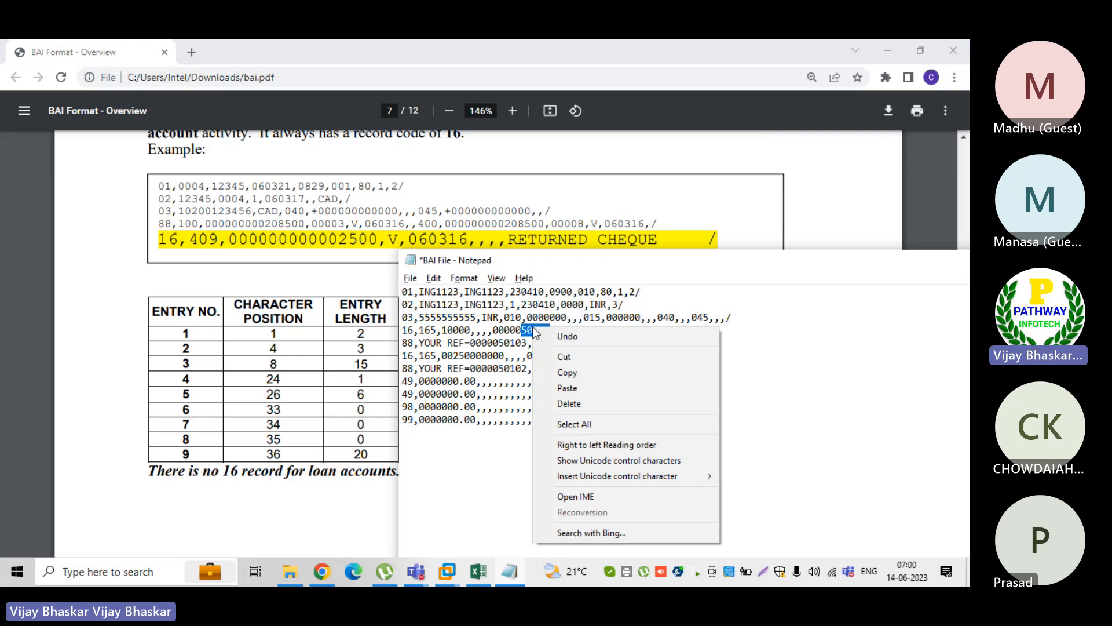
click(567, 374)
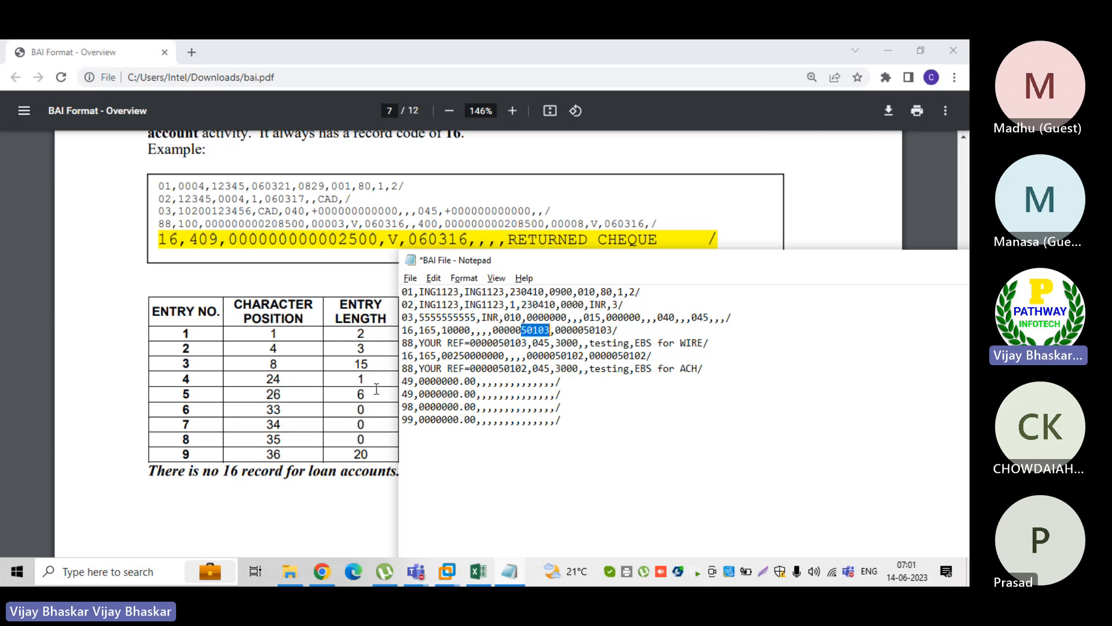
click(622, 331)
Mark Value Time in the PDF's 16 record layout and the digits 50103 in the BAI file's first 16 record for comparison
click(303, 487)
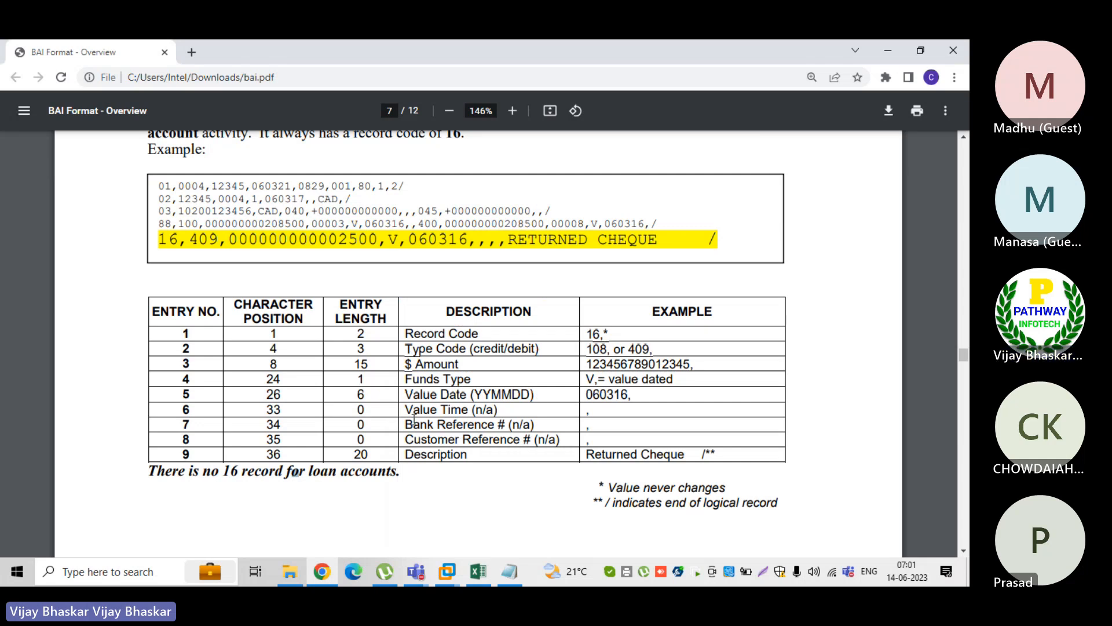
drag(406, 409, 464, 409)
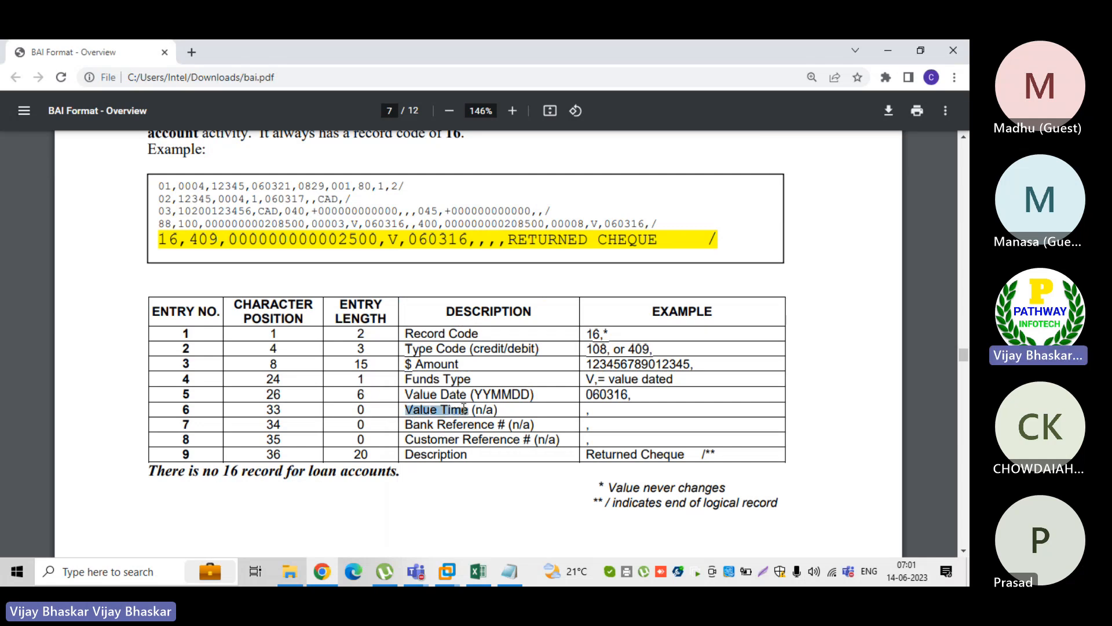
click(522, 572)
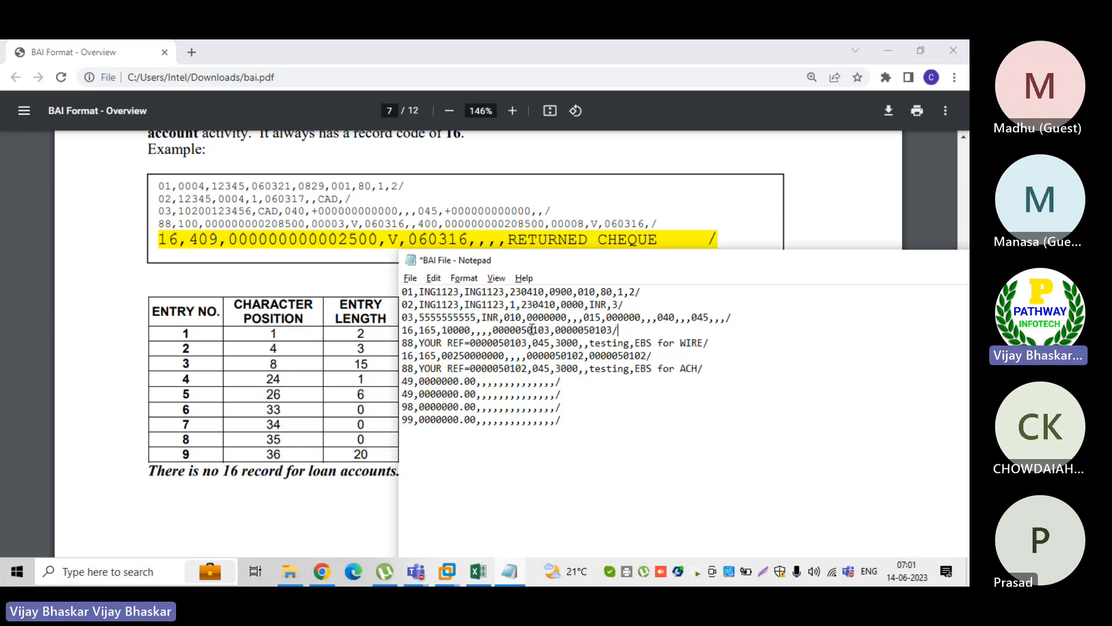
drag(521, 329, 549, 330)
Compare the BAI file's first 88 record with the 88 record layout in the PDF, marking the record and its record code example
click(318, 474)
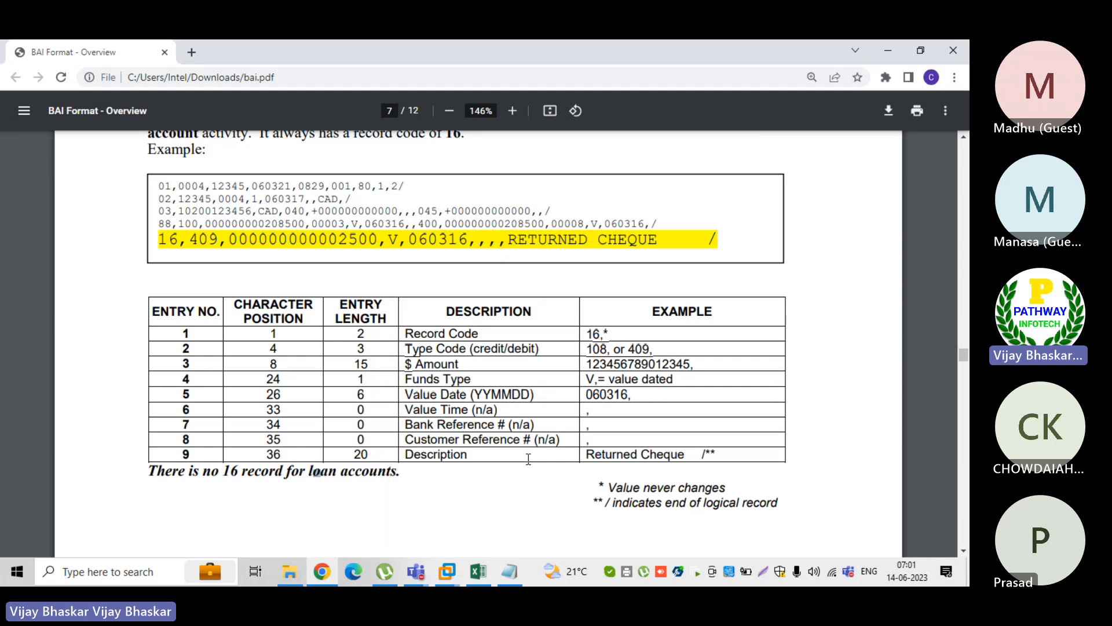
scroll(507, 445, down, 2)
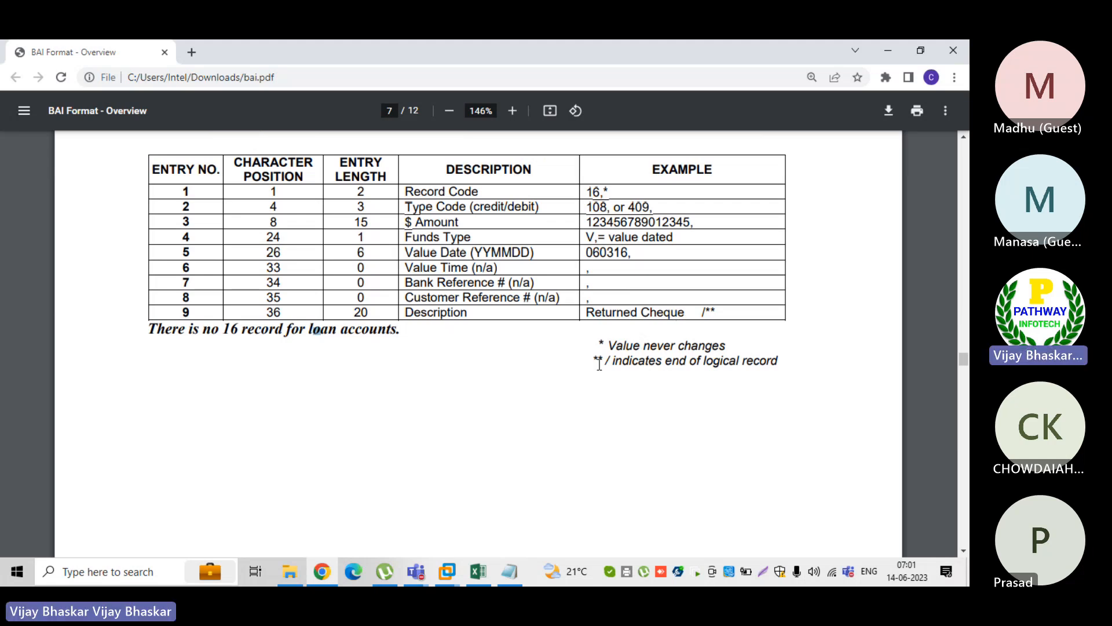
scroll(599, 363, up, 8)
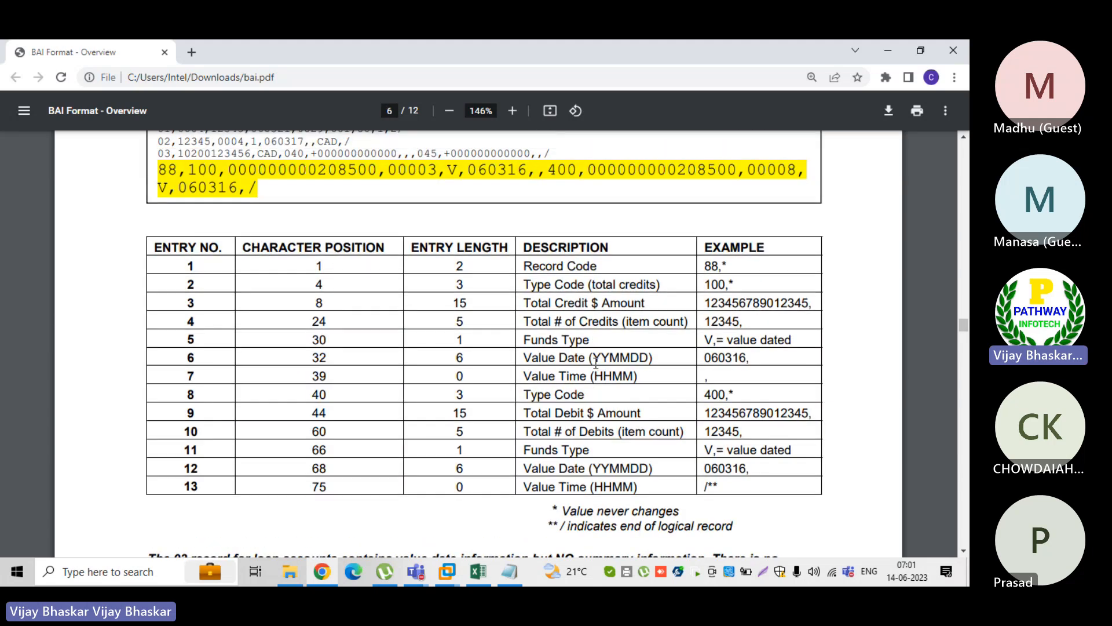
click(509, 572)
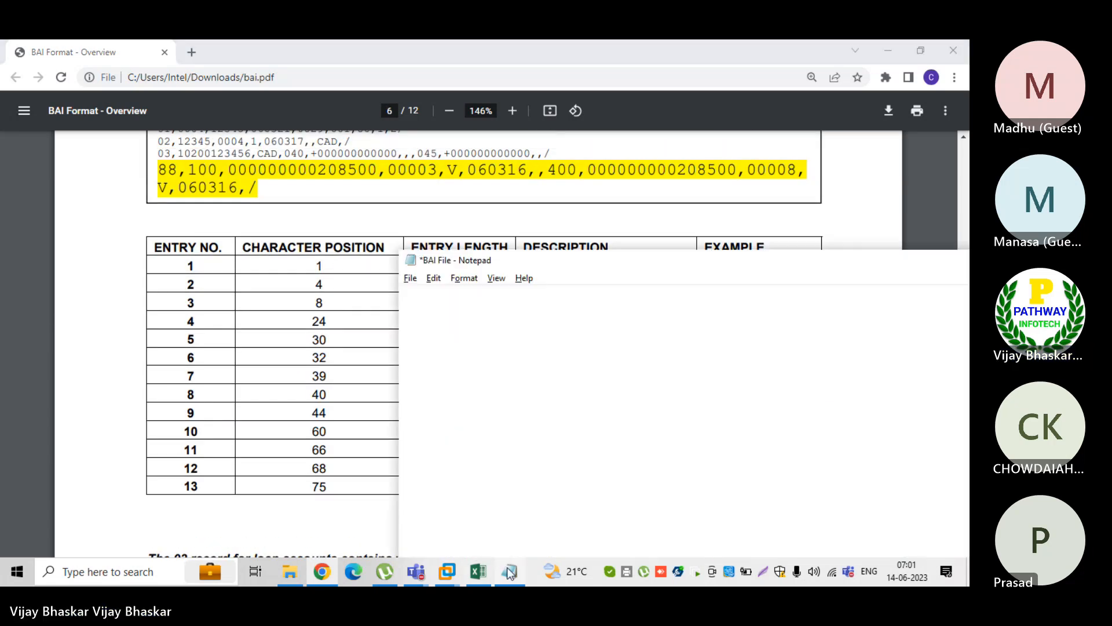
drag(405, 342, 712, 341)
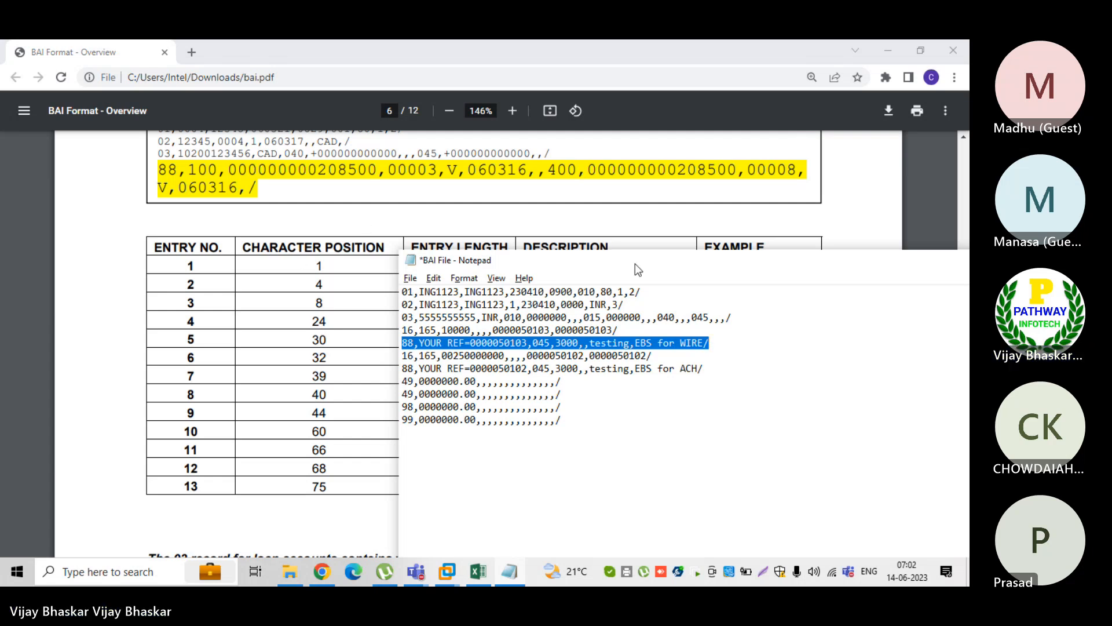
drag(635, 263, 592, 292)
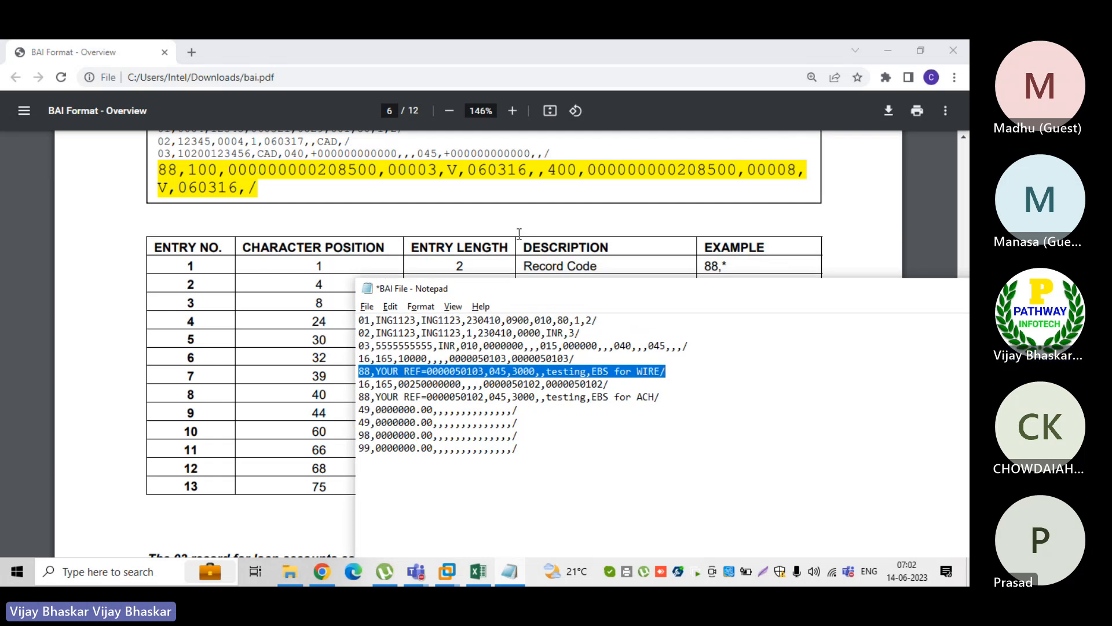
click(491, 204)
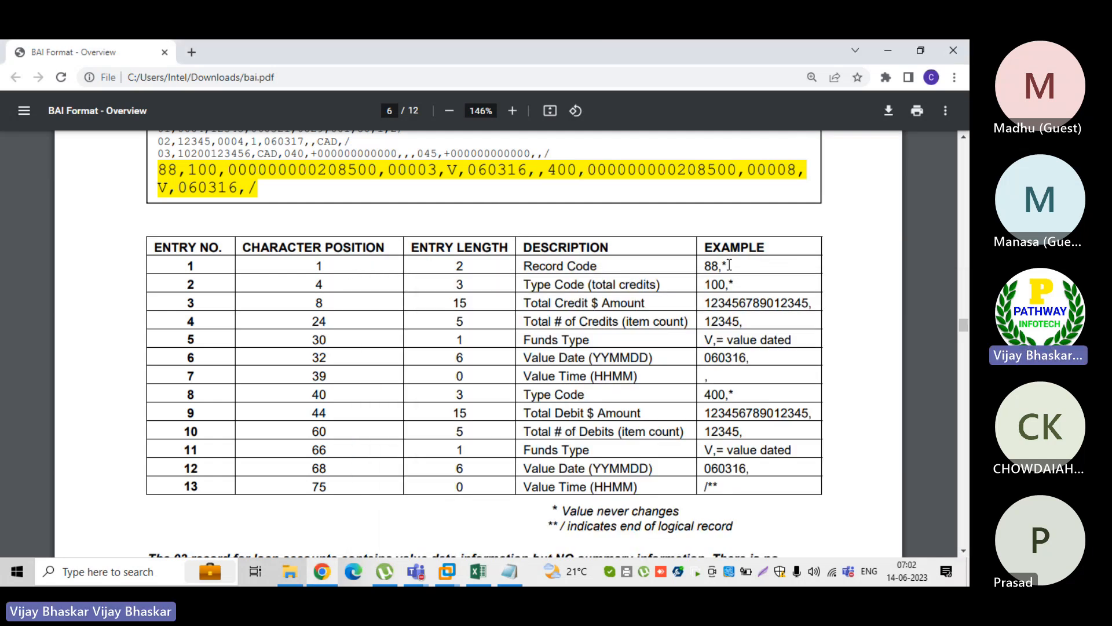
drag(718, 264, 710, 263)
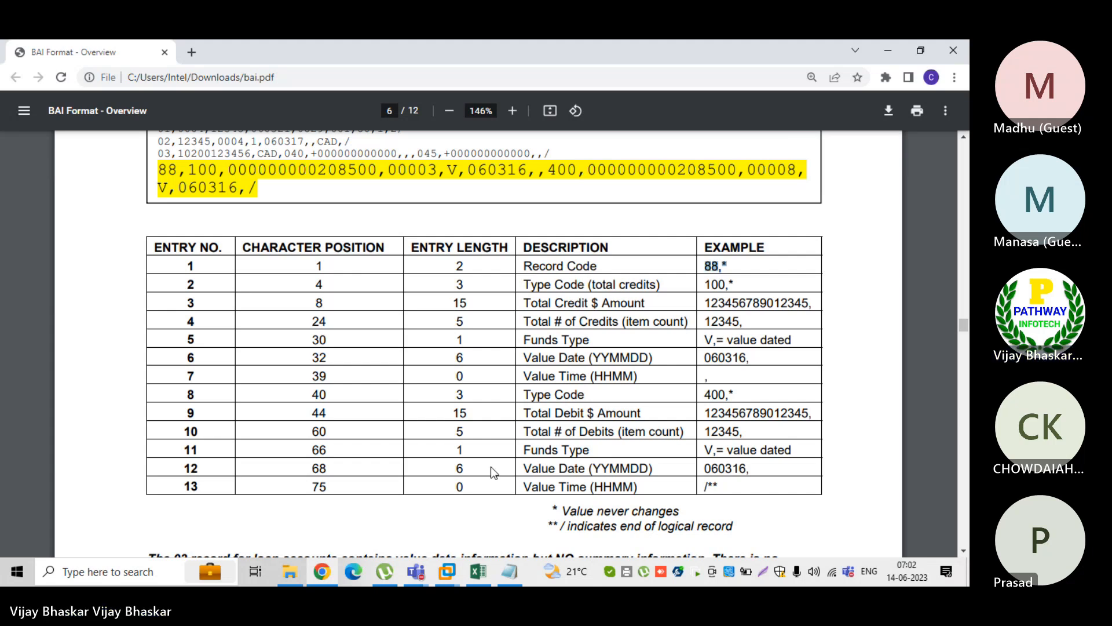
Move the BAI file lower over the PDF and mark 045,3000 and the text testing,EBS for WIRE in the first 88 record
click(510, 574)
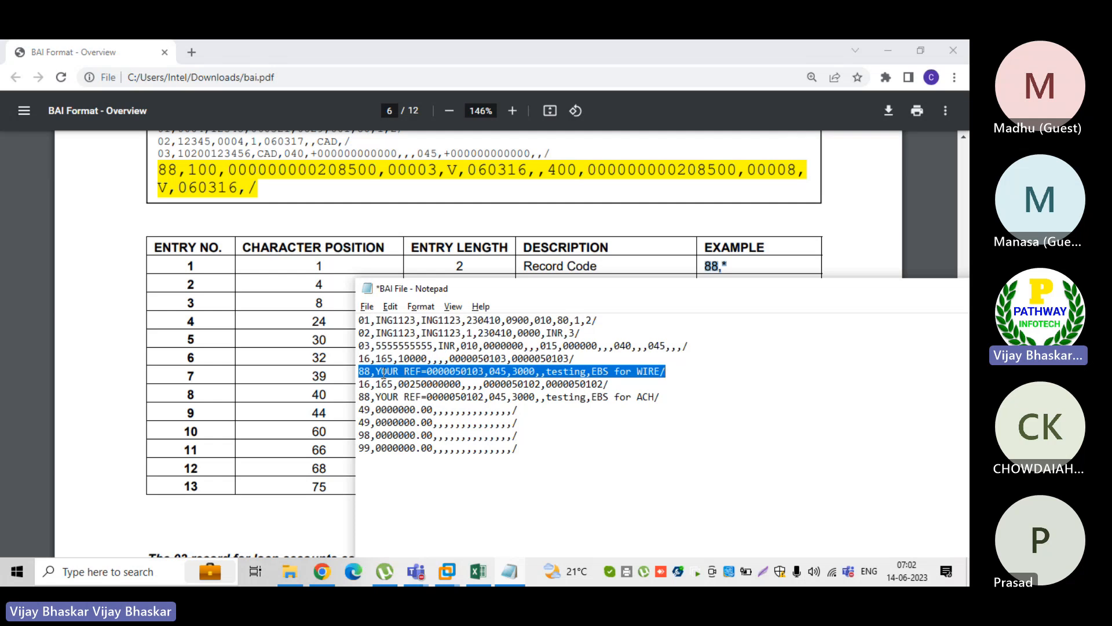
click(418, 221)
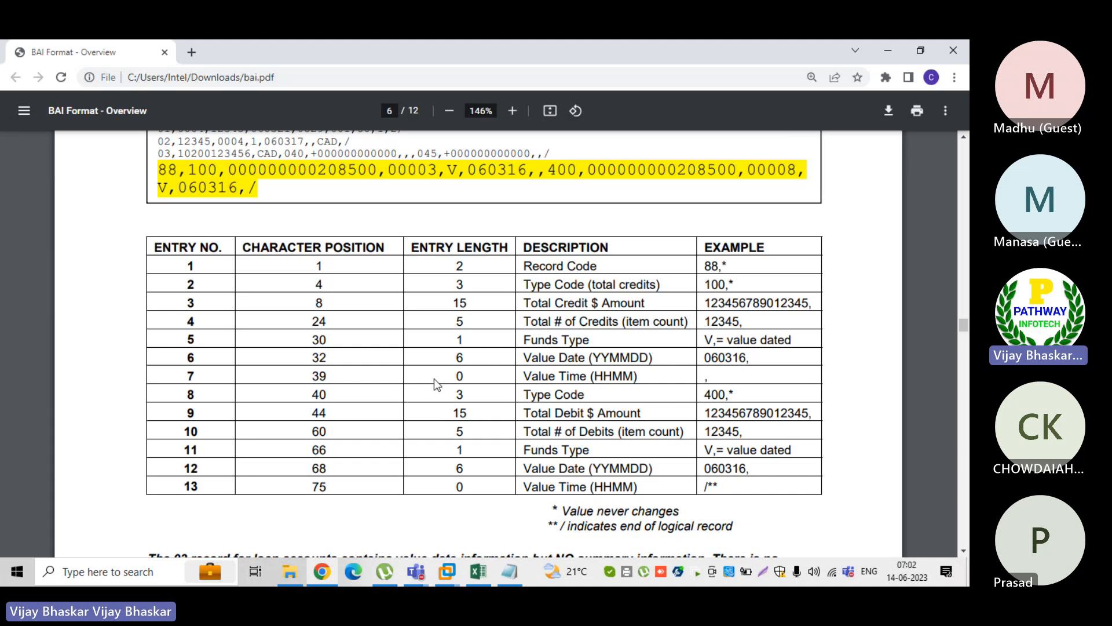
click(514, 568)
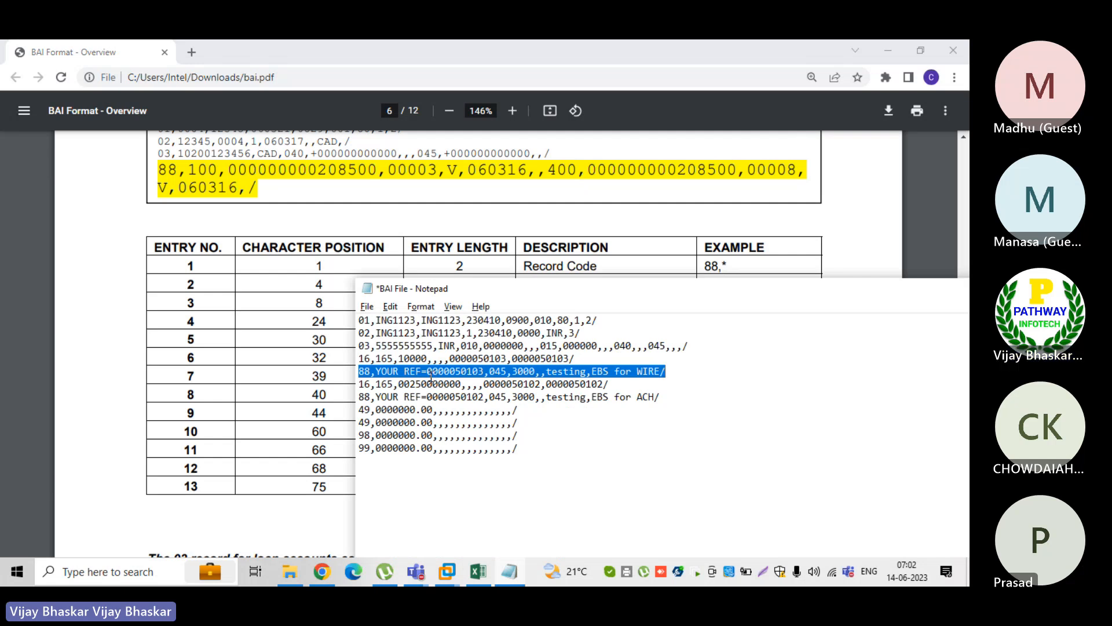
drag(563, 295, 515, 363)
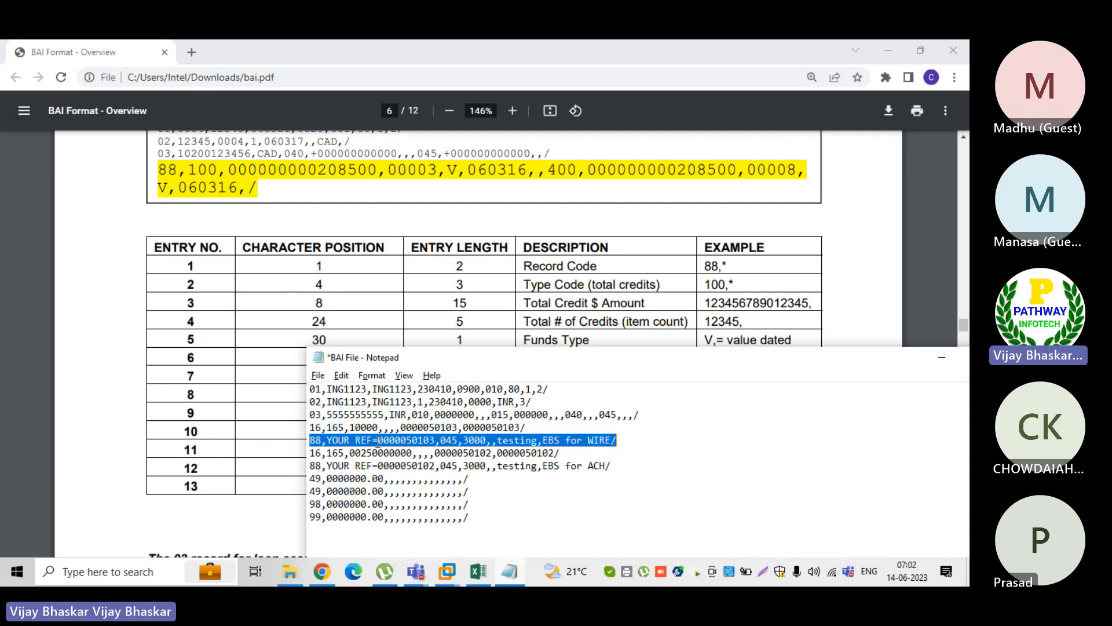
click(382, 440)
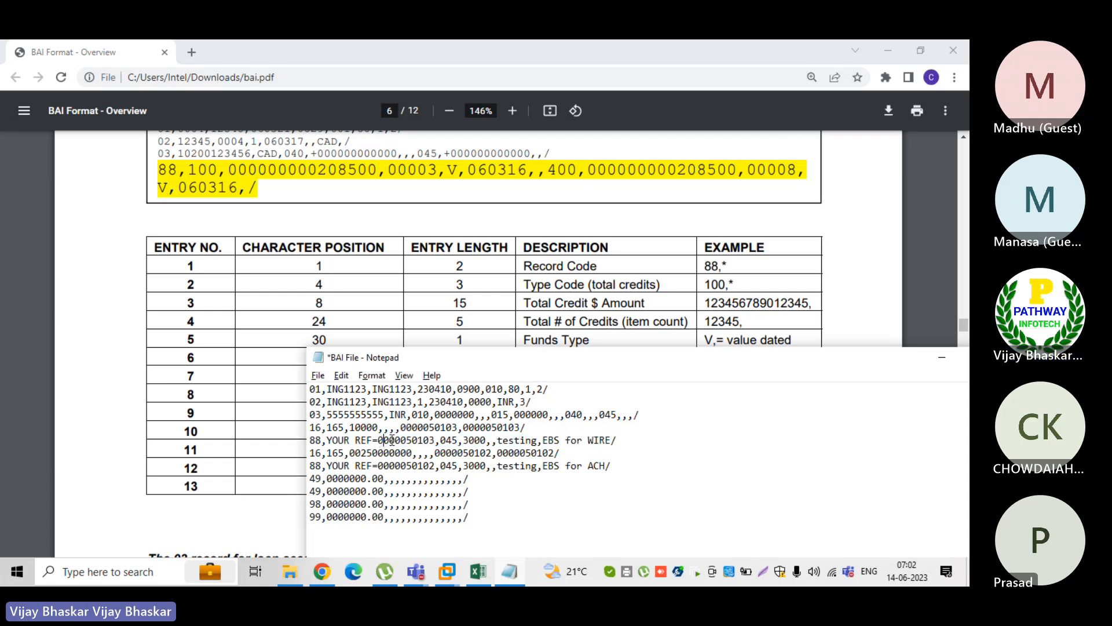
double_click(449, 439)
double_click(475, 439)
drag(442, 441, 493, 439)
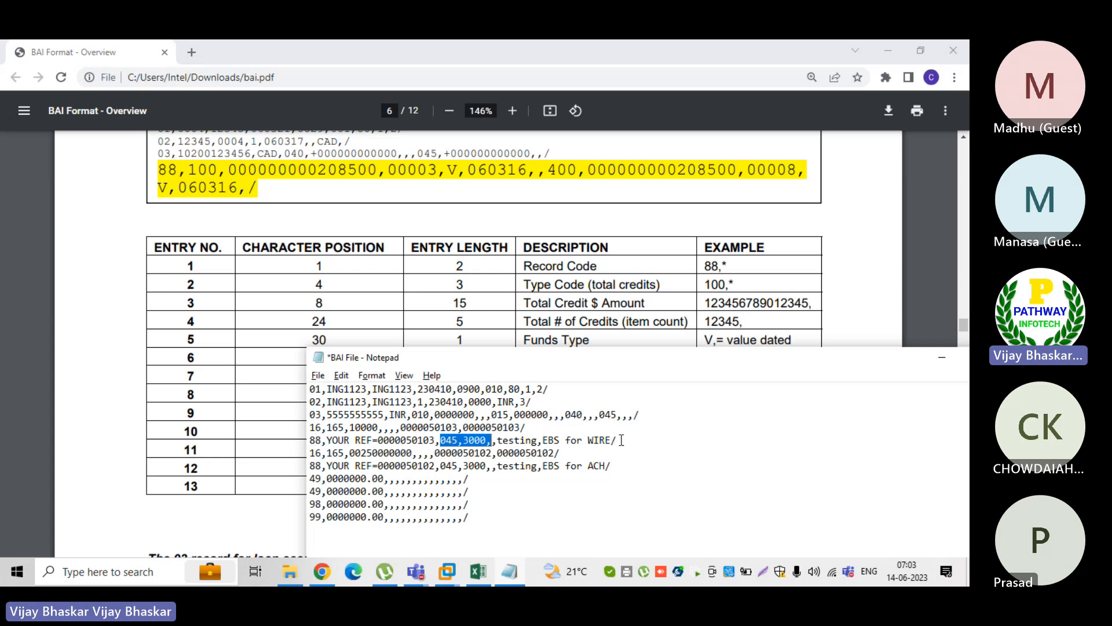
drag(618, 441, 498, 440)
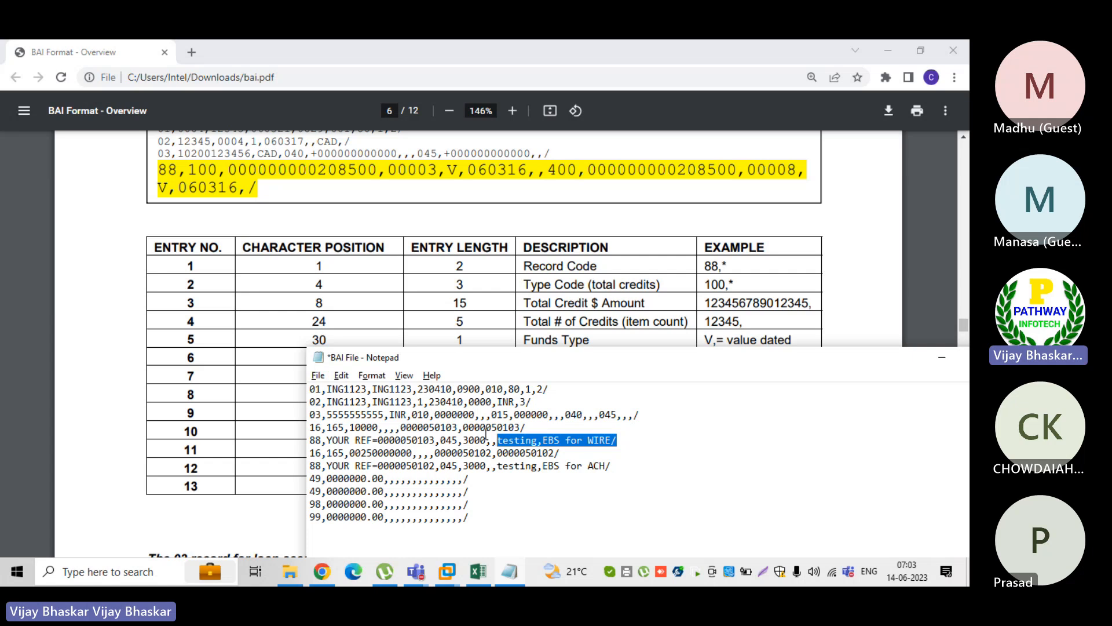
Recheck the PDF's 88 record layout and mark the first 16 record together with its 88 record in the BAI file
click(540, 315)
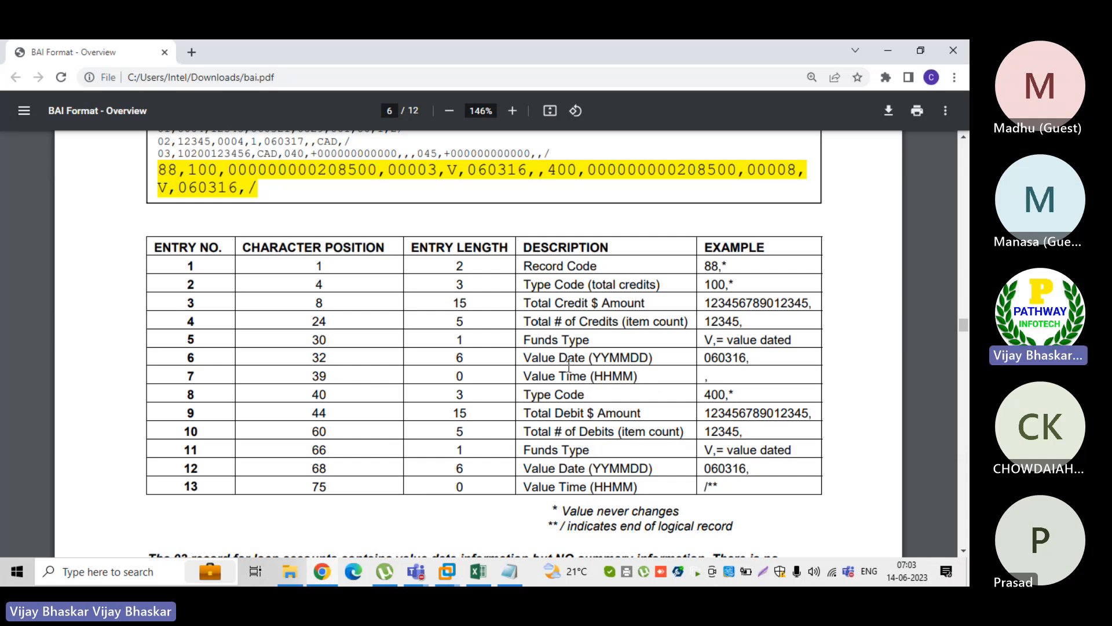
key(alt+Tab)
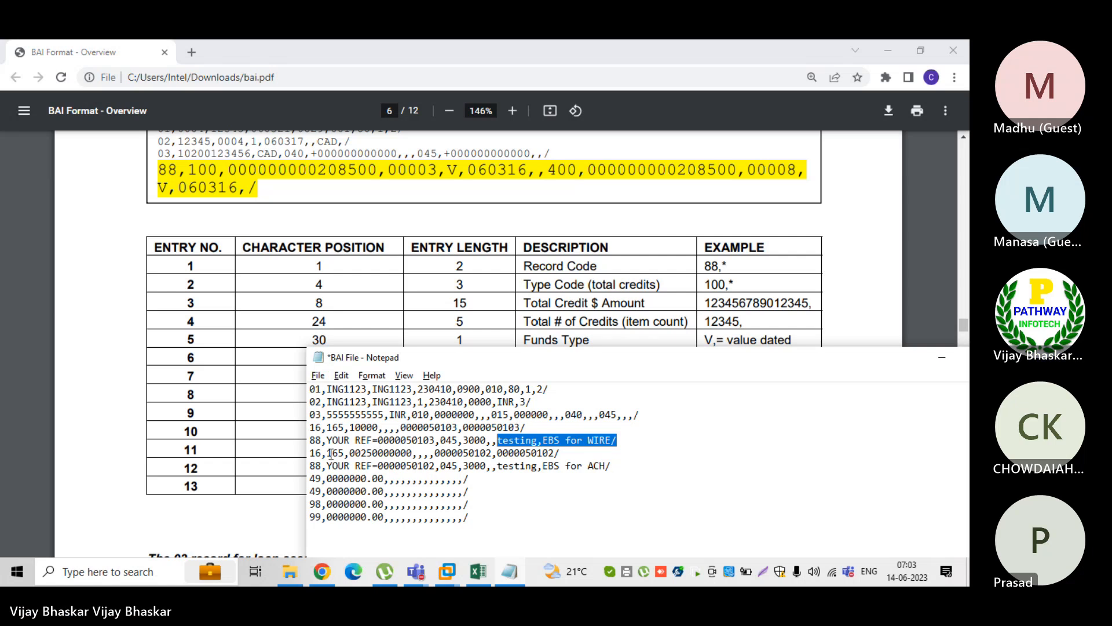
drag(310, 427, 626, 439)
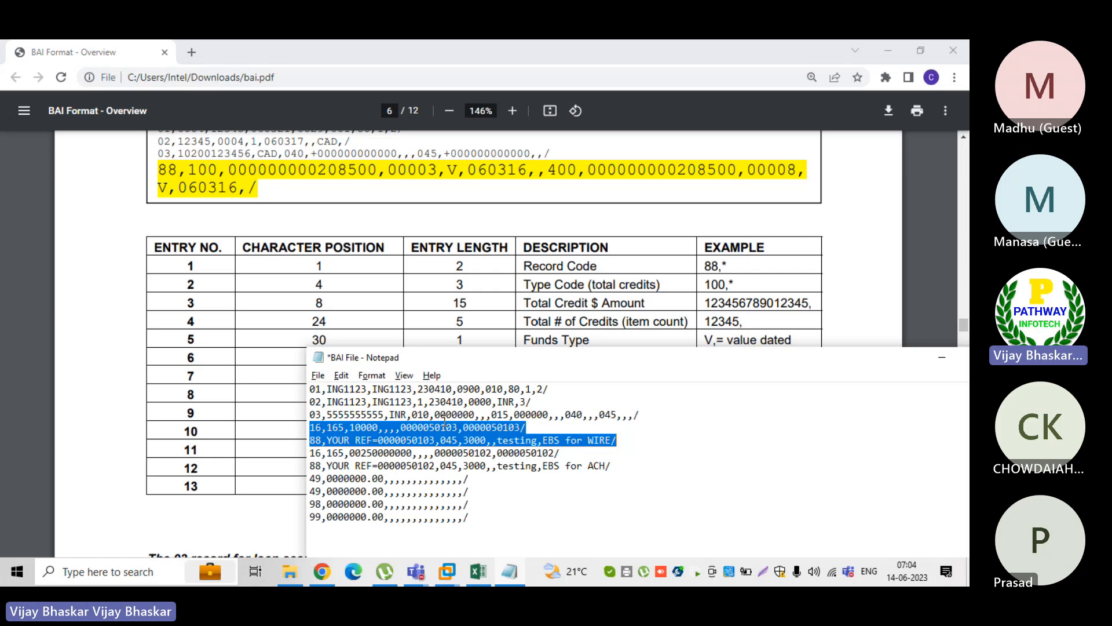
click(367, 428)
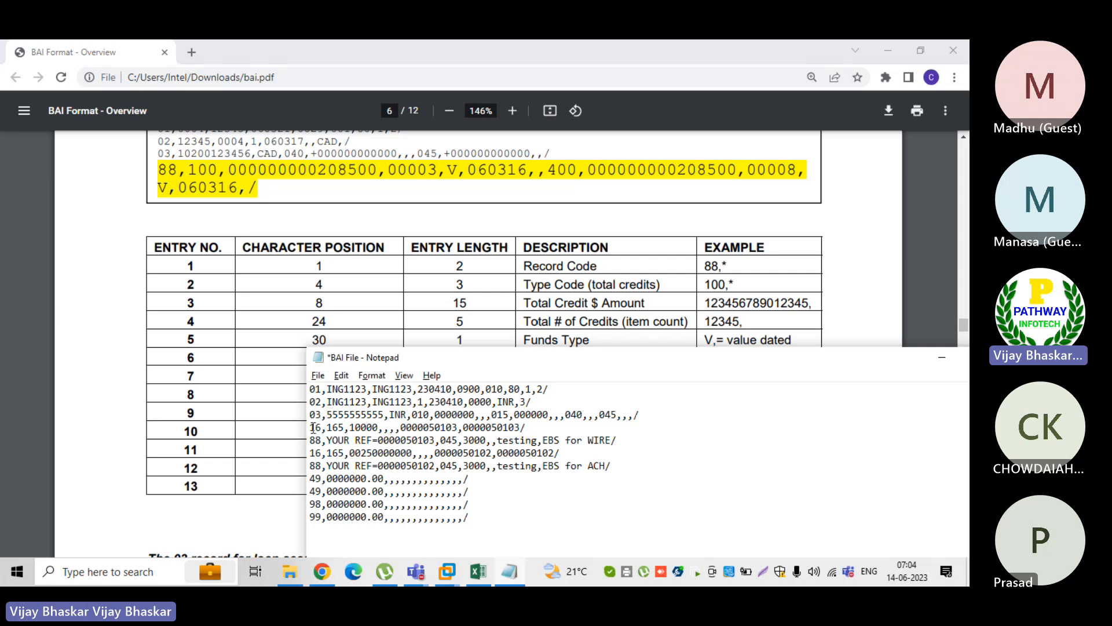
Mark the first and second 16 and 88 record pairs in the BAI file and move the file higher over the PDF
drag(310, 427, 618, 439)
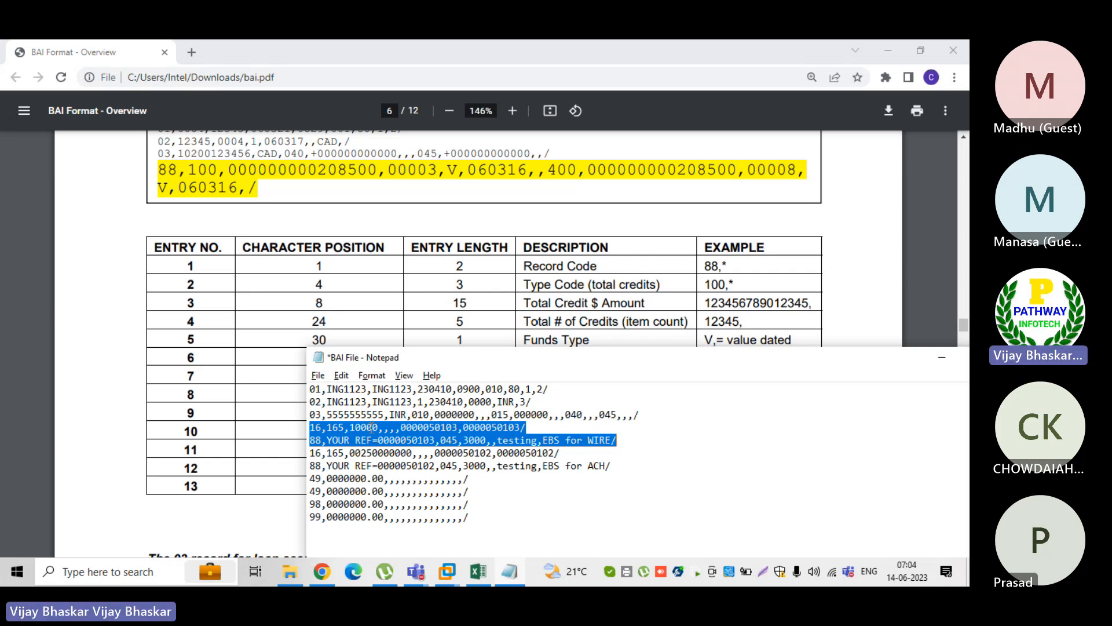
click(369, 427)
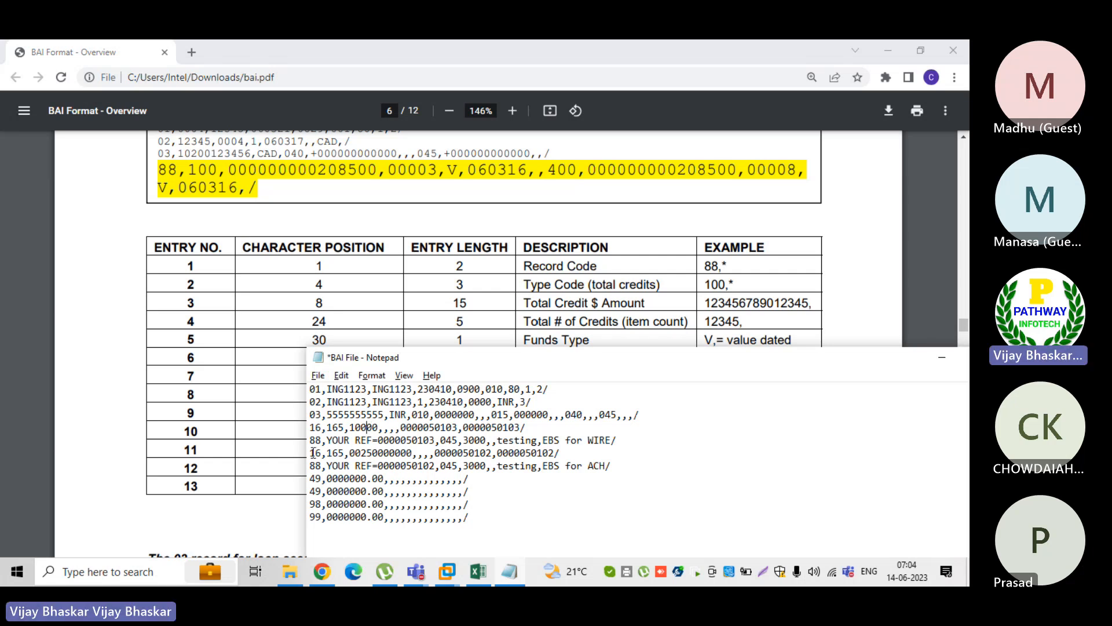
drag(313, 452, 620, 464)
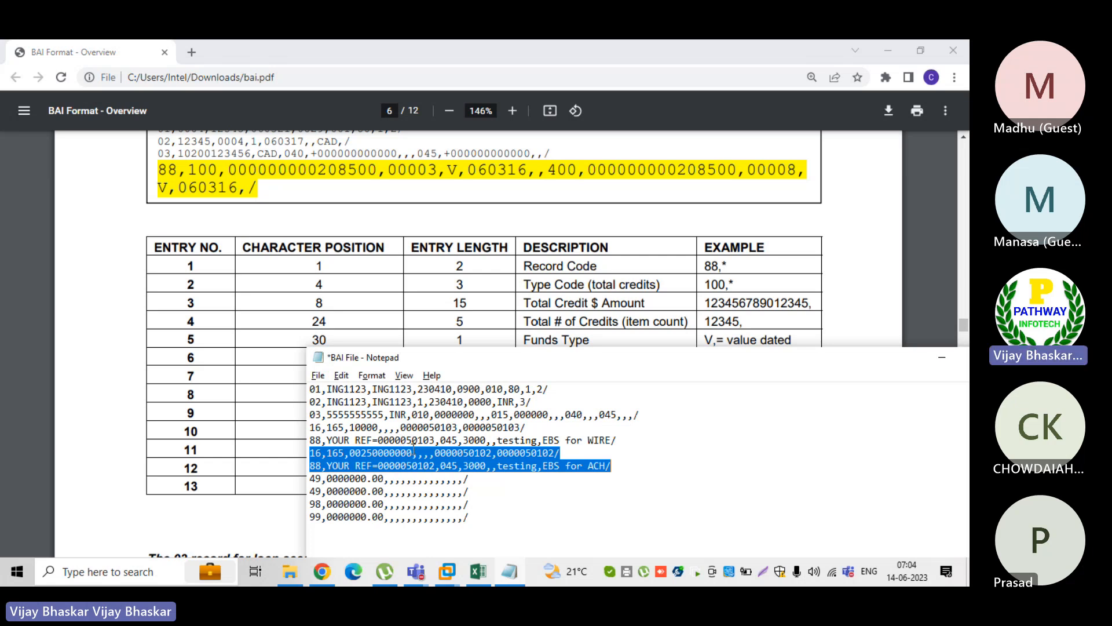
drag(500, 360, 470, 309)
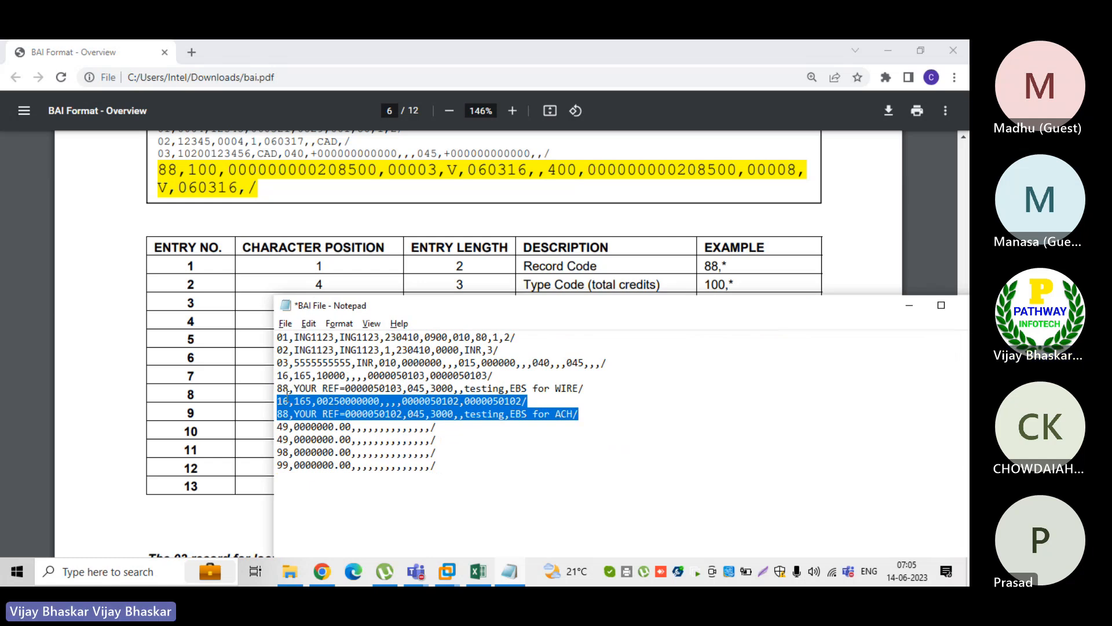
click(279, 399)
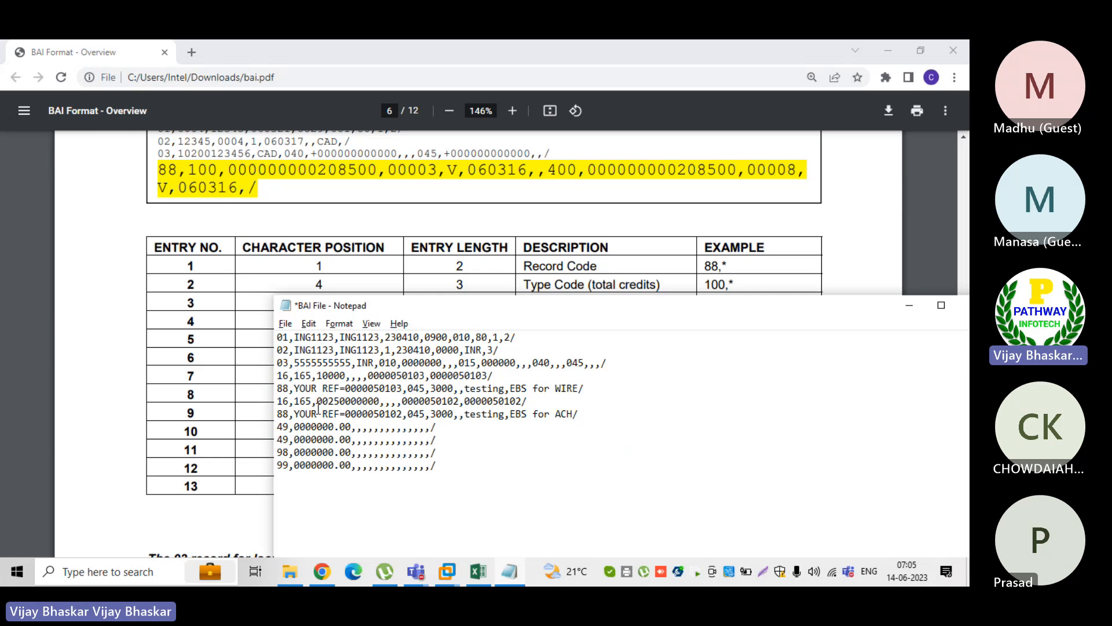
Recheck the PDF's 88 record example and mark 49,0000000.00 in the BAI file's first 49 record
click(93, 443)
scroll(93, 442, up, 3)
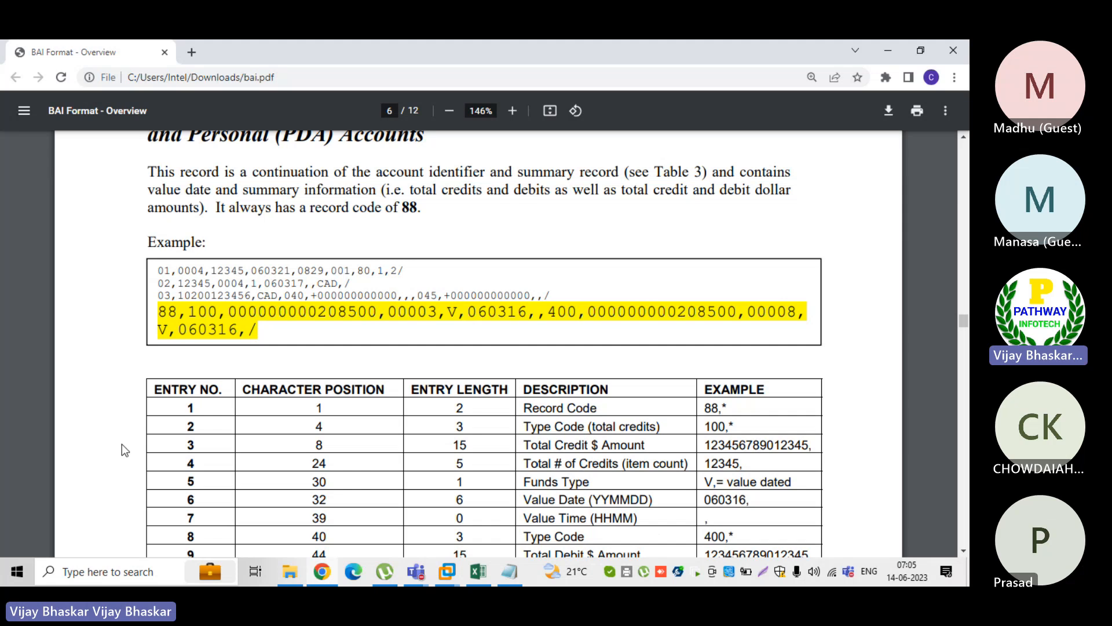
key(alt+Tab)
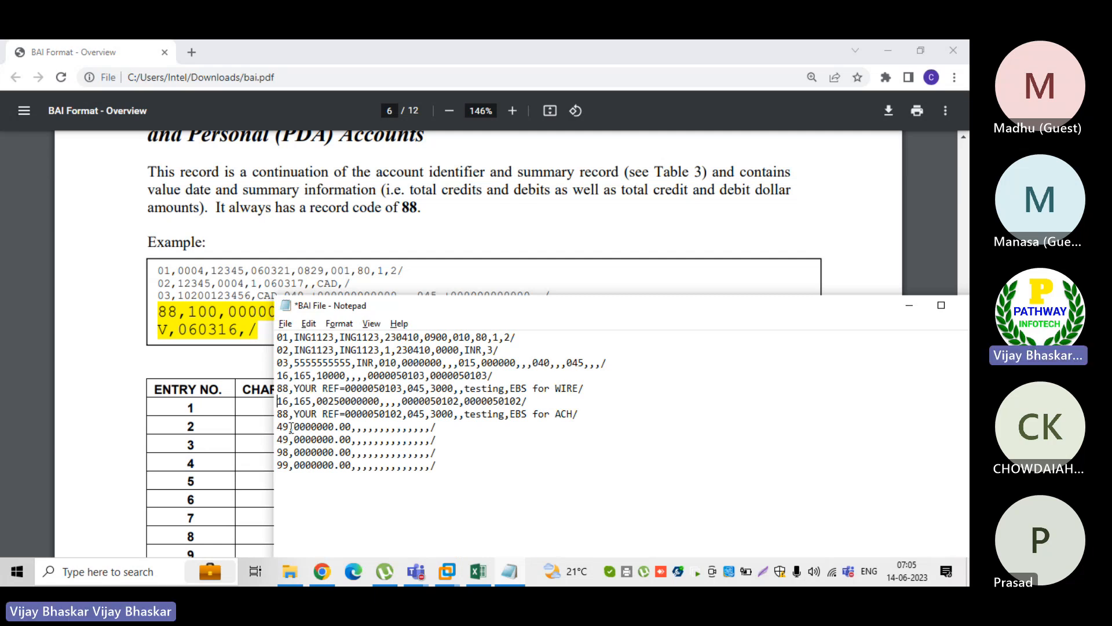
drag(278, 426, 357, 426)
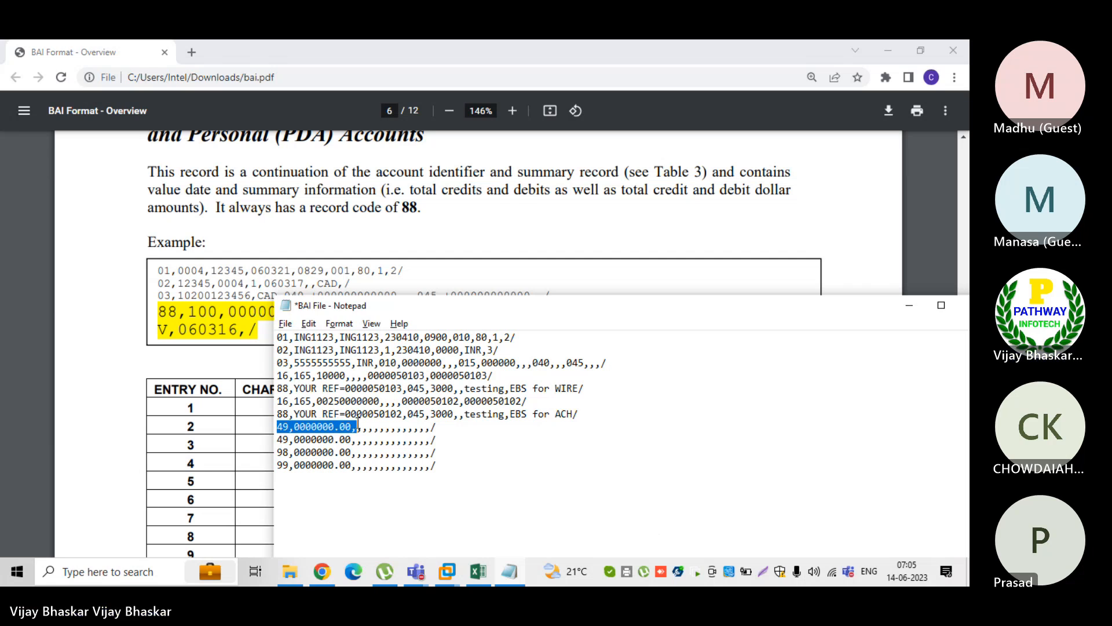
Look through the PDF's transaction detail tables and find Table 8: Account Trailer for the 49 record
click(89, 426)
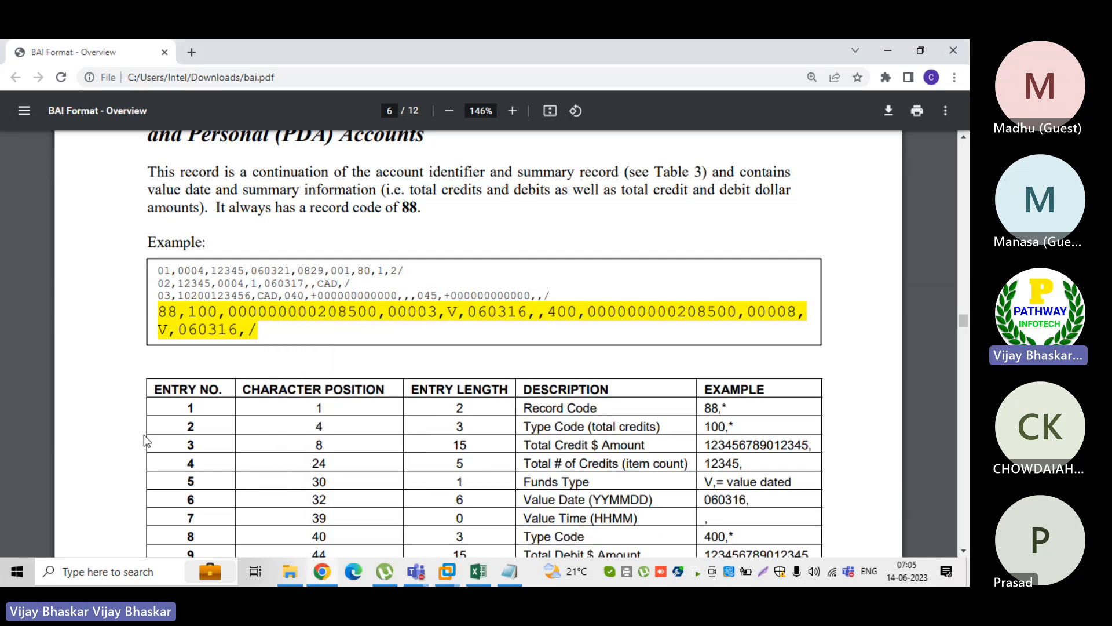
scroll(241, 436, down, 5)
scroll(241, 437, down, 10)
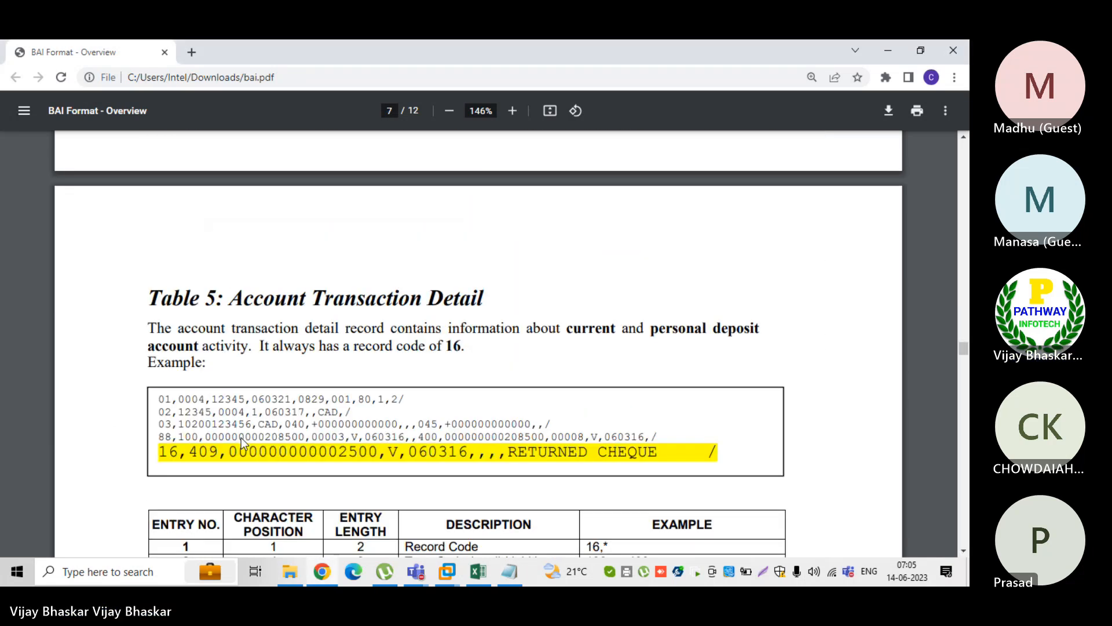
scroll(241, 437, down, 12)
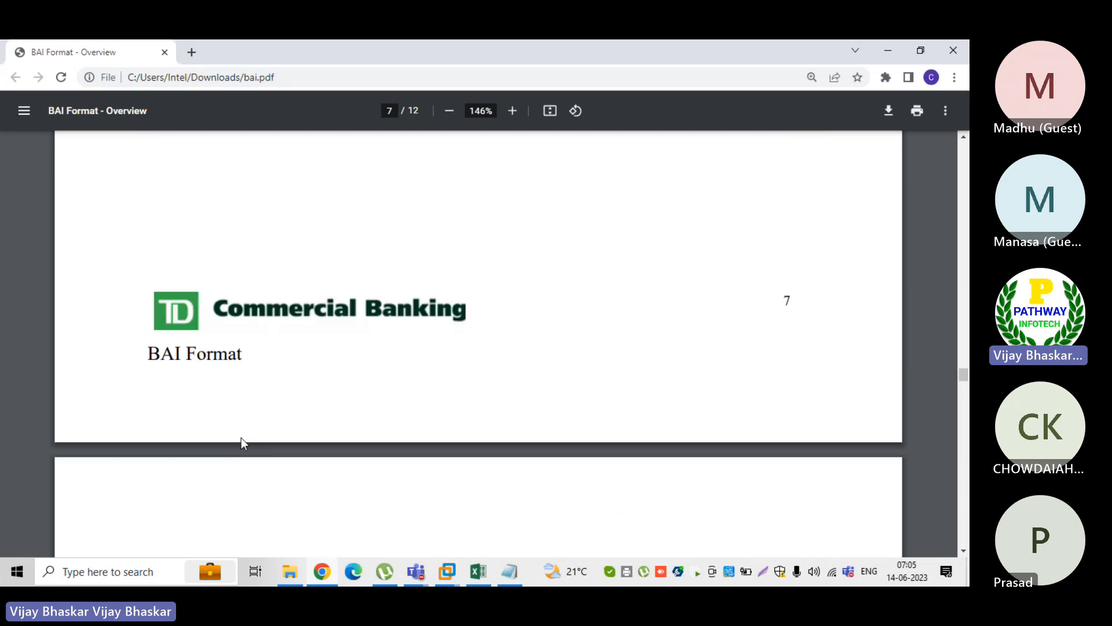
scroll(241, 437, up, 2)
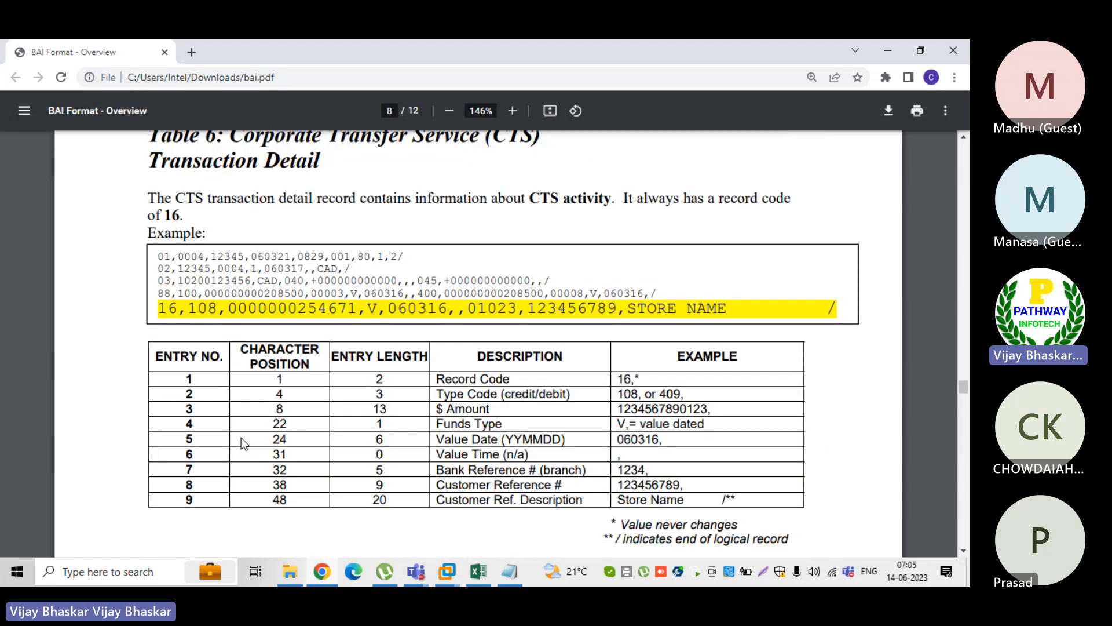
scroll(241, 436, down, 8)
scroll(243, 443, down, 6)
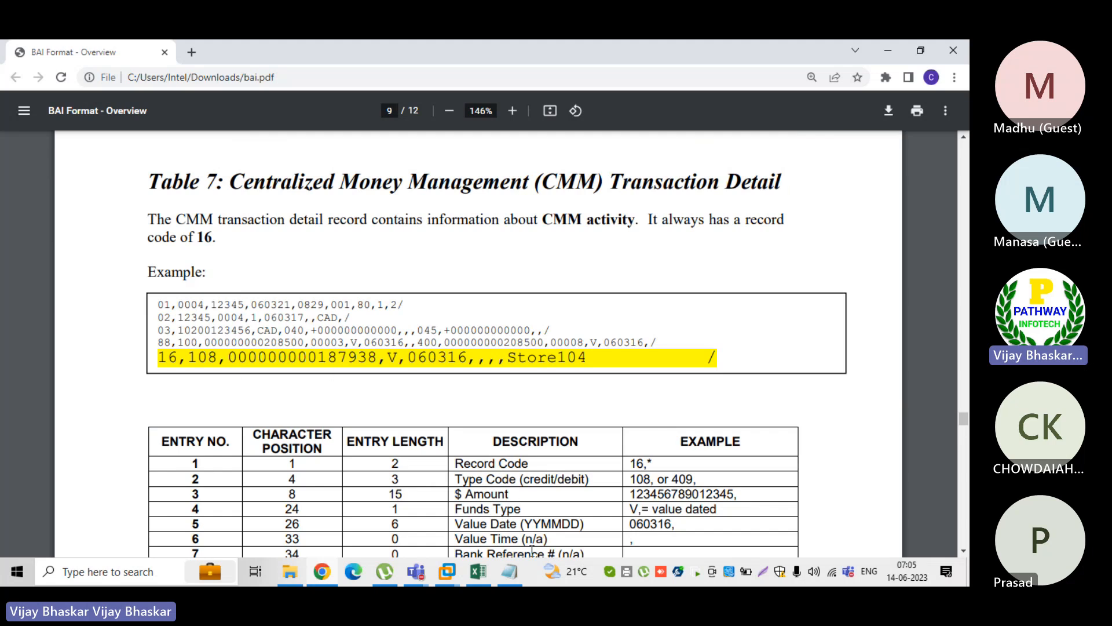
scroll(531, 550, down, 3)
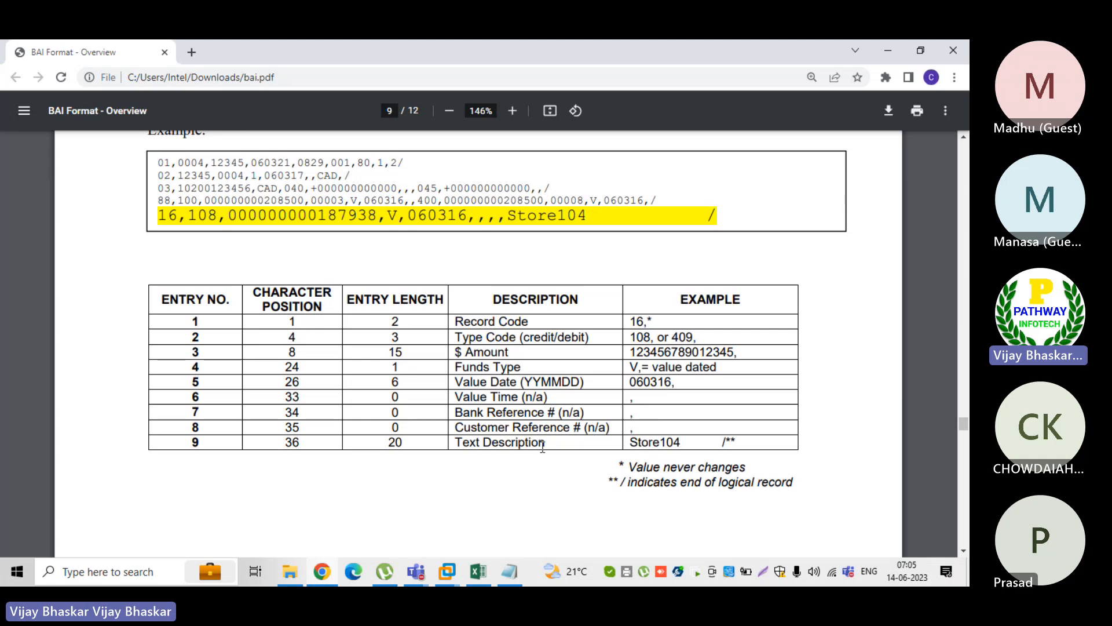
scroll(543, 448, down, 17)
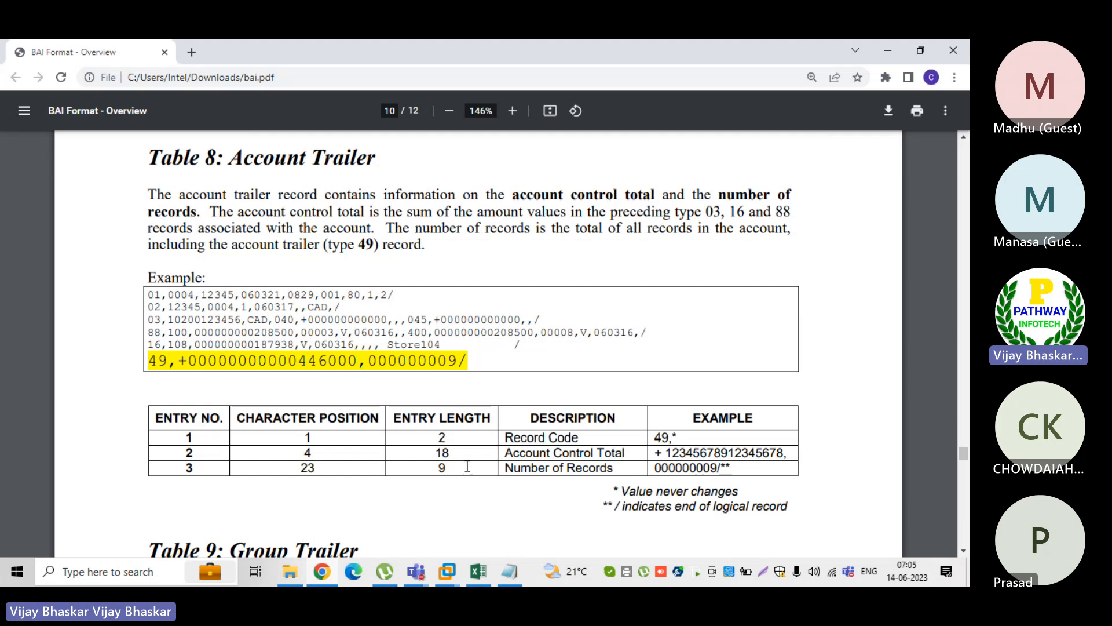
Bring back the BAI file and mark the digits 0000000 after the record code in its first 49 record
click(509, 571)
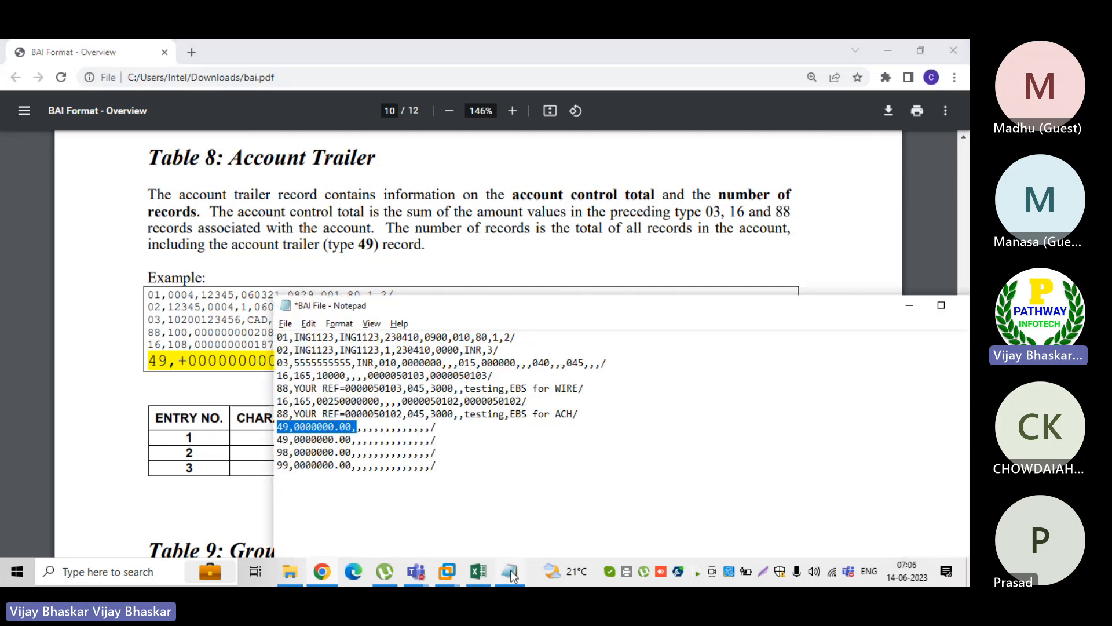
click(288, 428)
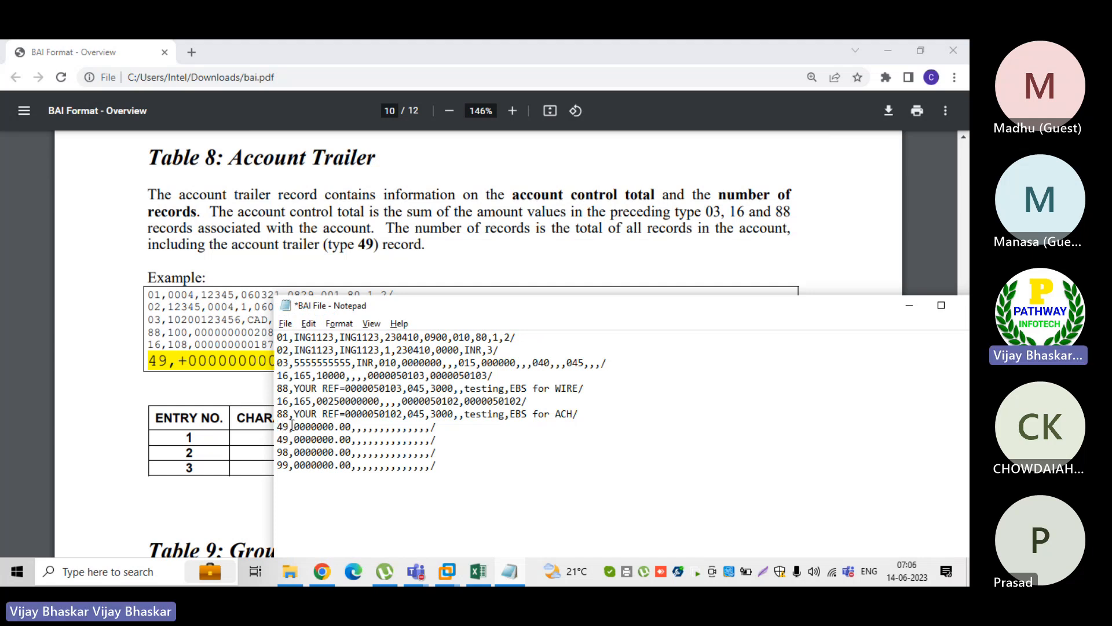
drag(294, 427, 336, 429)
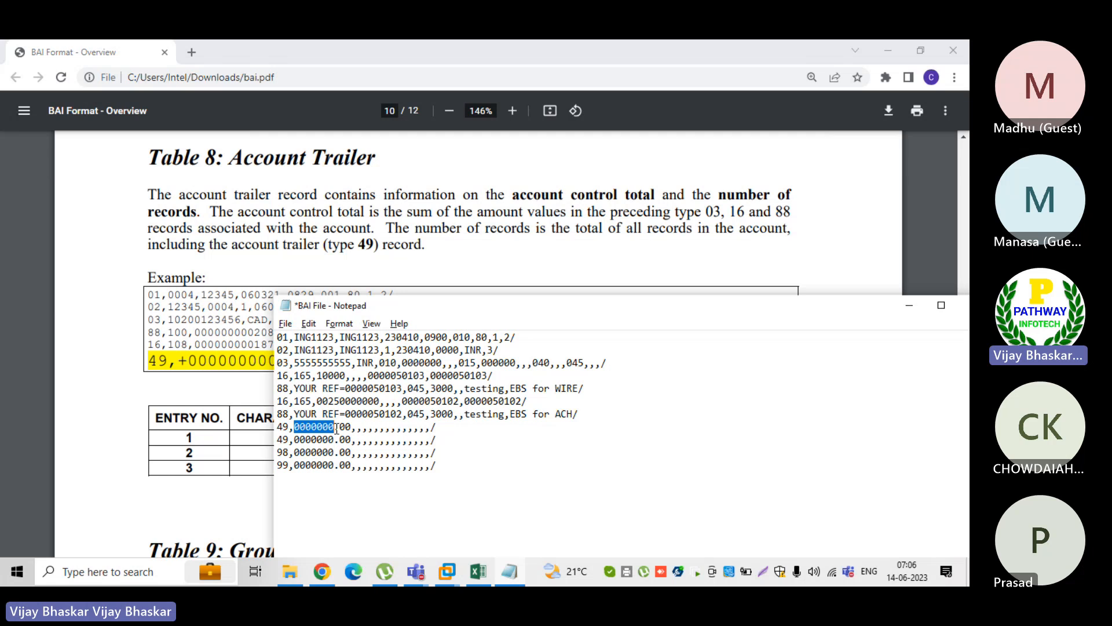
Mark Account Control Total and Number of Records in the PDF's Account Trailer layout
click(127, 472)
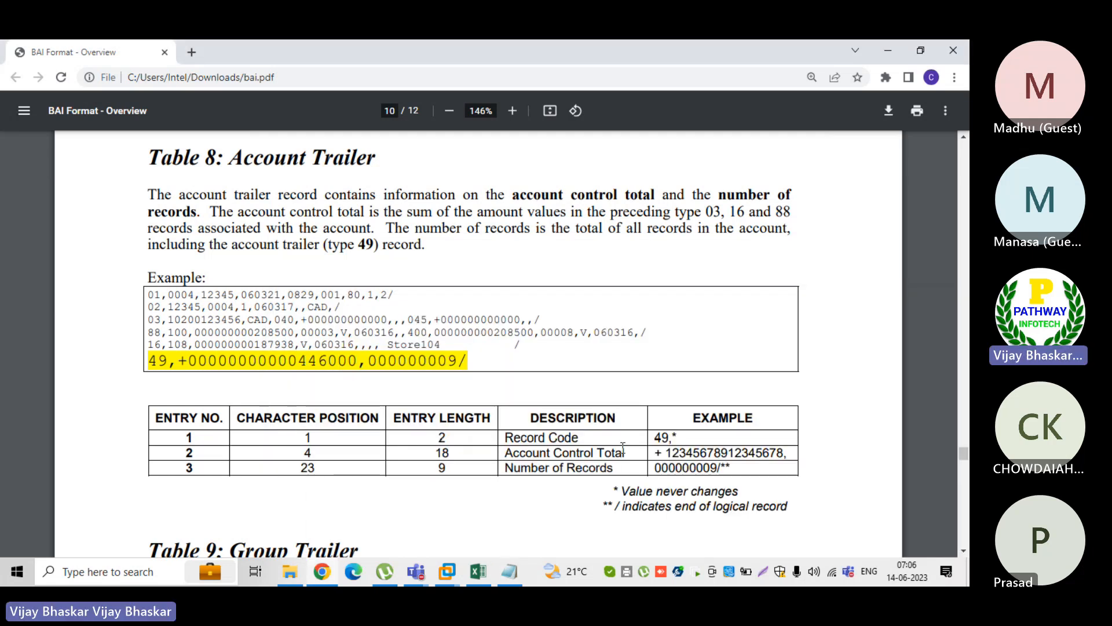
drag(680, 438, 509, 457)
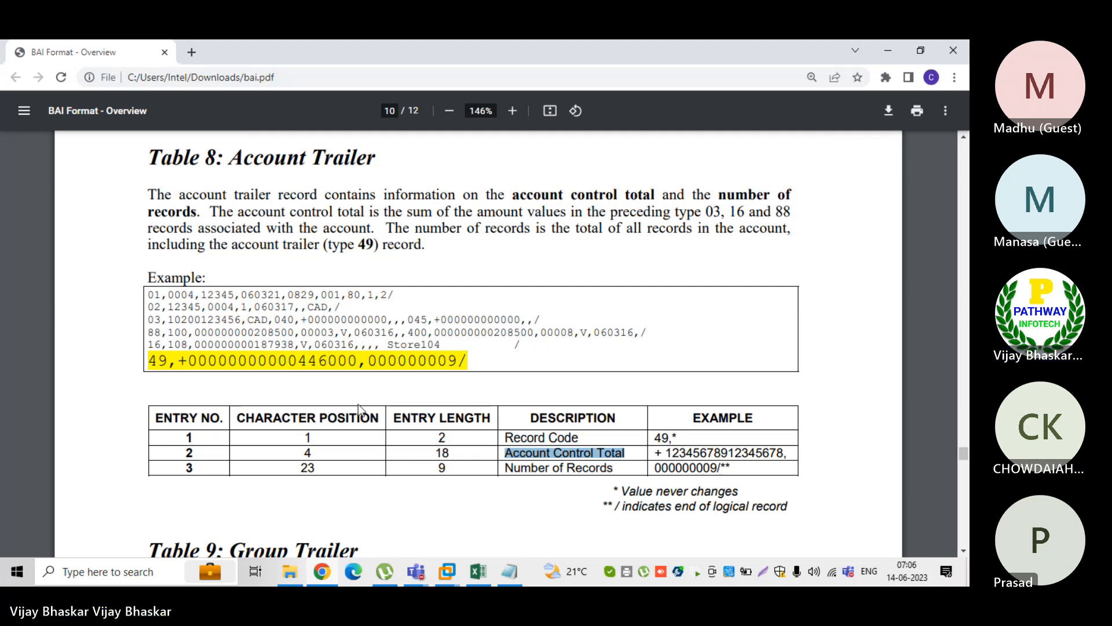
drag(616, 469, 518, 462)
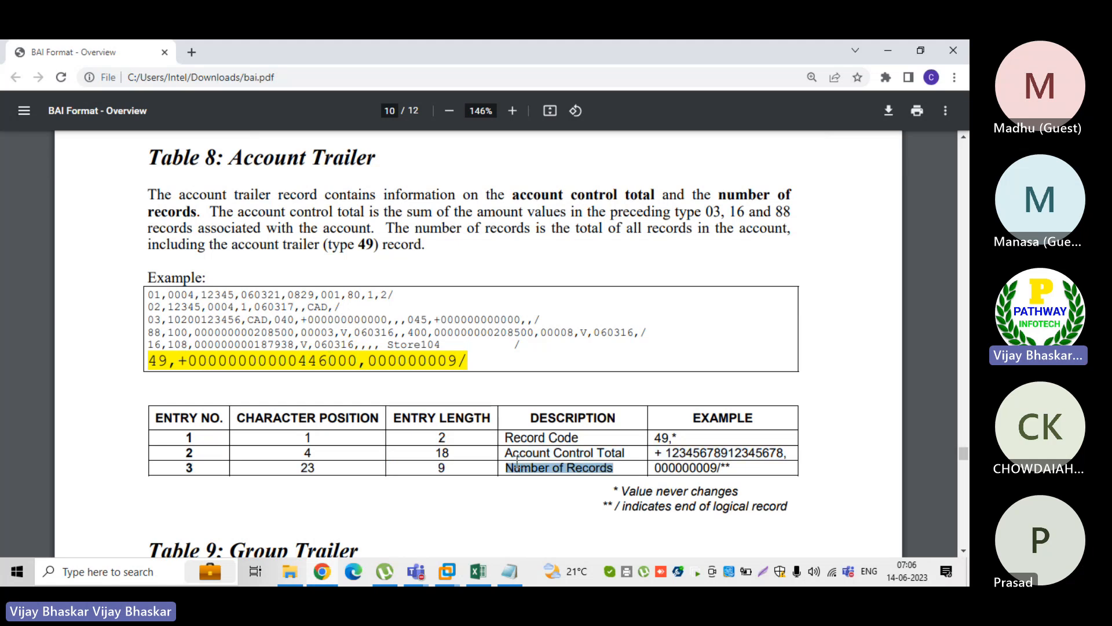
Review the BAI file's records and mark the record count 000000009/ in the PDF's Account Trailer example
click(509, 571)
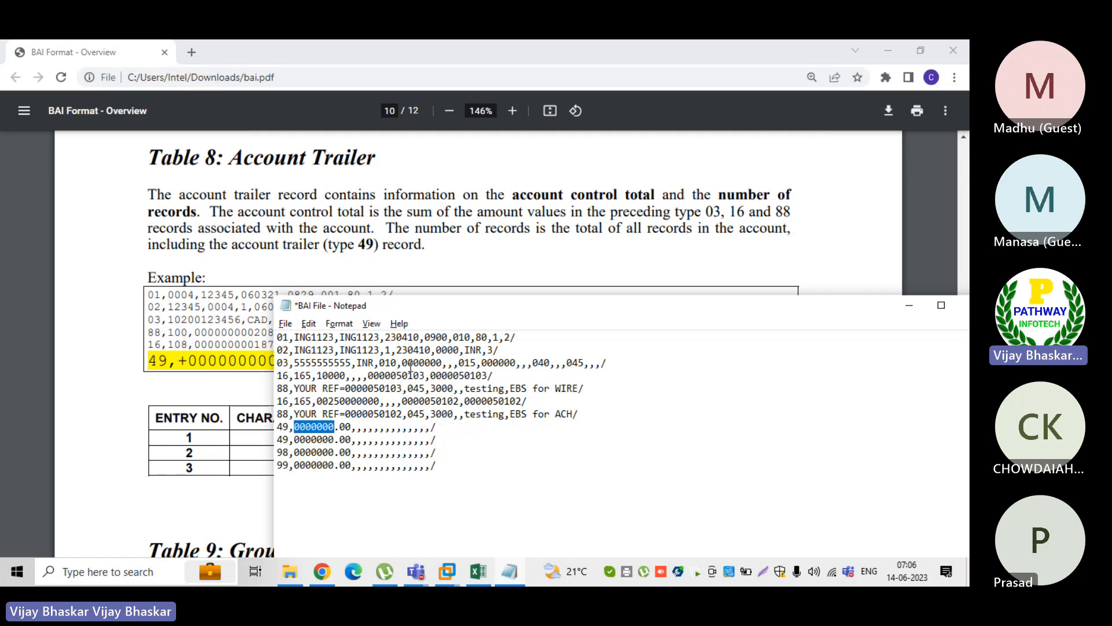
click(472, 364)
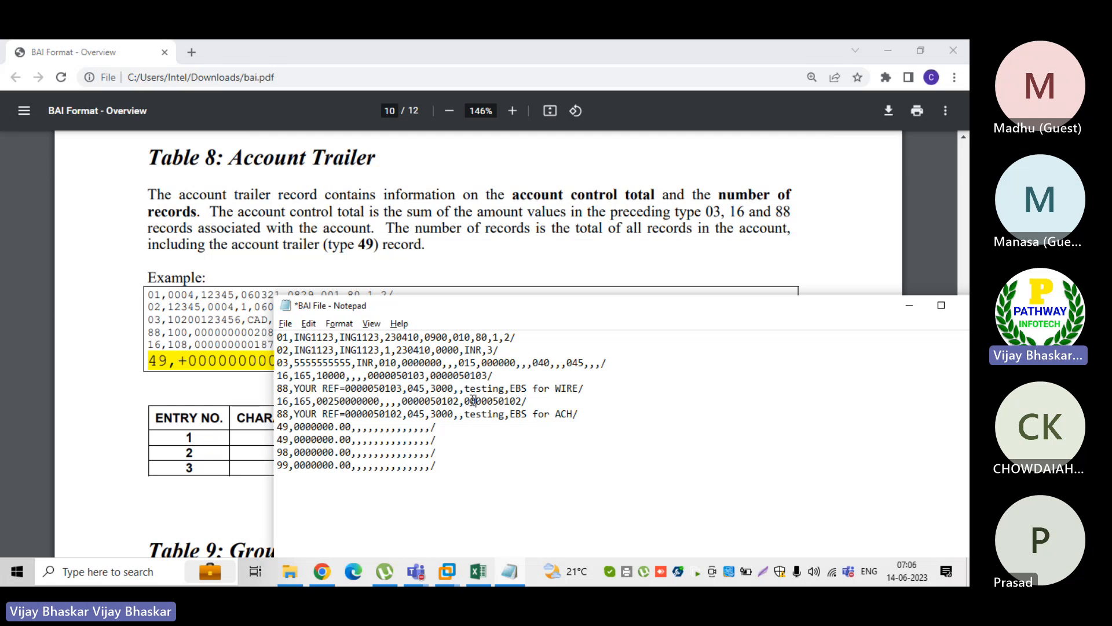
click(117, 431)
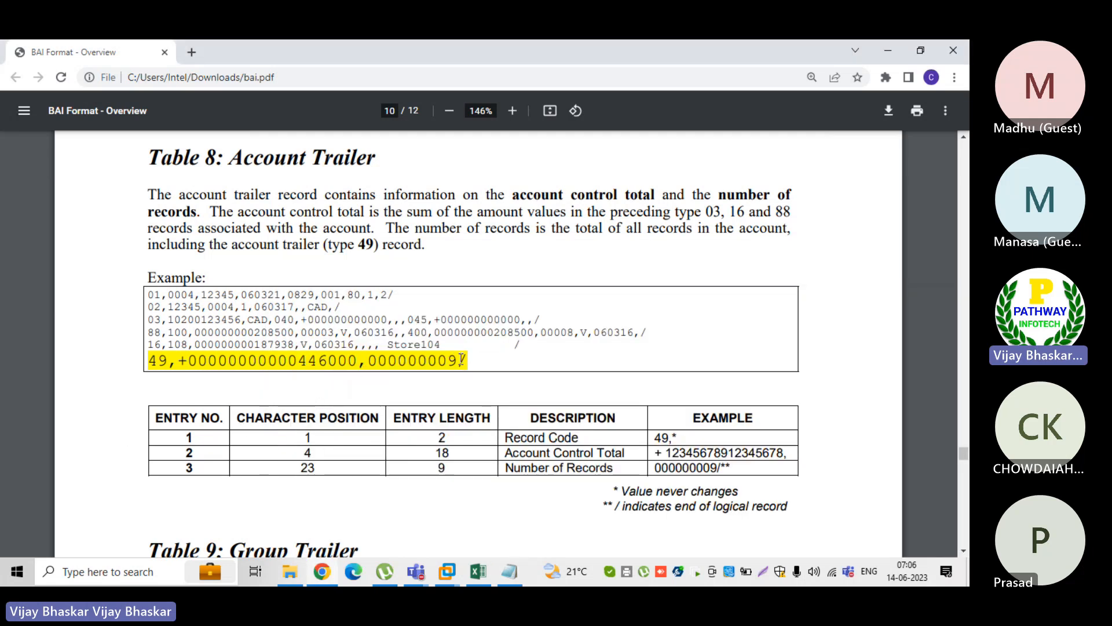
drag(461, 359, 371, 359)
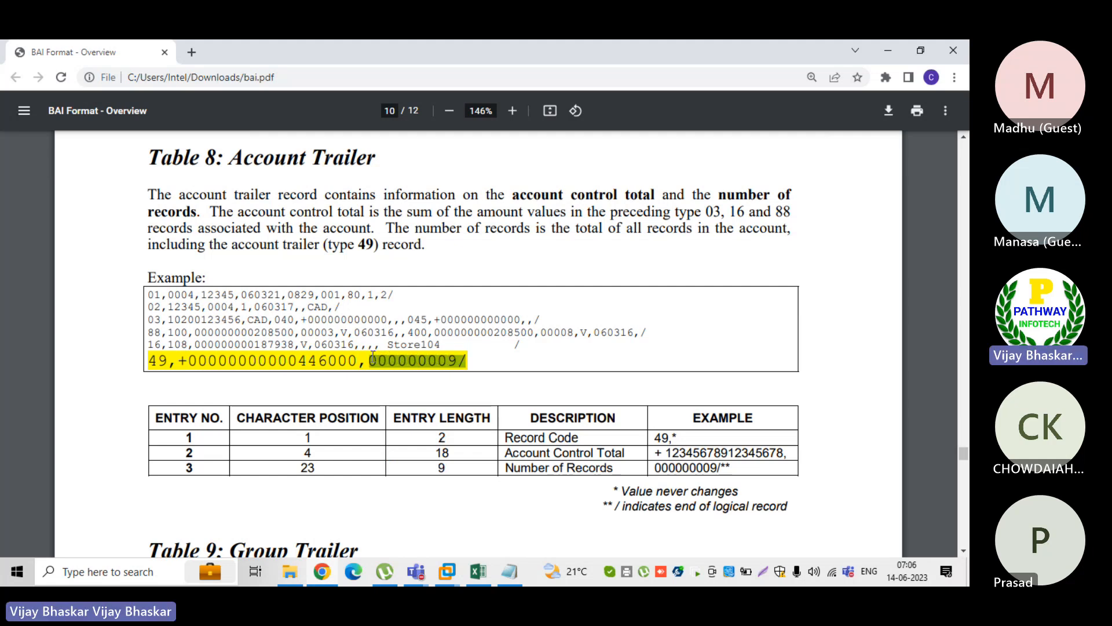
Mark the WIRE transaction's 16 and 88 records and the ACH transaction's 16 and 88 records in the BAI file
click(512, 572)
drag(277, 375, 591, 385)
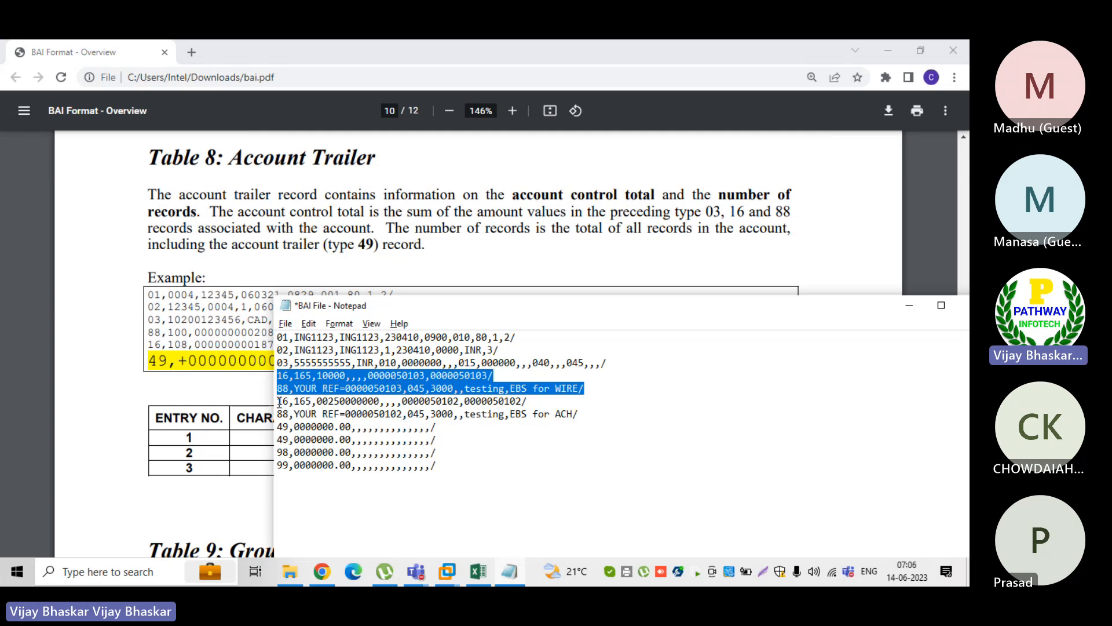
drag(278, 400, 580, 414)
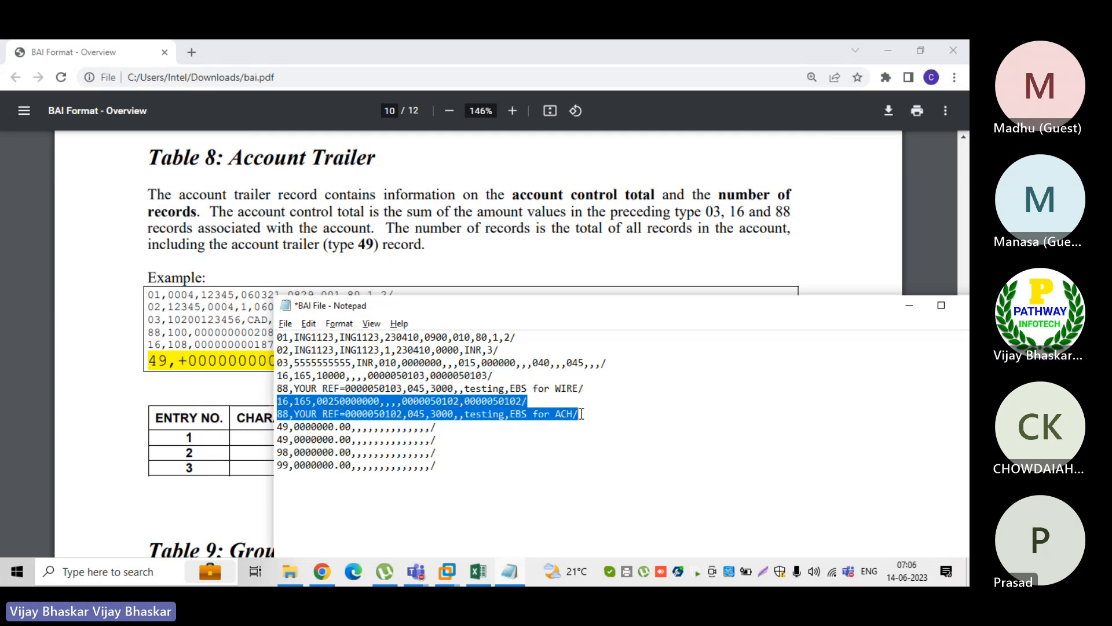
Compare the PDF's Account Trailer layout with the 49 records in the BAI file
click(102, 431)
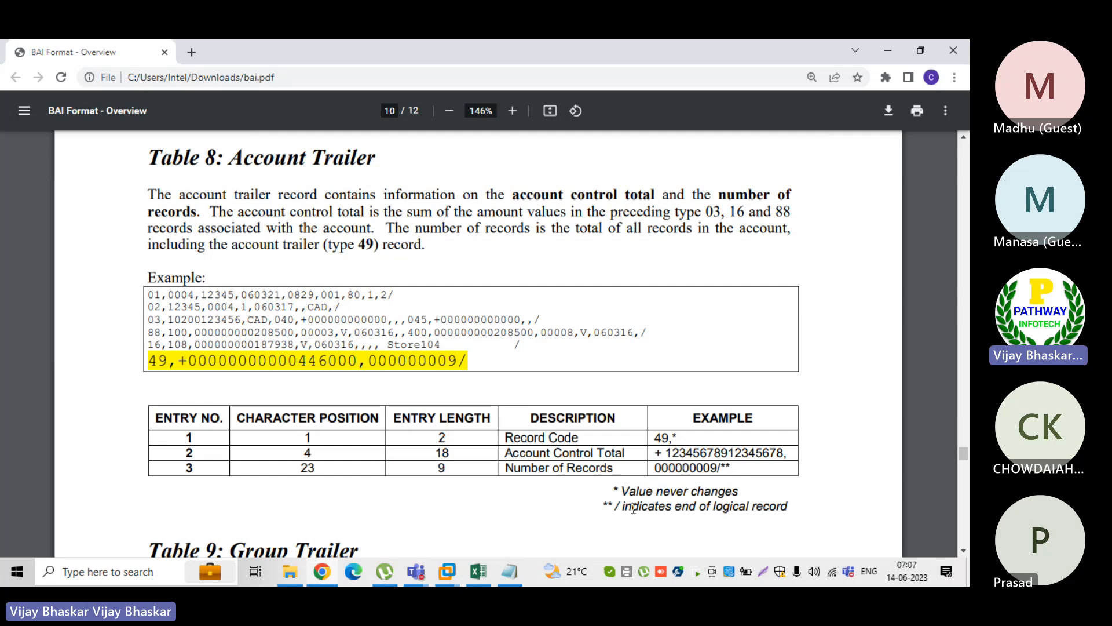
click(510, 572)
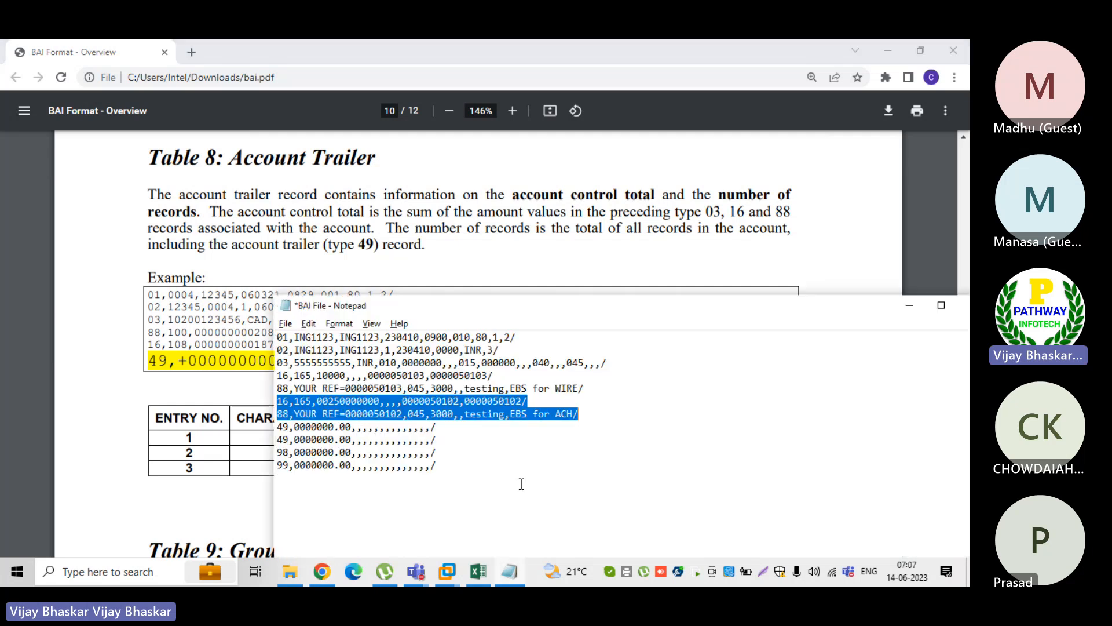
click(450, 429)
click(122, 466)
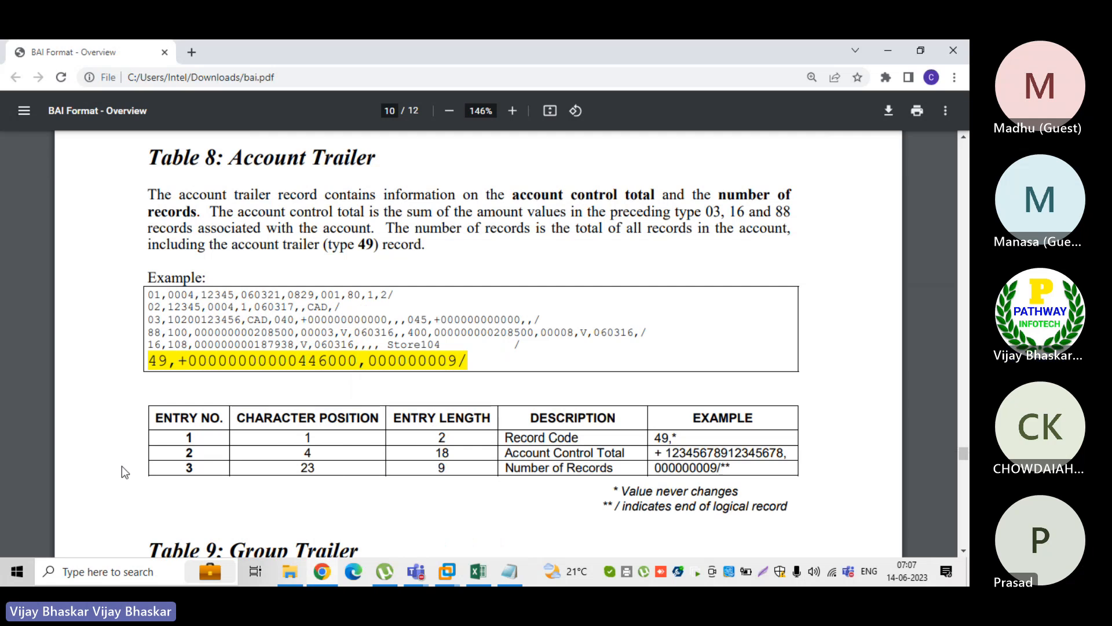
click(510, 573)
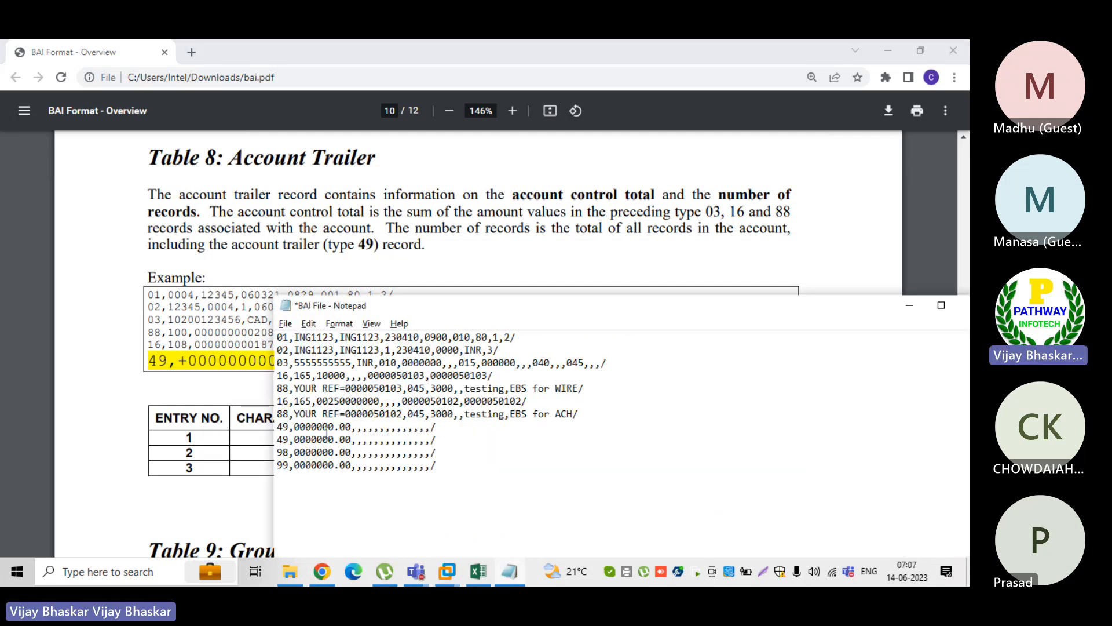
click(142, 477)
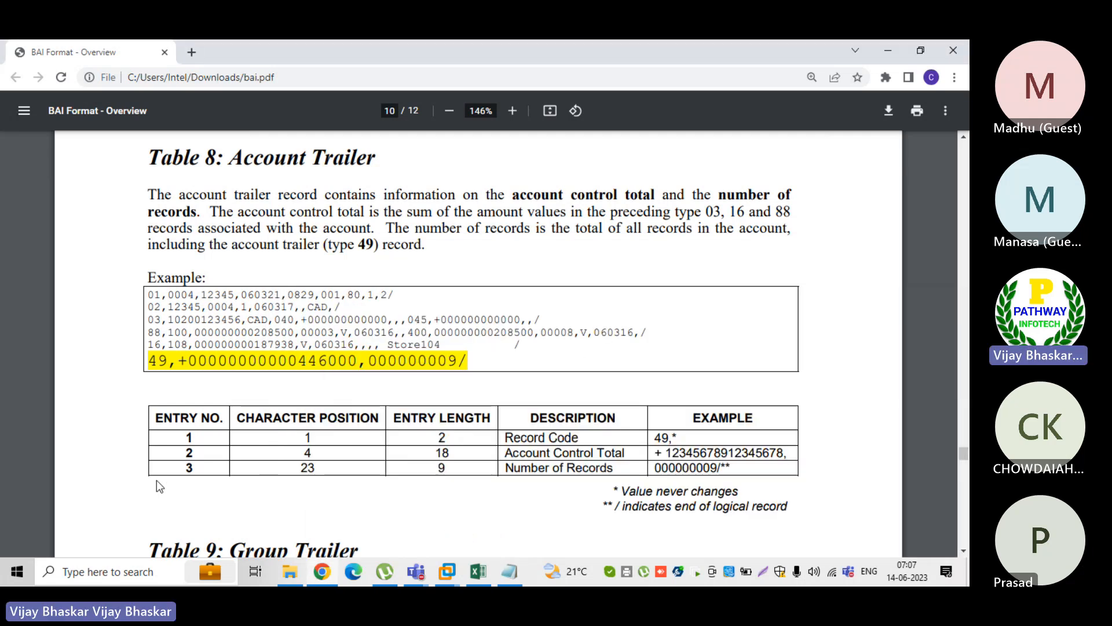
Find the PDF's Group Trailer layout and mark the 98 record and the first 49 record in the BAI file
scroll(157, 480, down, 6)
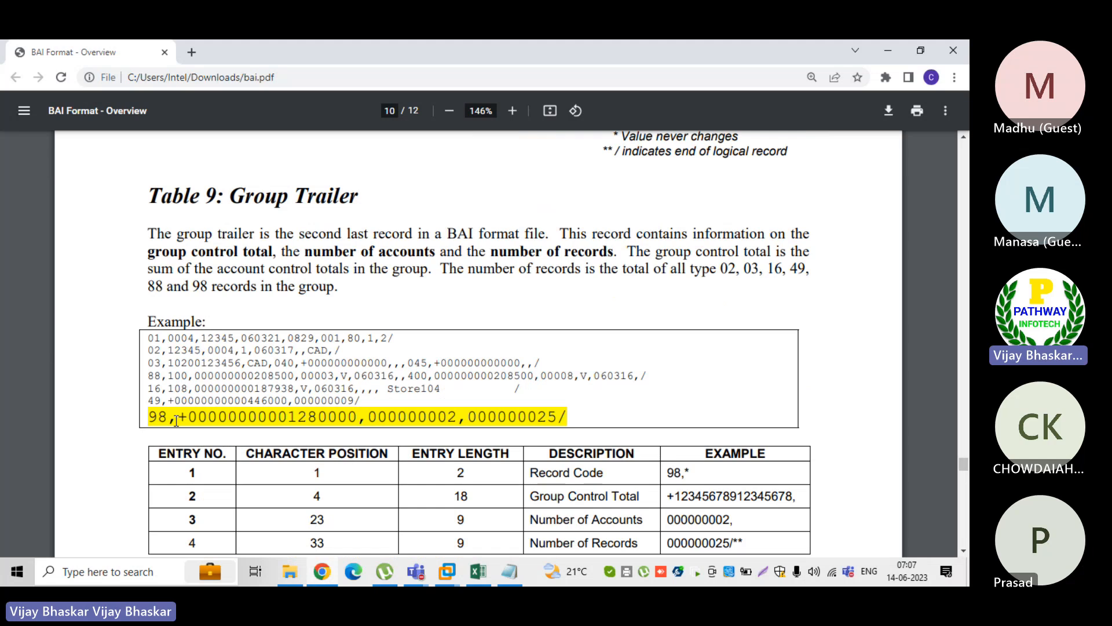
scroll(173, 406, down, 2)
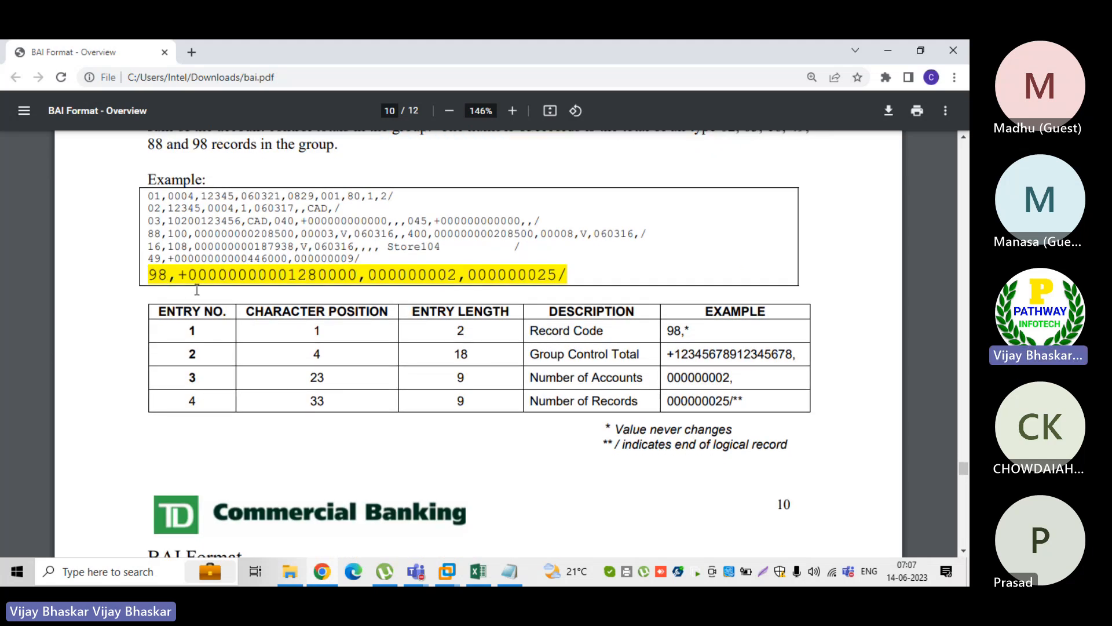
click(509, 572)
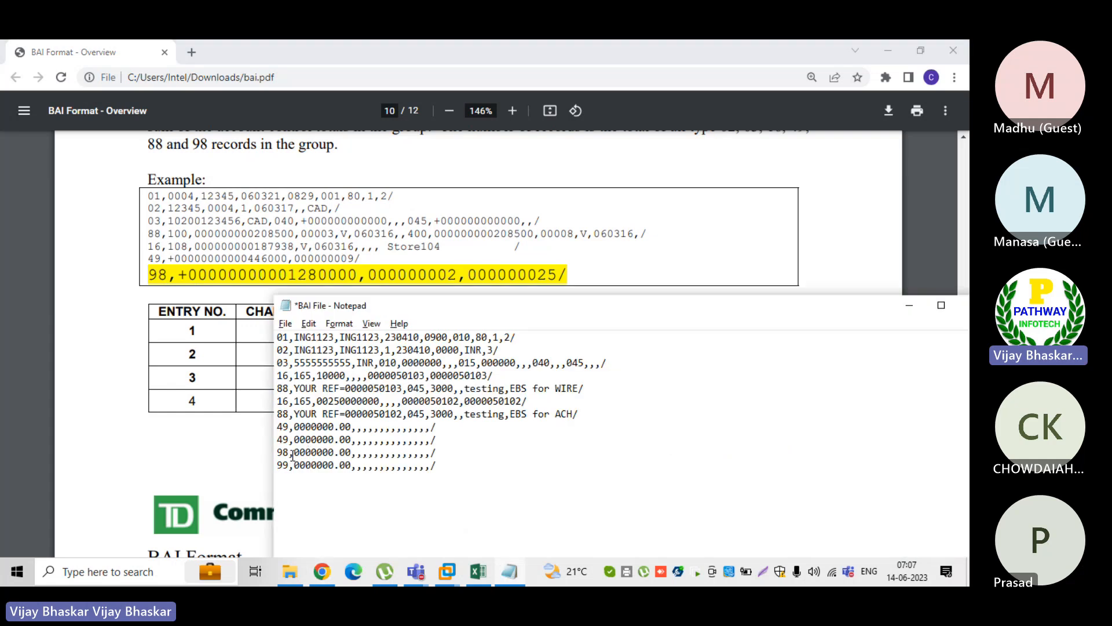
drag(279, 452, 454, 452)
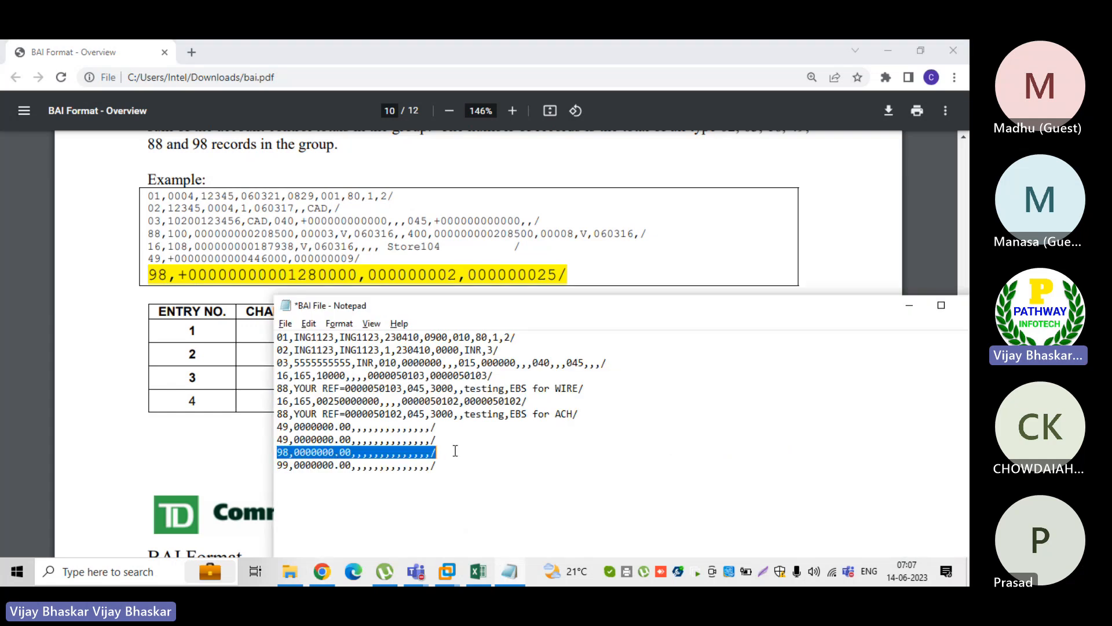
click(436, 427)
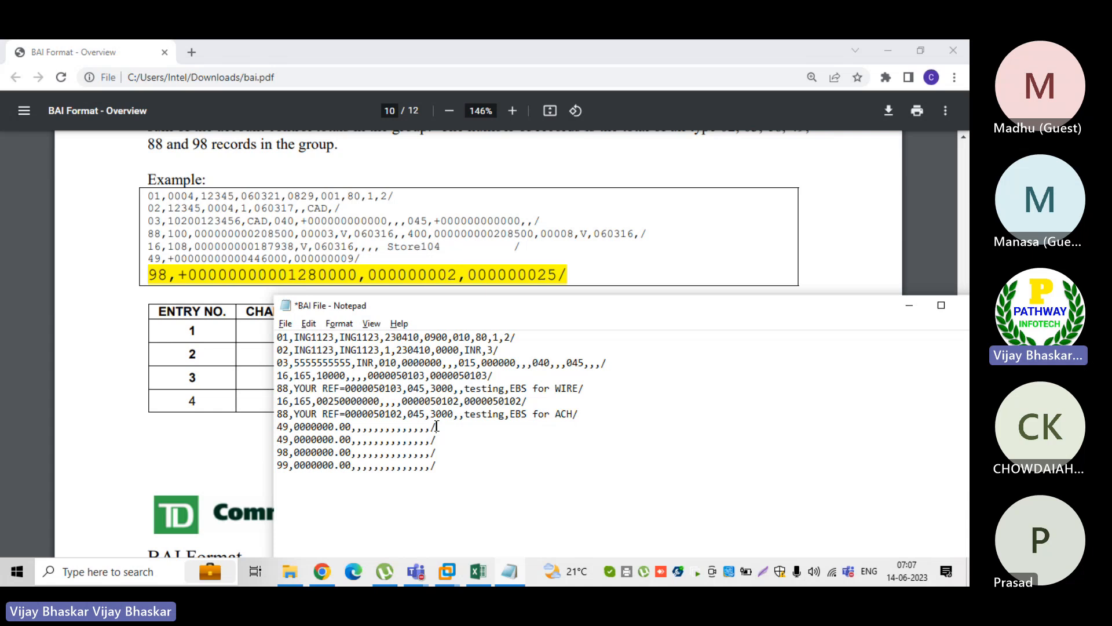
drag(436, 426, 276, 426)
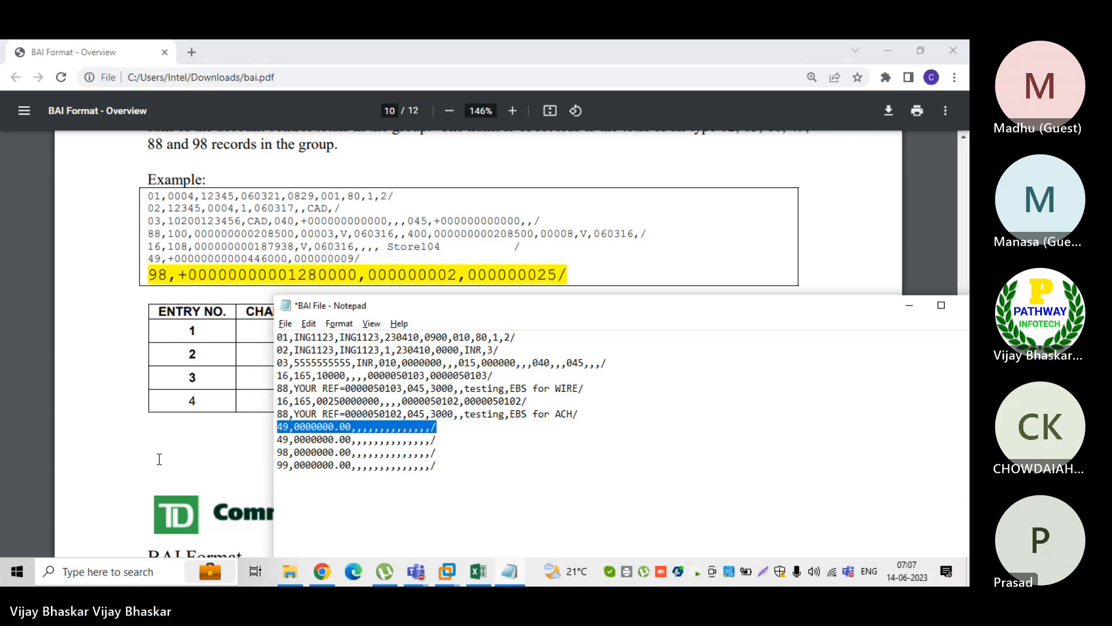
Compare Group Control Total, Number of Accounts and Number of Records in the PDF's Group Trailer layout with the BAI file's 98 record
click(244, 378)
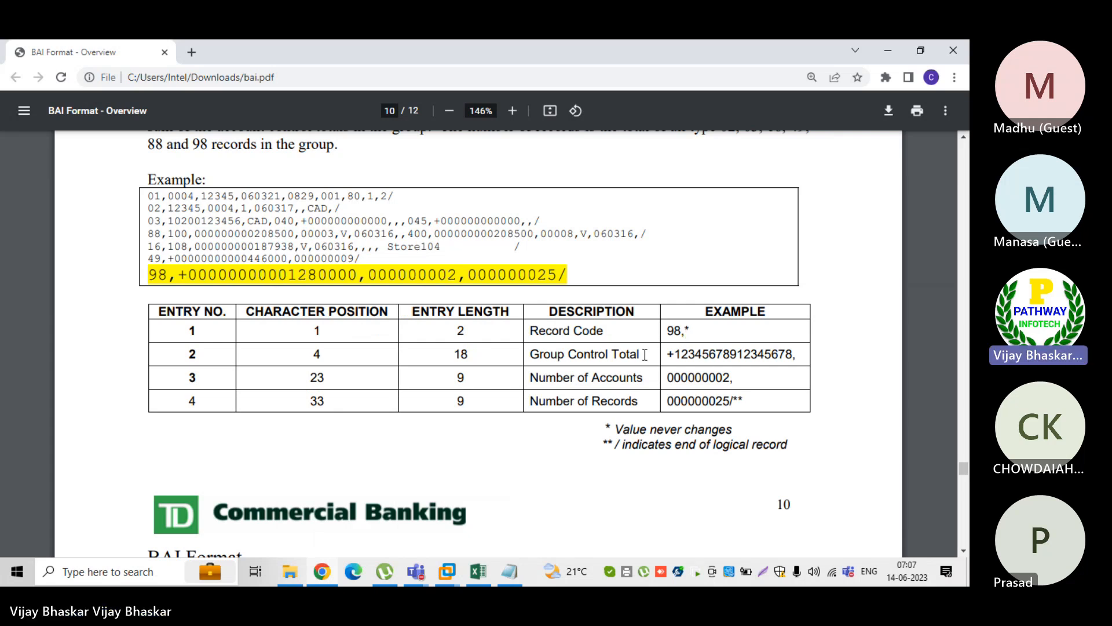
drag(640, 354, 538, 354)
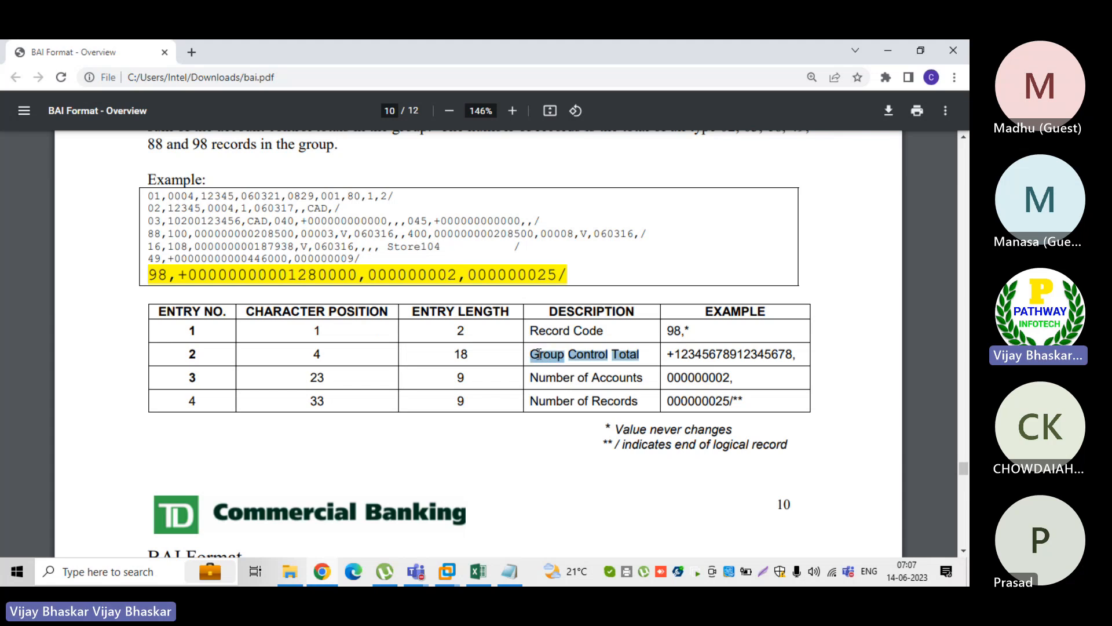
click(509, 572)
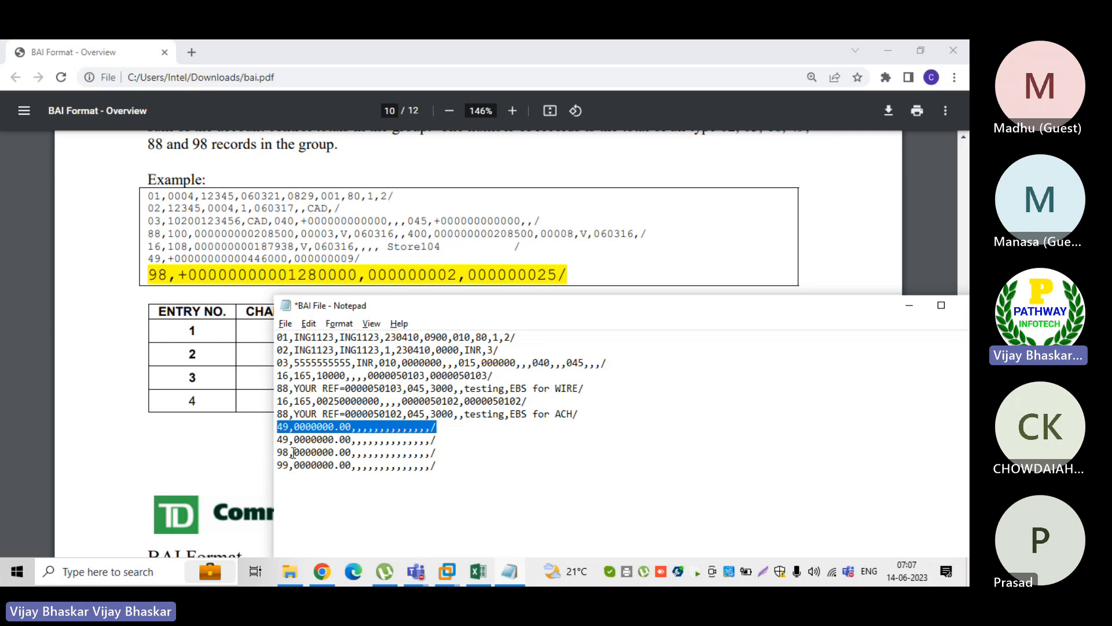
drag(293, 452, 335, 454)
key(alt+Tab)
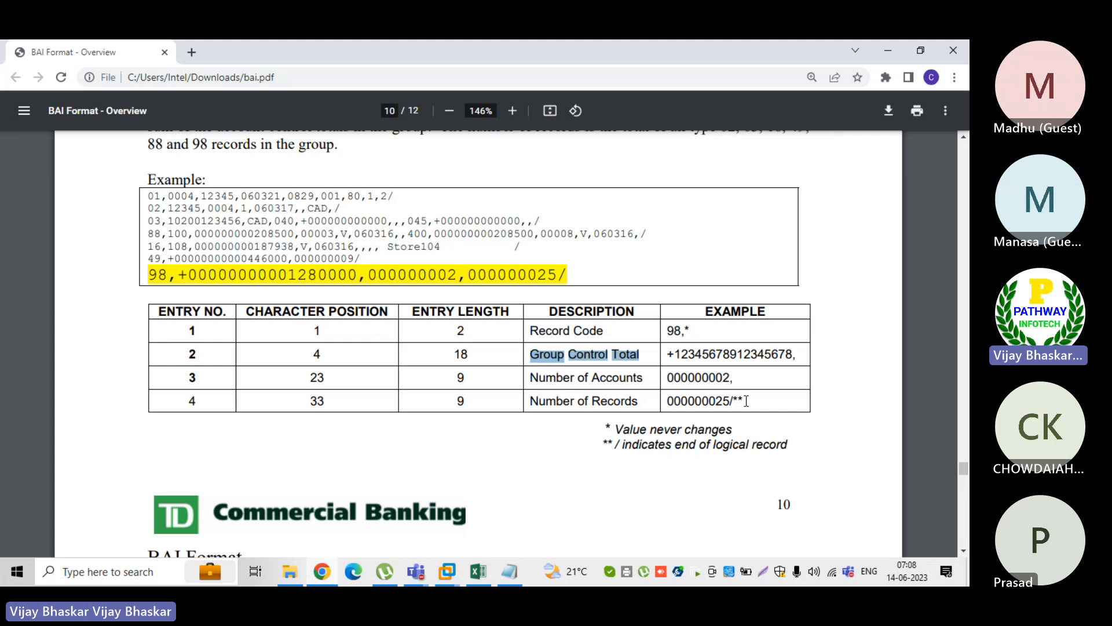
drag(746, 401, 667, 379)
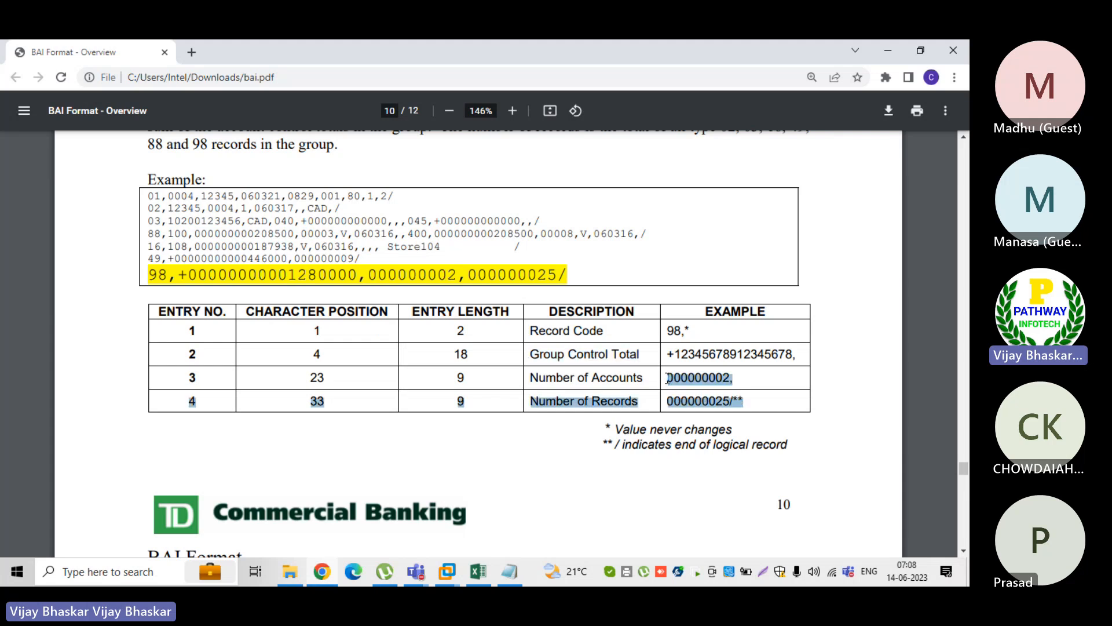
click(547, 457)
Find the PDF's File Trailer layout and mark the record code 99 in the BAI file
scroll(548, 459, down, 4)
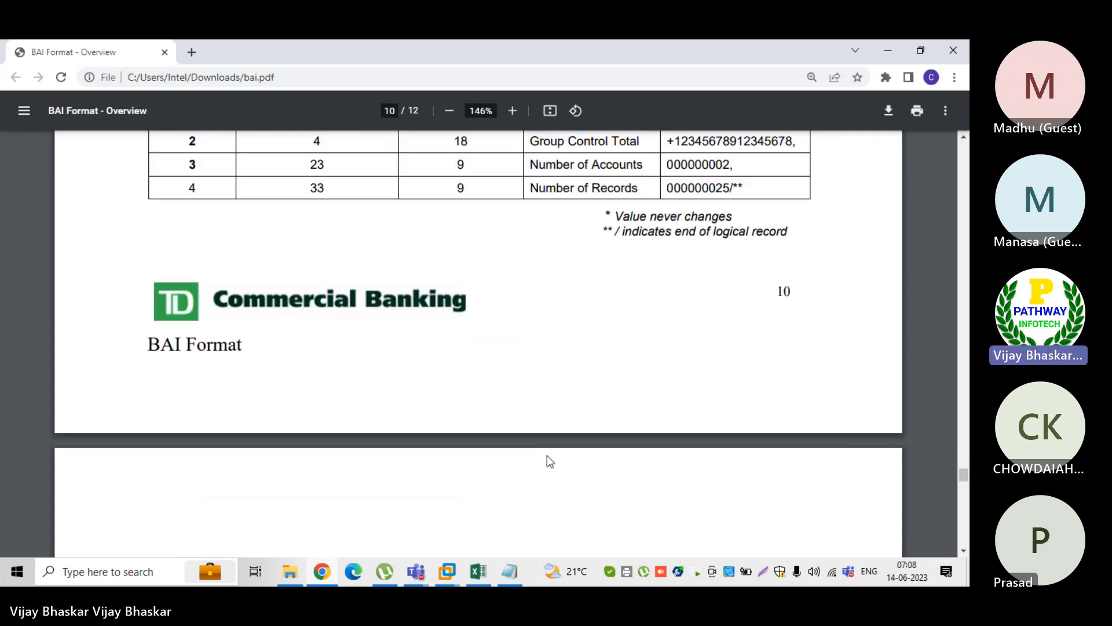
scroll(547, 456, down, 6)
scroll(547, 454, down, 1)
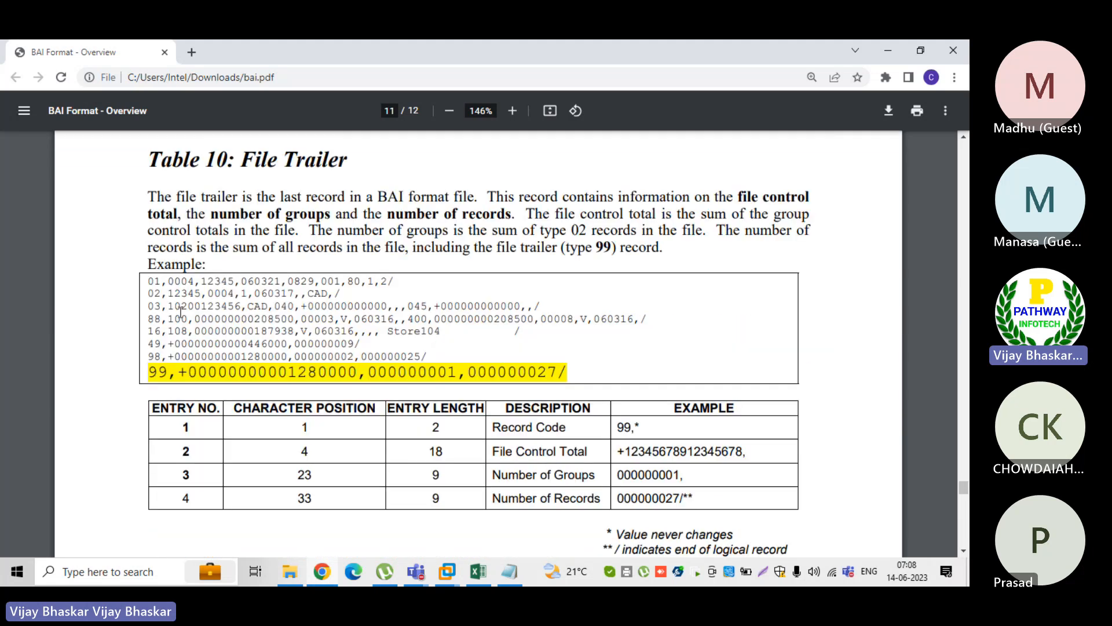
key(alt+Tab)
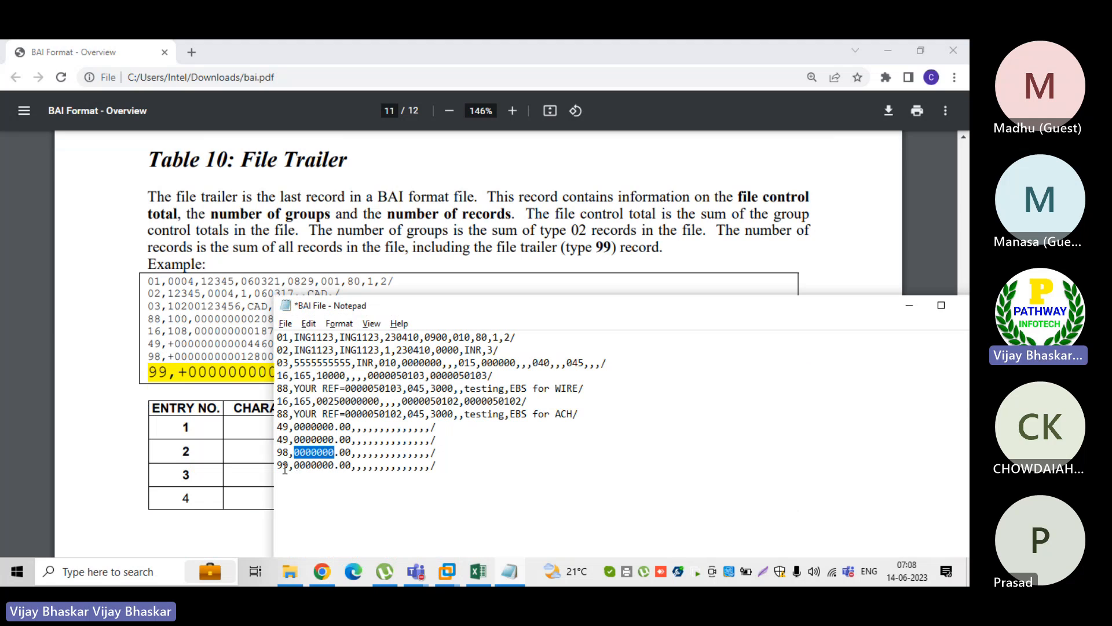
drag(277, 465, 293, 465)
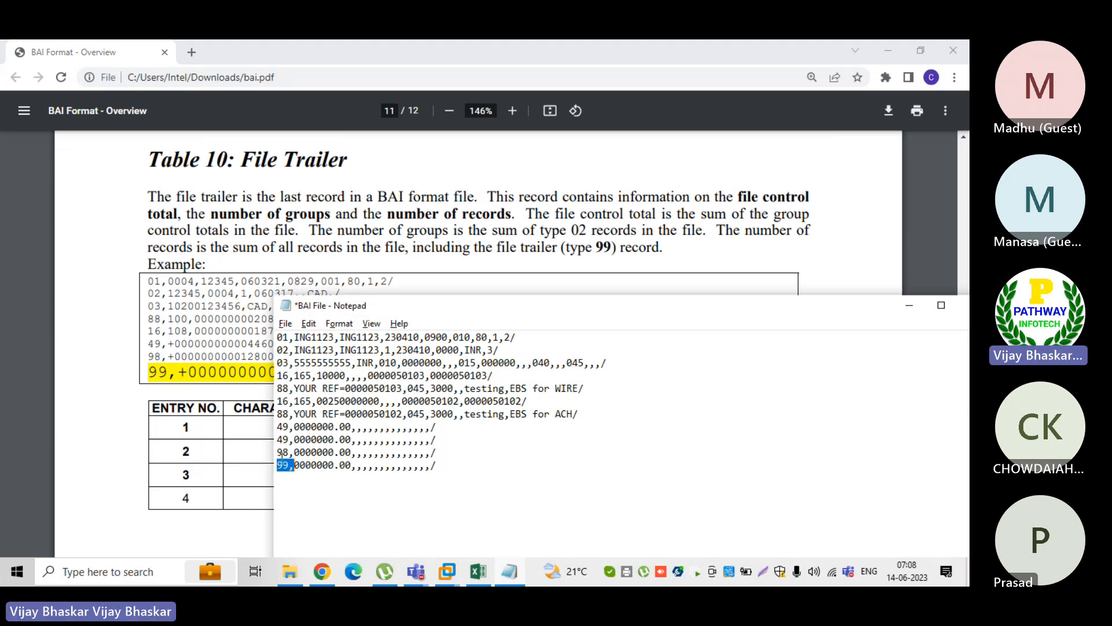
click(110, 438)
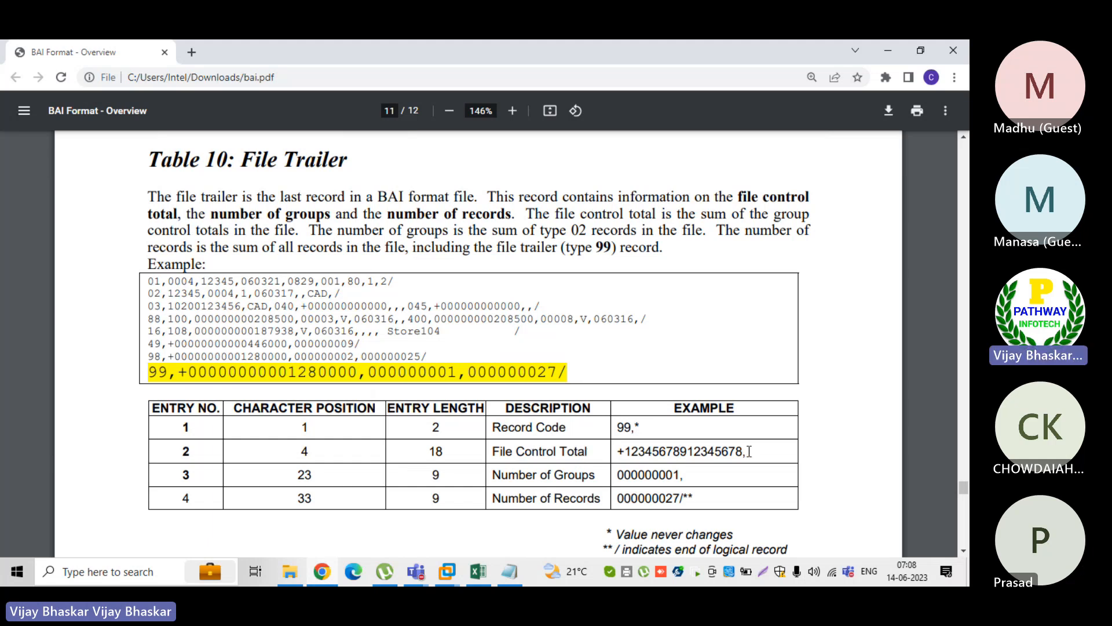
Mark Number of Groups in the PDF's File Trailer layout and check it against the 99 record in the BAI file
drag(746, 452, 492, 480)
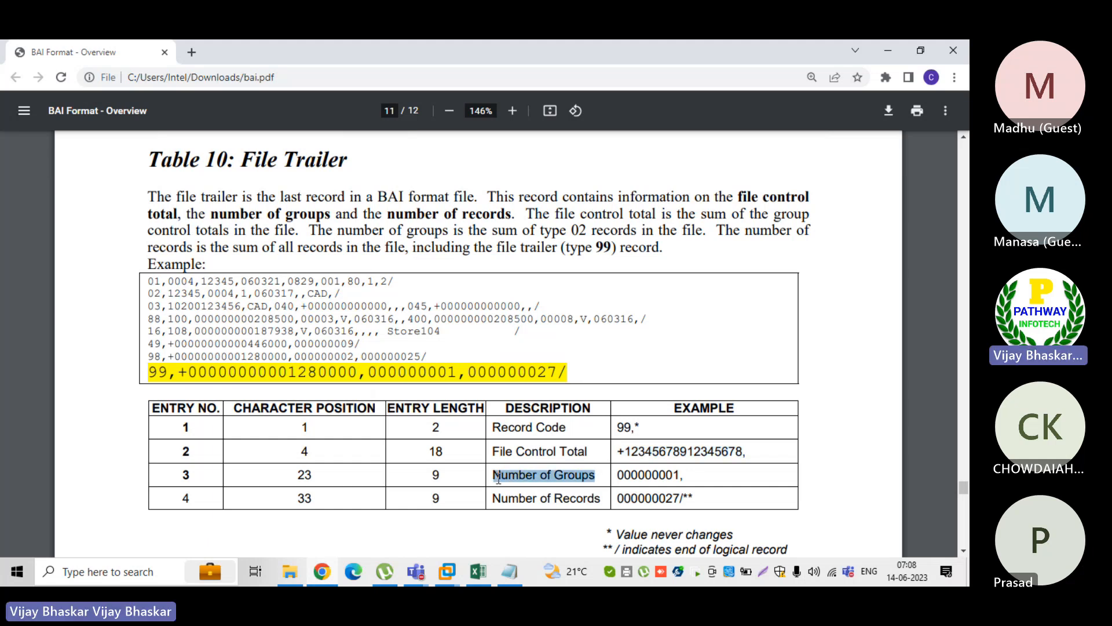
click(684, 474)
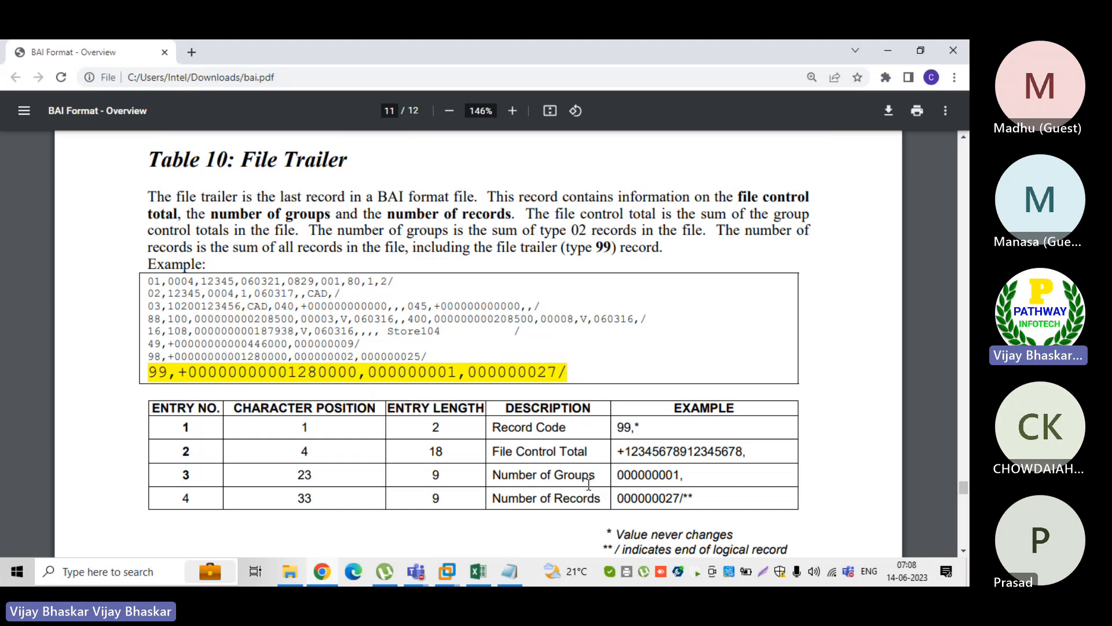
key(alt+Tab)
click(449, 462)
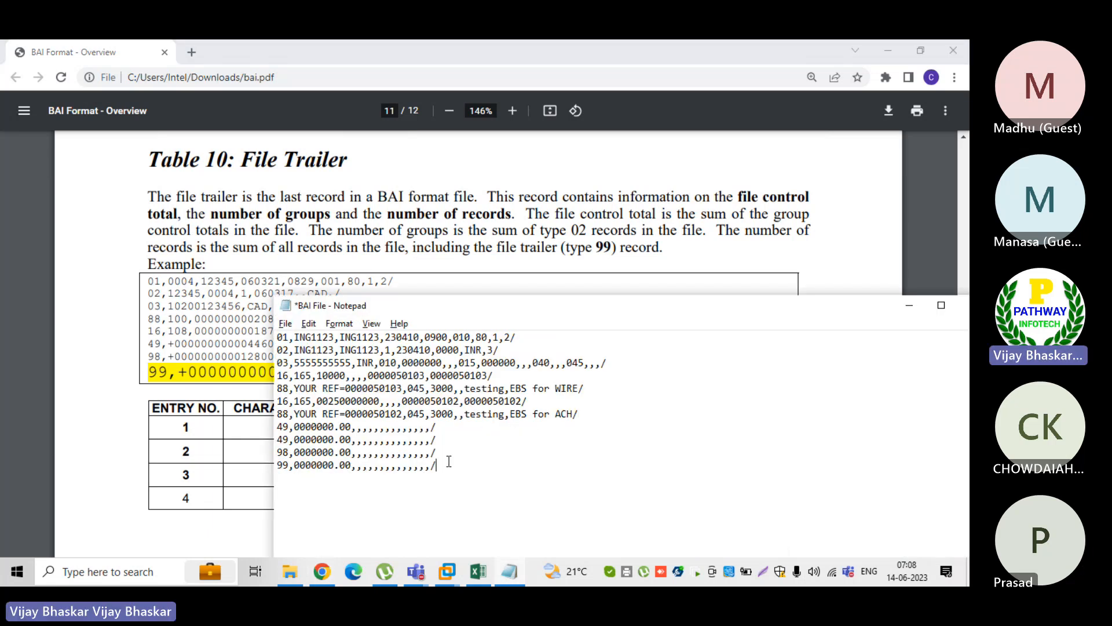
Mark the type 02 reference in the PDF's File Trailer description and the 02 record in its example
click(620, 283)
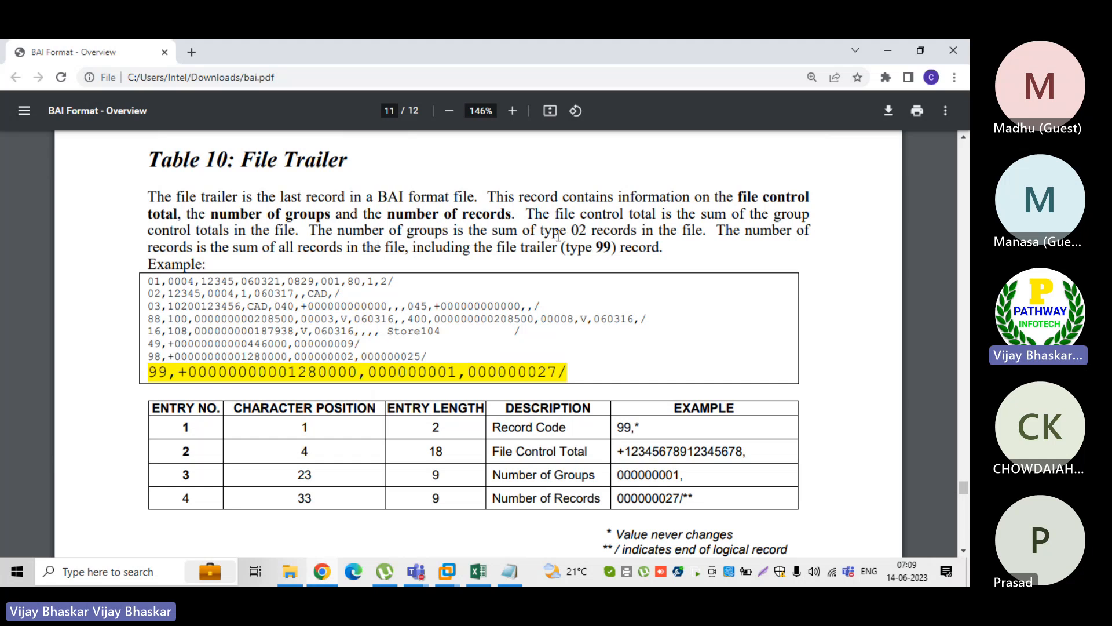
double_click(584, 230)
drag(148, 293, 172, 292)
mouse_move(355, 284)
mouse_down()
mouse_move(197, 287)
mouse_move(336, 292)
mouse_up()
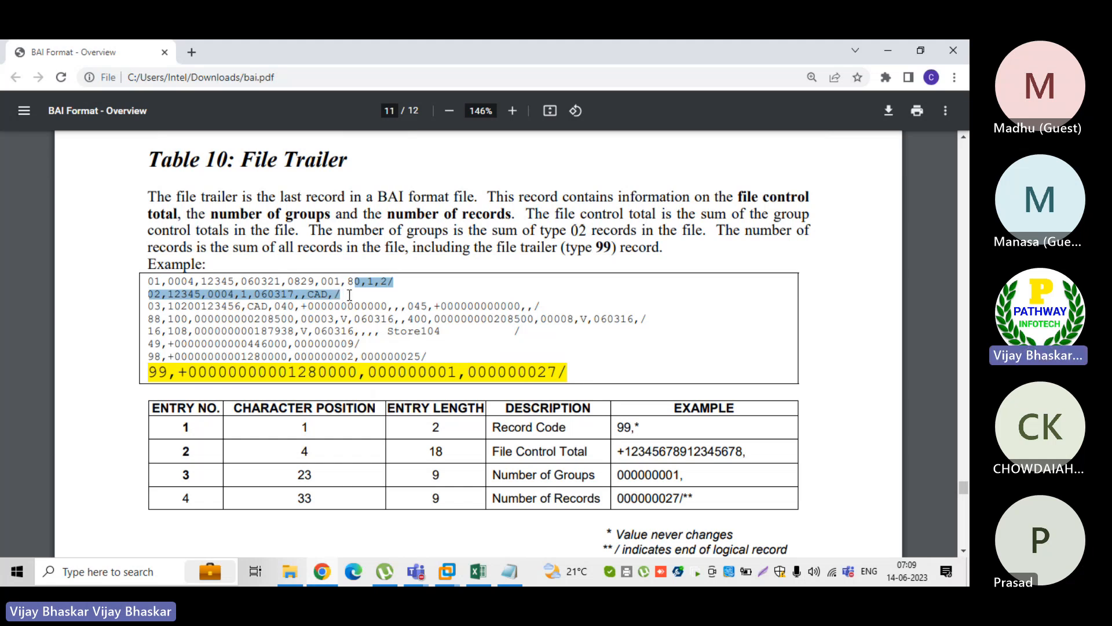
click(349, 296)
drag(348, 295, 148, 294)
Mark the first account's 16 records and its 88 record in the Sample File Layout of the PDF's Appendix
scroll(537, 470, down, 3)
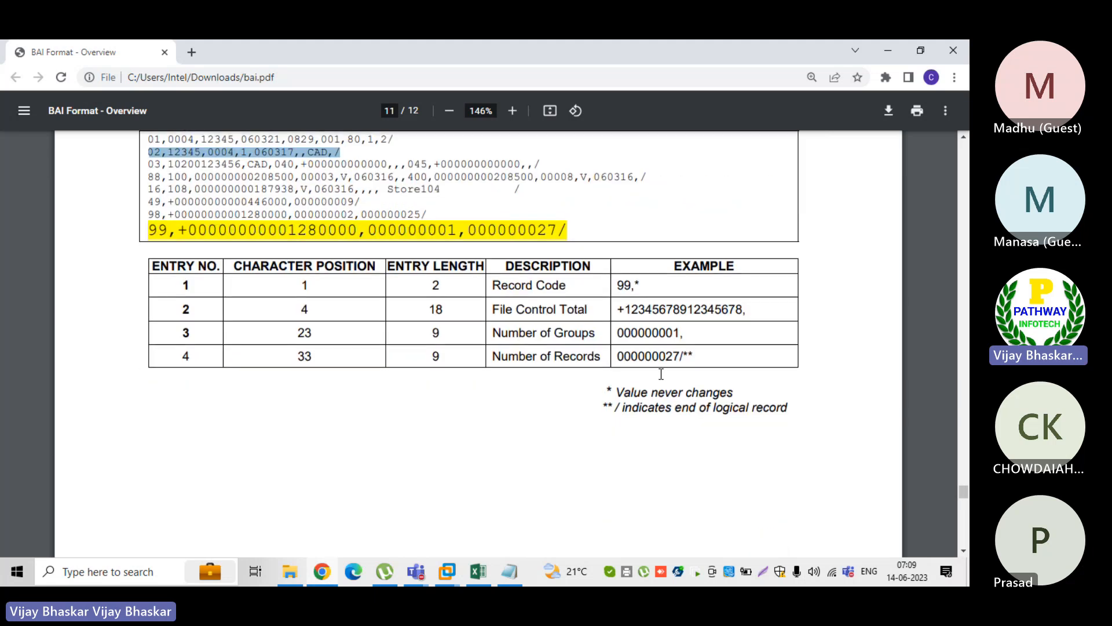
scroll(533, 438, down, 5)
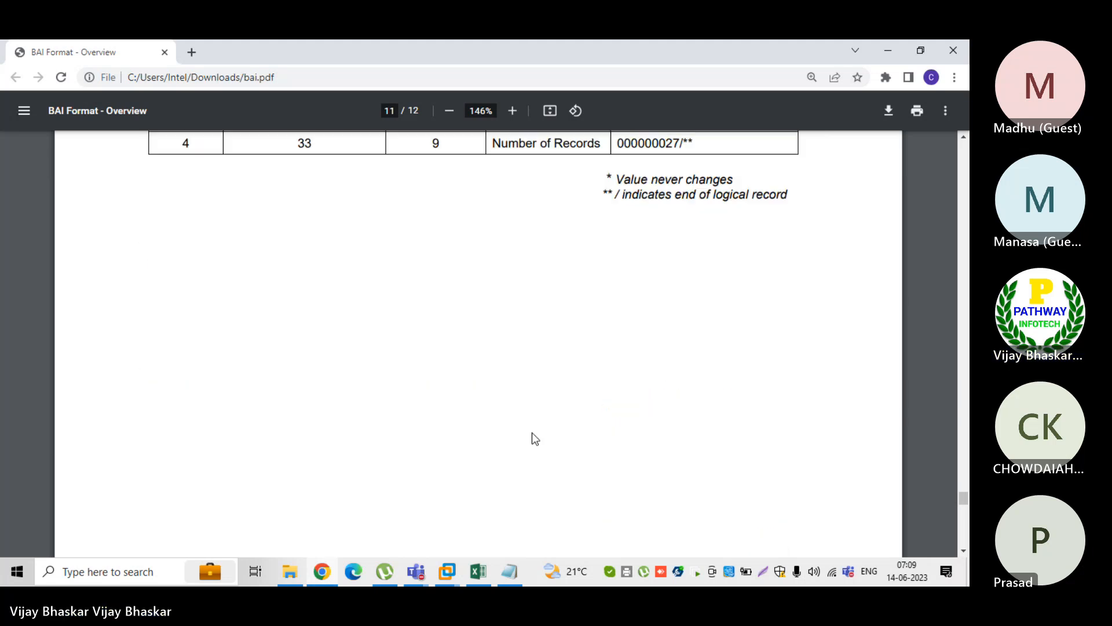
scroll(533, 439, down, 5)
scroll(533, 435, down, 5)
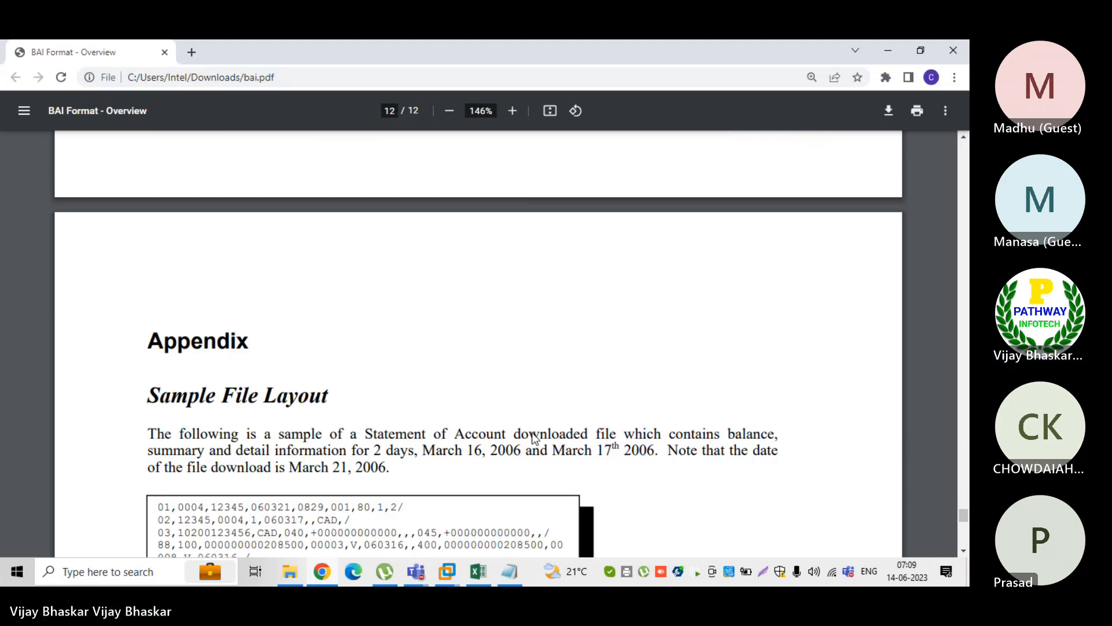
scroll(533, 434, down, 5)
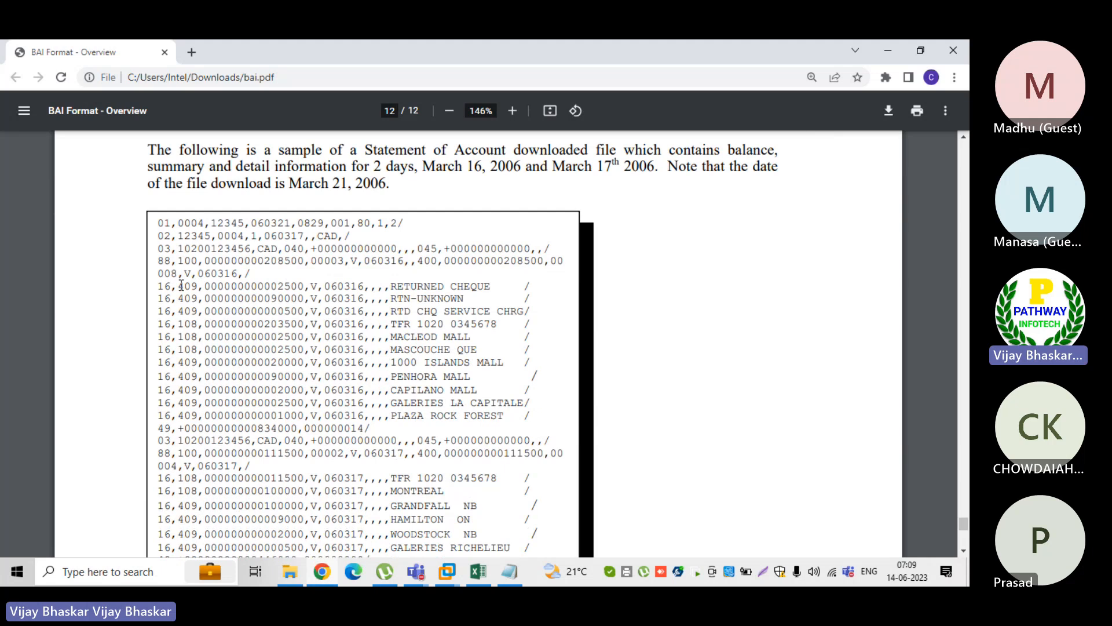
scroll(182, 285, down, 3)
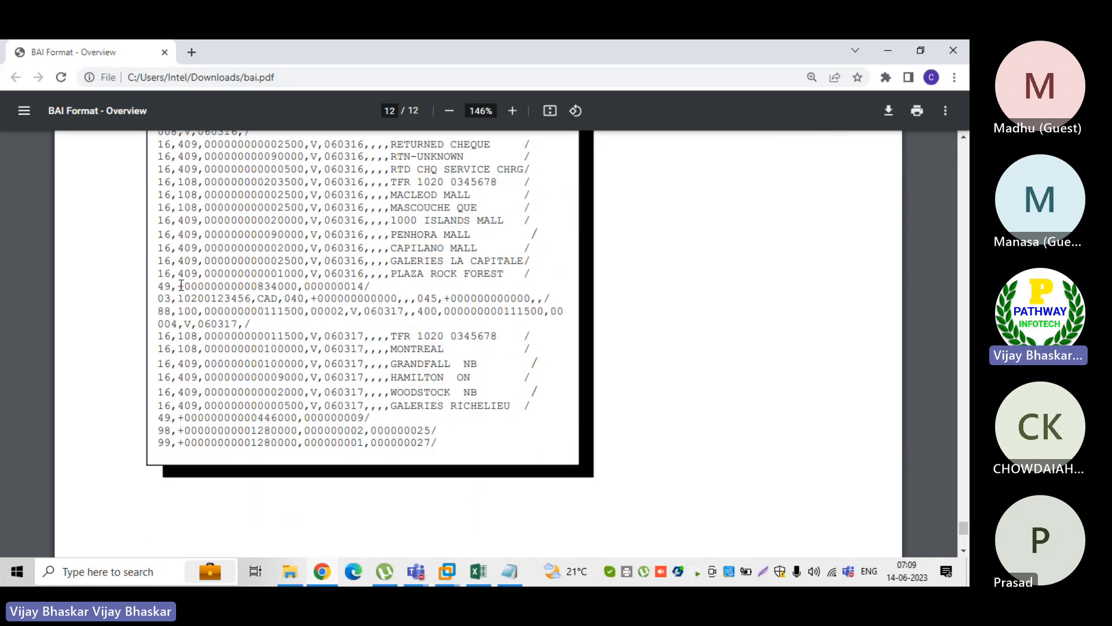
scroll(181, 285, up, 1)
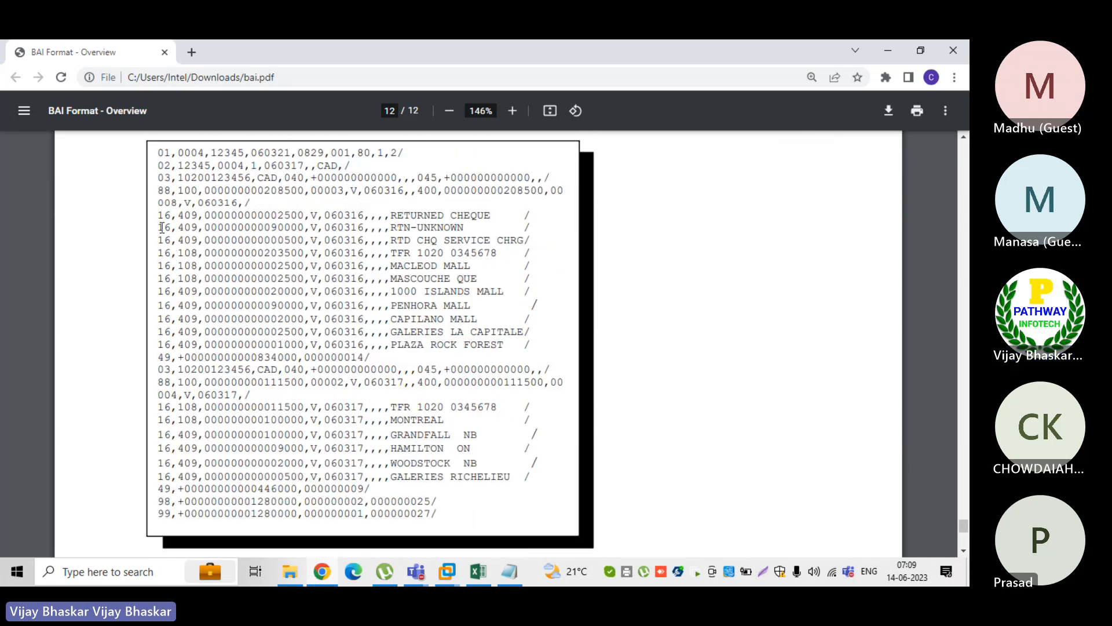
drag(161, 215, 429, 346)
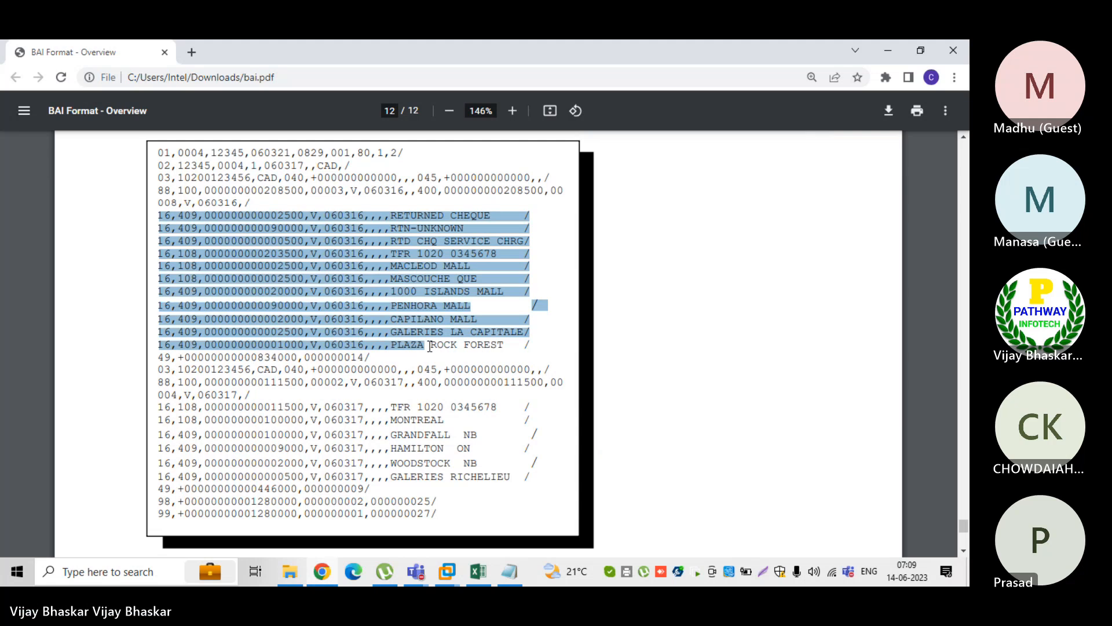
drag(429, 346, 514, 346)
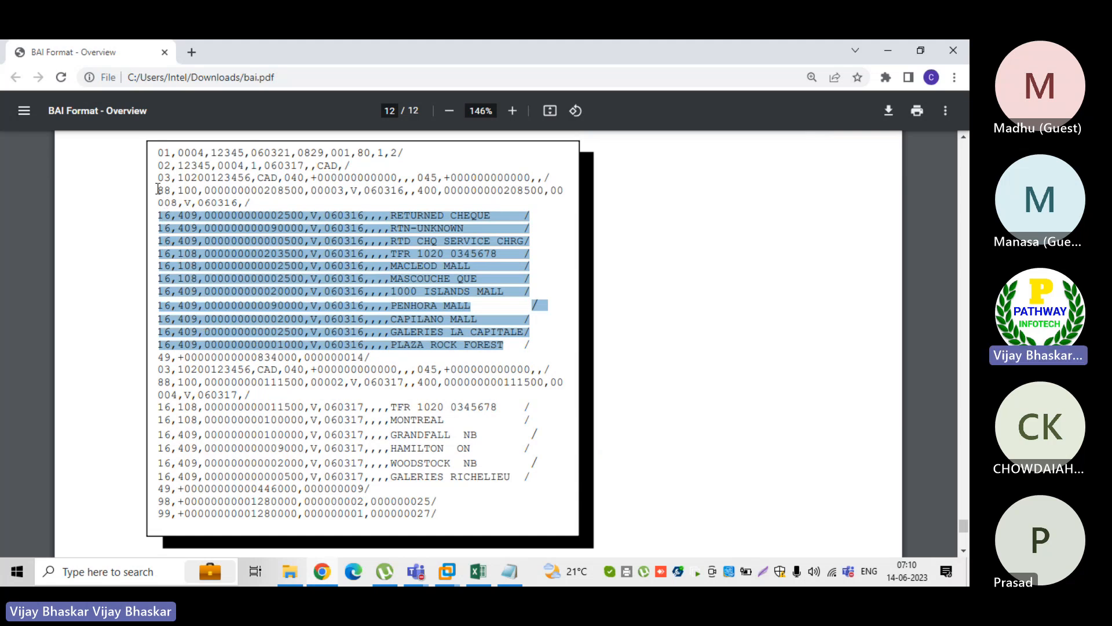
drag(158, 190, 563, 192)
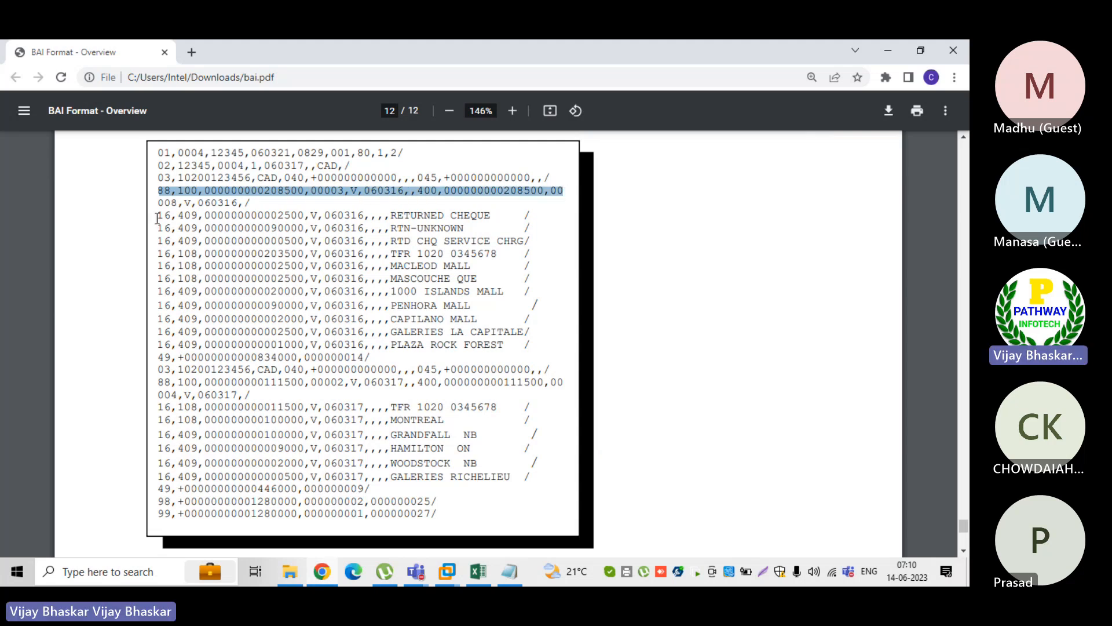
drag(161, 214, 500, 350)
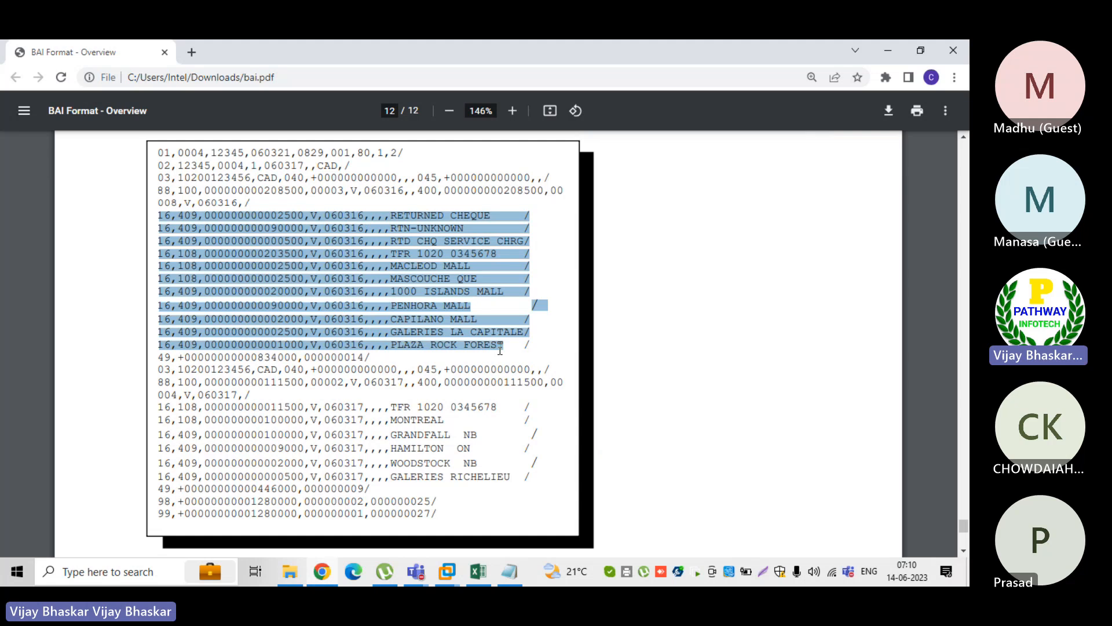
Mark the first account's block from its 03 to its 49 record and the code 409 in the sample file
click(159, 177)
drag(160, 177, 440, 358)
click(226, 194)
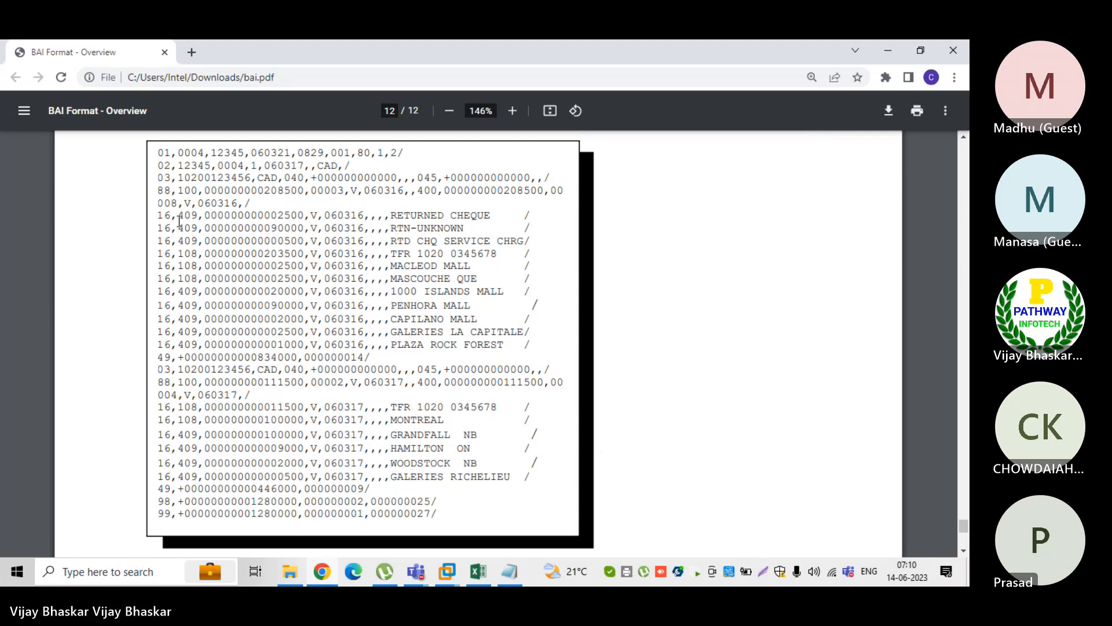
drag(179, 215, 197, 222)
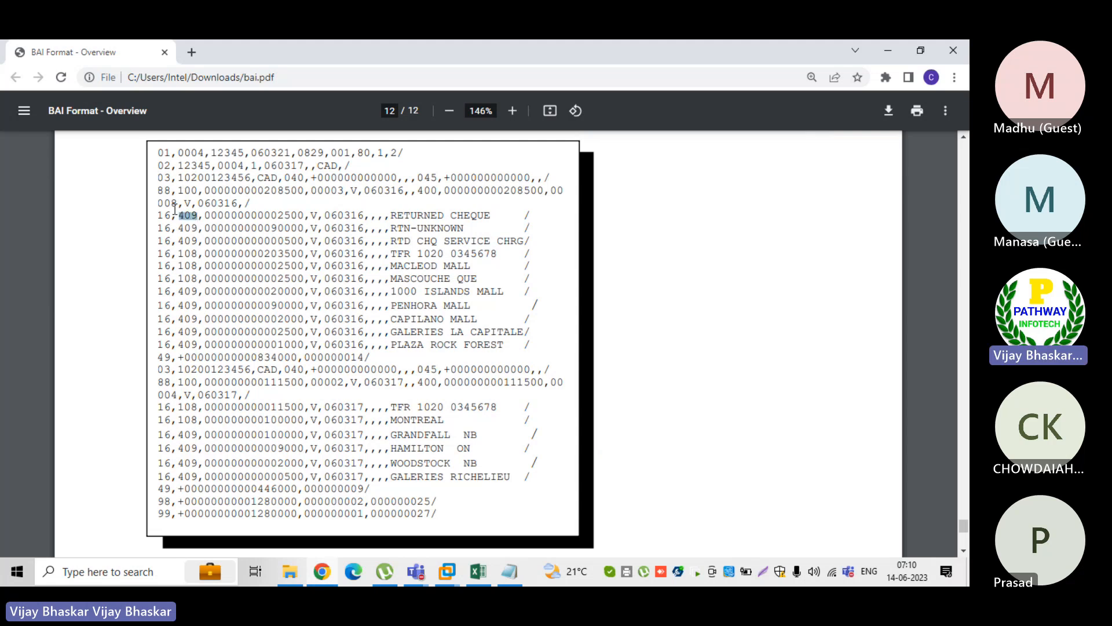
drag(158, 179, 381, 357)
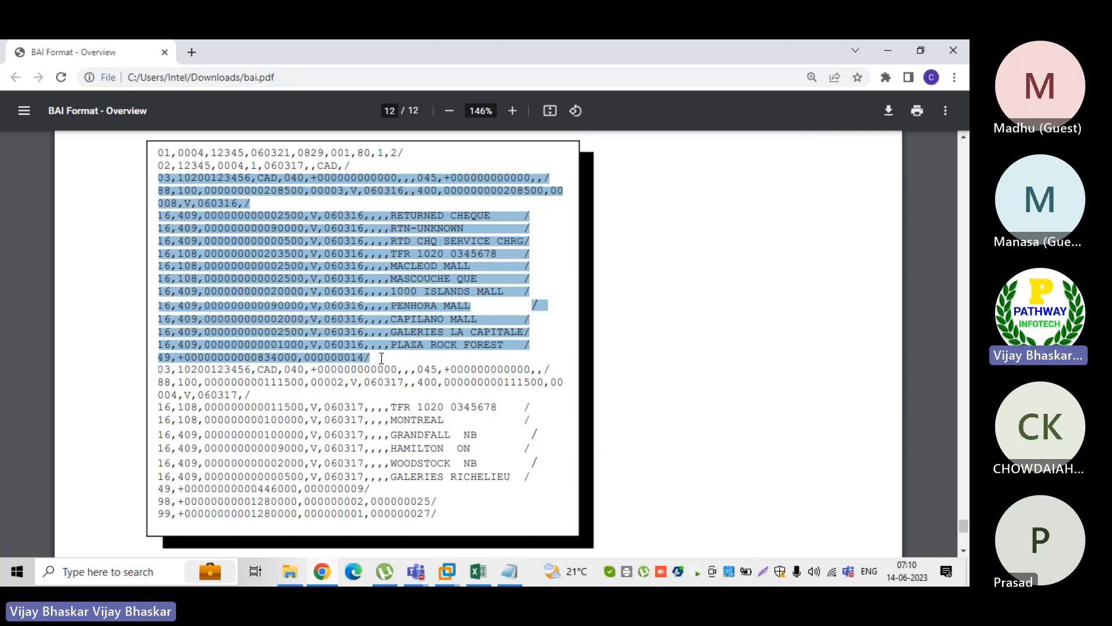
click(197, 214)
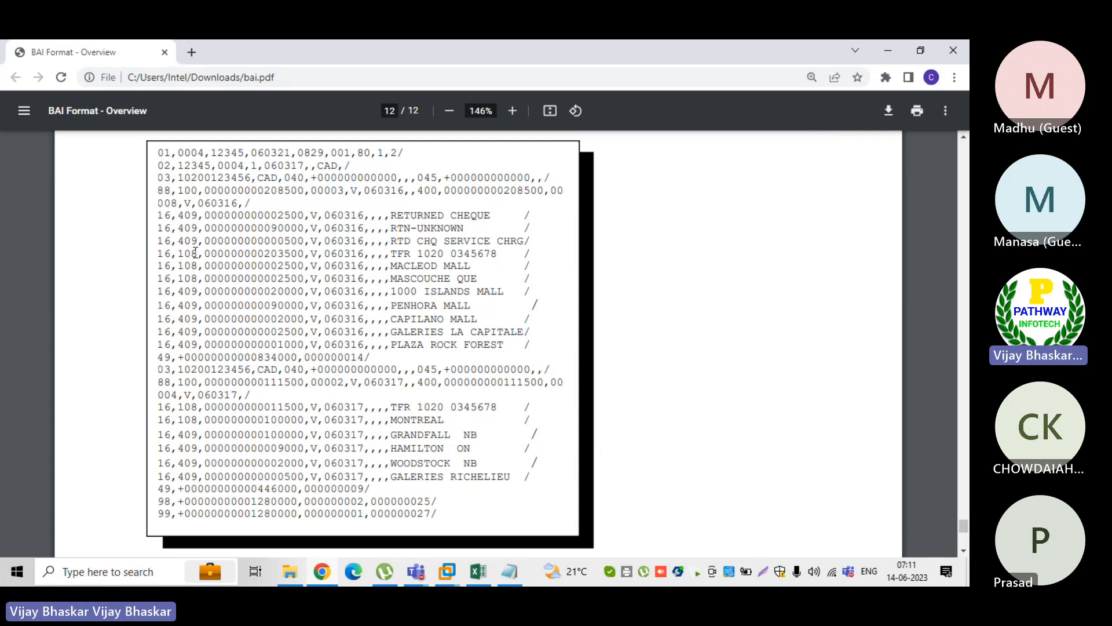
Mark the transaction codes 108 and 409 in the 16 records of both accounts in the PDF's sample file
drag(194, 254, 181, 253)
double_click(182, 407)
click(183, 434)
scroll(277, 387, down, 5)
scroll(277, 387, up, 3)
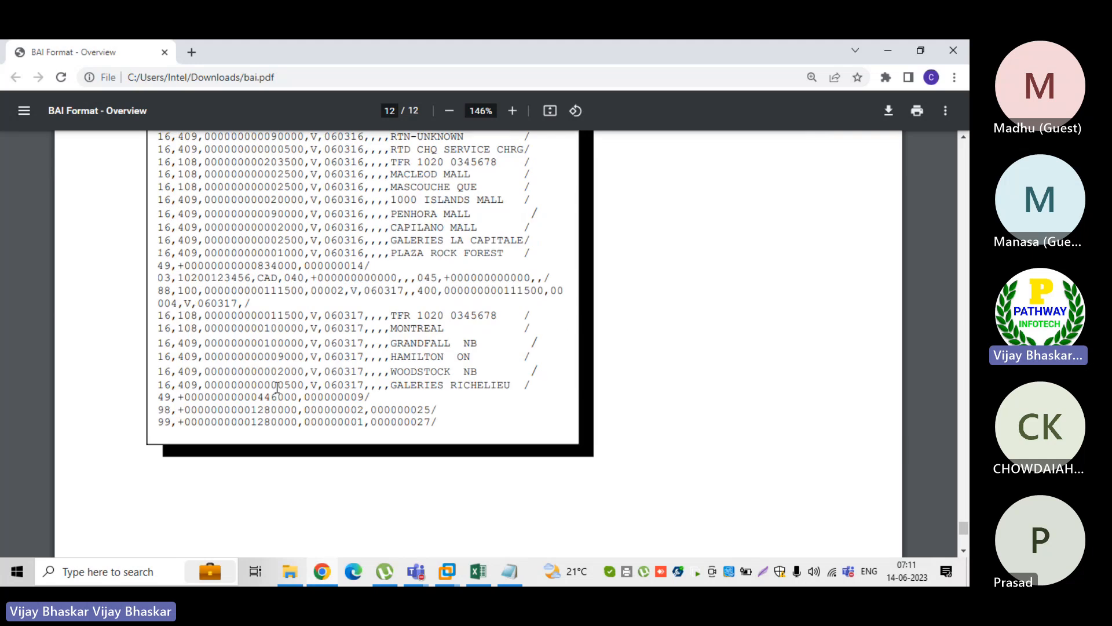
scroll(277, 387, up, 4)
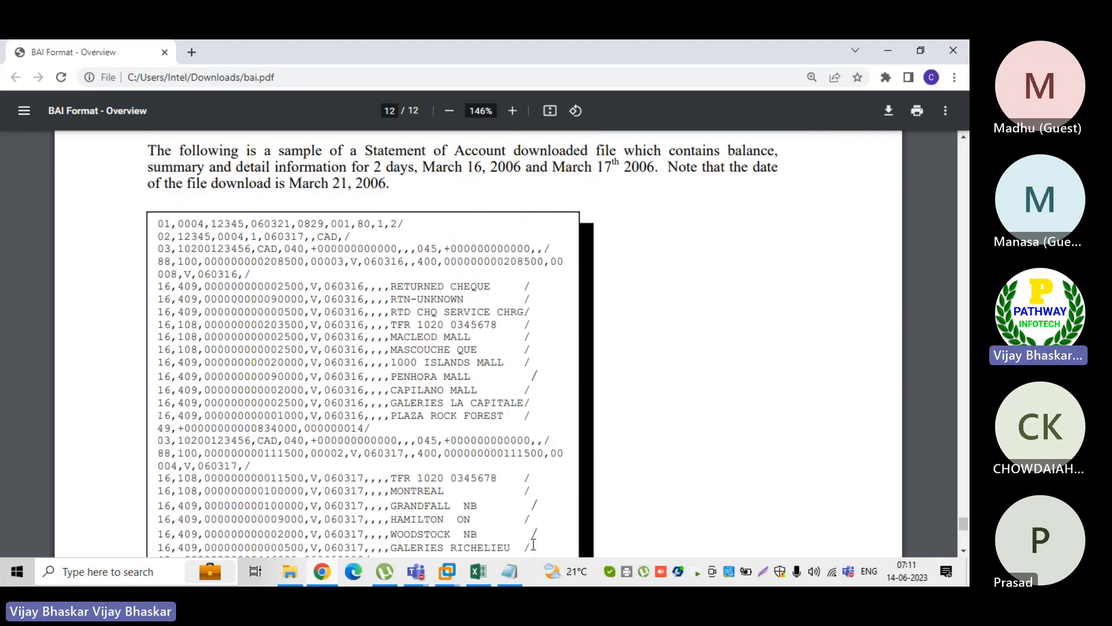
Switch to the BAI file in Notepad and copy its entire 03 record
click(511, 572)
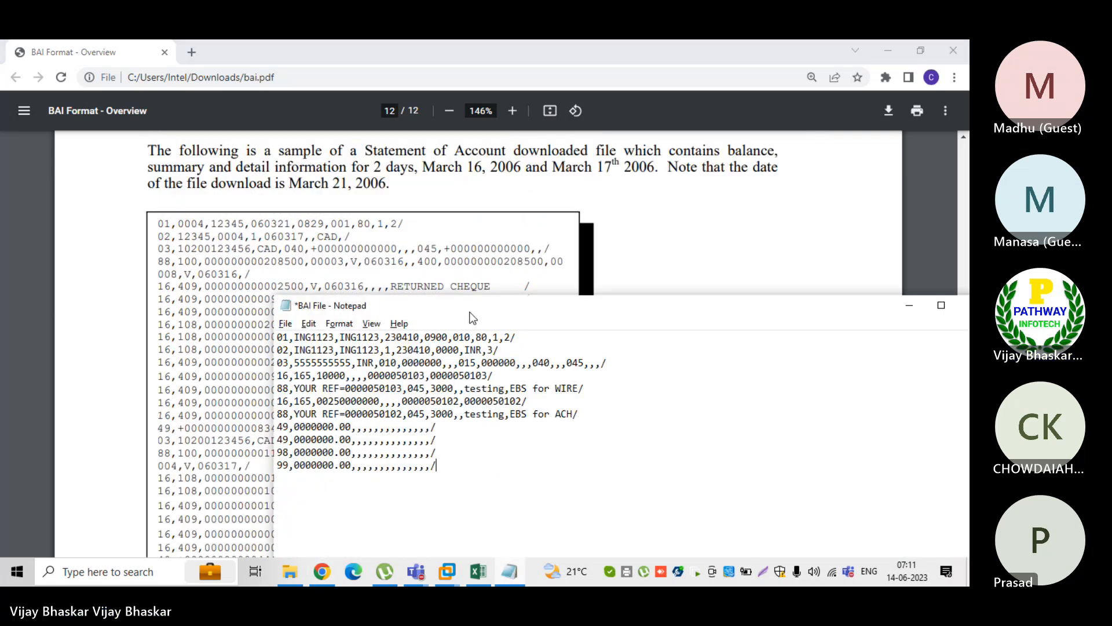
drag(418, 260, 333, 177)
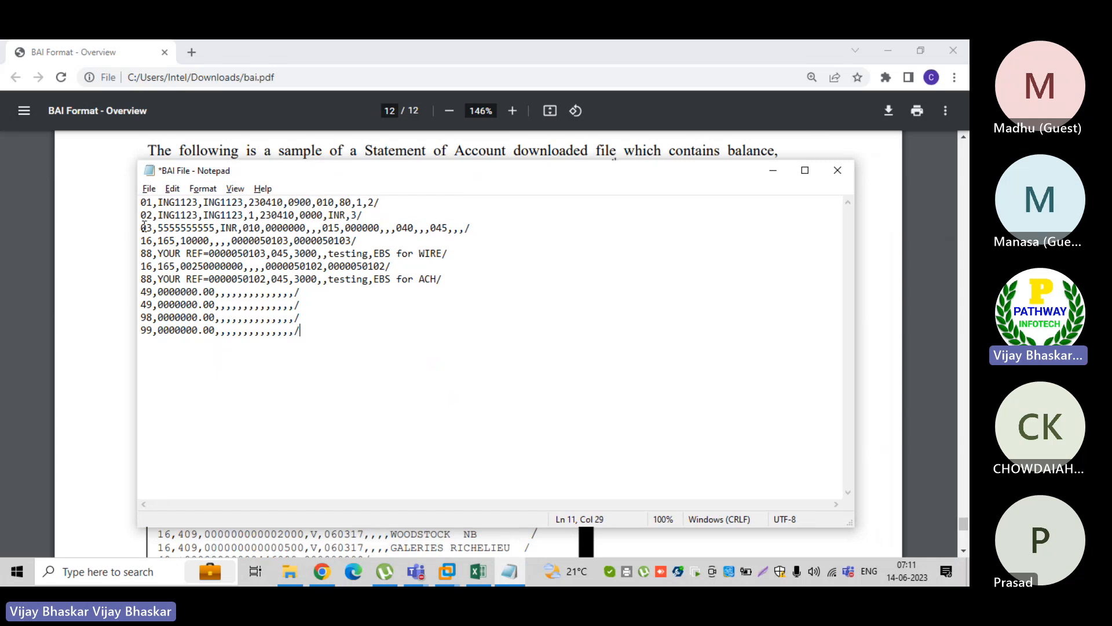
drag(144, 227, 490, 229)
key(ctrl+c)
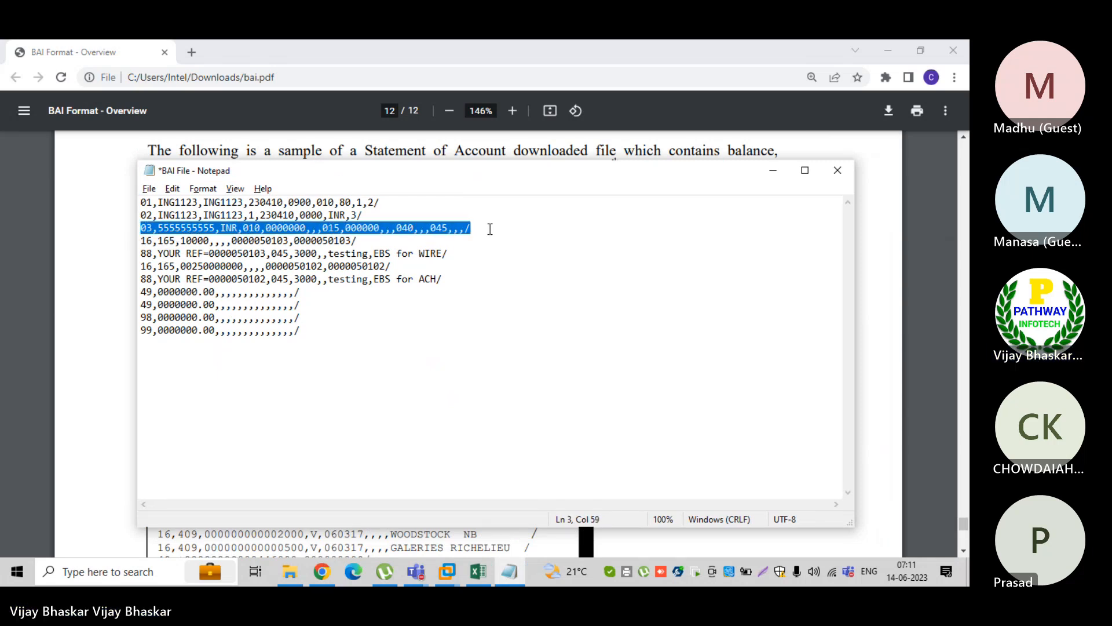
click(337, 350)
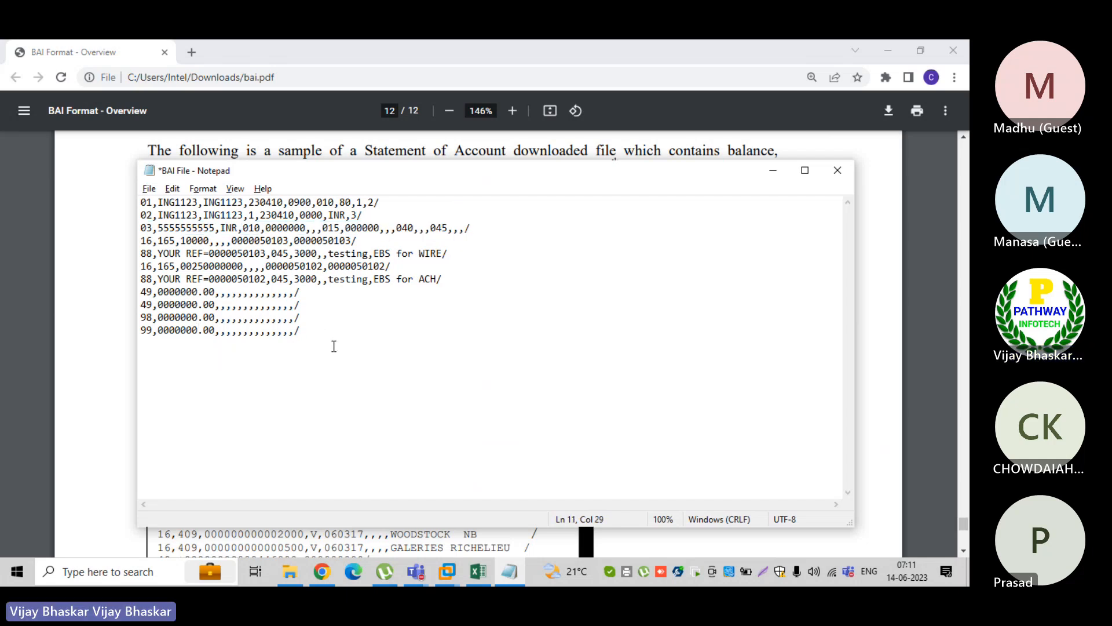
key(Return)
key(Return)
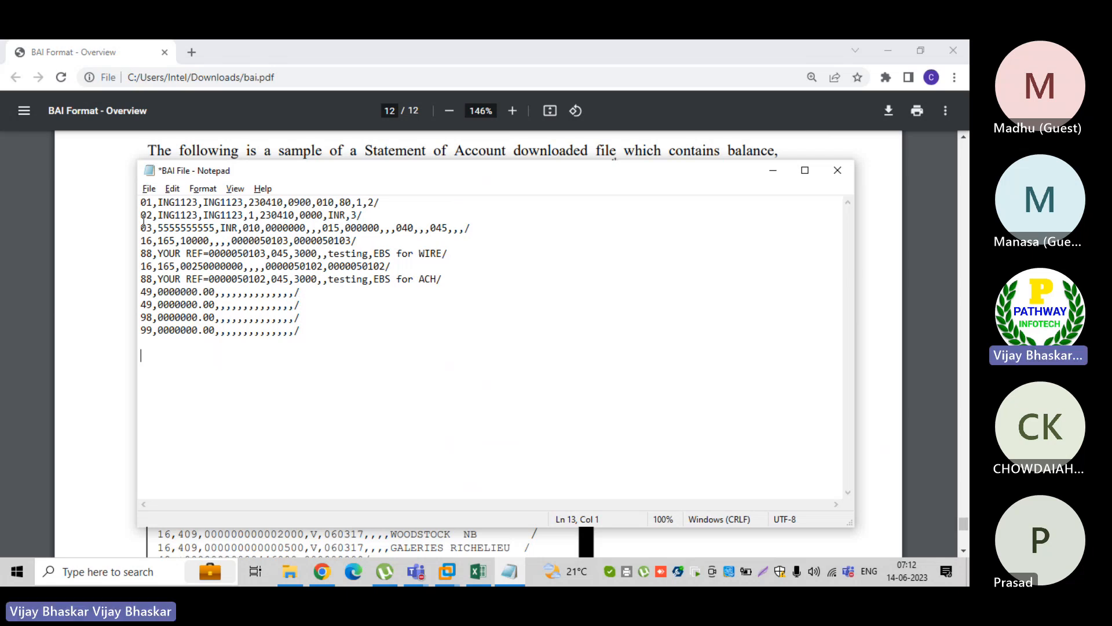
Mark the first account's block from 03 to 49, then paste the copied 03 record on a new line beneath its 49 record
drag(141, 227, 315, 291)
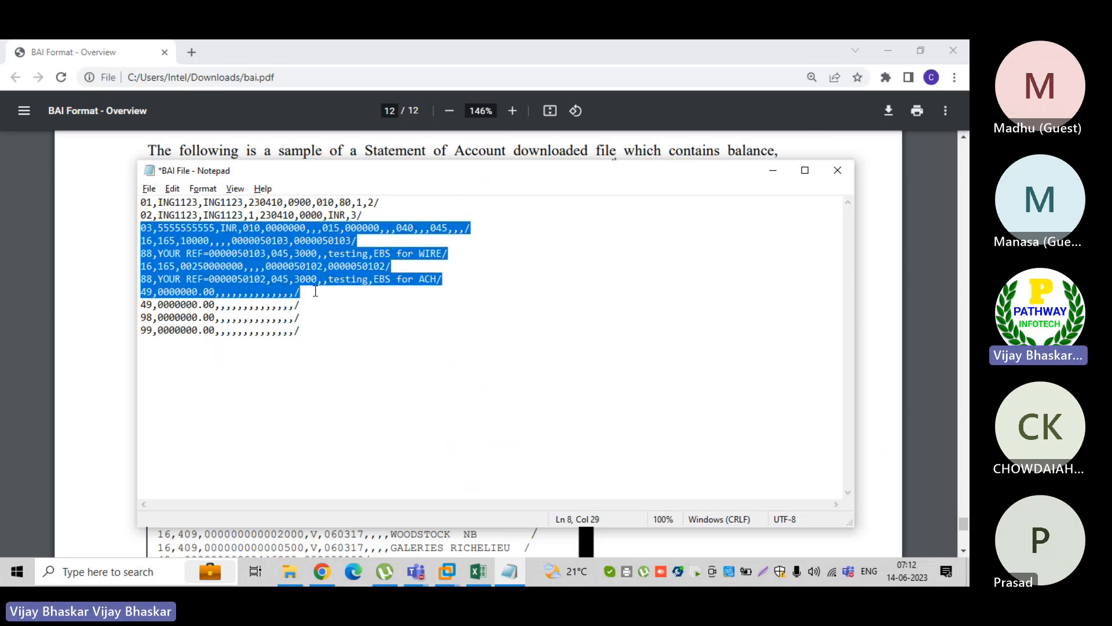
click(142, 302)
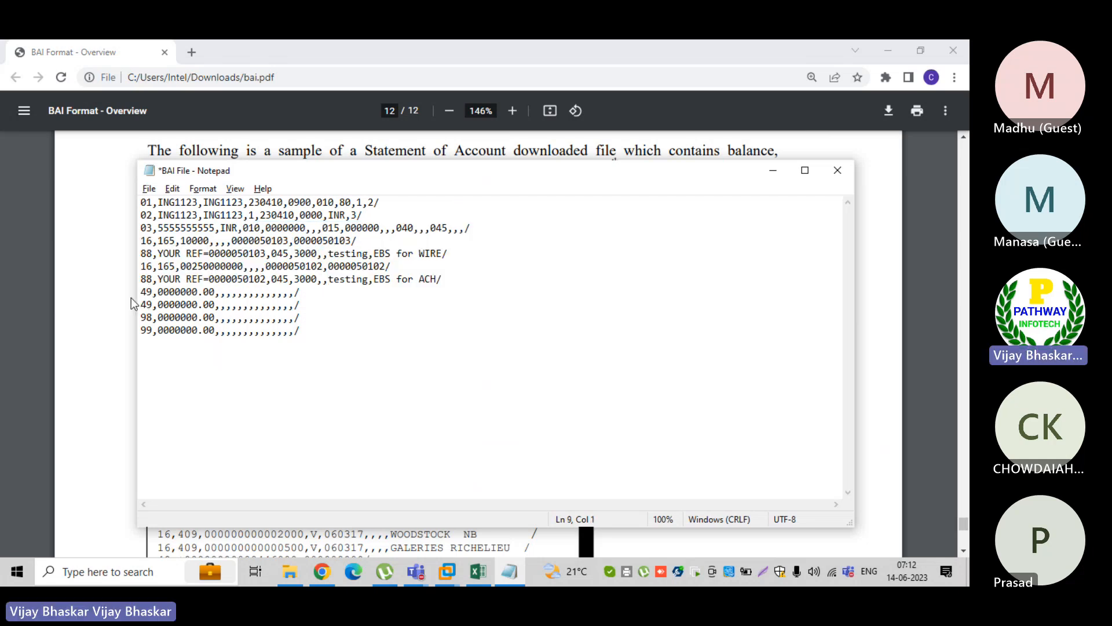
key(Return)
key(Return)
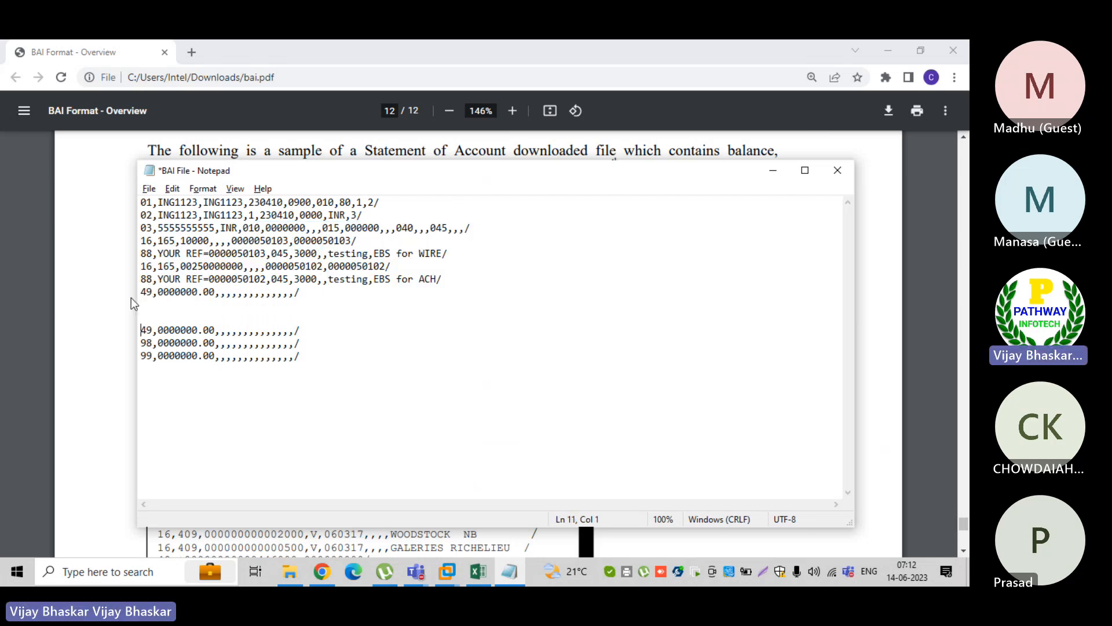
key(Up)
key(Up)
key(ctrl+v)
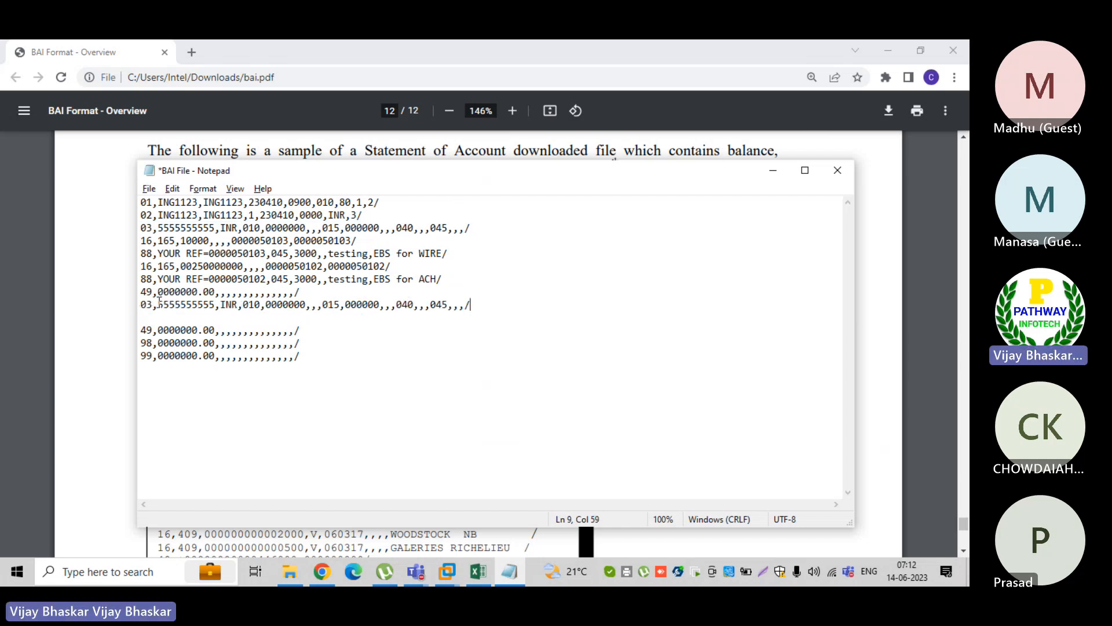
Replace the account number in the pasted 03 record with a different one for the second account
click(159, 301)
key(Delete)
key(Delete)
key(Delete)
key(Delete)
key(Delete)
key(Delete)
key(Delete)
key(Delete)
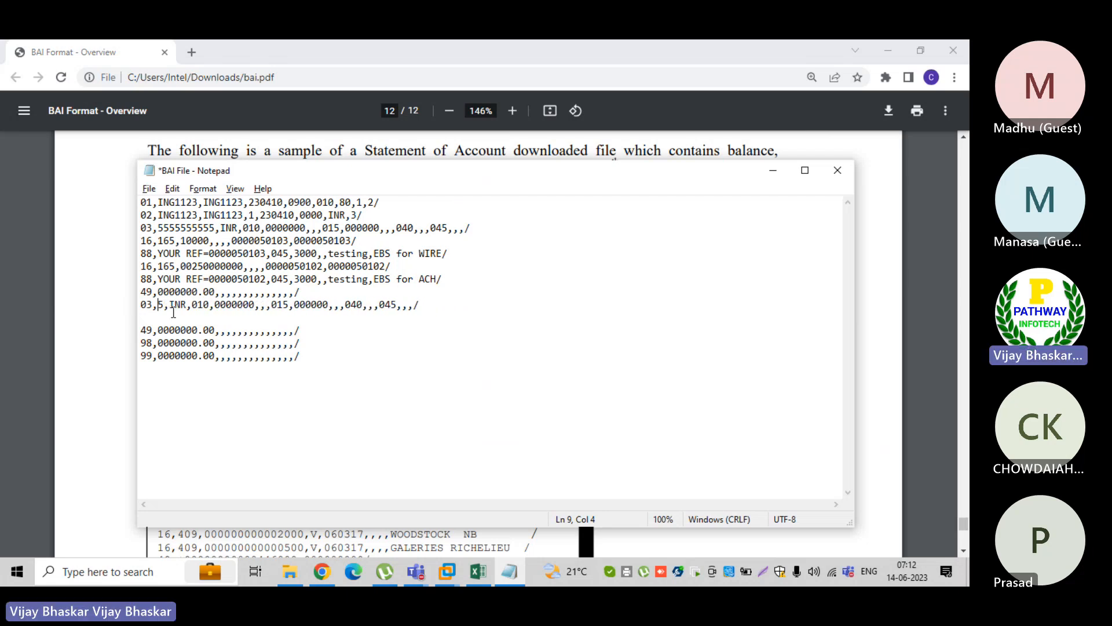
key(Delete)
text(12345)
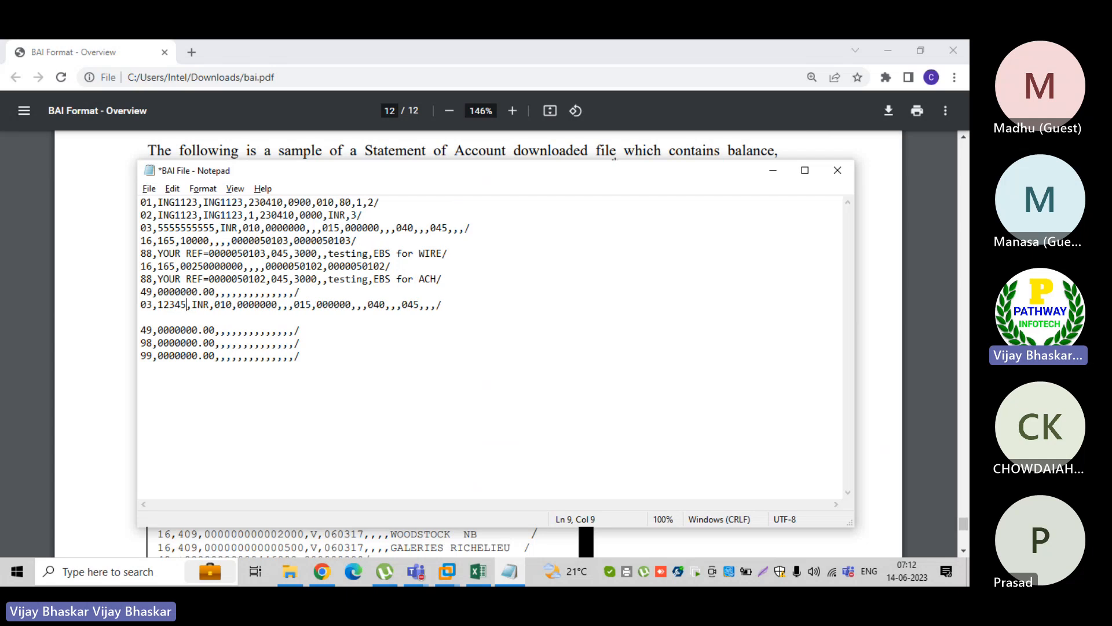
text(7)
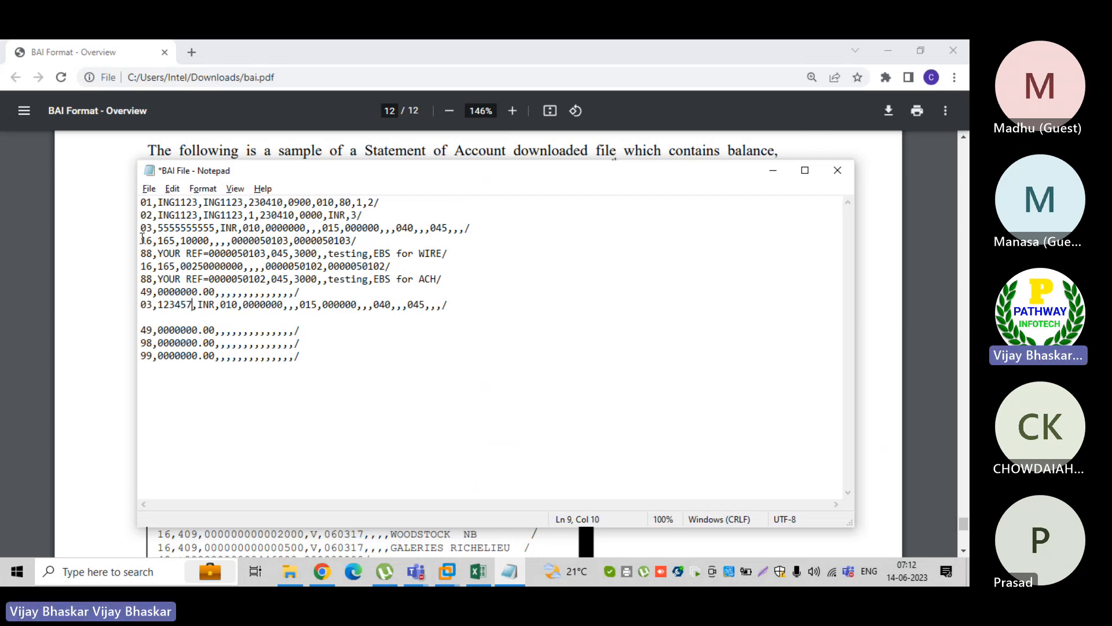
Copy the first account's two pairs of 16 and 88 records beneath the second account's 03 record
drag(142, 239, 451, 277)
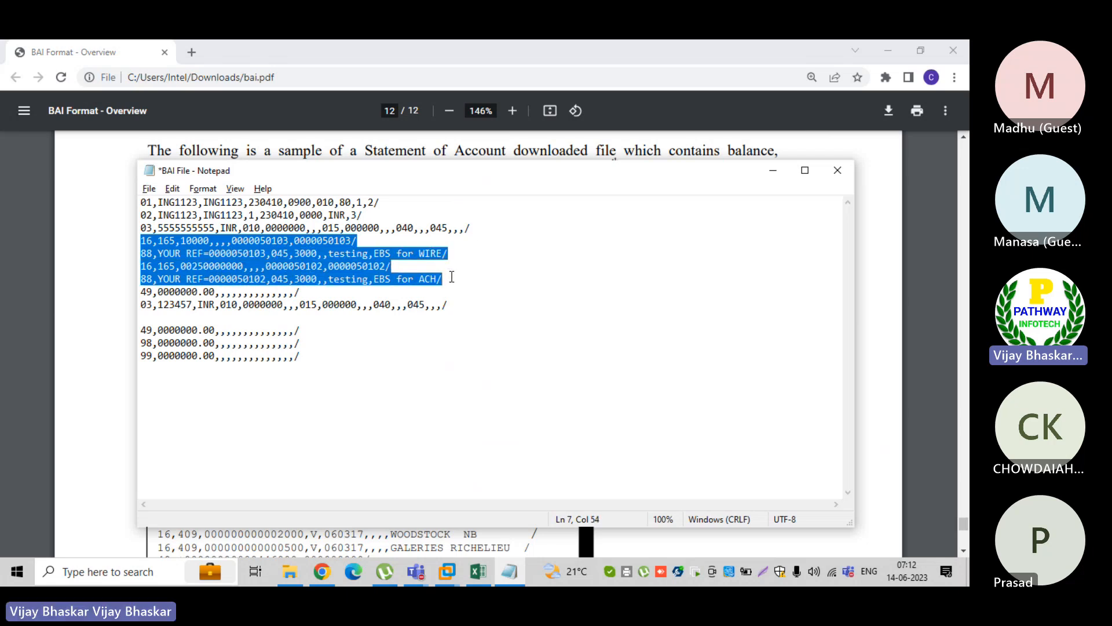
click(158, 317)
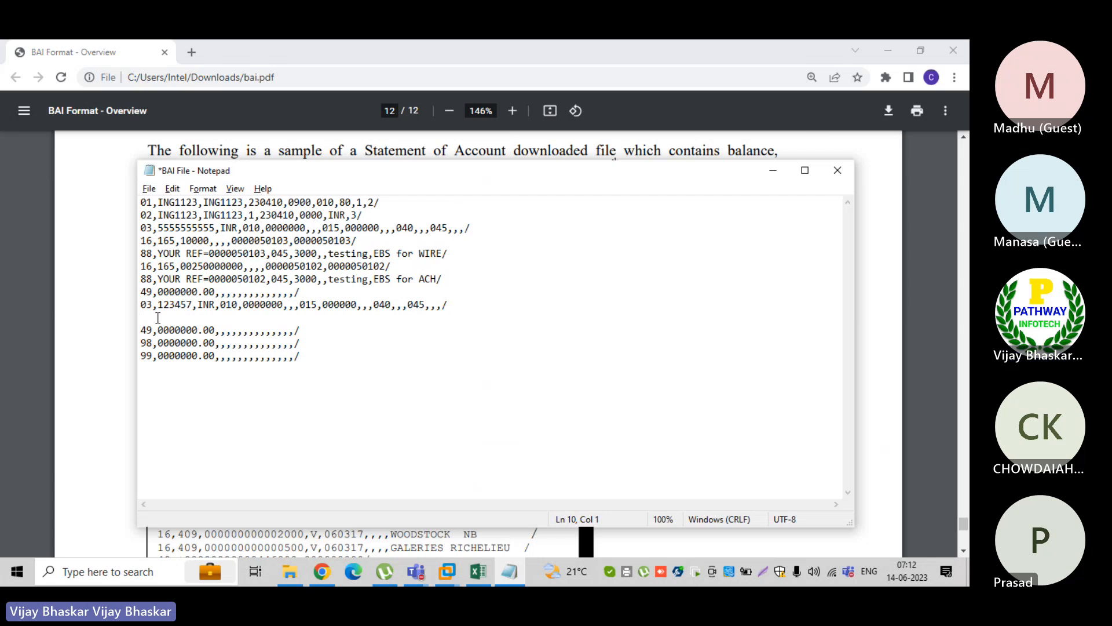
key(Return)
click(157, 318)
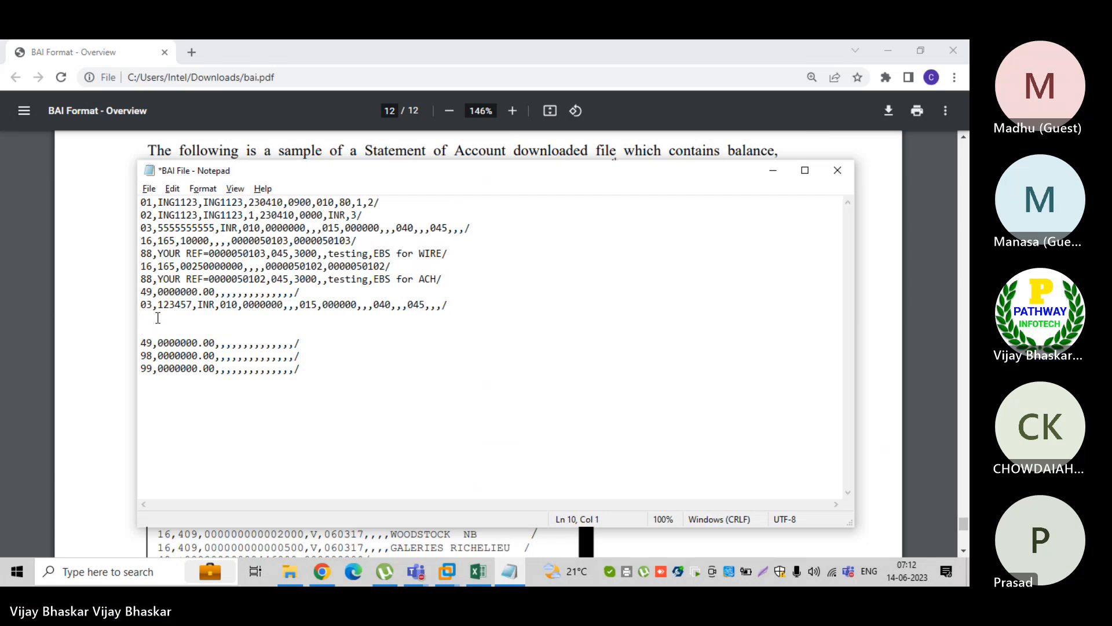
key(ctrl+v)
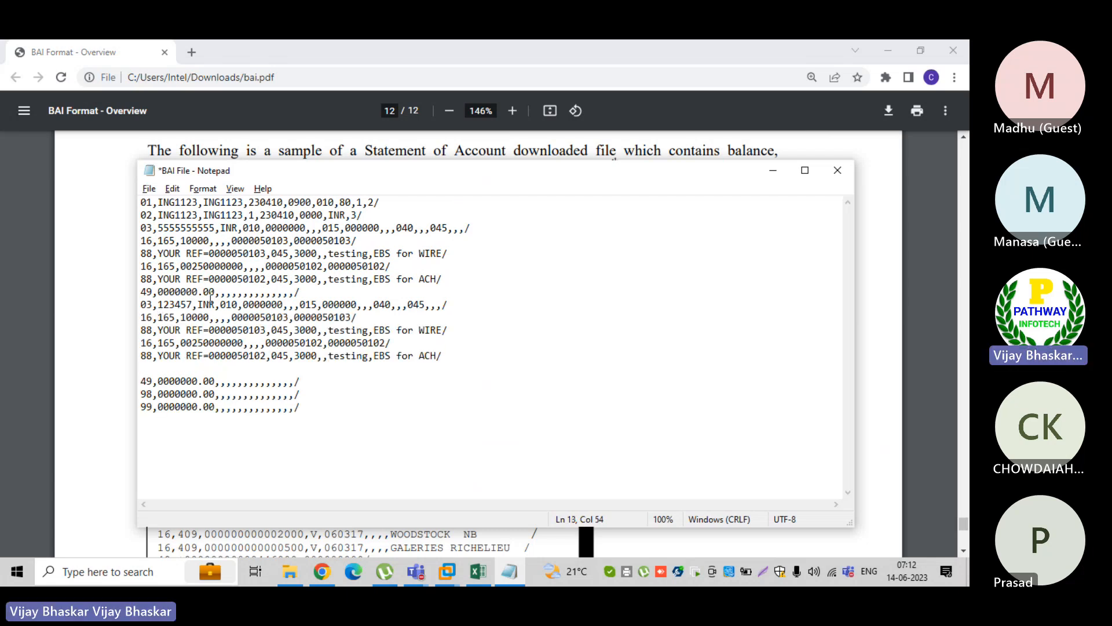
Mark the first account's 49 record, its account number and its whole block from the 03 to the 49 record
drag(300, 292, 141, 294)
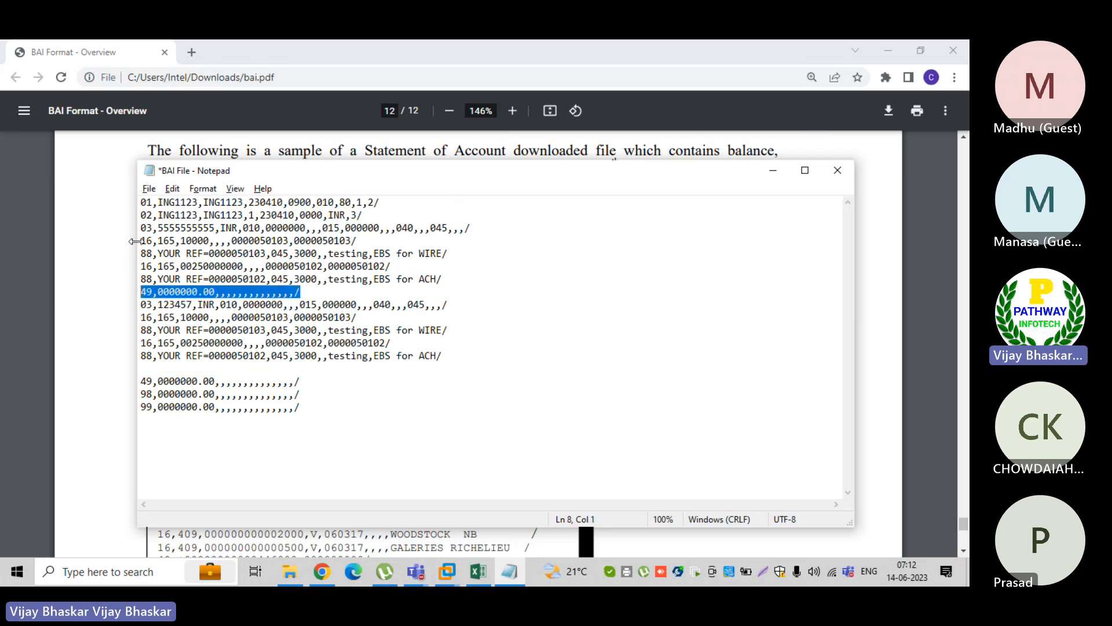
click(158, 228)
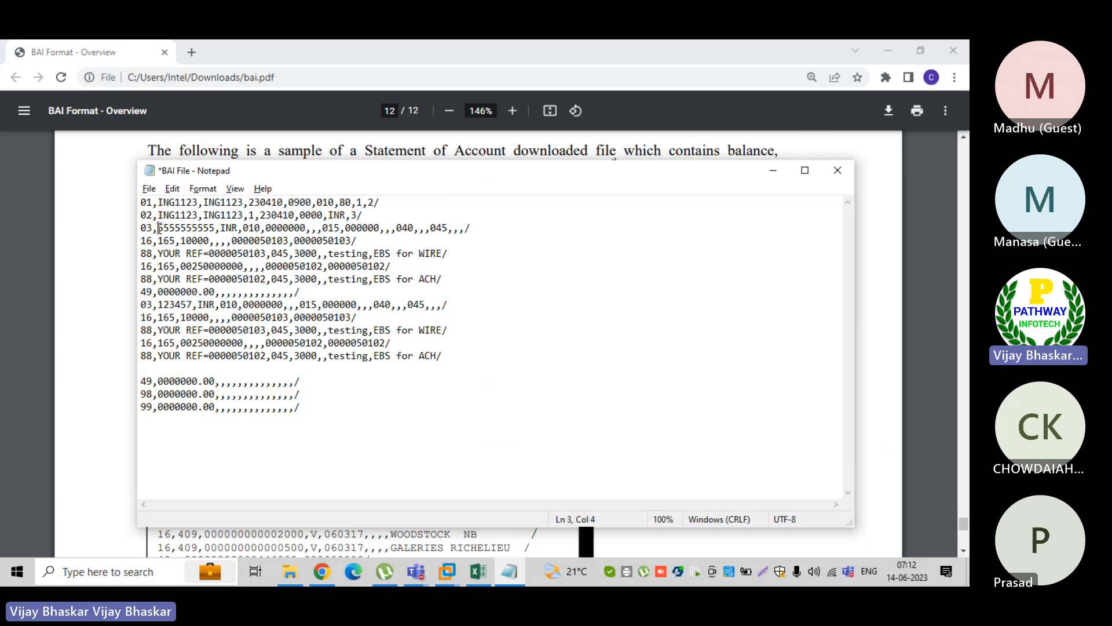
drag(158, 228, 216, 227)
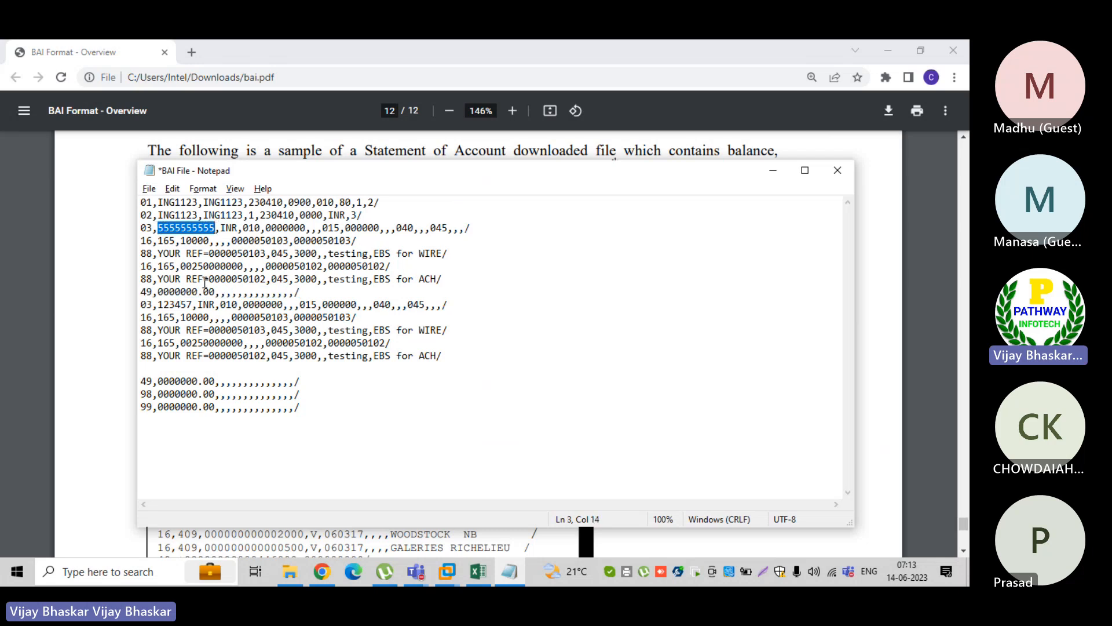
click(299, 292)
drag(299, 292, 140, 229)
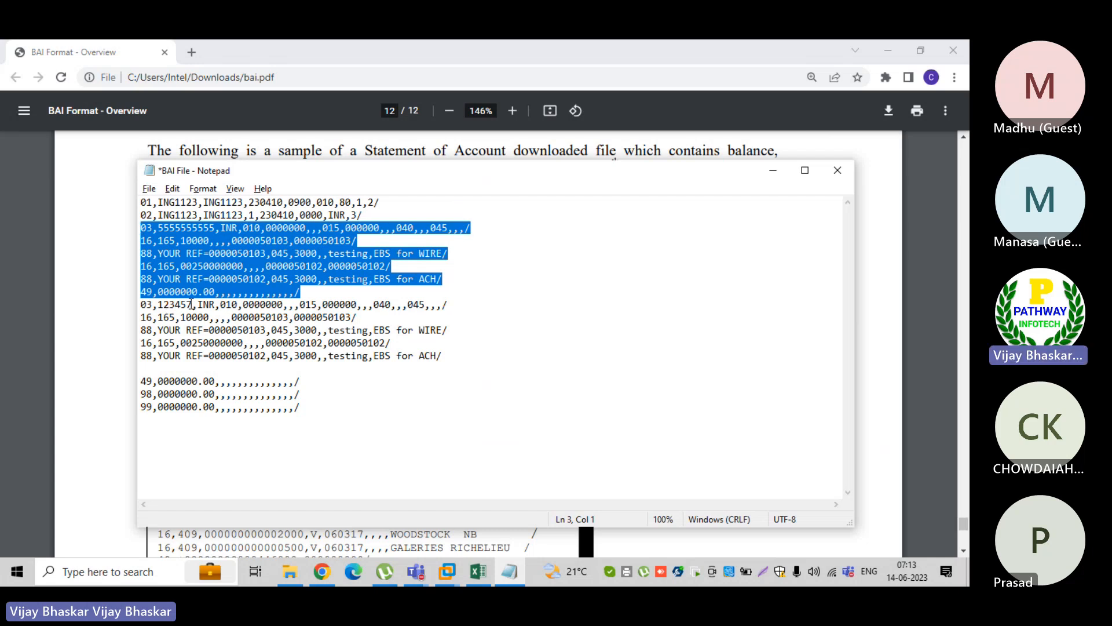
Set the transaction code in the second account's first 16 record to 423
mouse_move(191, 303)
mouse_down()
mouse_move(159, 304)
mouse_move(178, 318)
mouse_up()
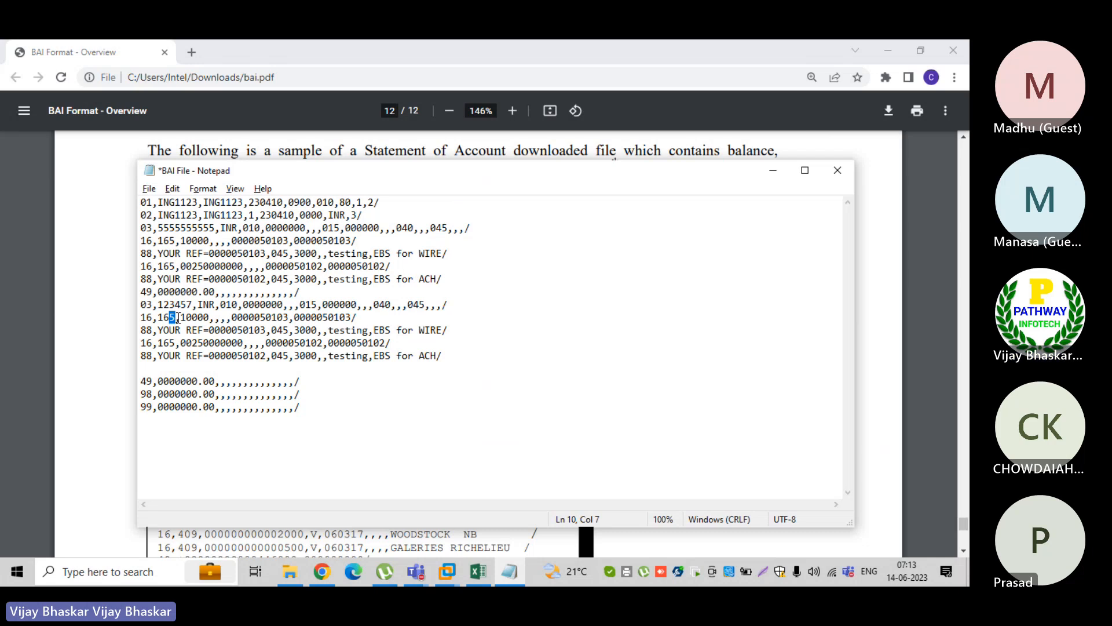
key(BackSpace)
key(BackSpace)
text(42)
key(BackSpace)
key(BackSpace)
key(BackSpace)
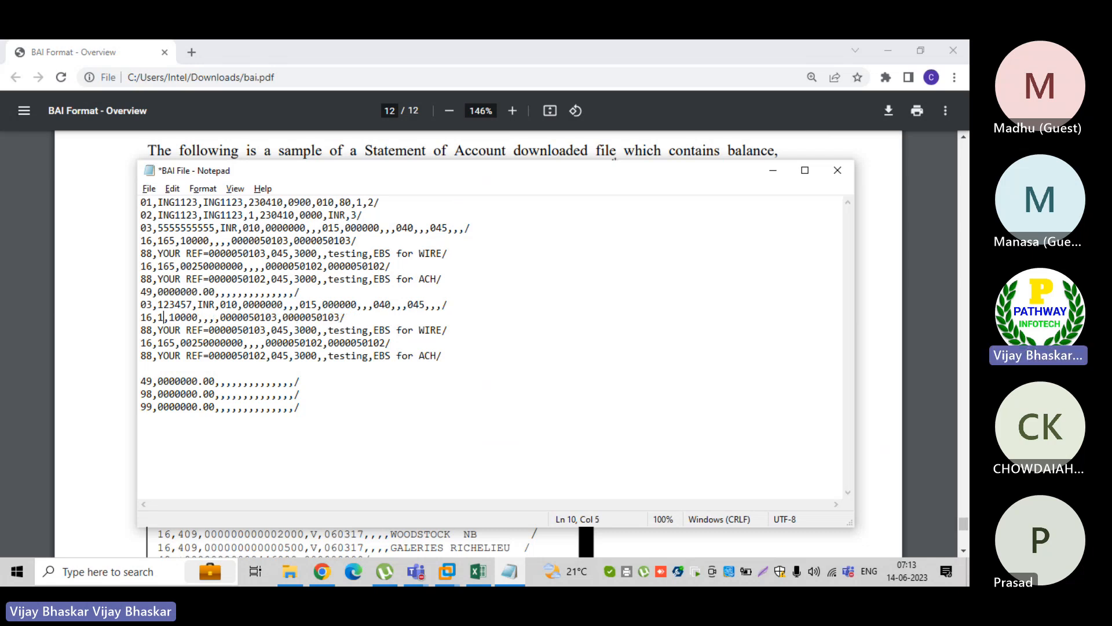
text(423)
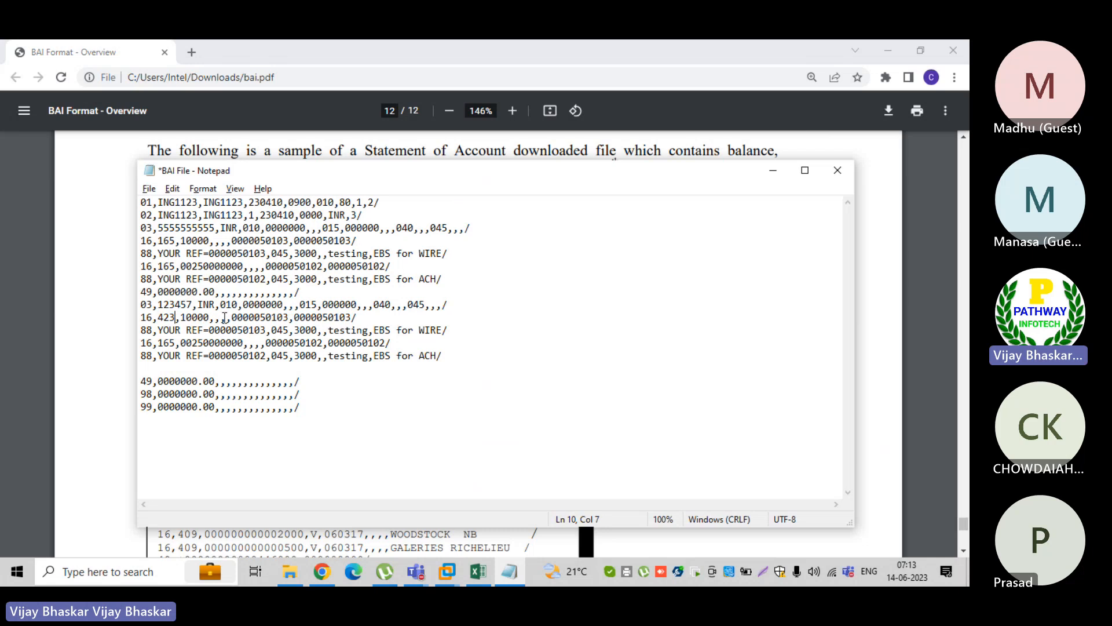
Set the code in the second account's second 16 record to 568 and remove the blank line before its 49 record
key(Right)
key(Right)
key(BackSpace)
key(BackSpace)
key(BackSpace)
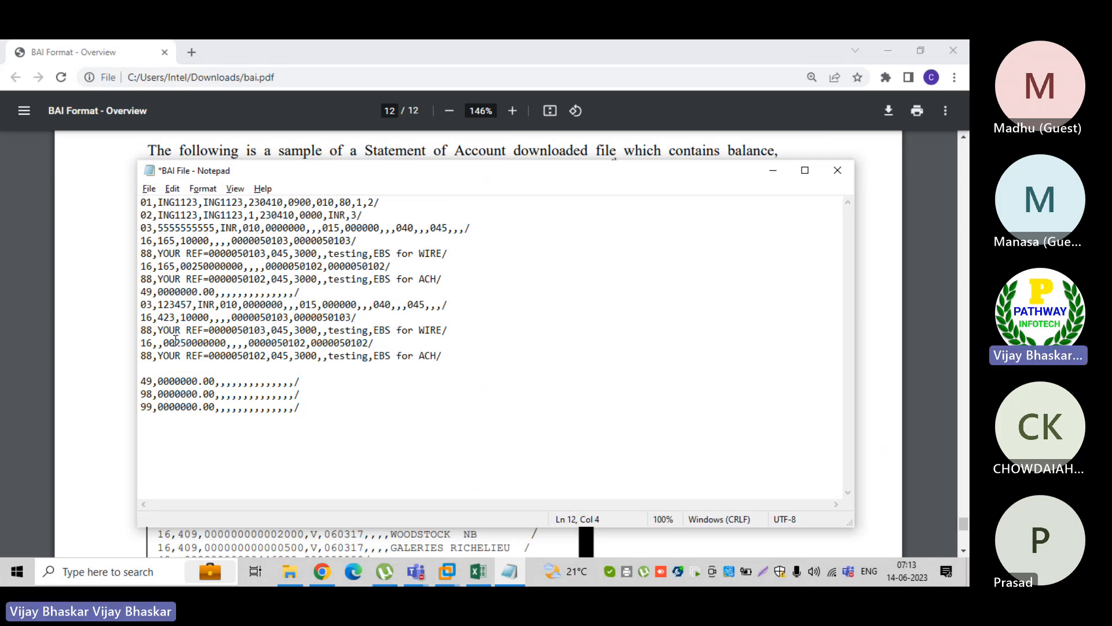
text(568)
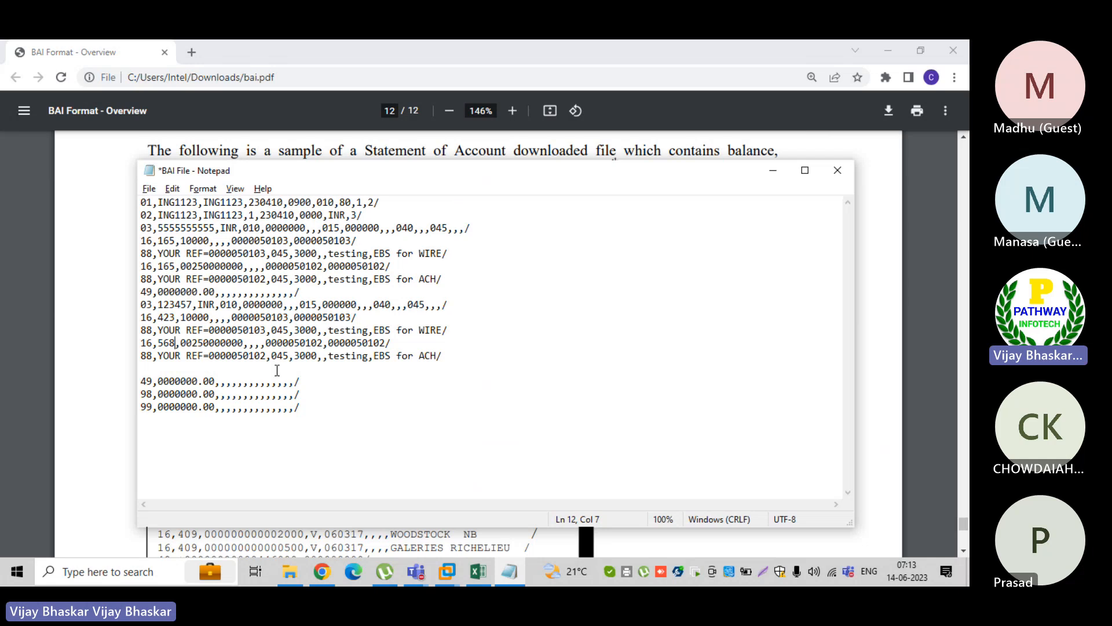
click(163, 368)
key(Delete)
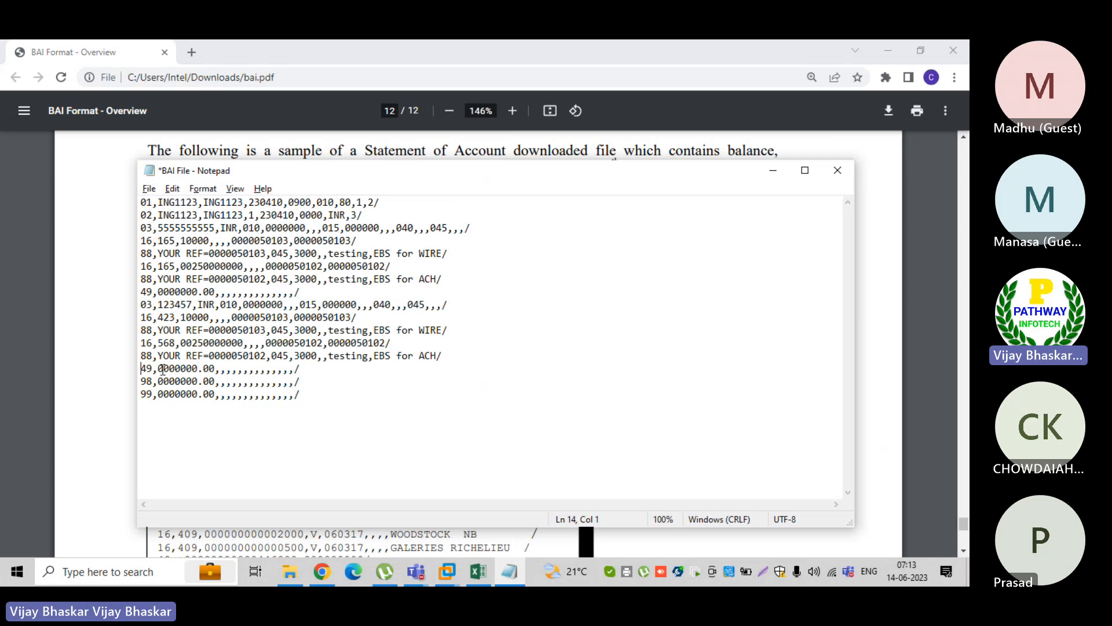
Mark the whole BAI file from 01 to 99, then the account number in each of the two 03 records
drag(323, 394, 139, 202)
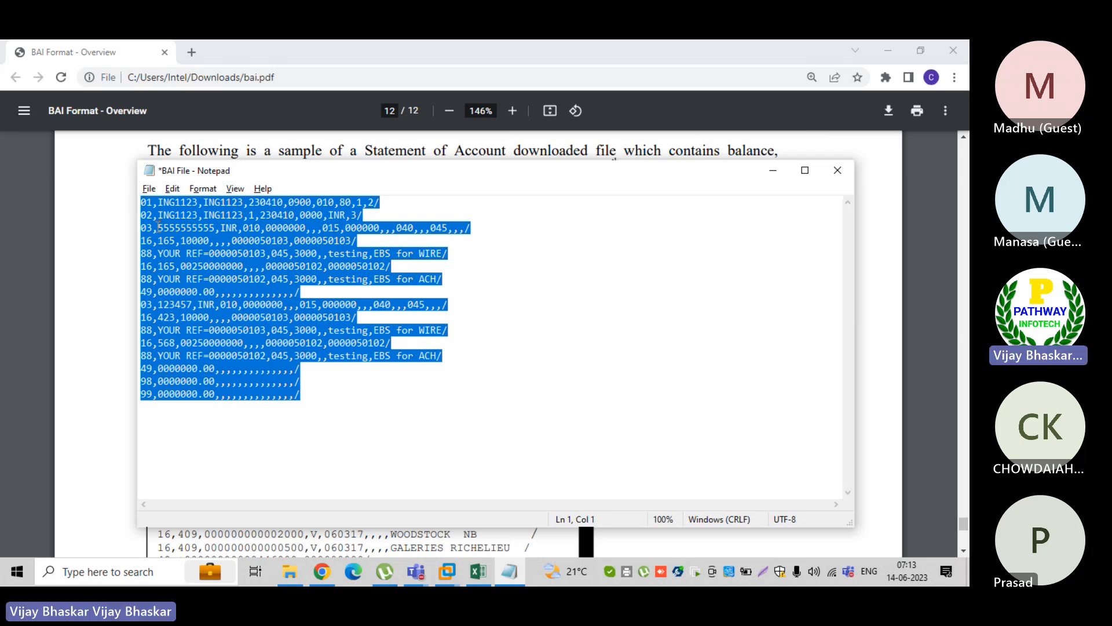
drag(159, 227, 214, 227)
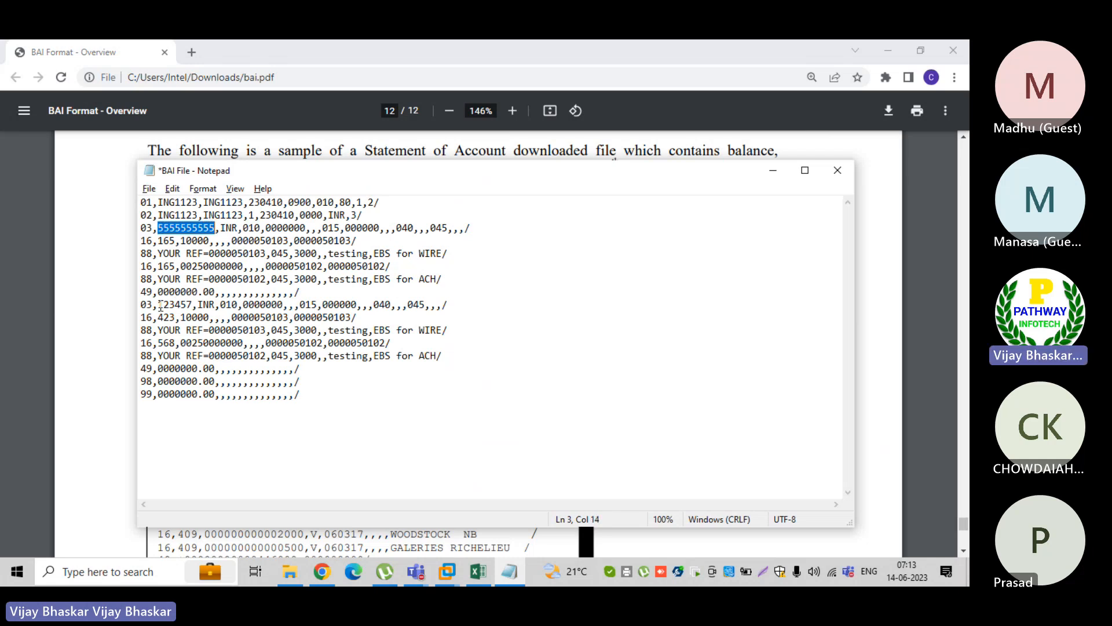
drag(157, 304, 191, 300)
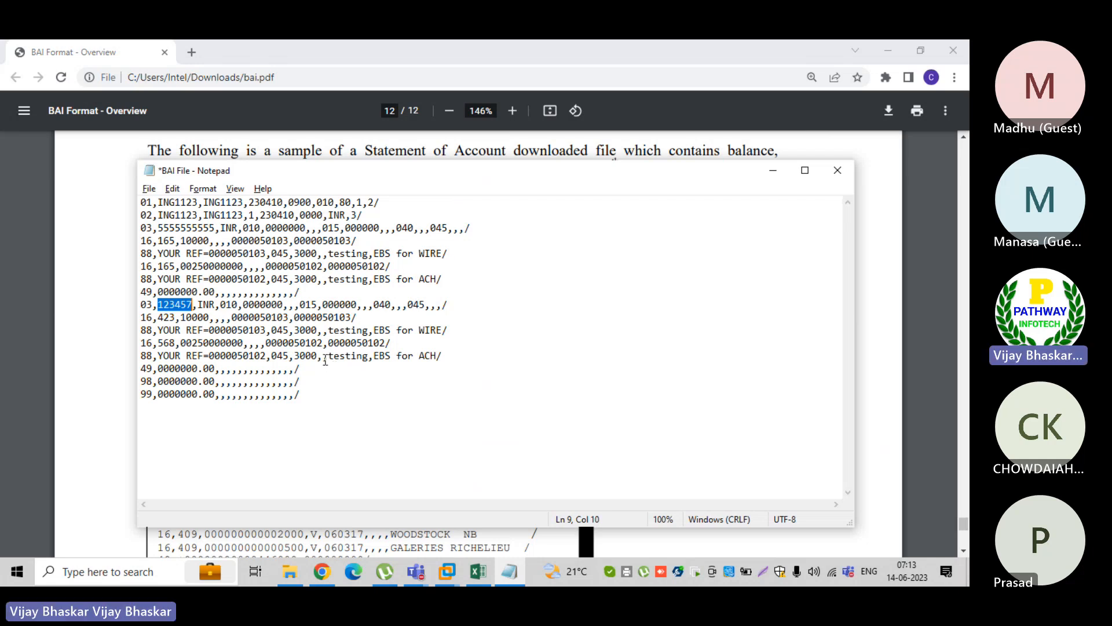
Switch to the e6.0vm virtual machine and open the BAI text file from its desktop
click(448, 574)
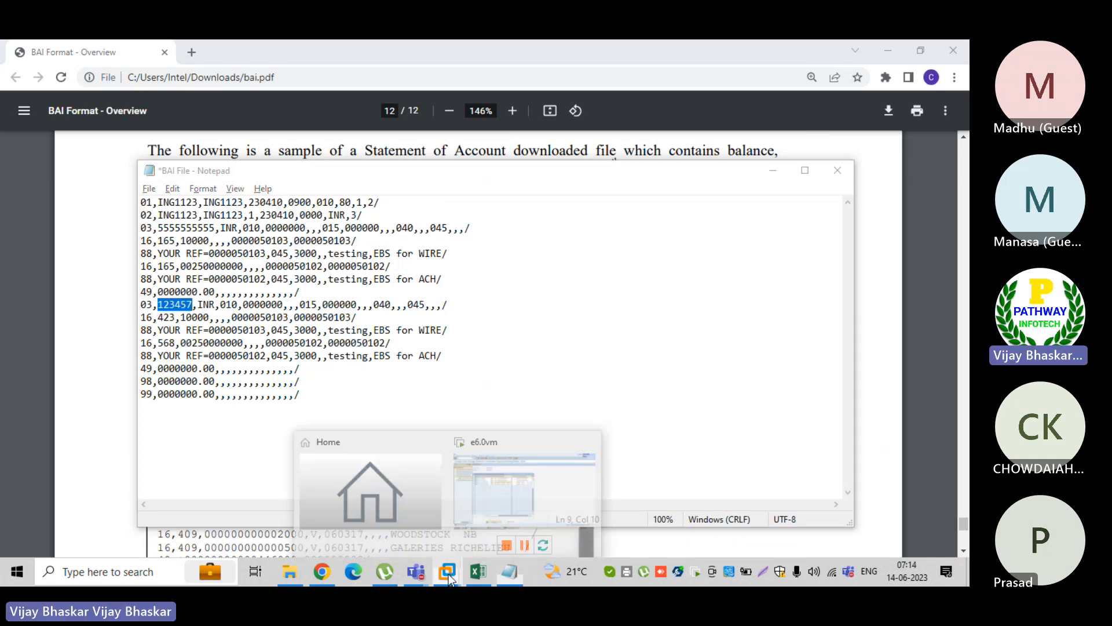
click(498, 493)
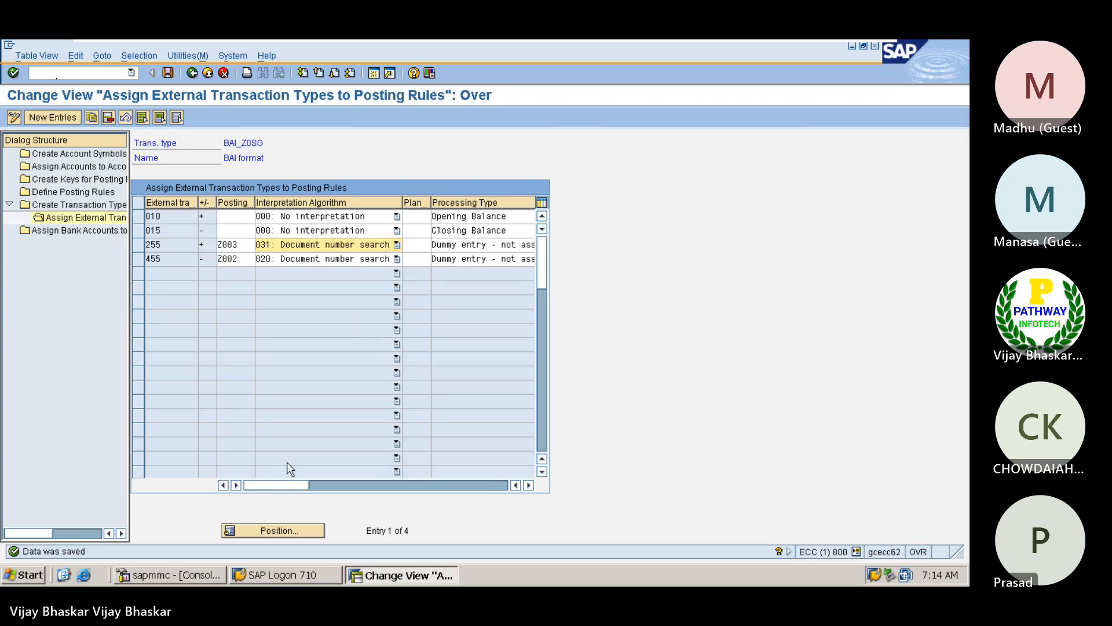
key(super+d)
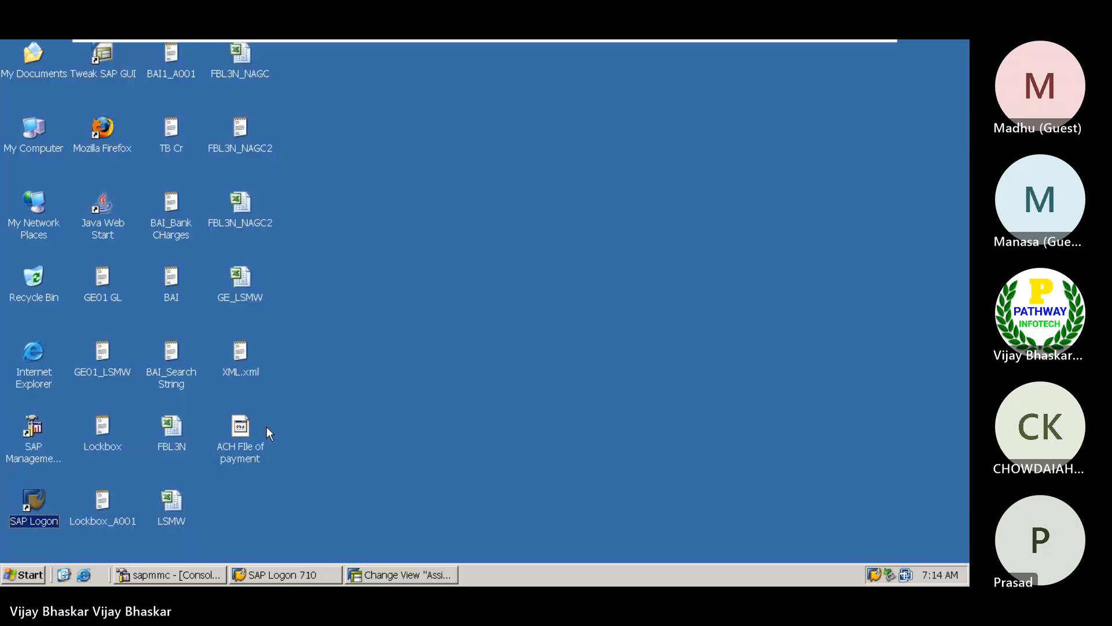
double_click(172, 279)
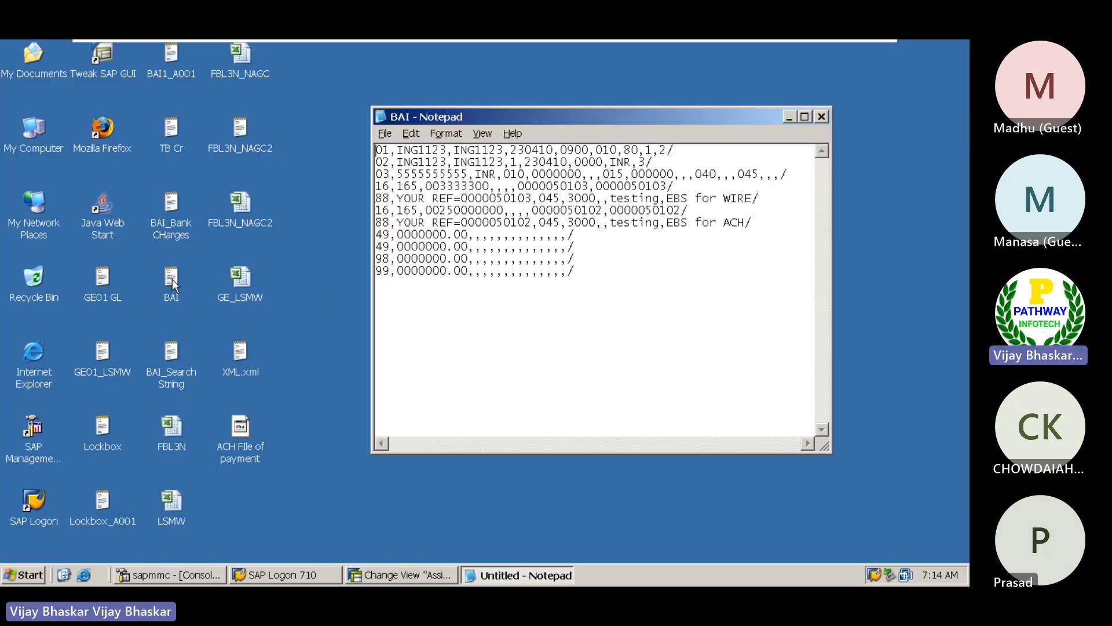
Save a copy of the BAI text file on the desktop under the name BAI_Z0SG
click(385, 133)
click(411, 196)
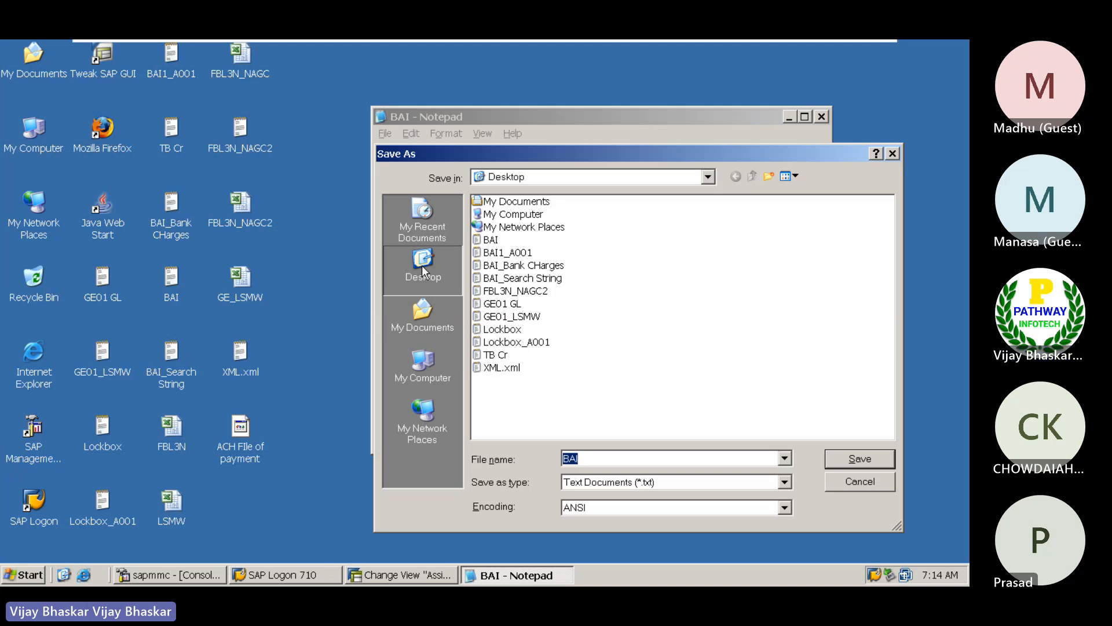
click(588, 456)
text(_)
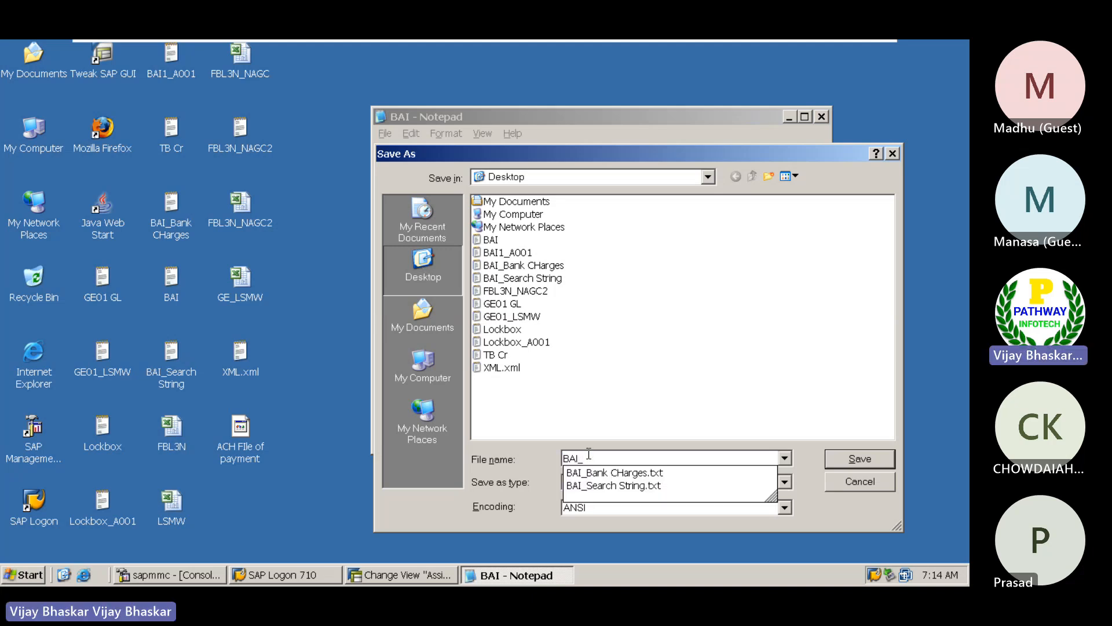
text(Z0)
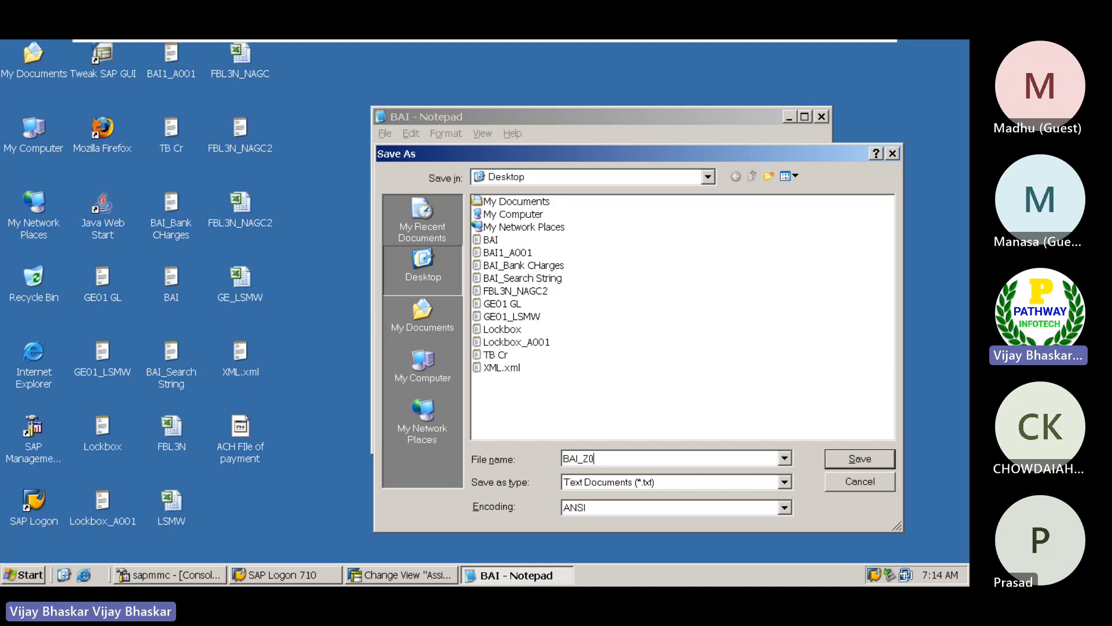
text(SG)
click(860, 458)
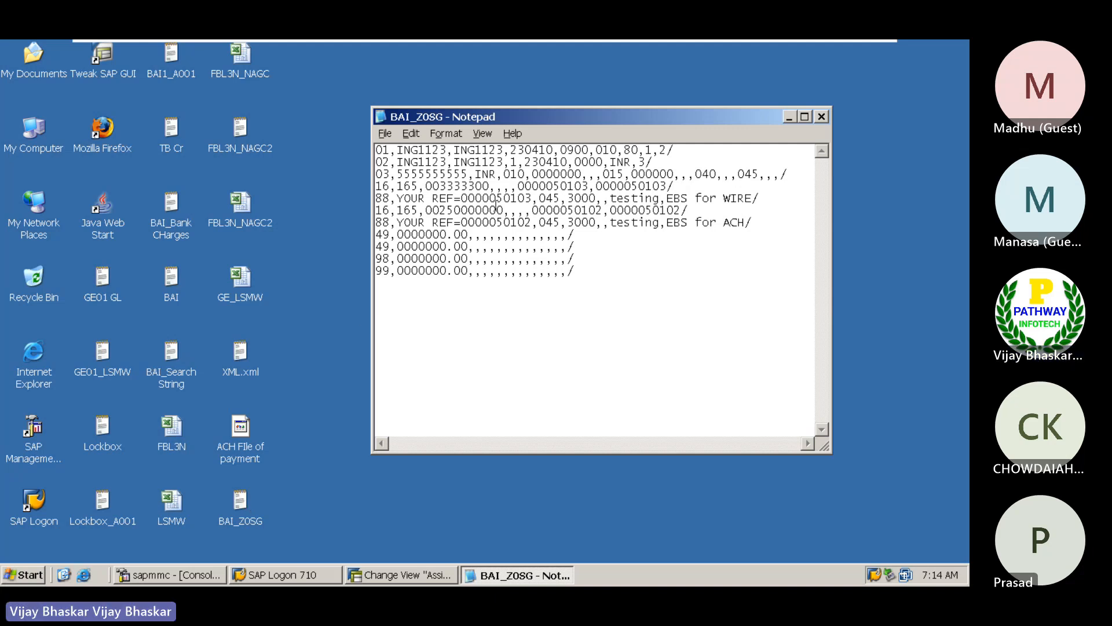
Look up external transaction type 455 in SAP and set the transaction code in the BAI_Z0SG file's first 16 record to 455
click(389, 577)
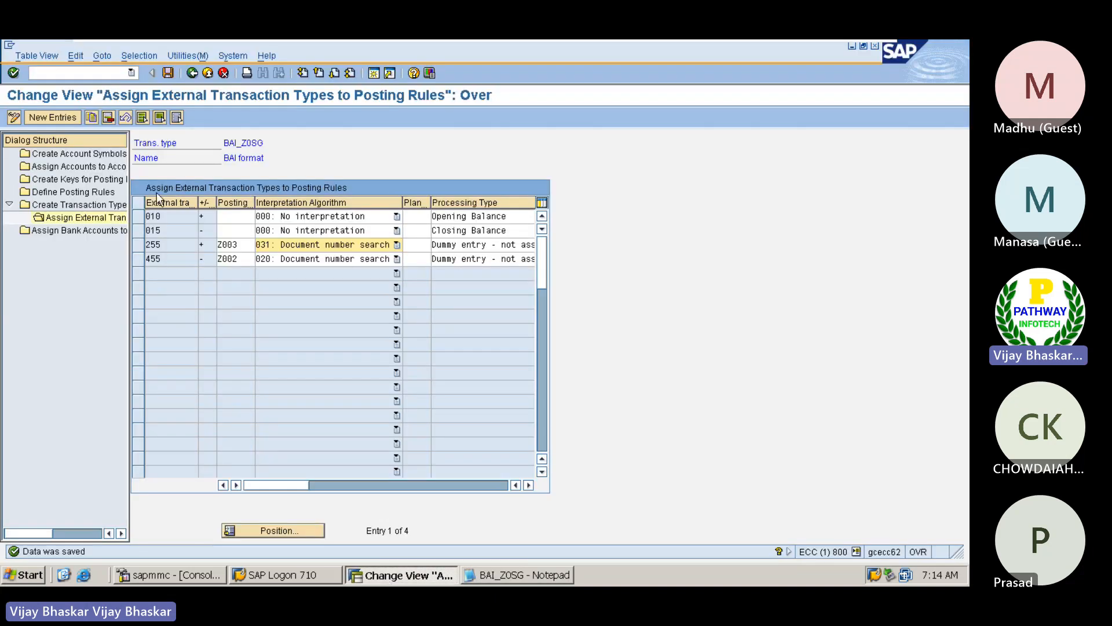
double_click(169, 259)
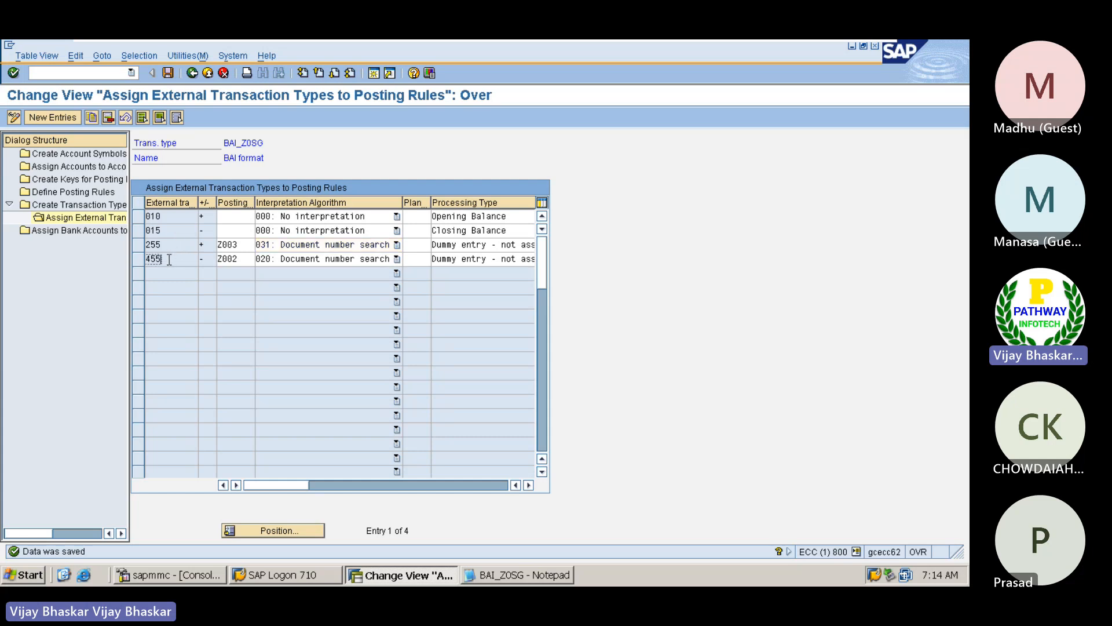
click(149, 258)
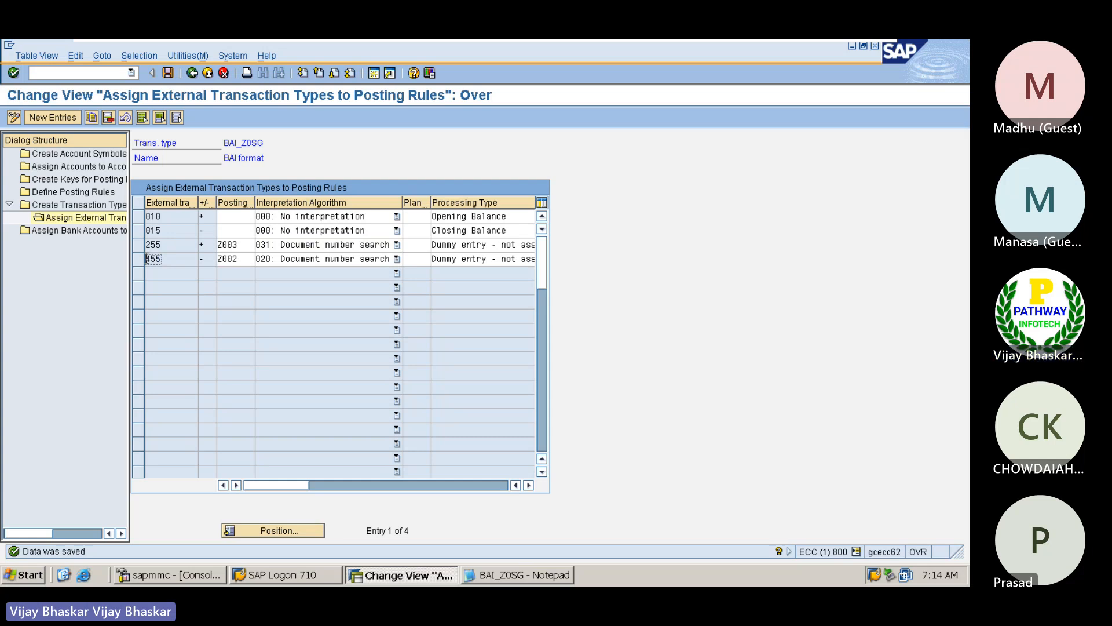
key(alt+Tab)
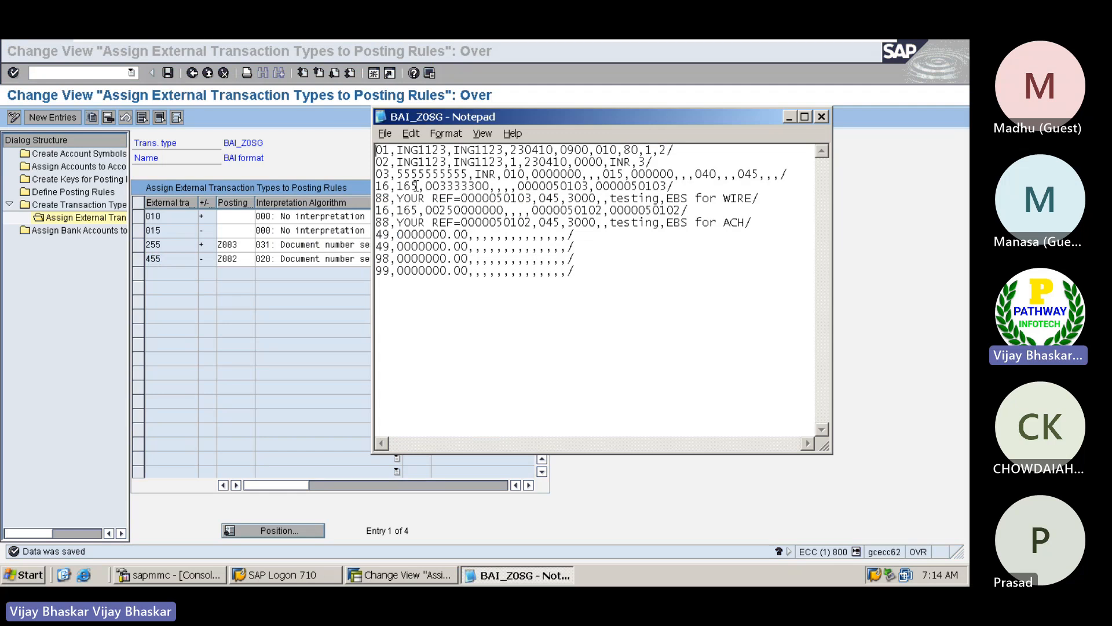
click(417, 185)
key(BackSpace)
key(BackSpace)
key(BackSpace)
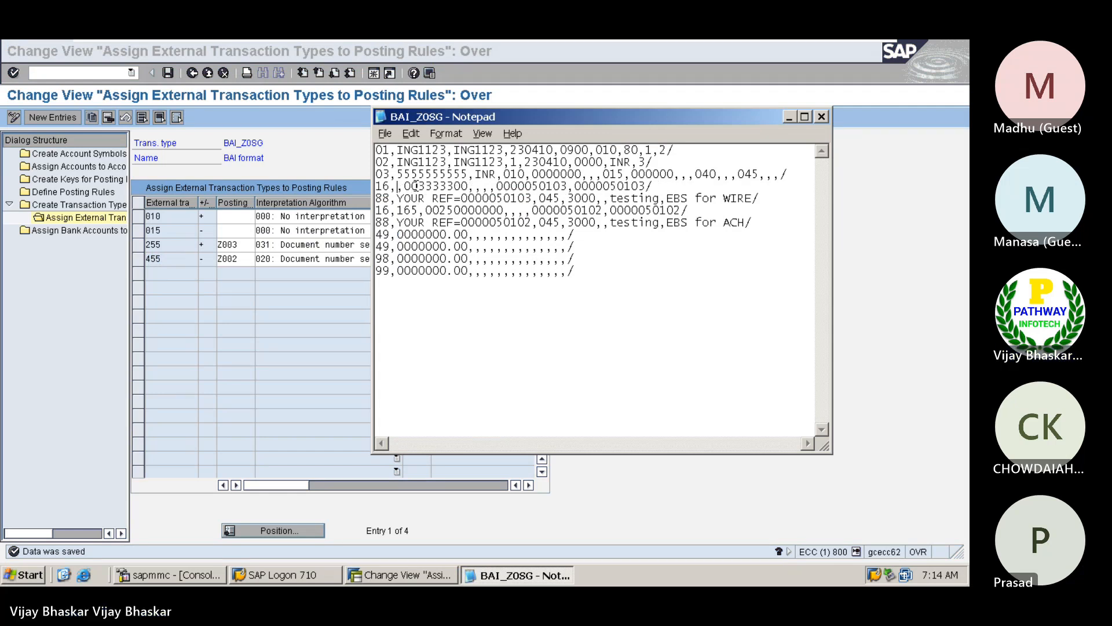
text(455)
Set the transaction code in the second 16 record to 455
key(Down)
key(Down)
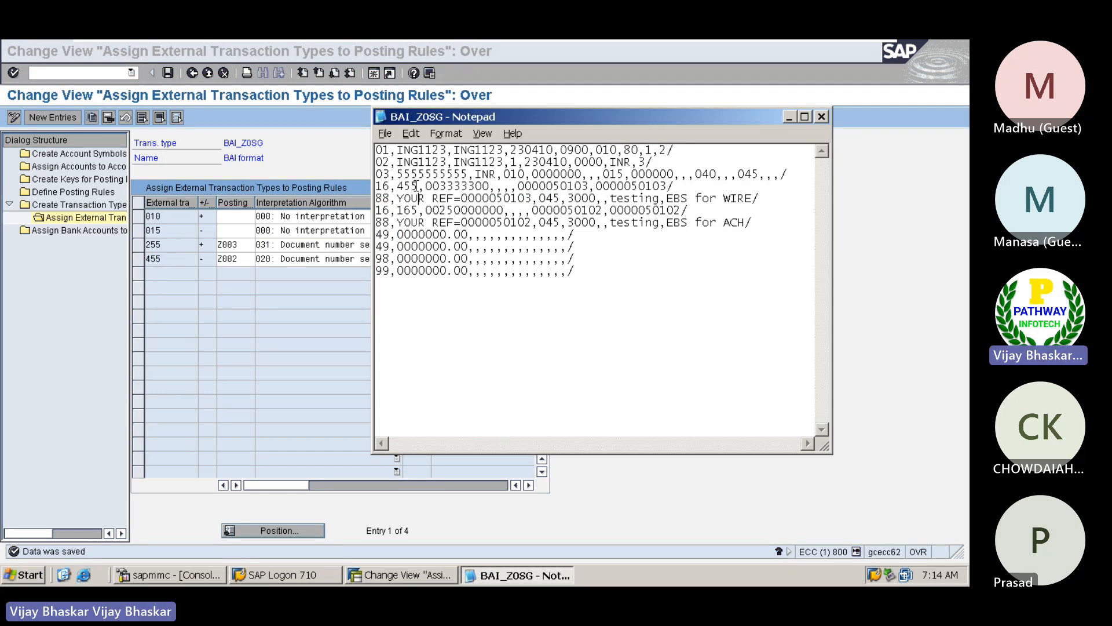
key(BackSpace)
key(BackSpace)
key(BackSpace)
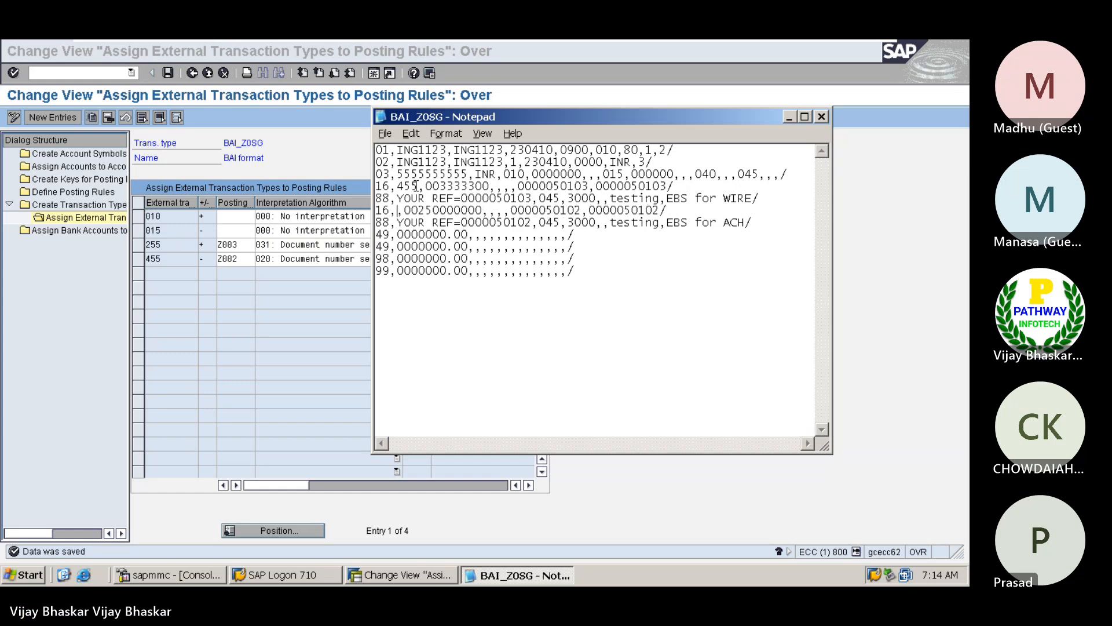
text(455)
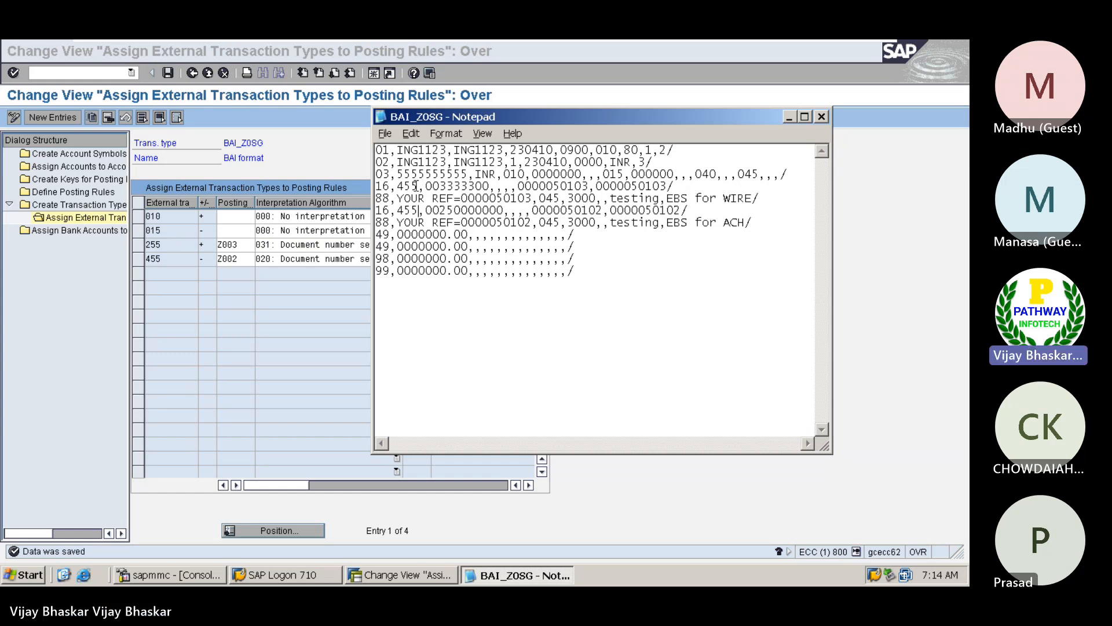
Compare the 16 records' transaction codes with the external transaction types assigned to posting rules in SAP
click(232, 323)
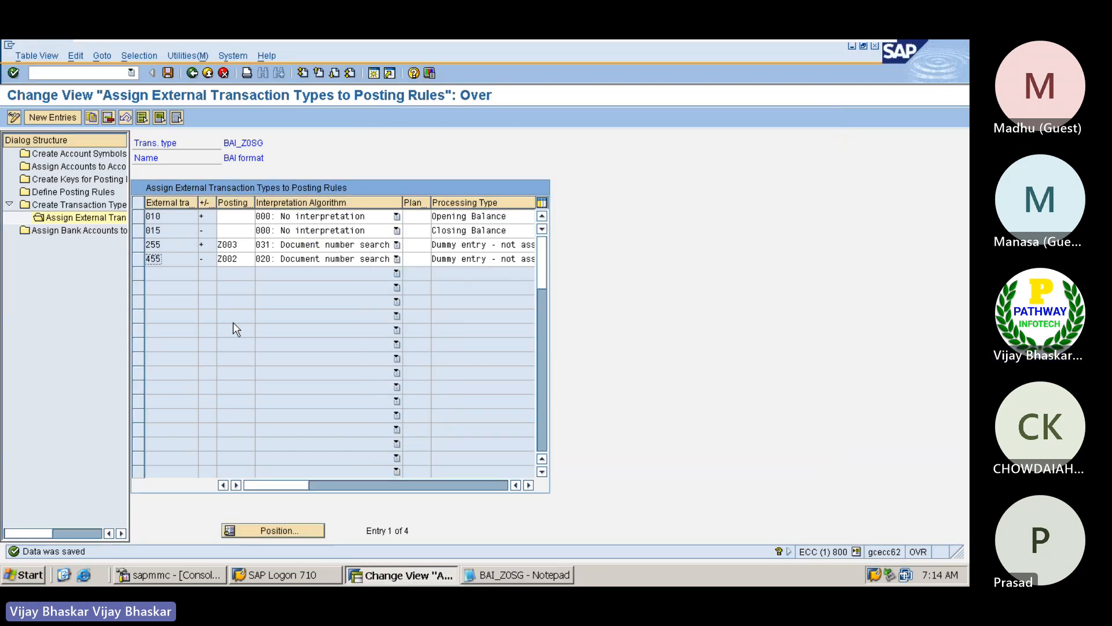
key(alt+Tab)
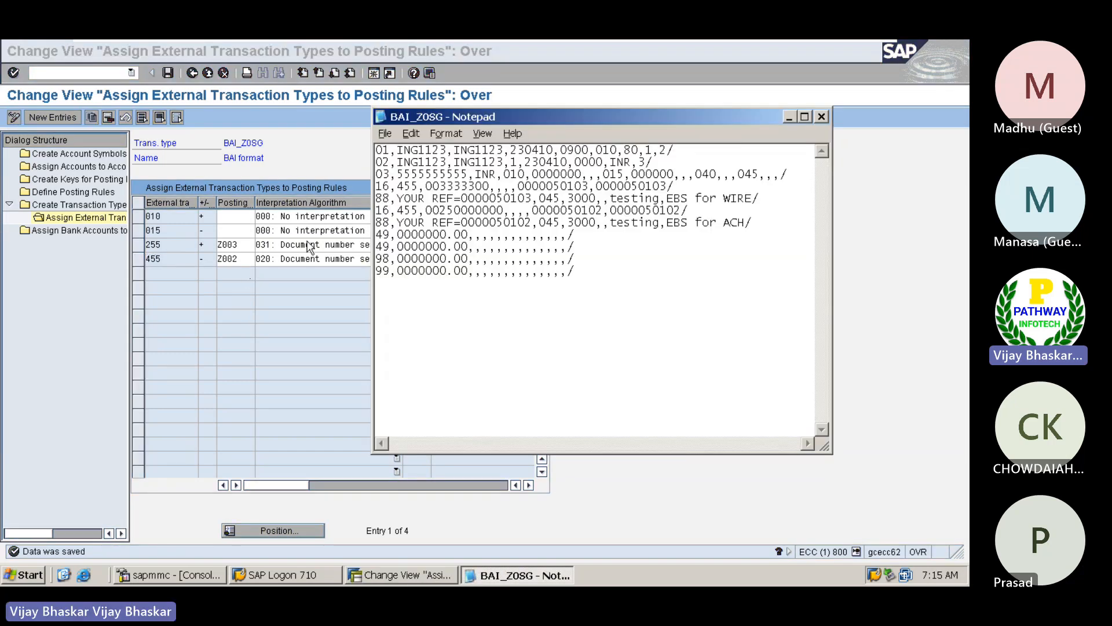
click(169, 258)
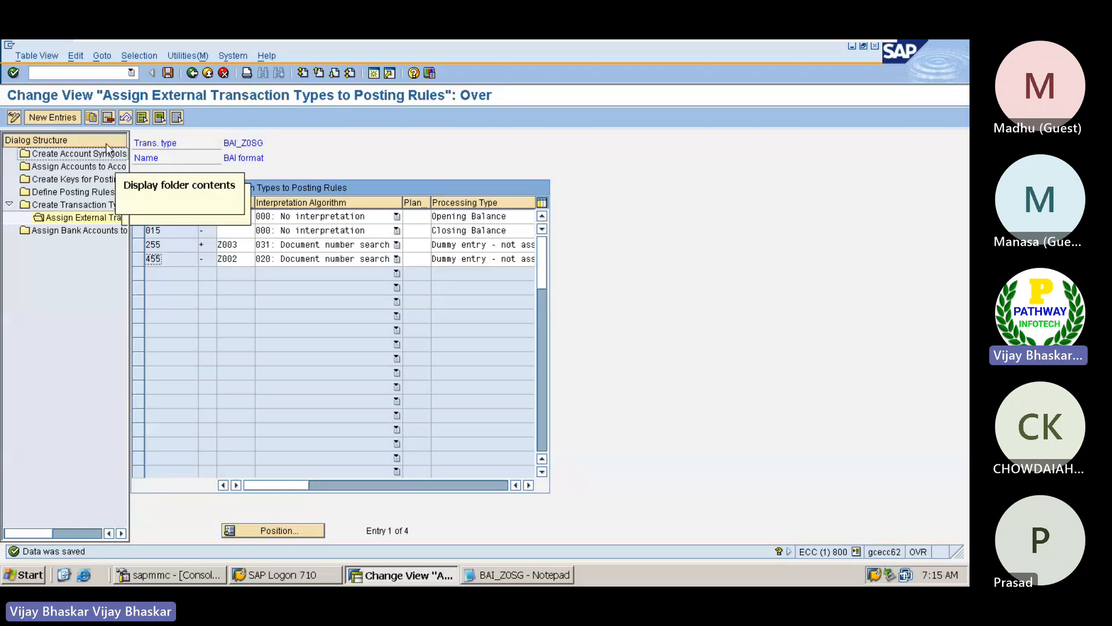
Open the house bank maintenance with transaction FI12 for company code Z0SG
click(78, 70)
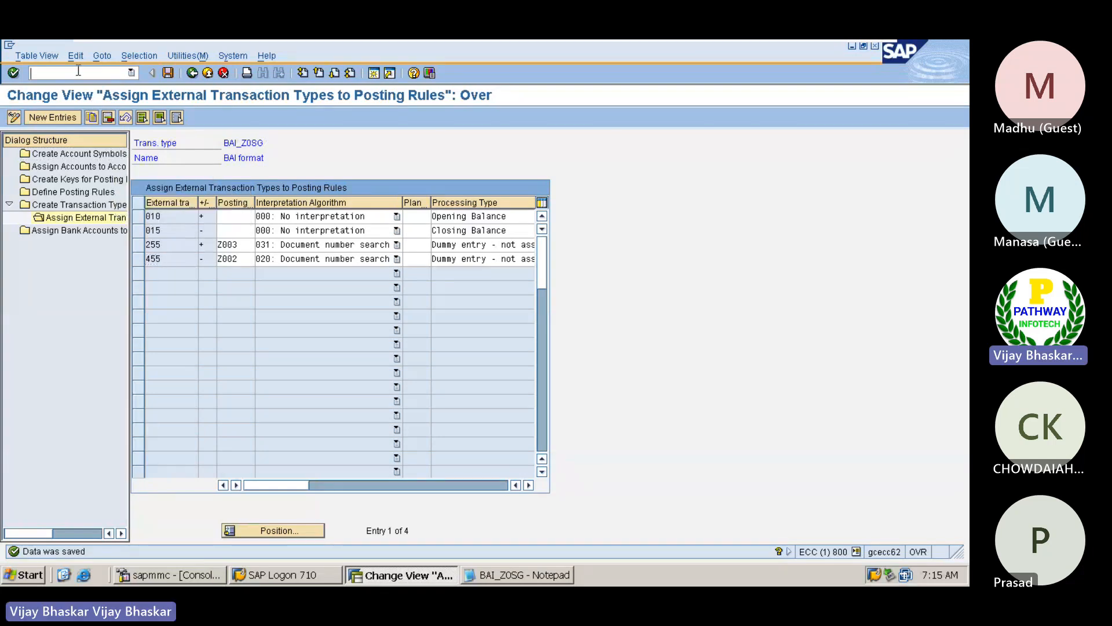
text(/nfi12)
key(Return)
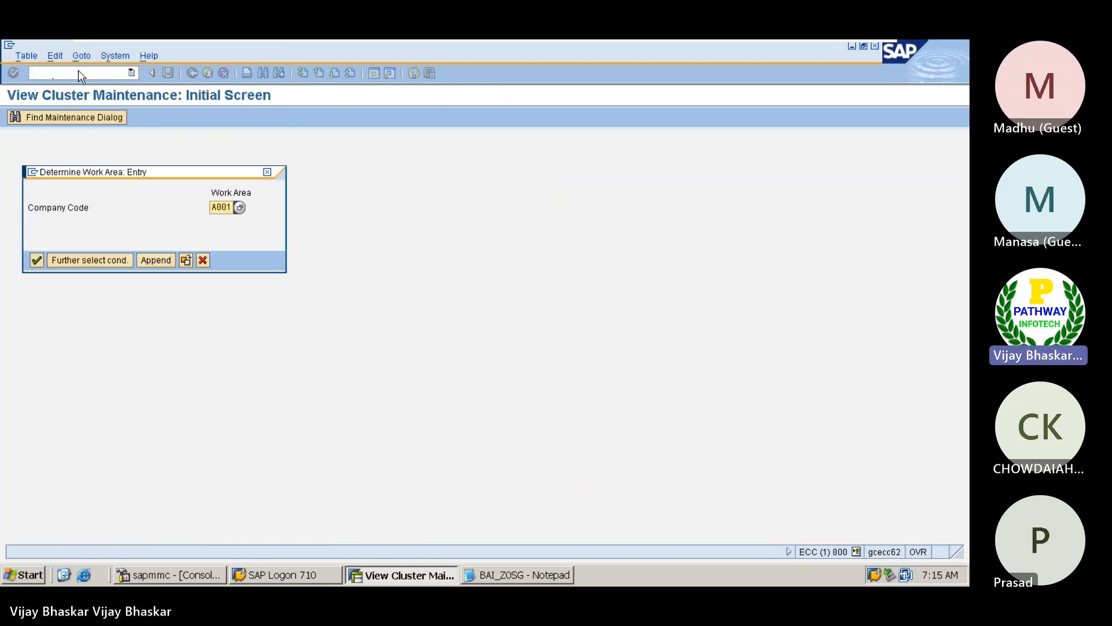
text(Z)
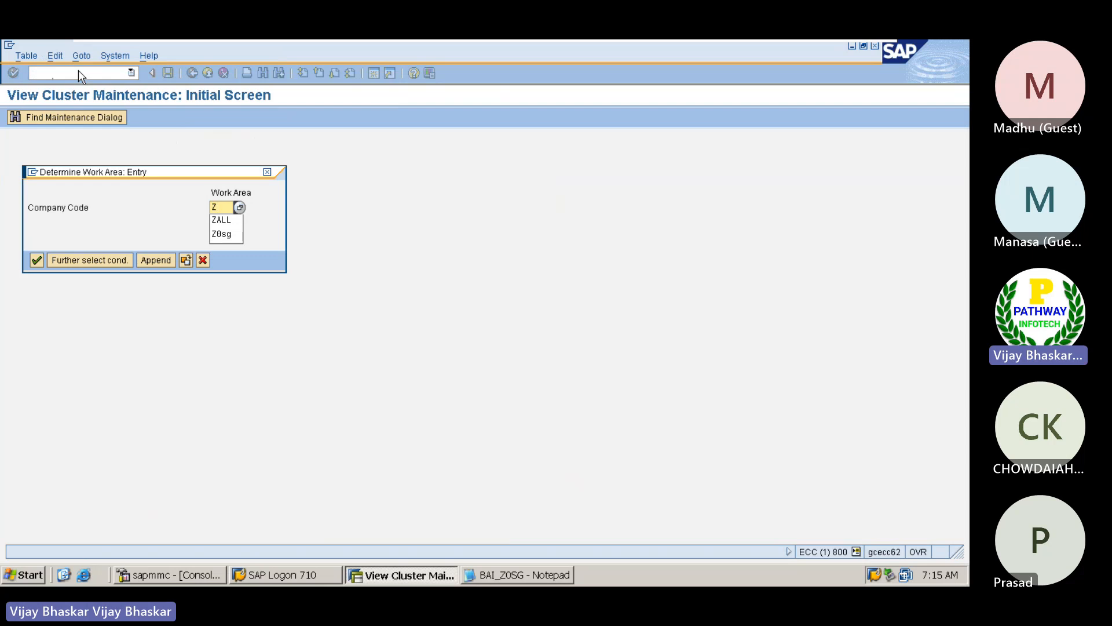
key(Down)
key(Down)
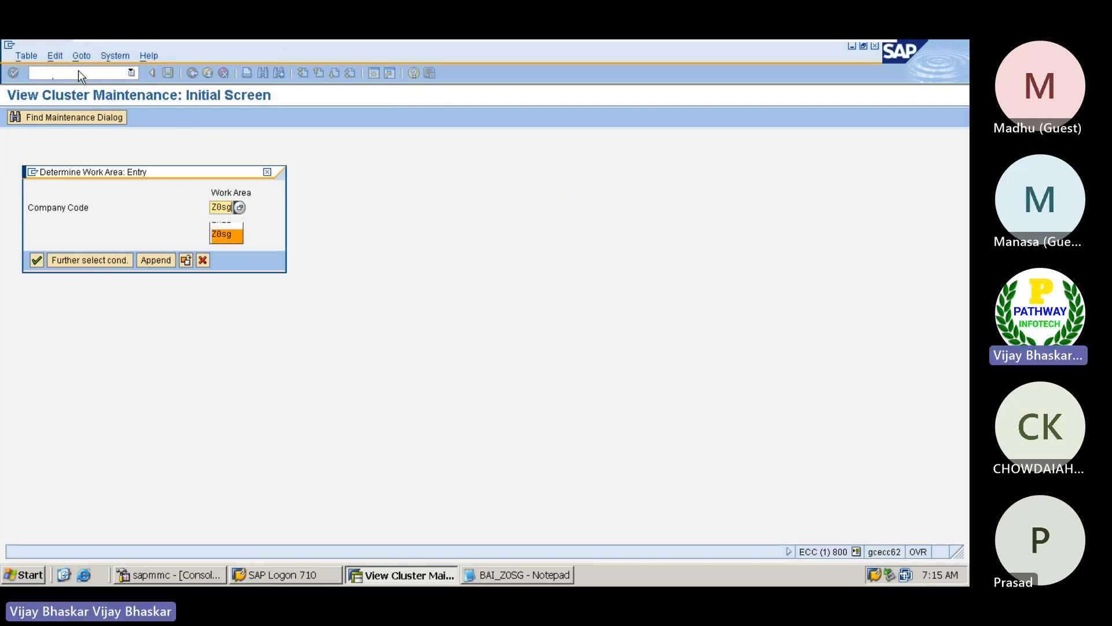
key(Return)
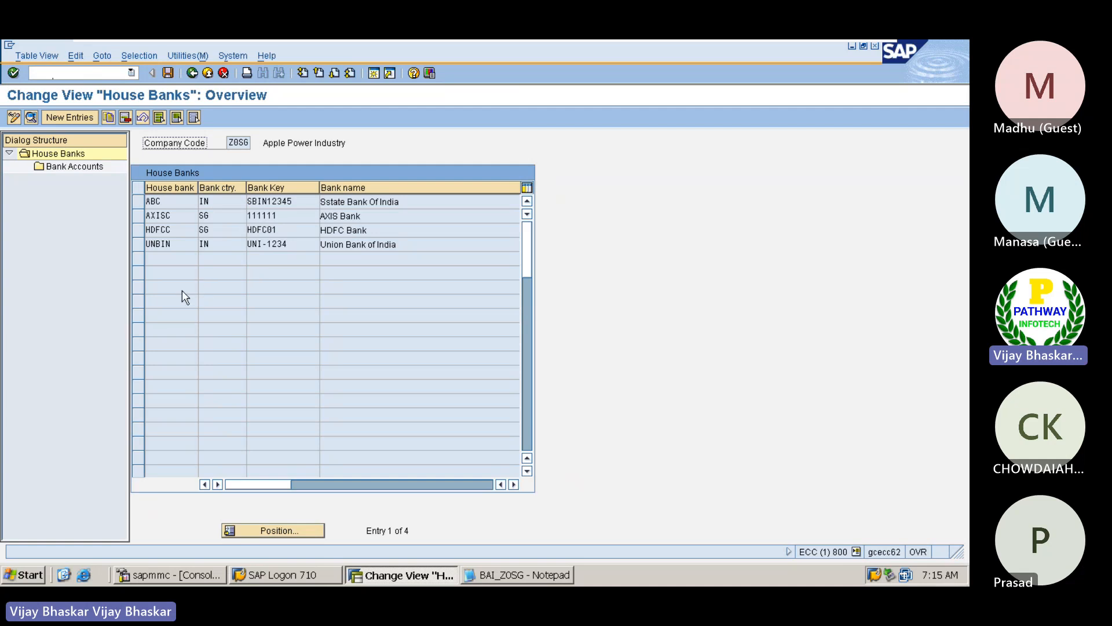
Copy bank key 111111 from house bank AXISC's details and replace the first ING1123 in the file's 01 record with it
double_click(284, 216)
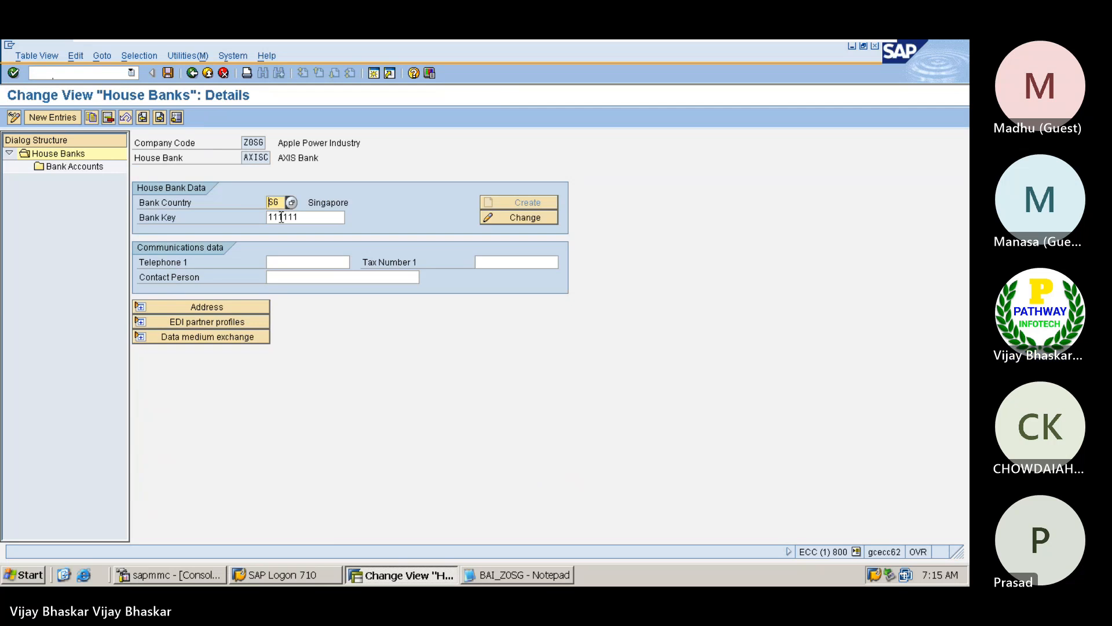
drag(304, 218, 264, 217)
key(ctrl+c)
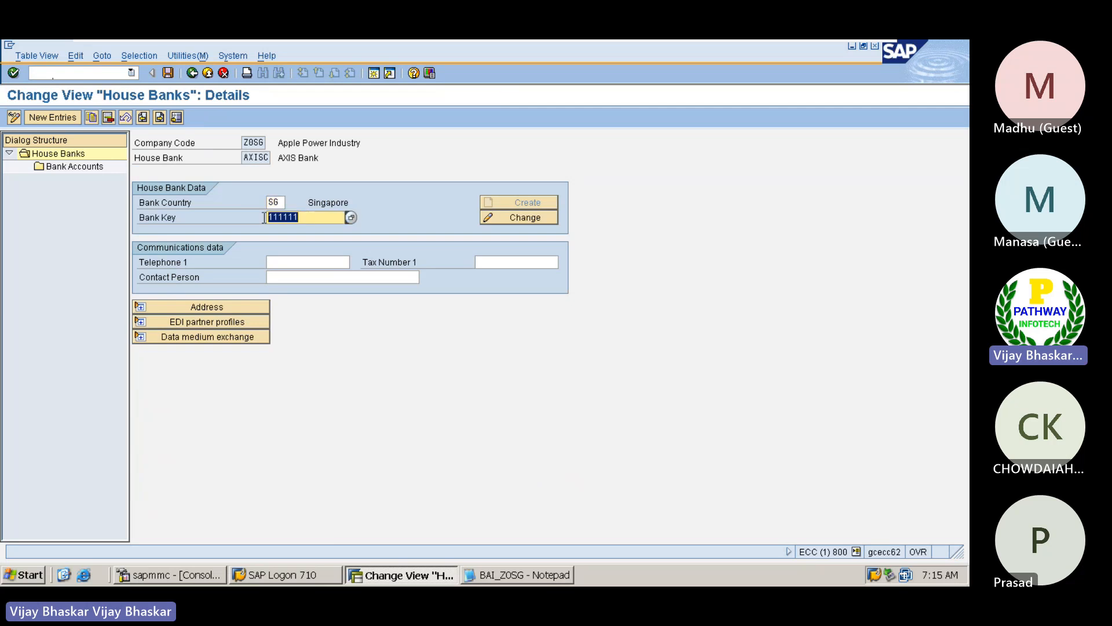
key(alt+Tab)
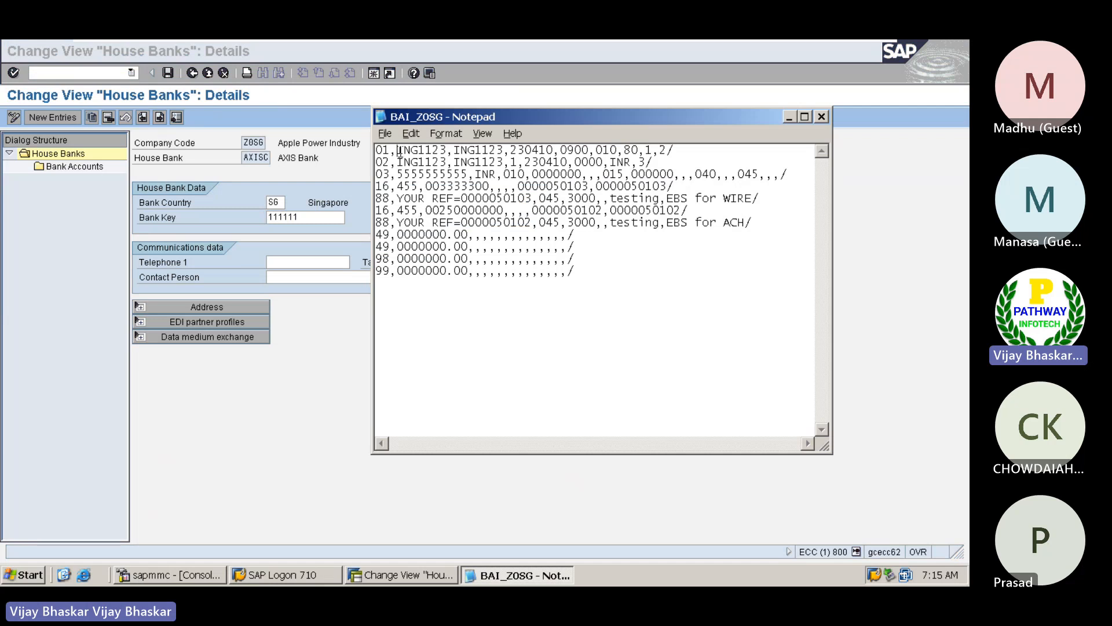
key(shift+Right)
key(shift+Right)
key(shift+Right)
key(shift+Right)
key(shift+Right)
key(shift+Right)
key(shift+Right)
key(ctrl+v)
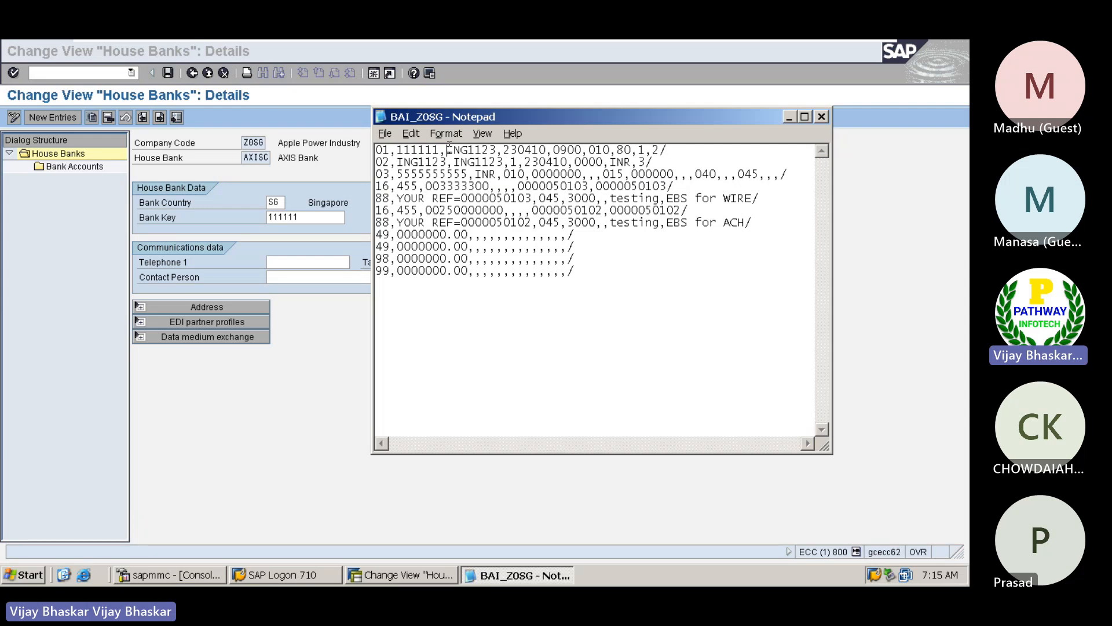
Replace the remaining ING1123 in the 01 record with bank key 111111
click(449, 150)
key(shift+Right)
key(shift+Right)
key(shift+Right)
key(shift+Right)
key(shift+Right)
key(shift+Right)
key(shift+Right)
key(ctrl+v)
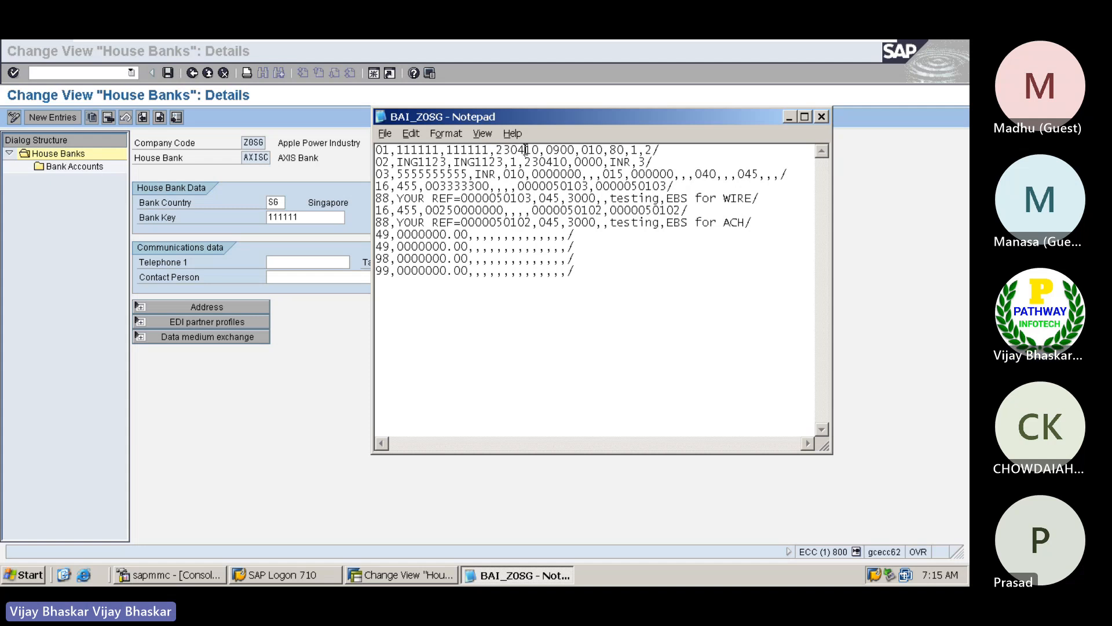
Set the date in the 01 record to 230613
key(BackSpace)
text(6)
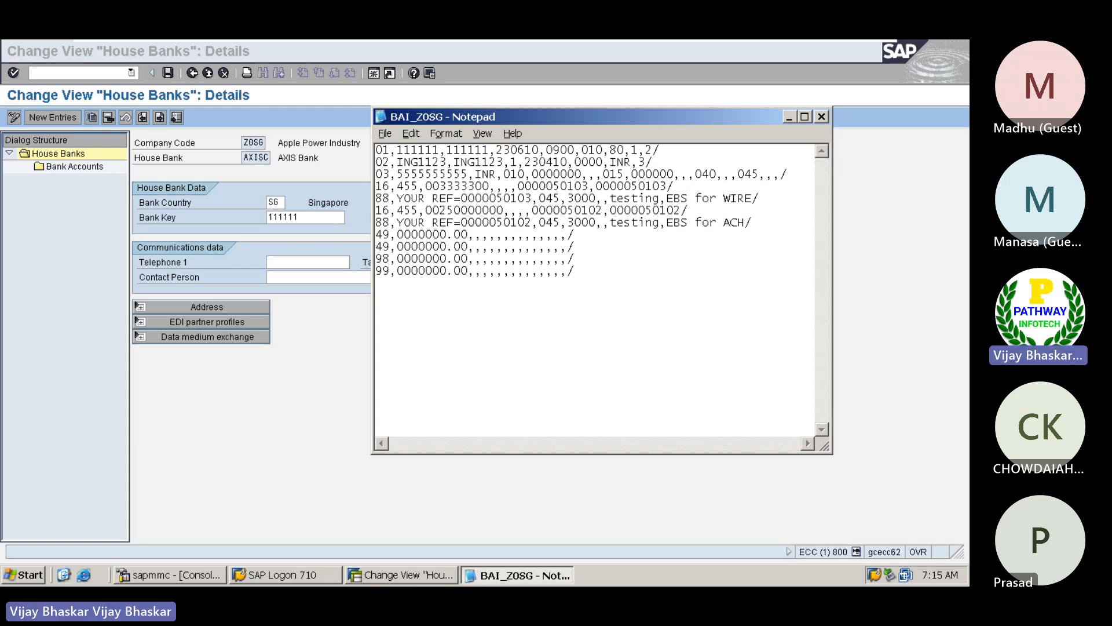
key(BackSpace)
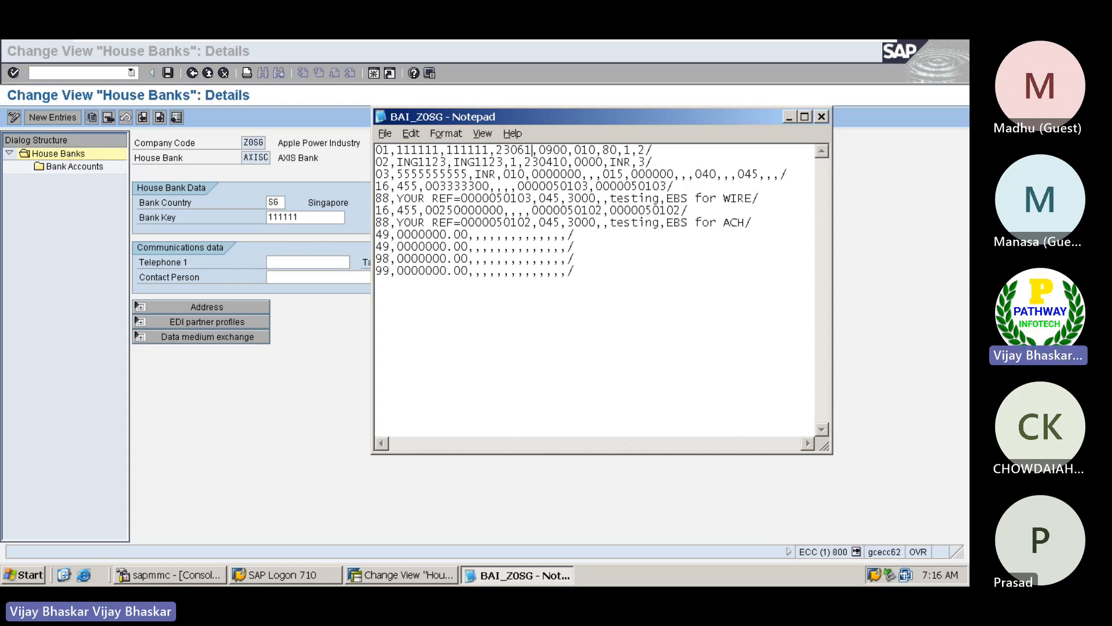
text(3)
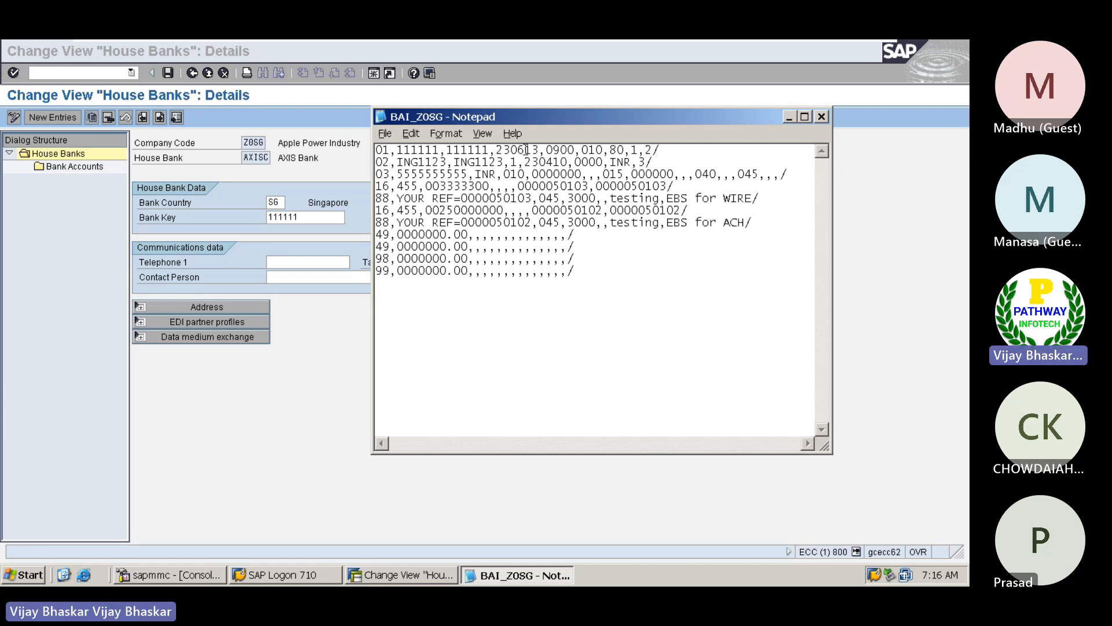
Replace the first ING1123 in the 02 record with bank key 111111
click(399, 162)
key(shift+Right)
key(shift+Right)
key(shift+Right)
key(shift+Right)
key(shift+Right)
key(shift+Right)
key(shift+Right)
key(ctrl+v)
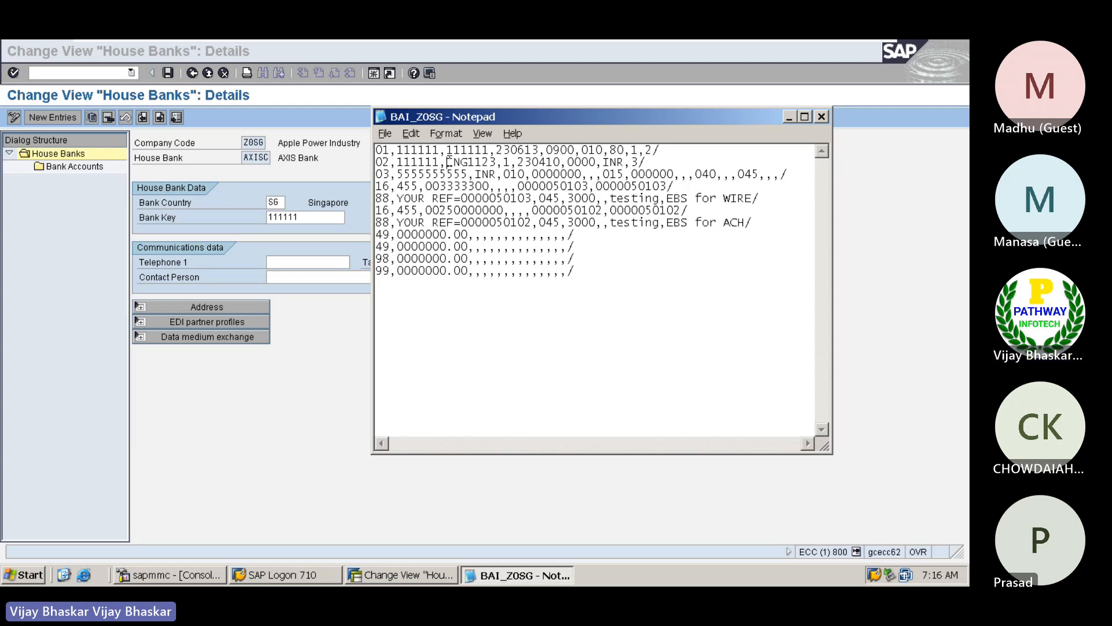
Replace the remaining ING1123 in the 02 record with bank key 111111, keeping the comma after it
key(shift+Right)
key(shift+Right)
key(shift+Right)
key(shift+Right)
key(shift+Right)
key(shift+Right)
key(shift+Right)
key(shift+Right)
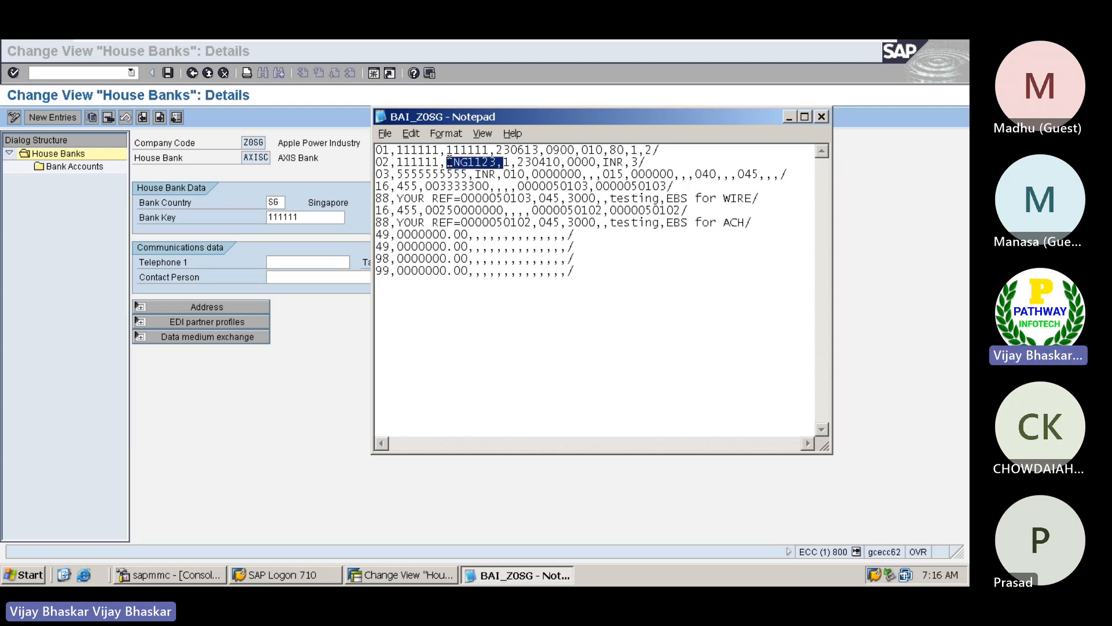
key(shift+Left)
key(ctrl+v)
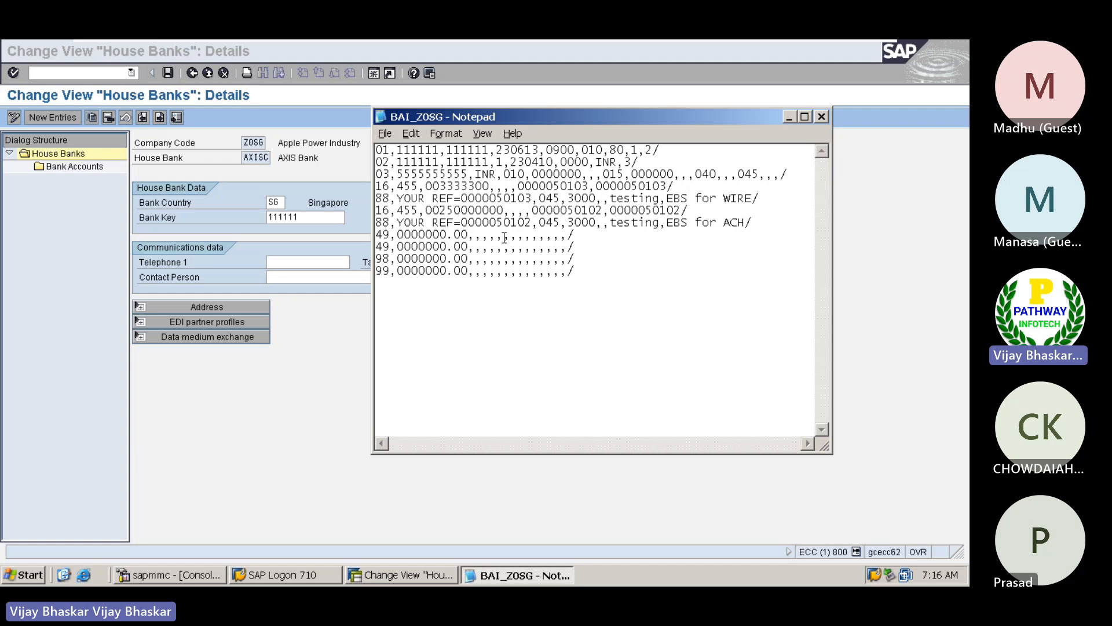
Set the date in the 02 record to 230613
key(Right)
key(Right)
key(Right)
key(Right)
key(Right)
key(Right)
key(Delete)
text(6)
key(BackSpace)
text(3)
Replace the account number in the 03 record of BAI_Z0SG with the bank account number of the AXISC house bank account
click(299, 219)
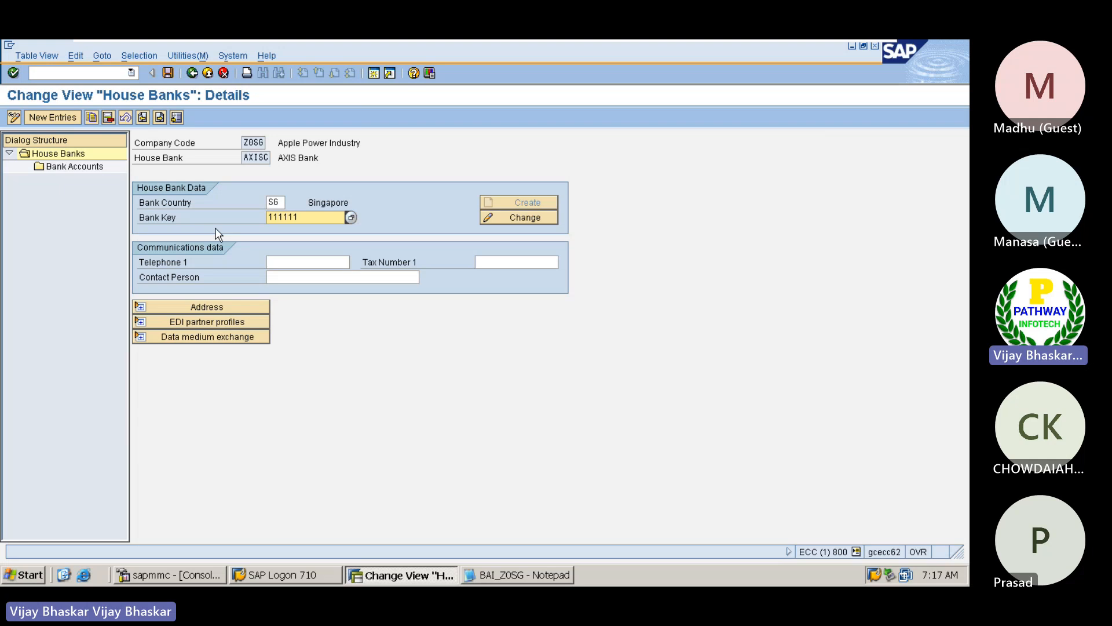
double_click(81, 168)
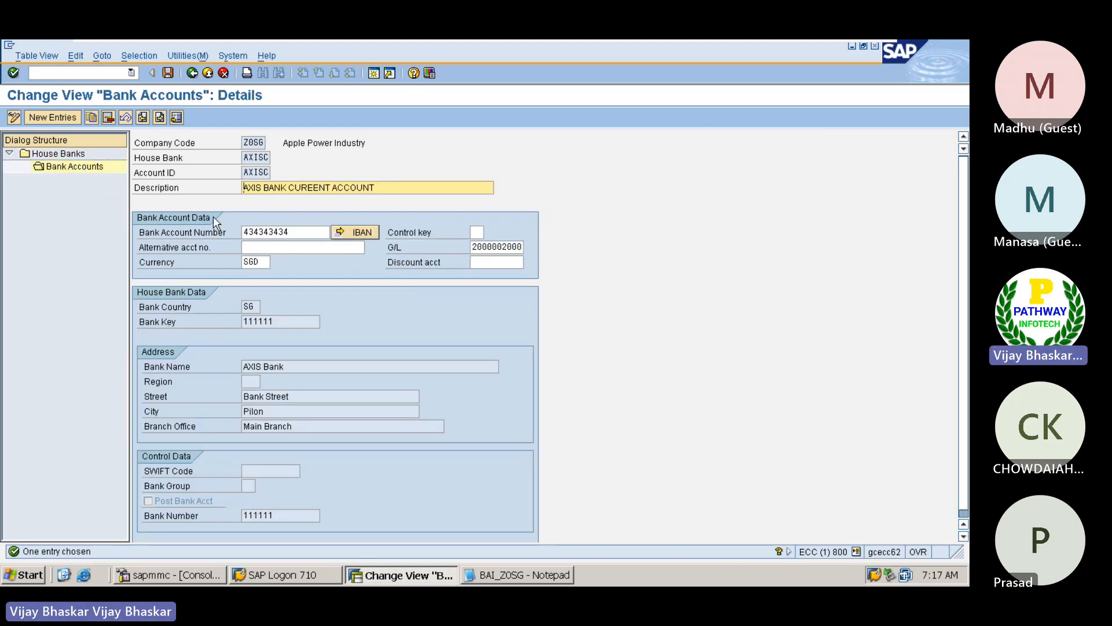
click(308, 233)
drag(307, 232, 231, 231)
key(ctrl+c)
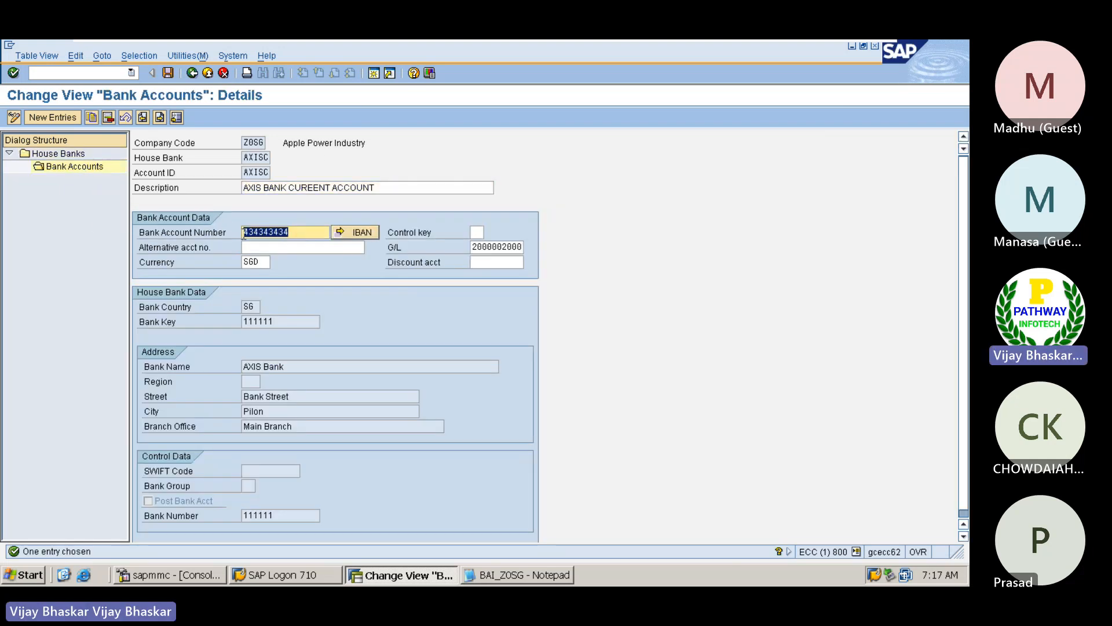
click(243, 232)
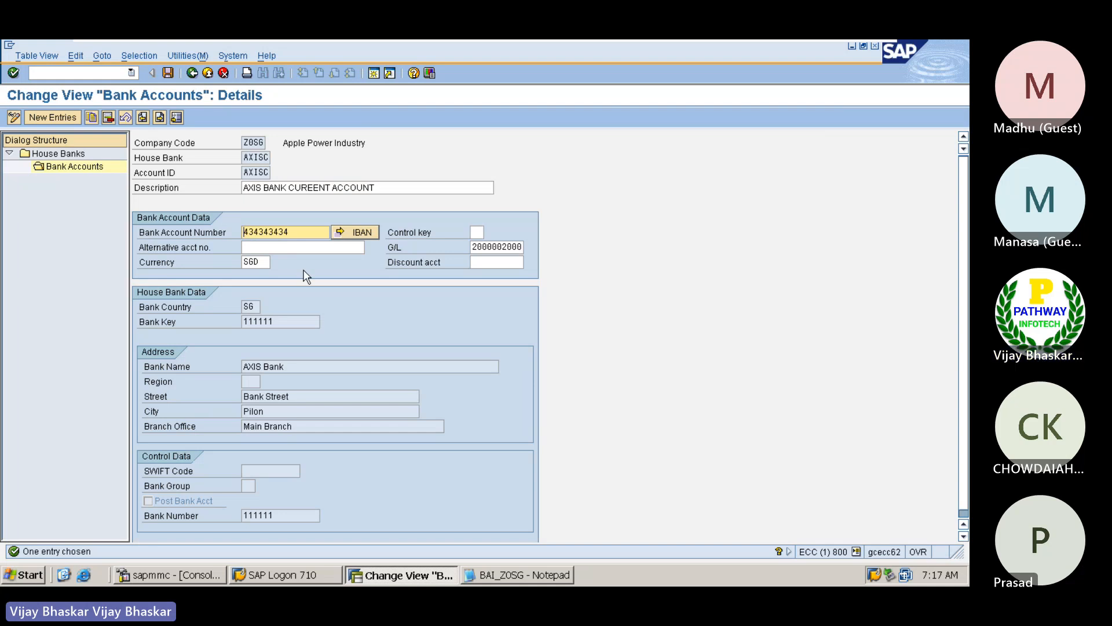
key(alt+Tab)
drag(398, 176, 468, 175)
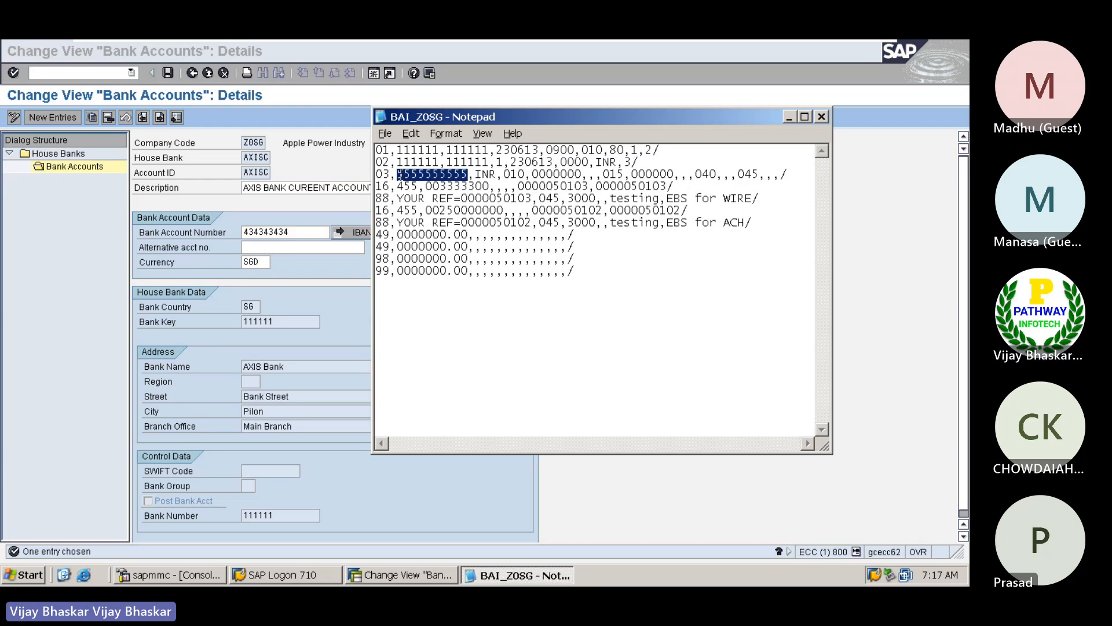
key(ctrl+v)
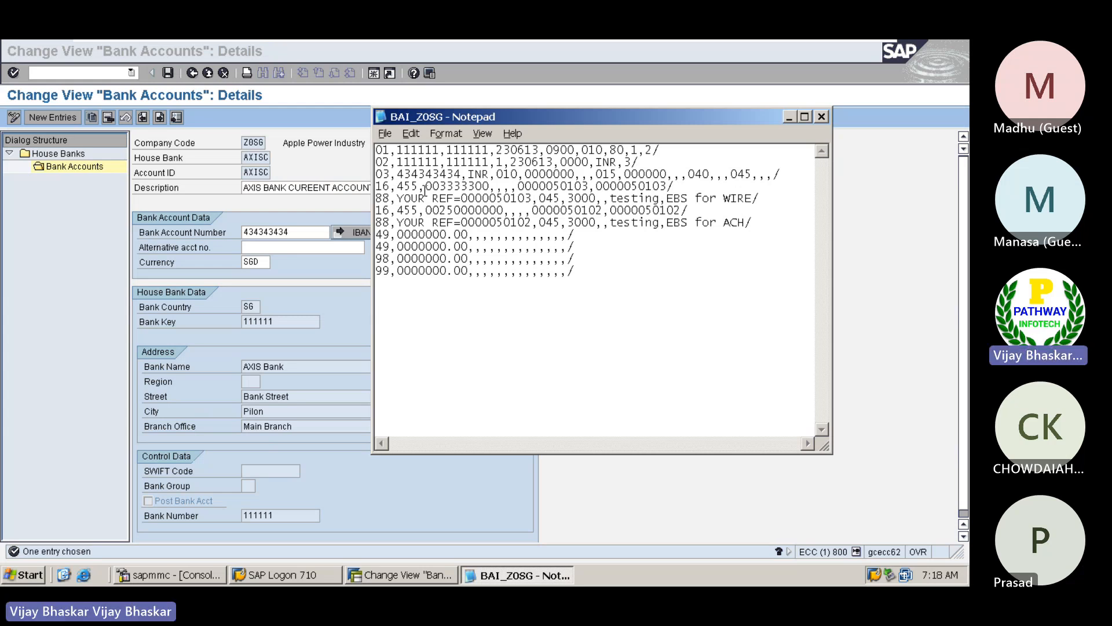
Display Mahindra & Mahindra's open vendor line items in company code Z0SG with FBL1N and open a second SAP session
click(343, 168)
click(91, 72)
text(/nfbl1n)
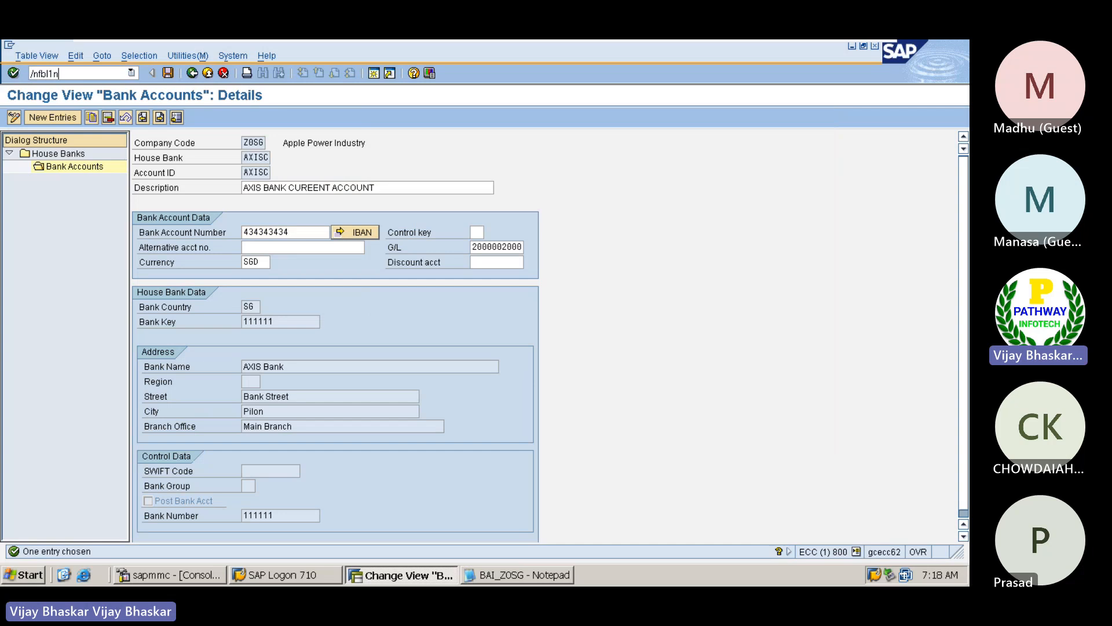
key(Return)
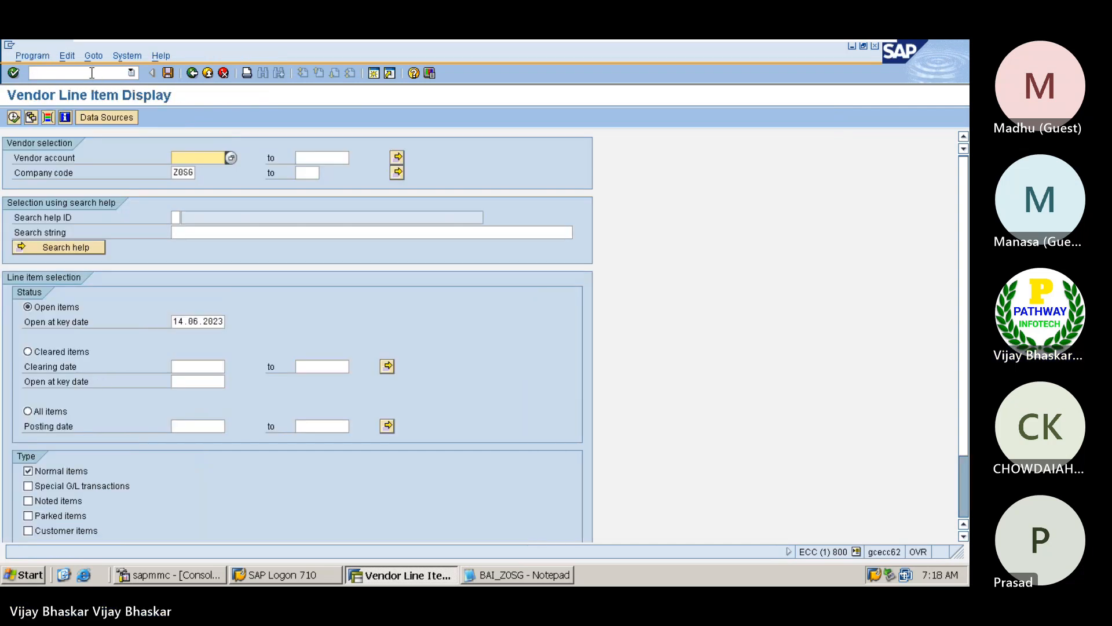
click(14, 118)
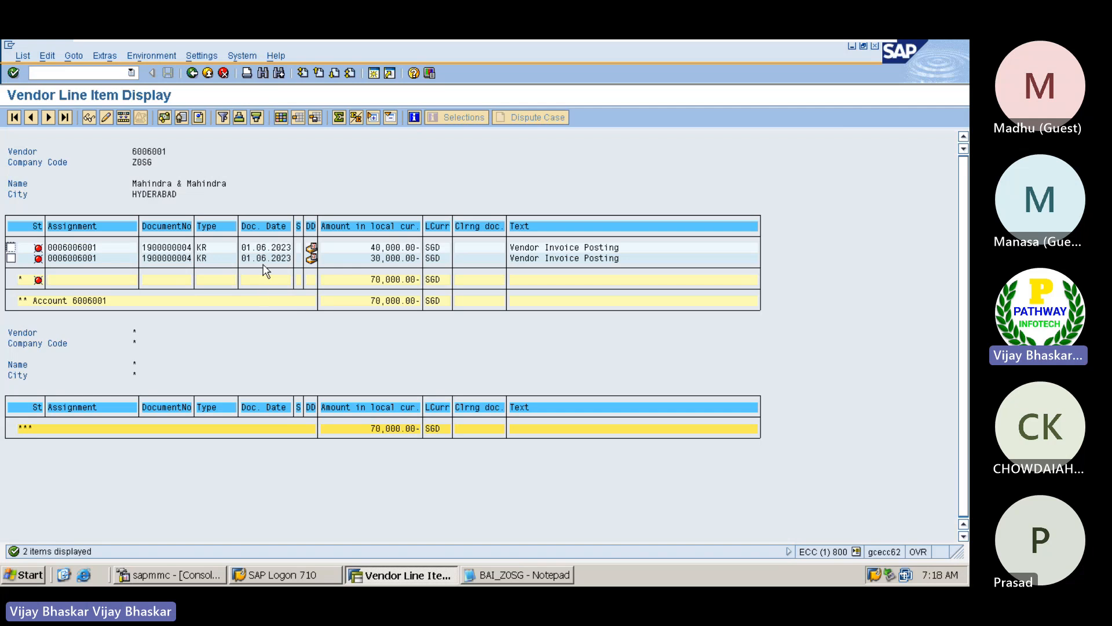
click(168, 258)
click(374, 74)
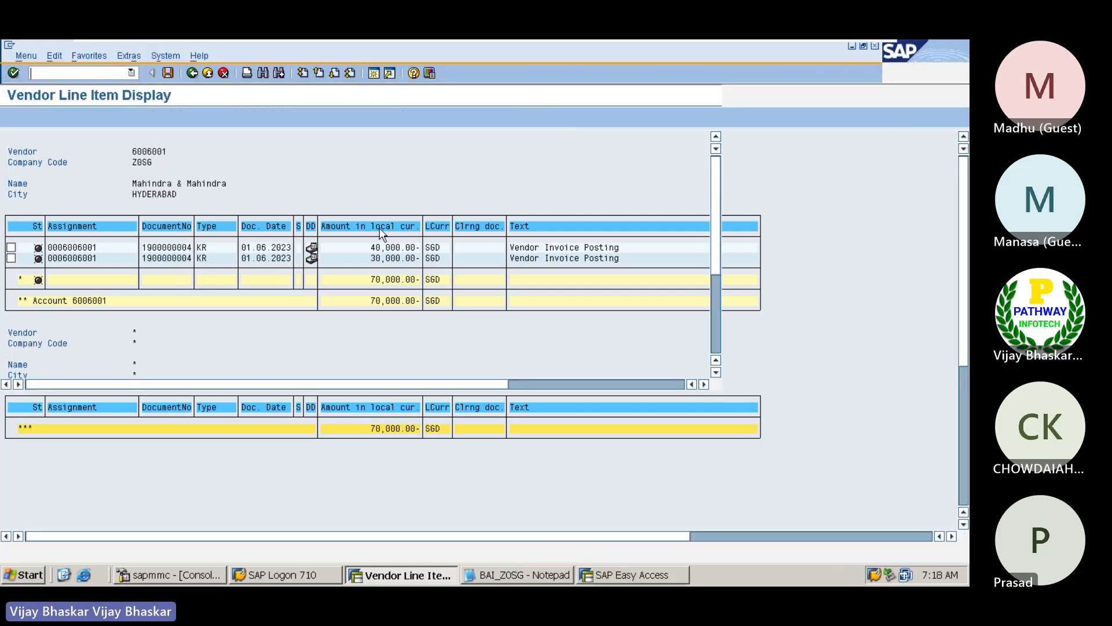
text(f)
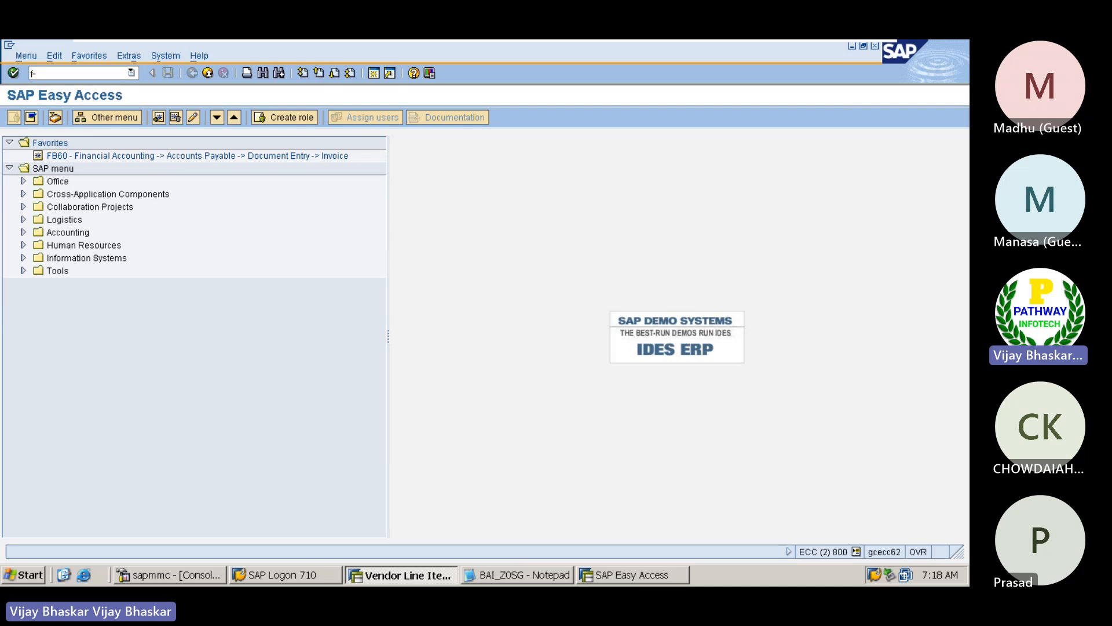
text(-34)
key(Return)
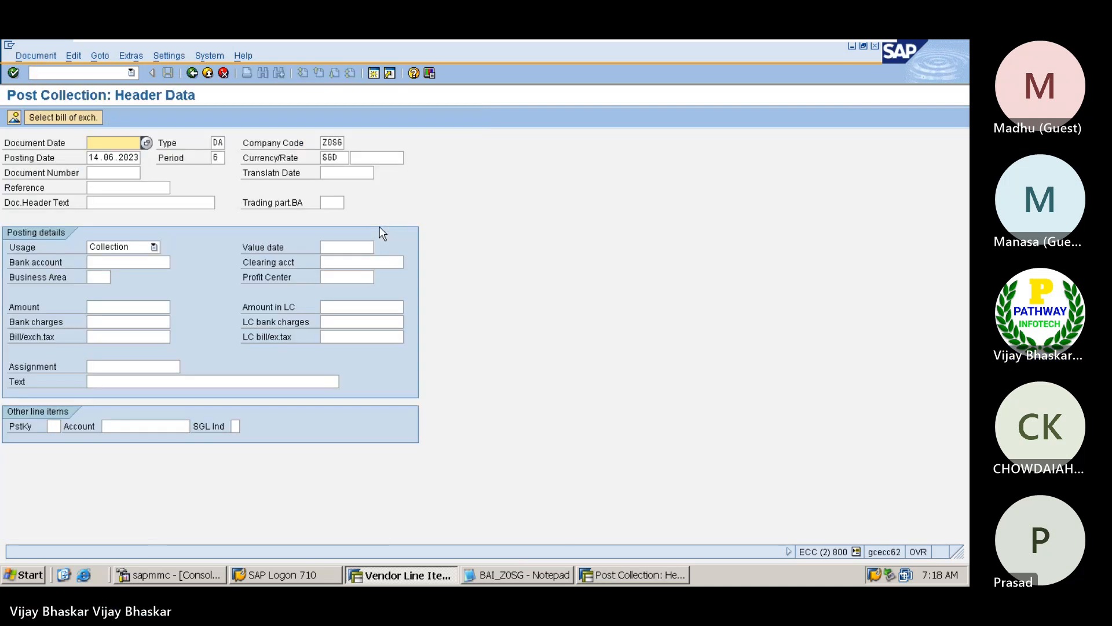
Start a vendor invoice with transaction F-43 and set its document date to 01.06.2023
click(88, 70)
text(/nf-43)
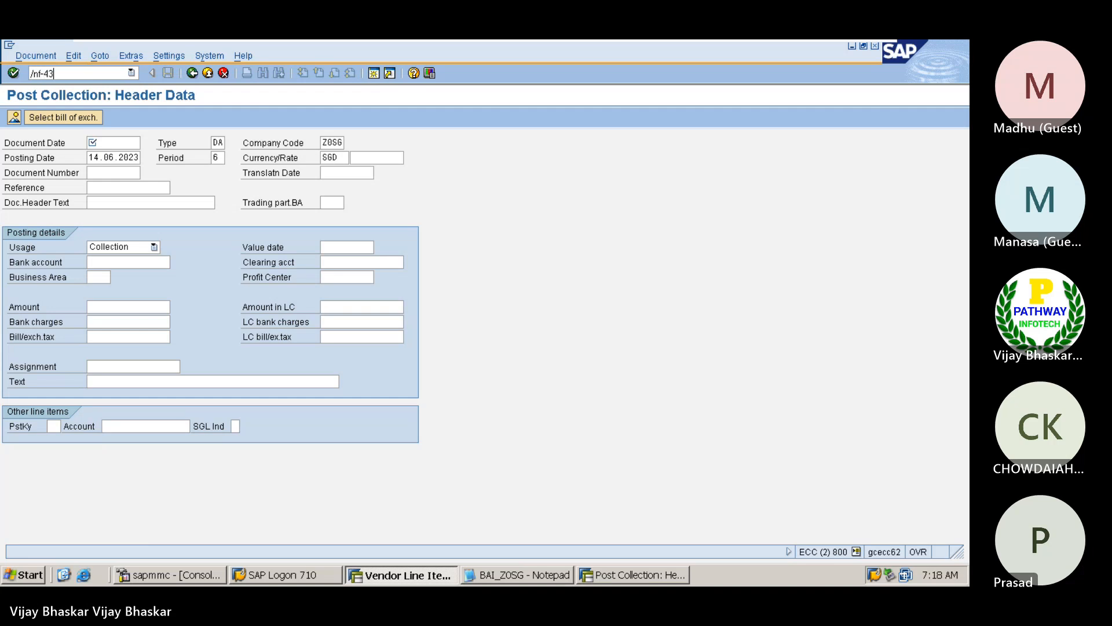
key(Return)
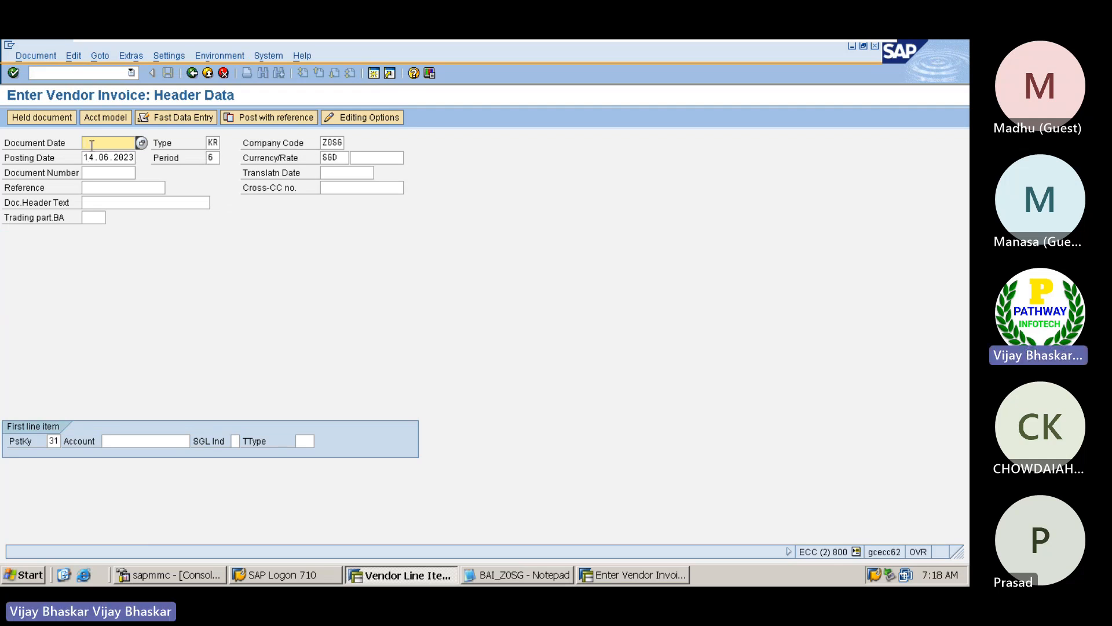
text(01)
key(Down)
key(Return)
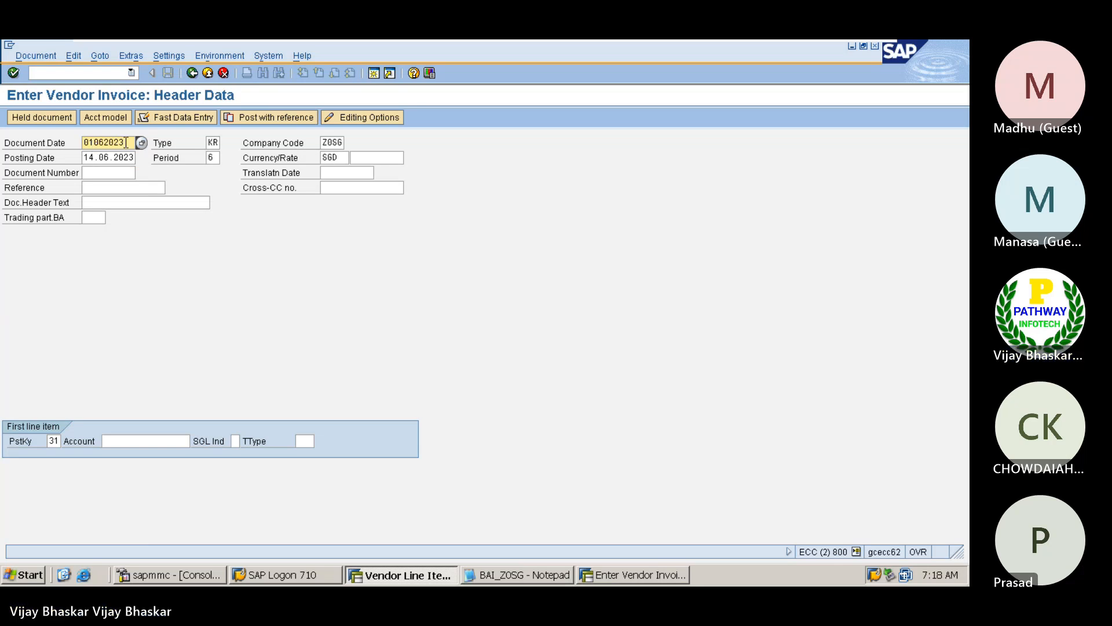
Copy the document date 01.06.2023 into the invoice's posting date
drag(127, 142, 80, 143)
key(ctrl+c)
key(Tab)
key(Tab)
key(Tab)
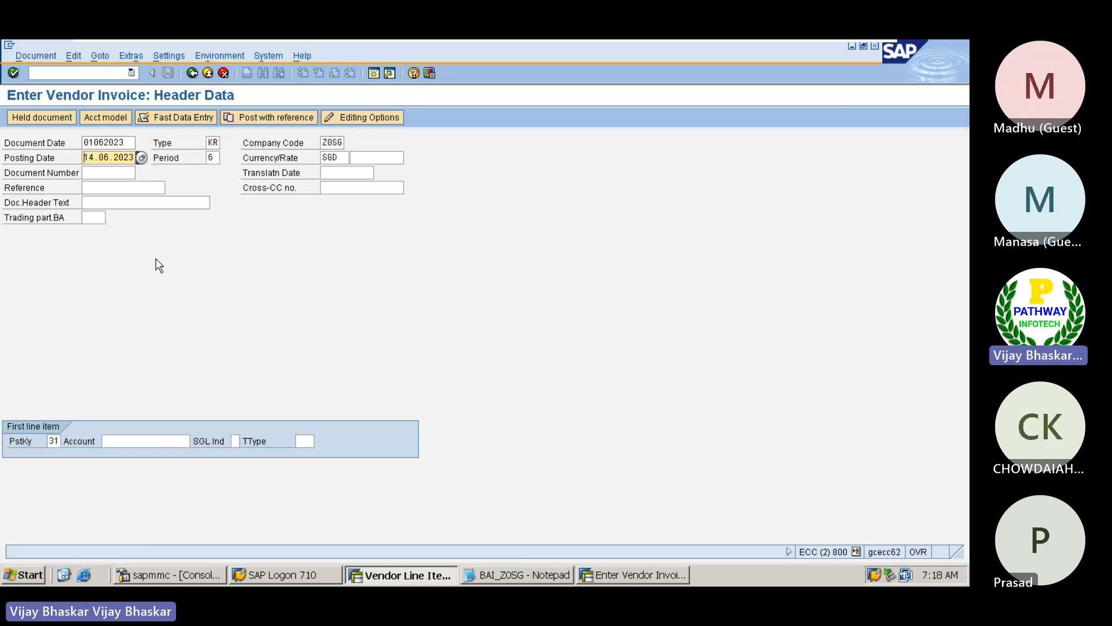
key(Delete)
key(Delete)
key(Delete)
key(Delete)
key(Delete)
key(Delete)
key(Delete)
key(Delete)
key(Delete)
key(Delete)
key(ctrl+v)
Pick Mahindra & Mahindra from company code Z0SG's vendors as the first line item's account and continue to the vendor item
key(Down)
key(Down)
key(Down)
key(Down)
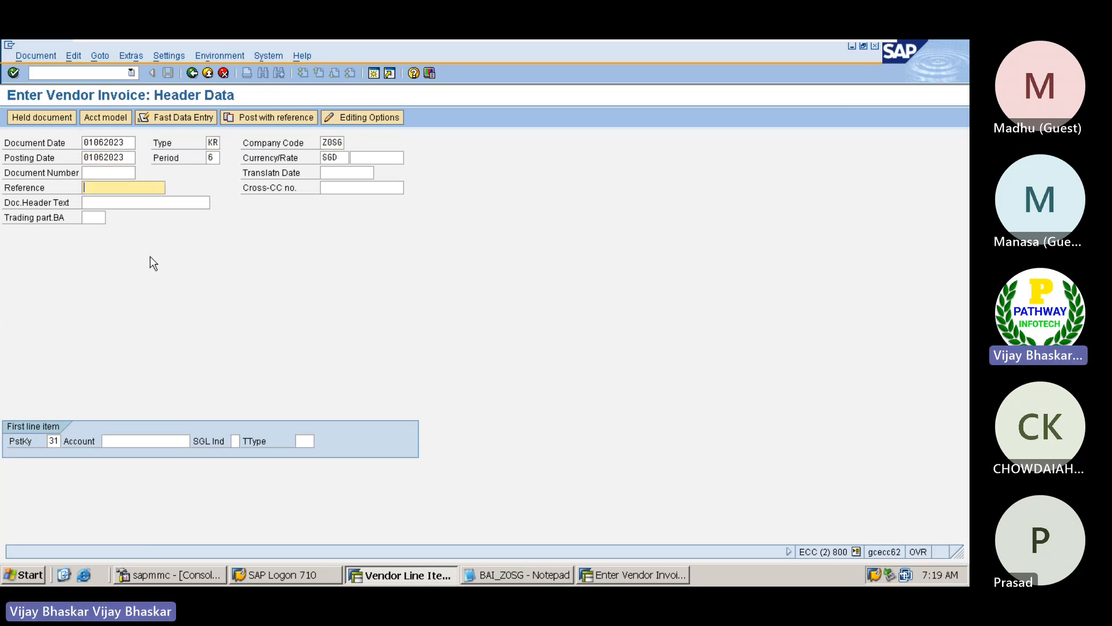
key(Tab)
key(Tab)
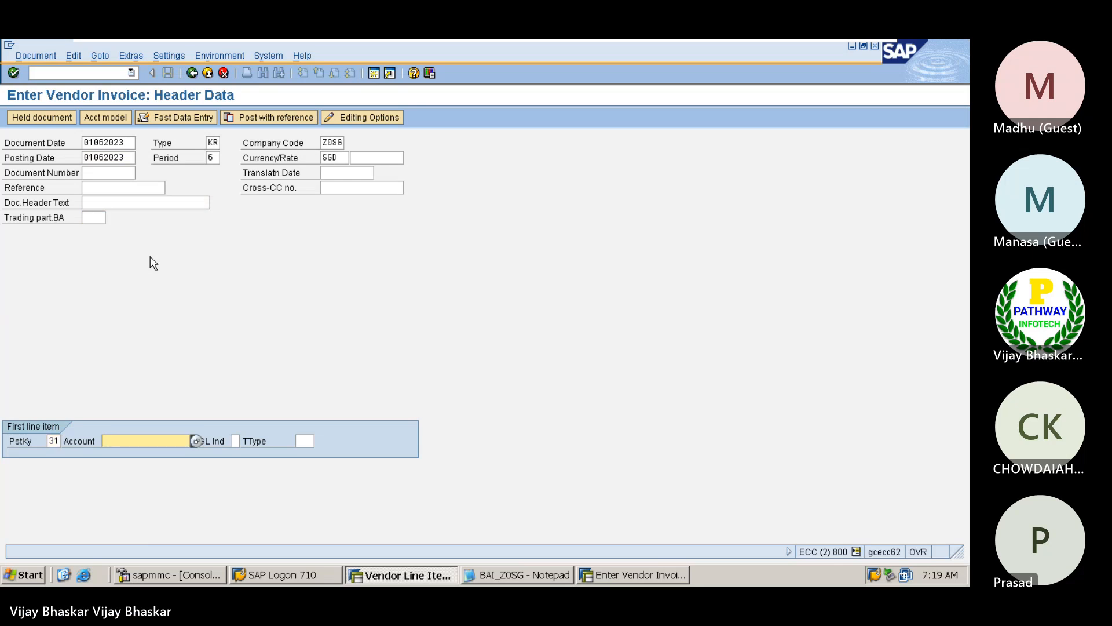
click(195, 442)
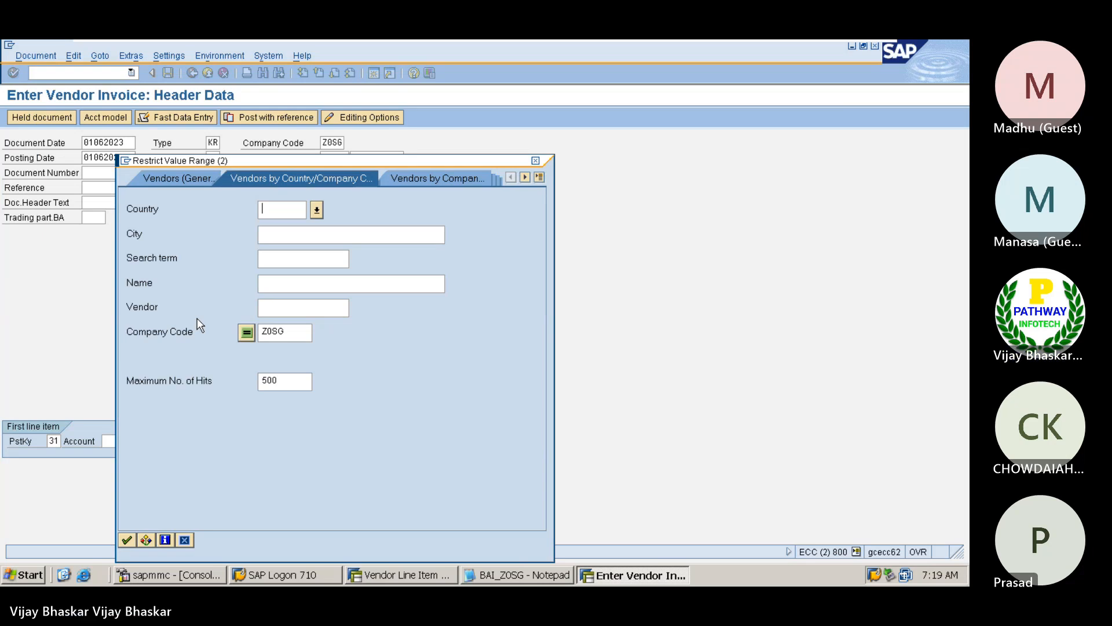
key(Return)
key(Return)
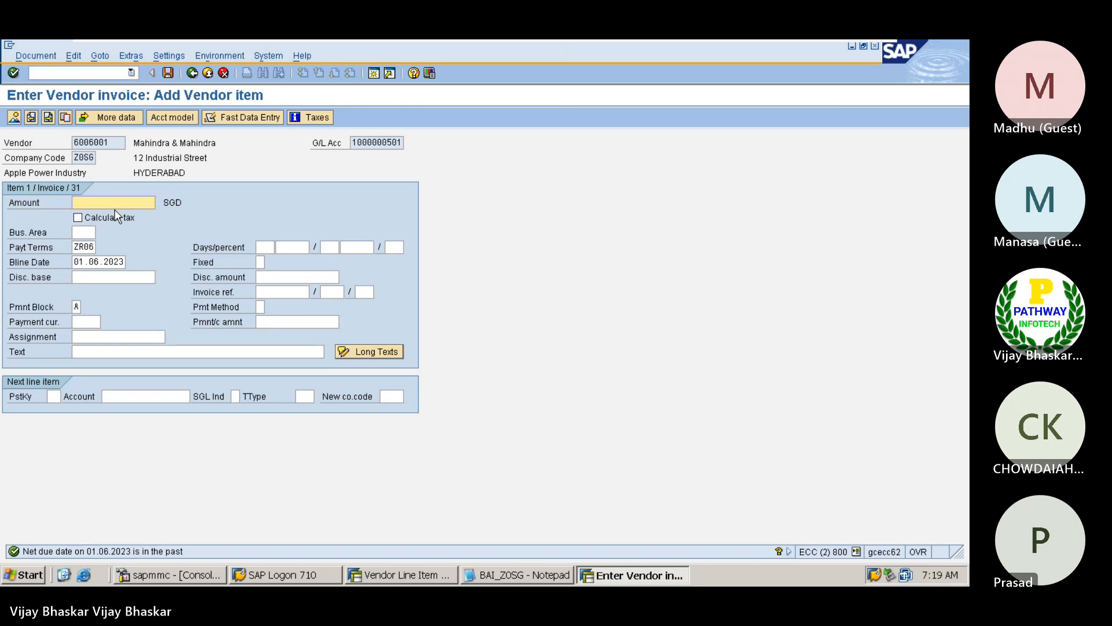
Set the vendor item's amount to 98000 SGD and its payment terms to 0001
text(980)
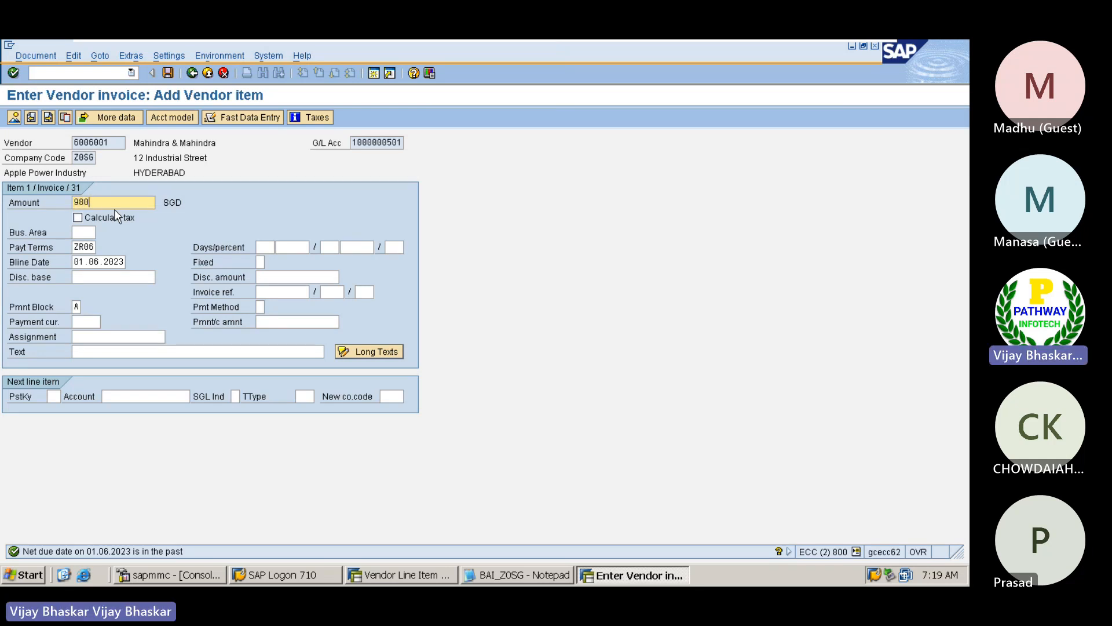
text(00)
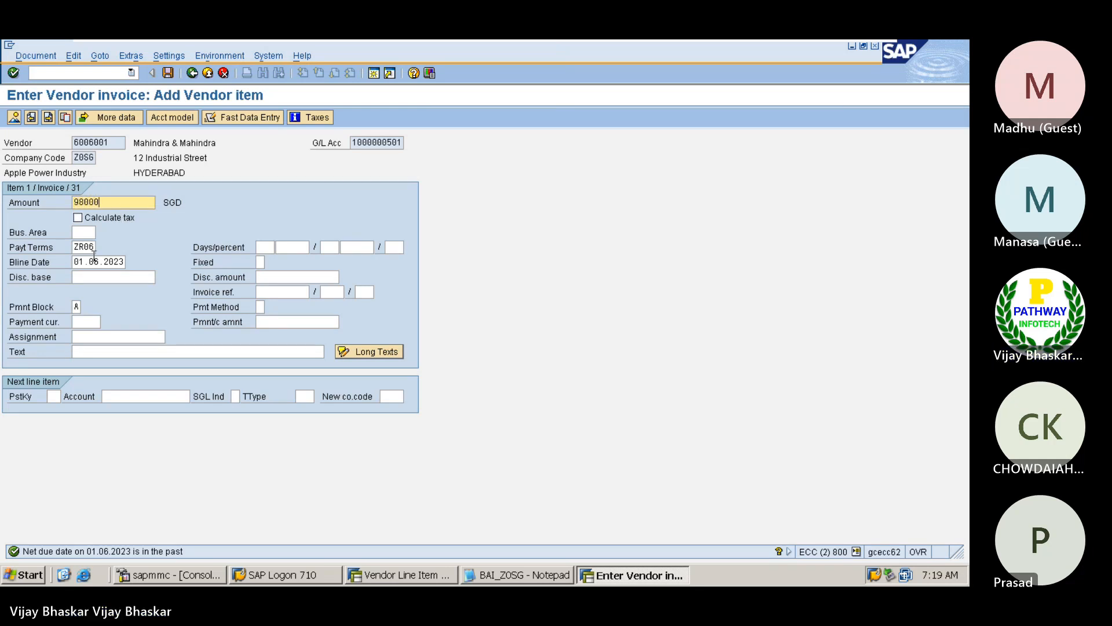
click(74, 247)
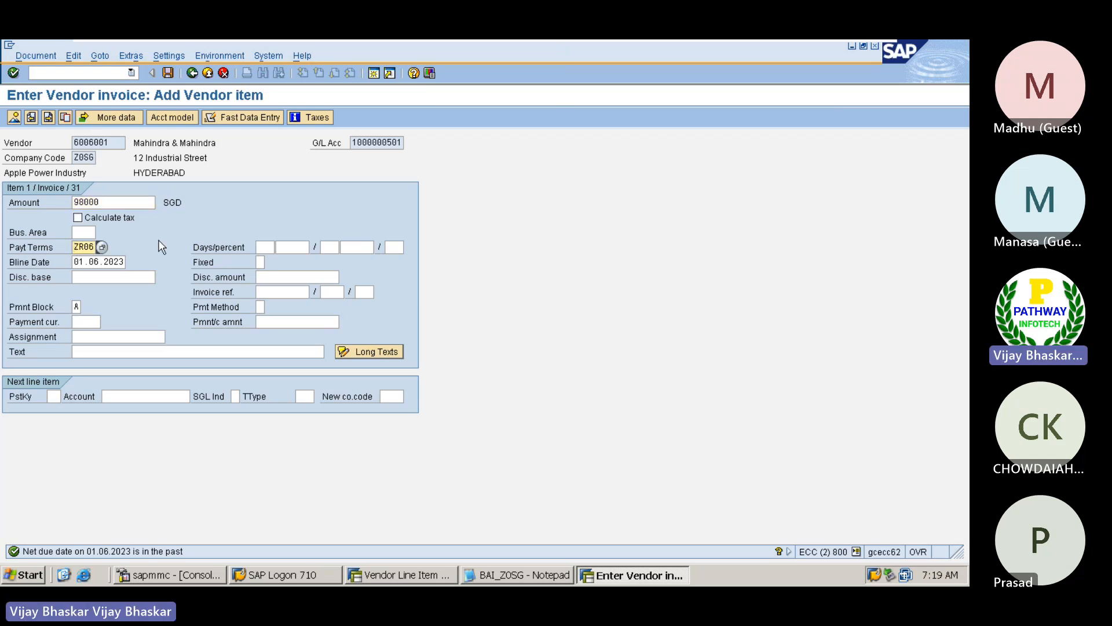
key(Delete)
key(Delete)
text(0)
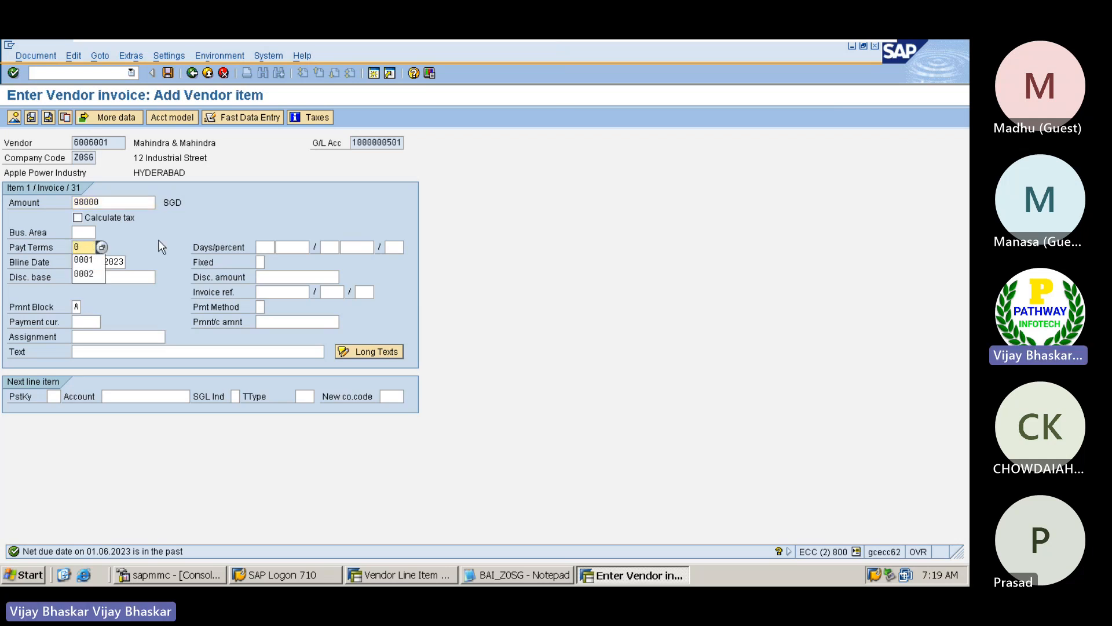
key(Down)
key(Return)
key(Down)
key(Down)
key(Down)
key(Down)
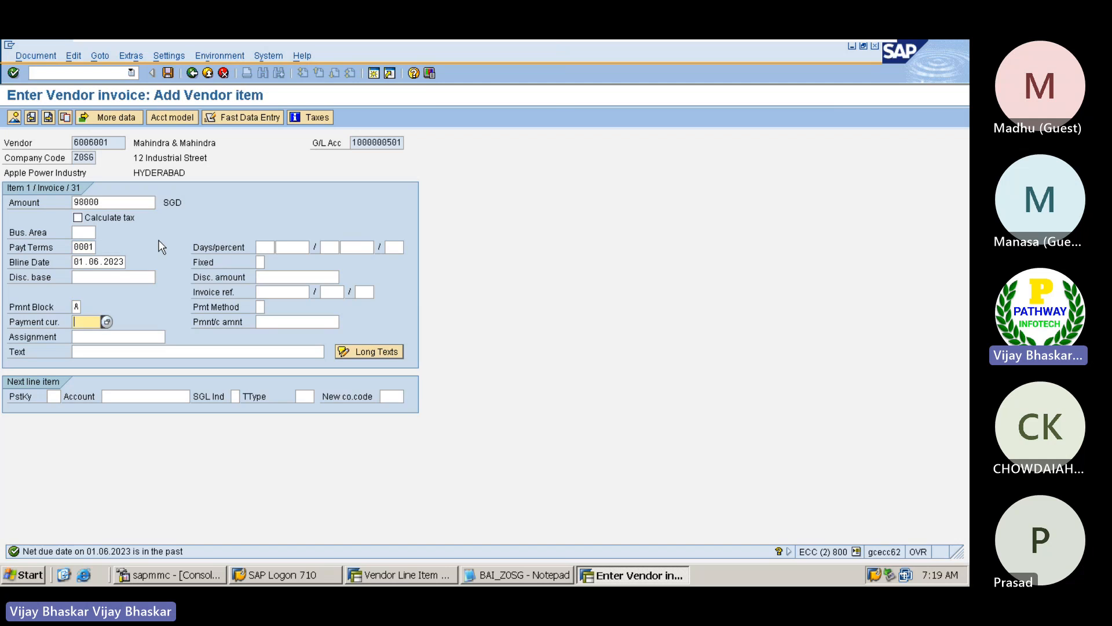
Clear the vendor item's payment block and set its text to Vendor Invoice Posting
key(Up)
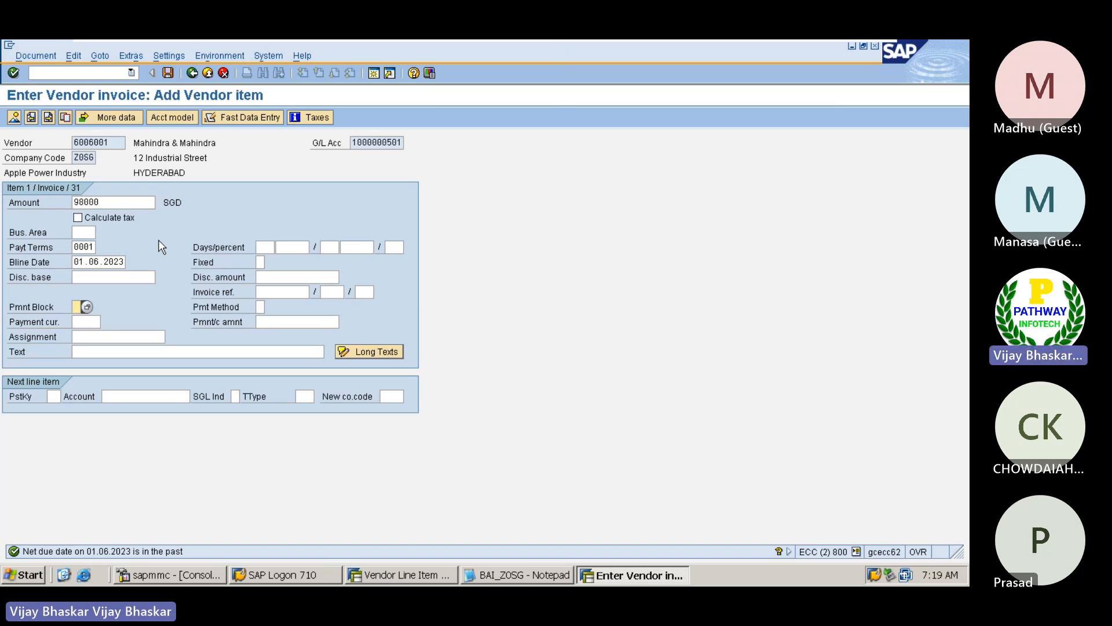
key(Down)
key(Down)
key(Down)
key(BackSpace)
key(Down)
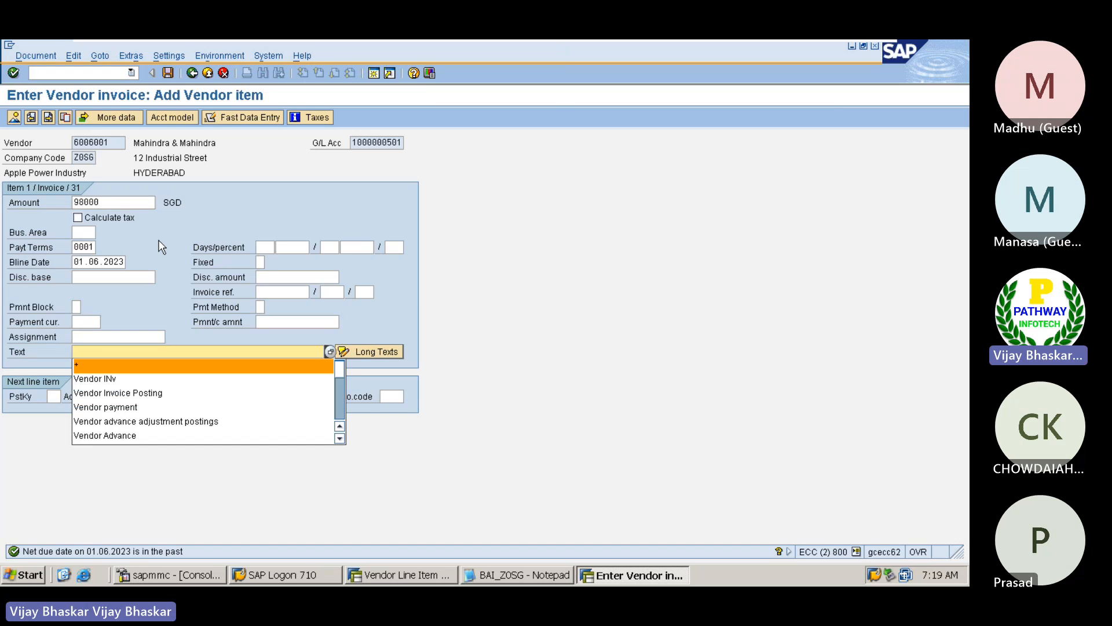
key(Down)
key(Down)
key(Return)
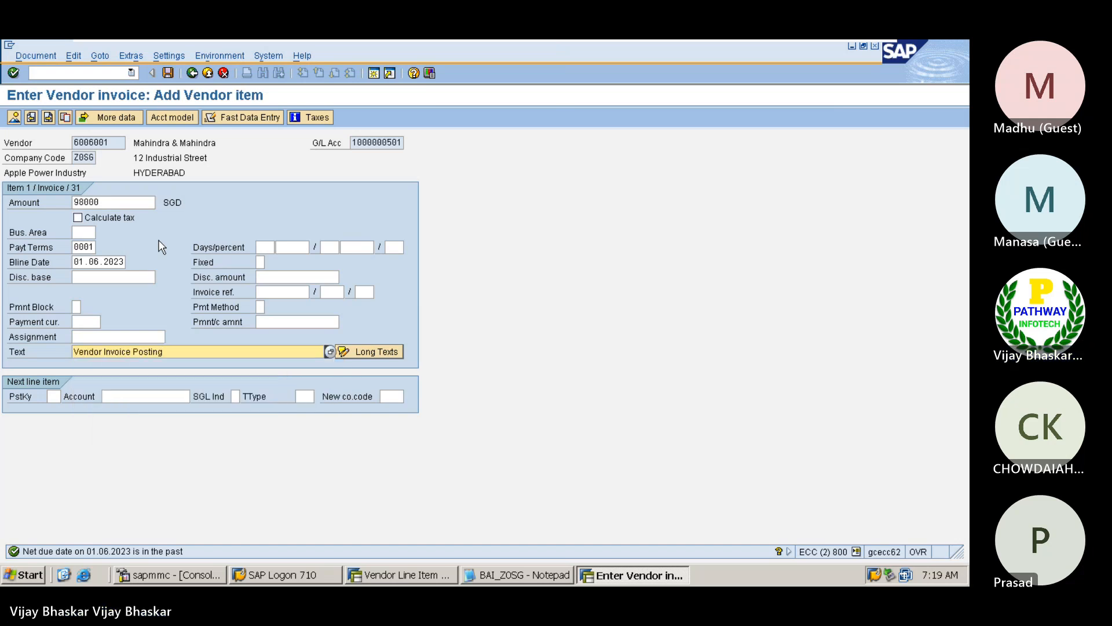
Add a next line item with posting key 40 and the Watter Supply for Office G/L account
key(Down)
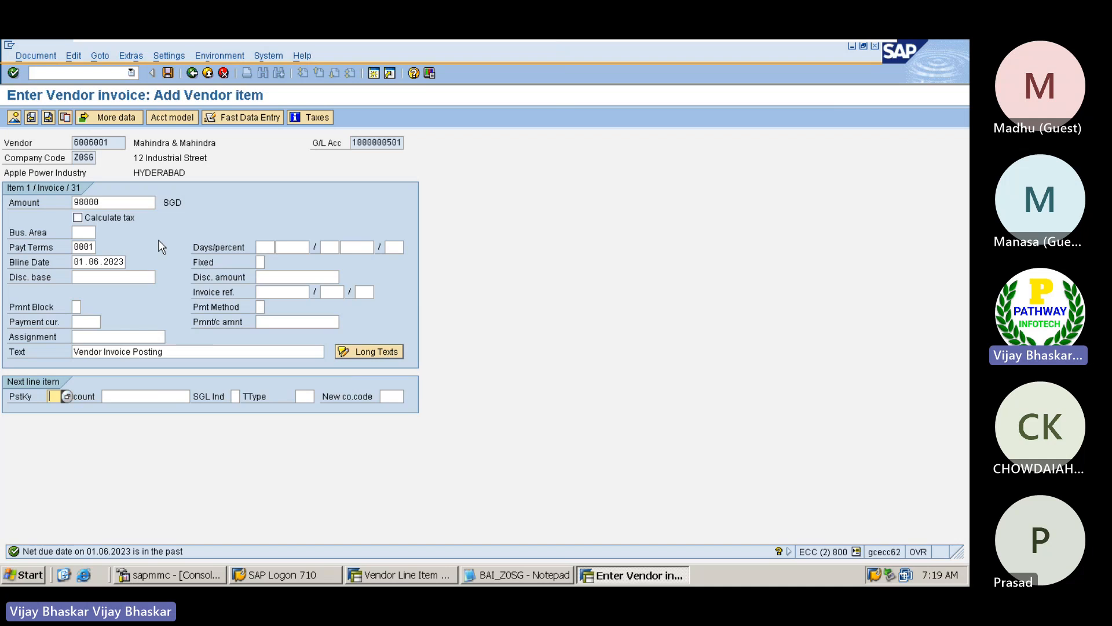
text(40)
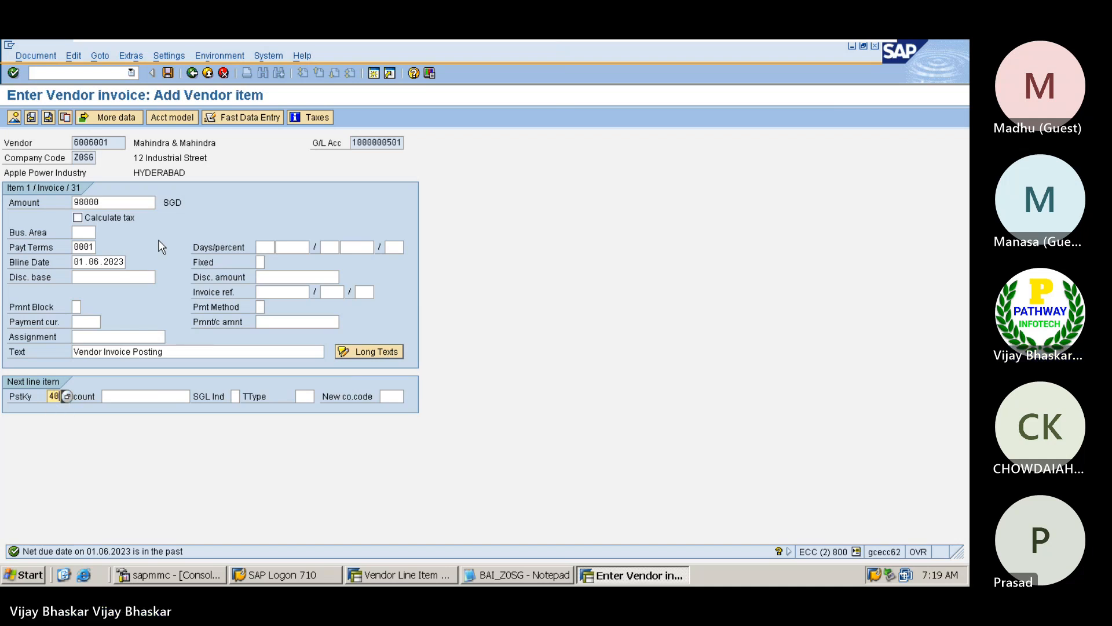
key(Tab)
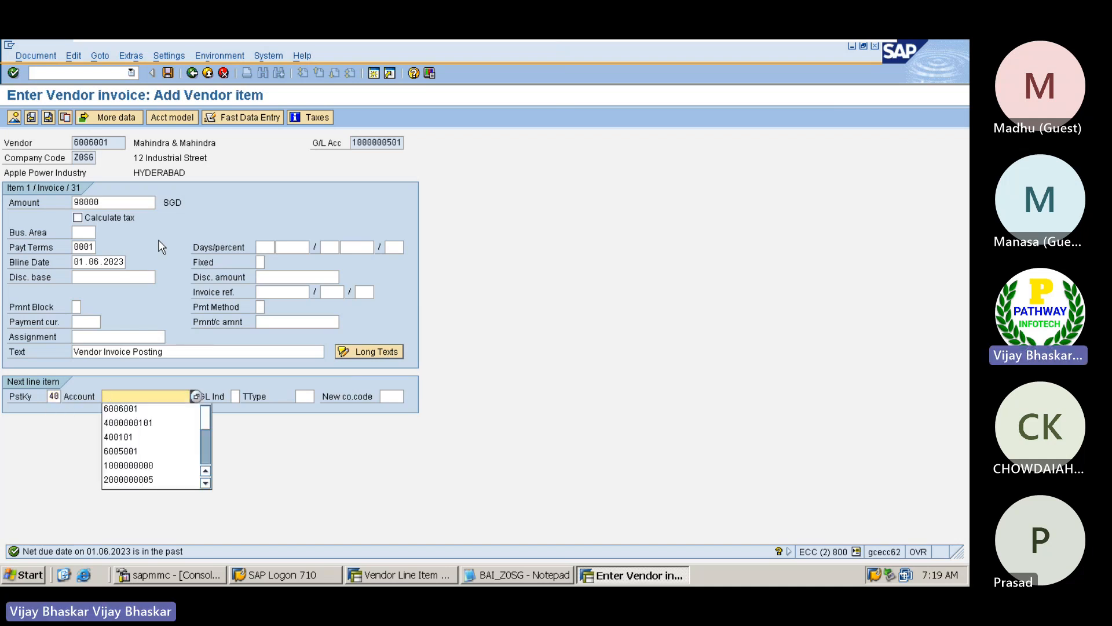
key(Down)
key(Down)
key(Return)
key(Return)
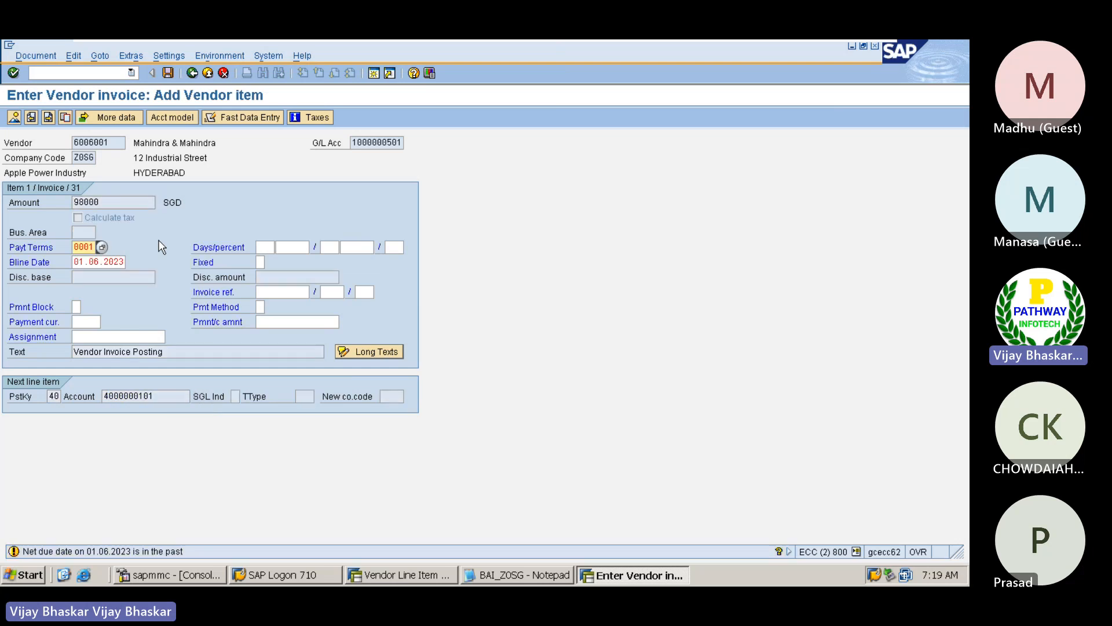
key(Return)
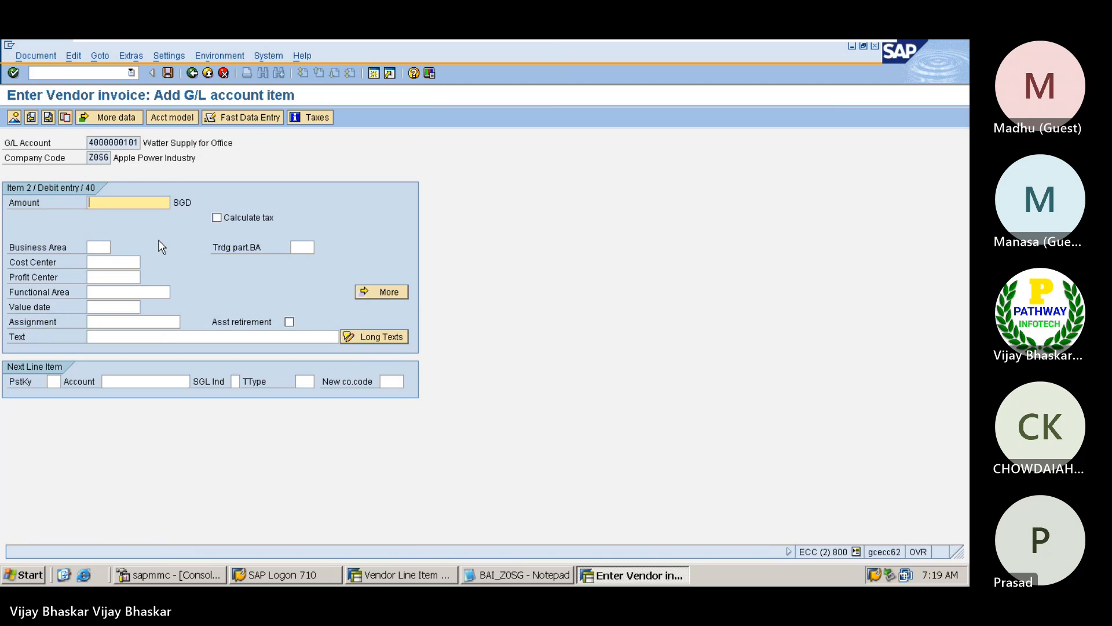
Fill the G/L item with * as the amount and + as the text to carry over the vendor item's values
key(Tab)
key(Tab)
key(Tab)
key(Tab)
key(Tab)
key(Tab)
key(Tab)
key(Tab)
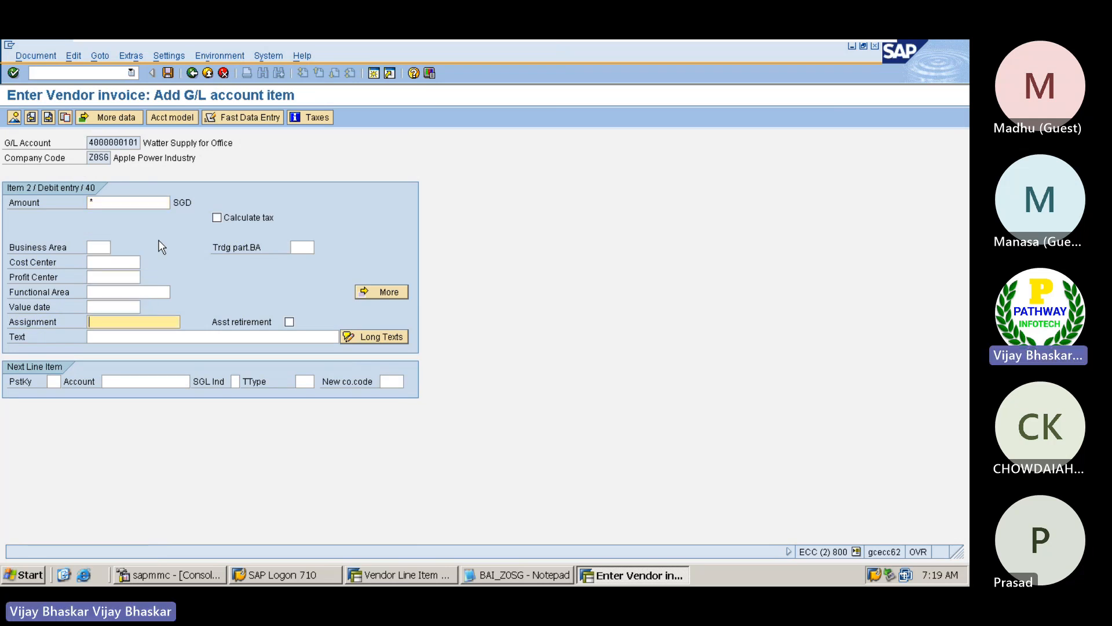
text(+)
key(Return)
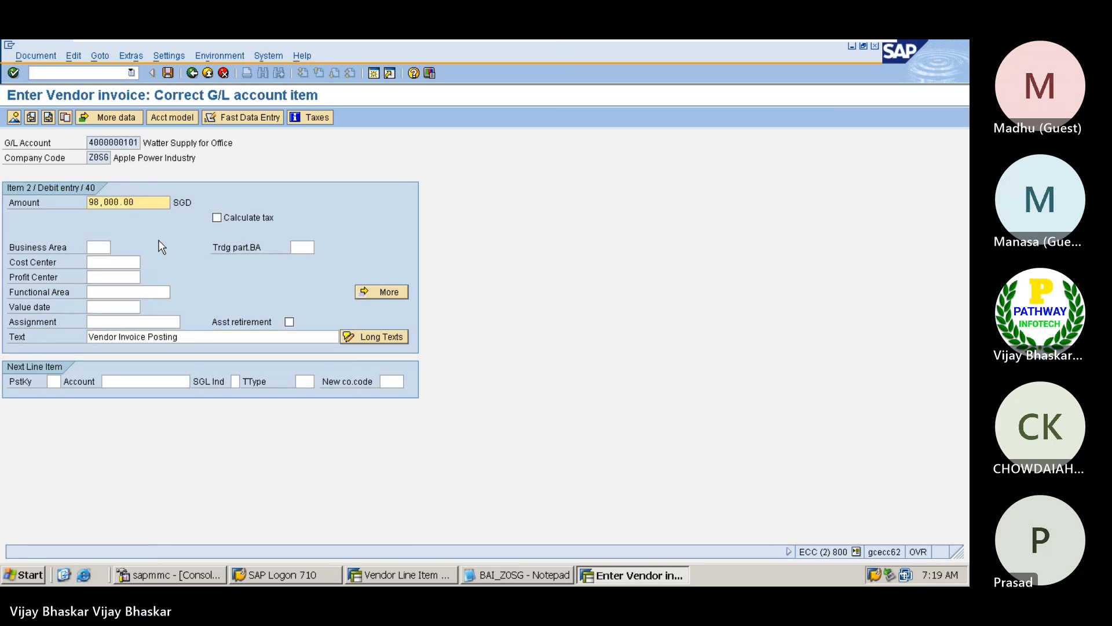
Simulate the vendor invoice and post it
click(51, 58)
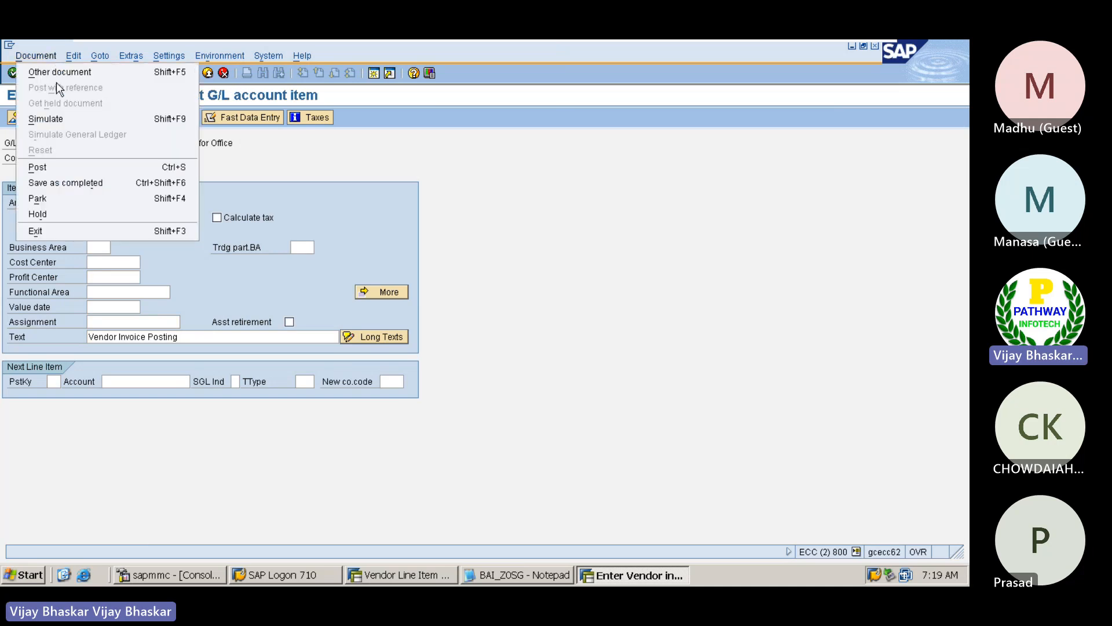
click(55, 120)
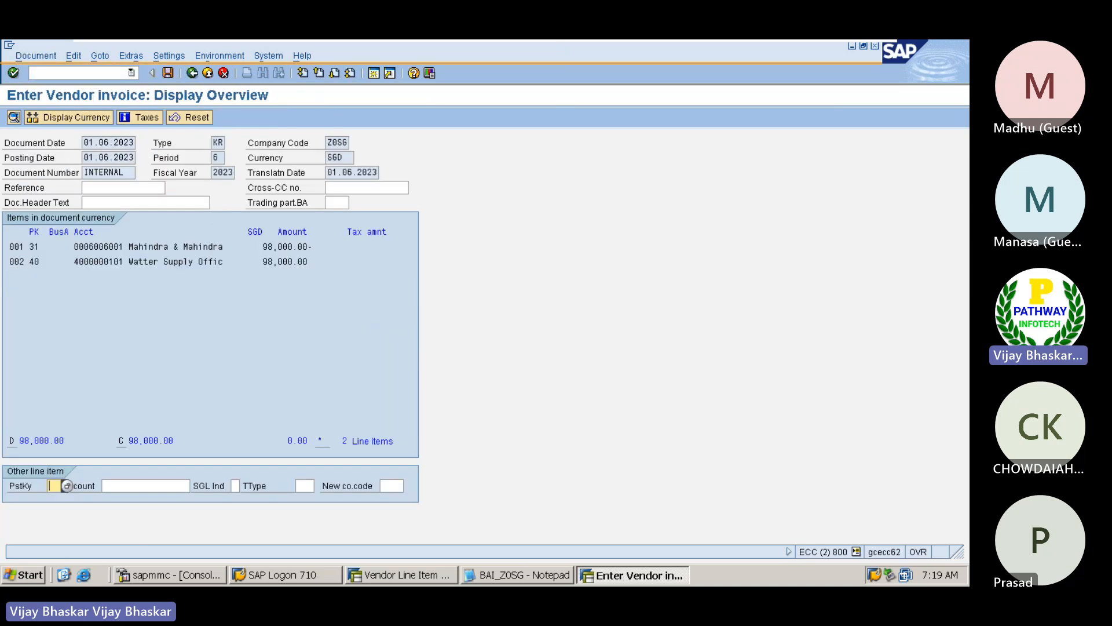
click(168, 72)
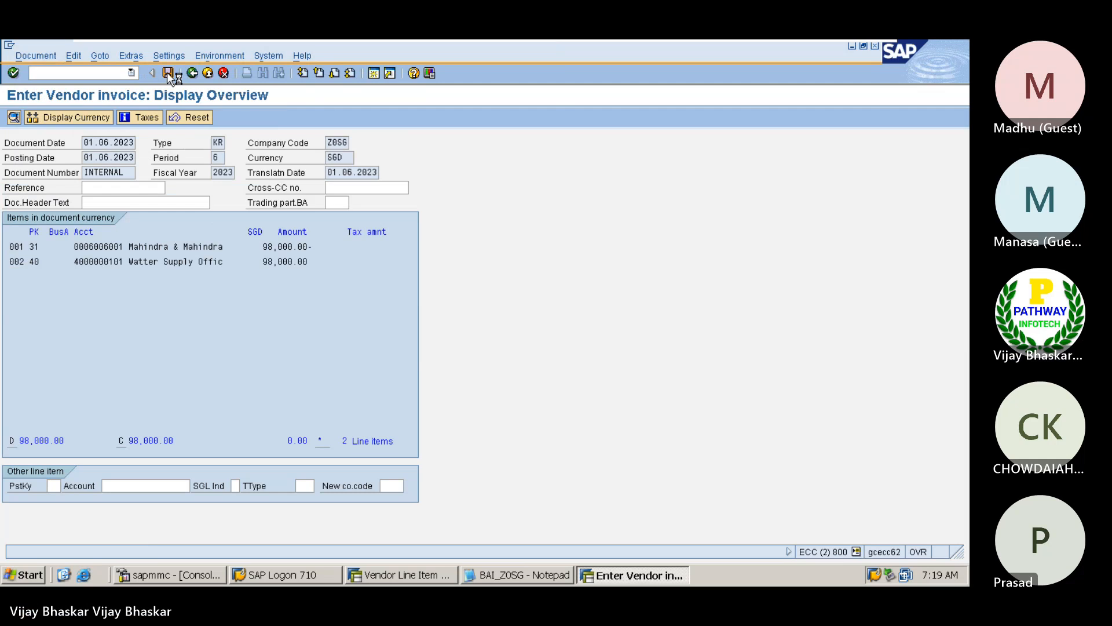
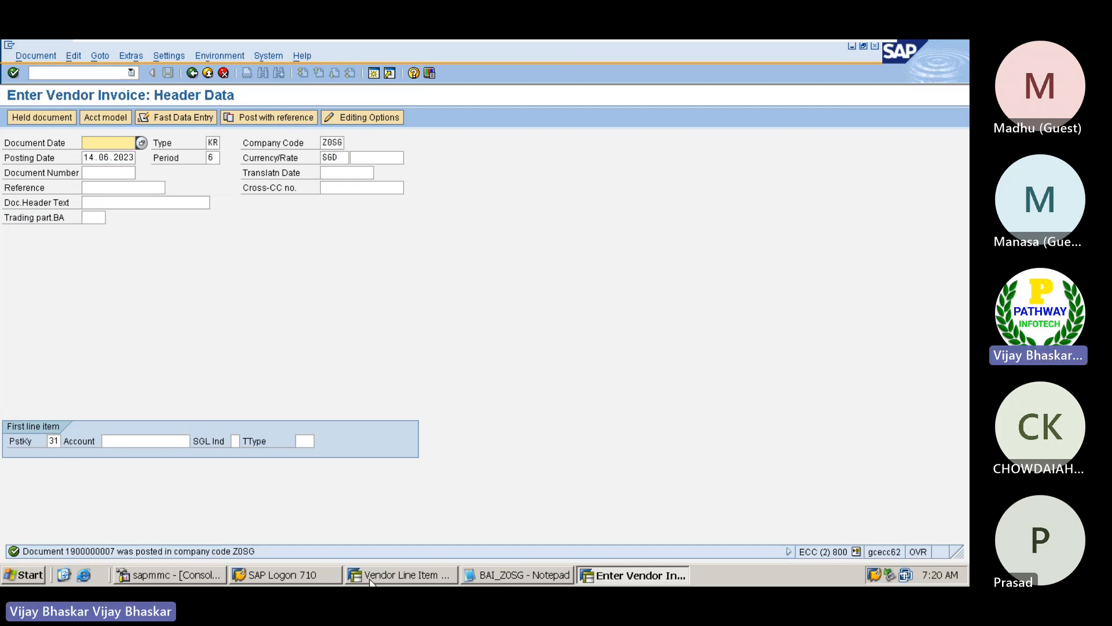
Refresh the vendor line item list and copy the document number of the newly posted invoice
click(390, 573)
click(23, 56)
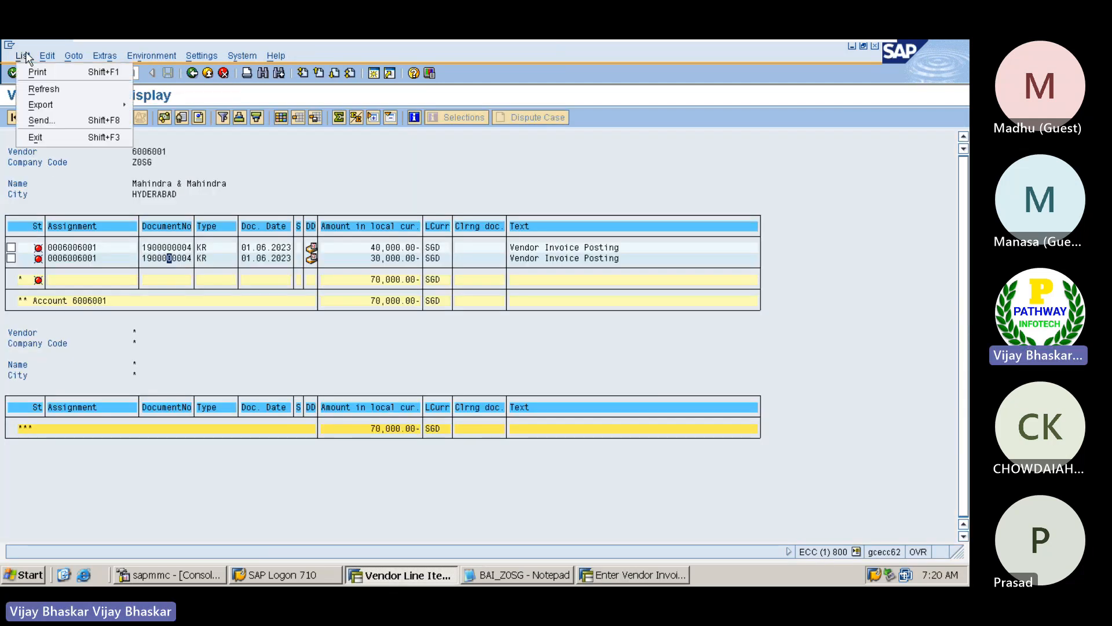
click(40, 87)
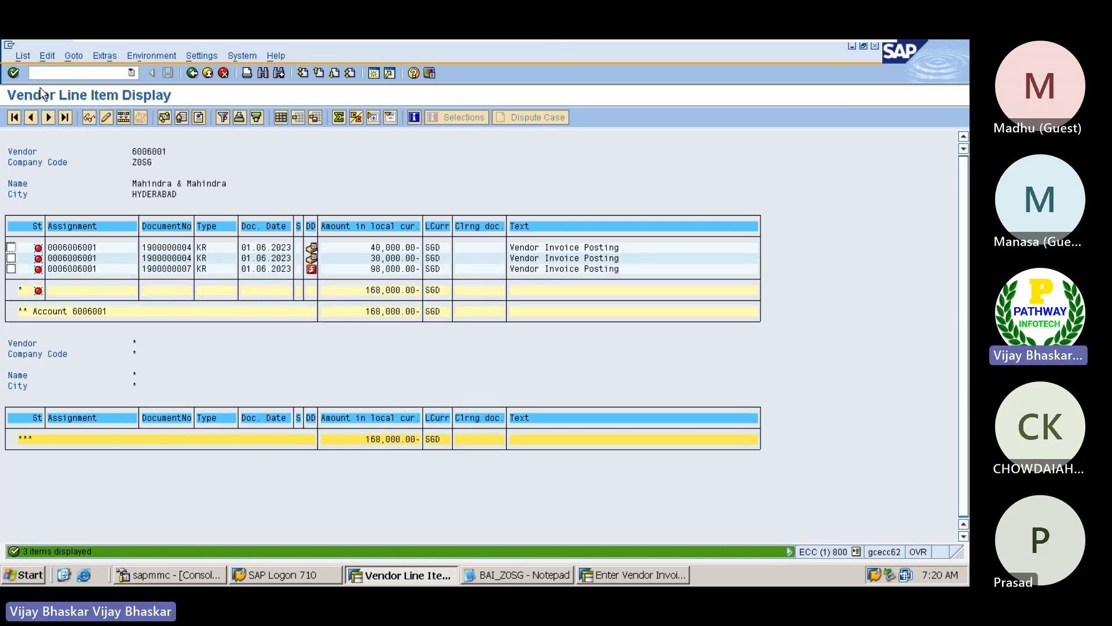
drag(145, 268, 197, 271)
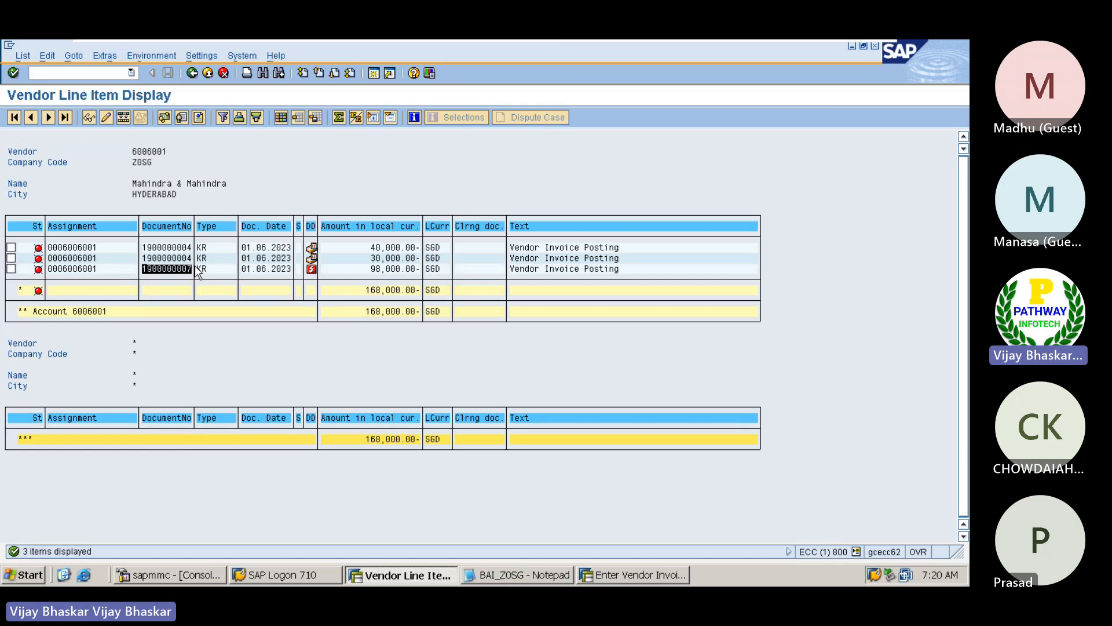
key(ctrl+c)
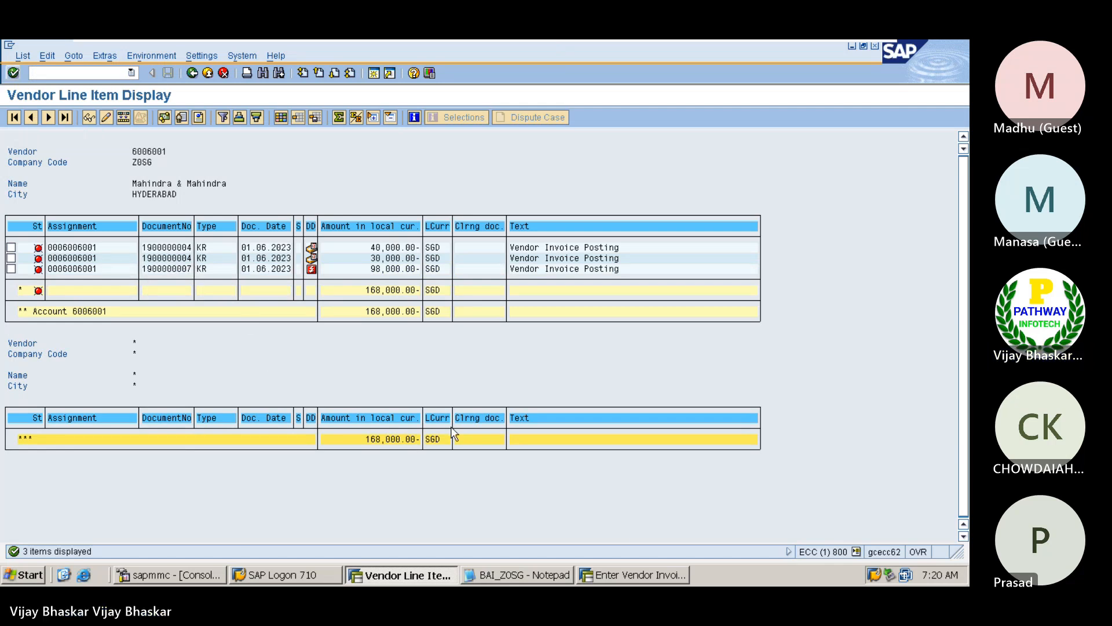
Start a posting with reference to the newly posted vendor invoice, accepting its header data
click(633, 575)
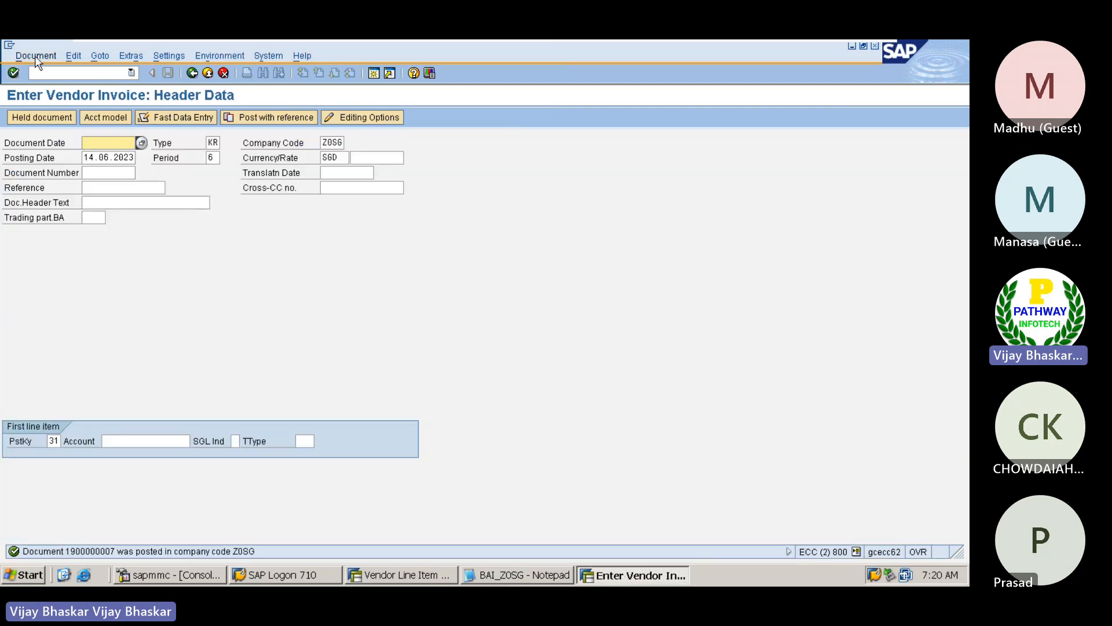
click(35, 58)
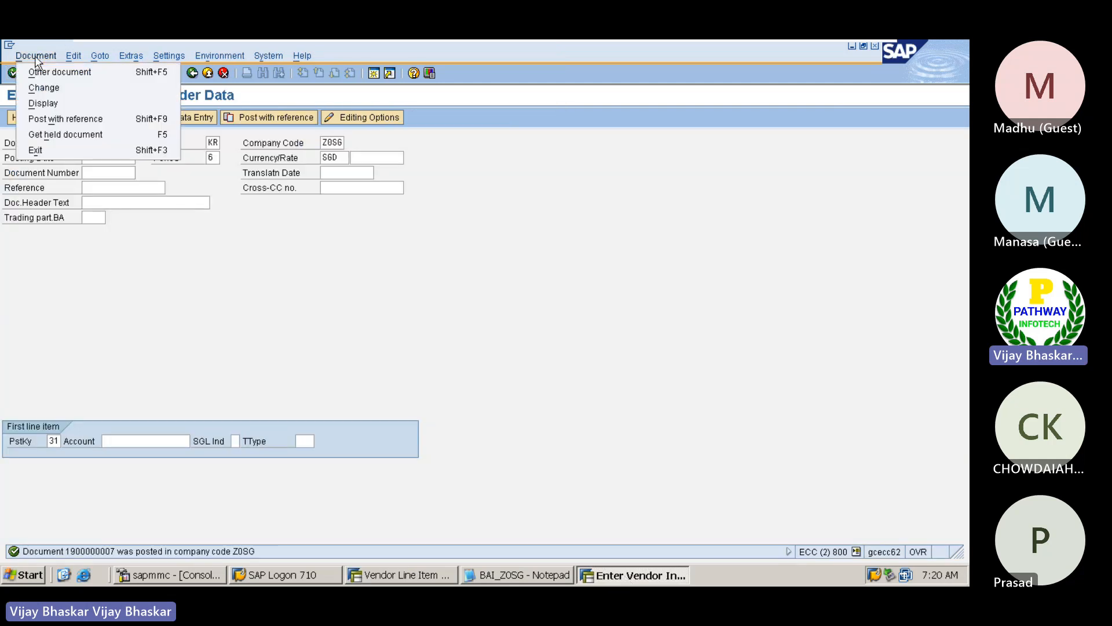
click(53, 118)
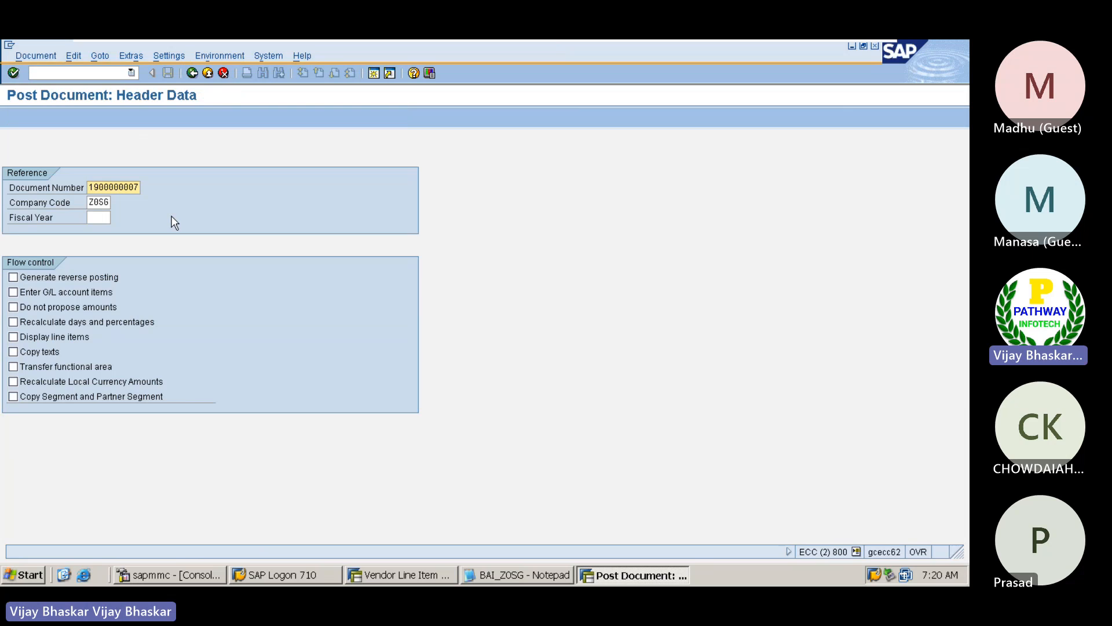
key(Return)
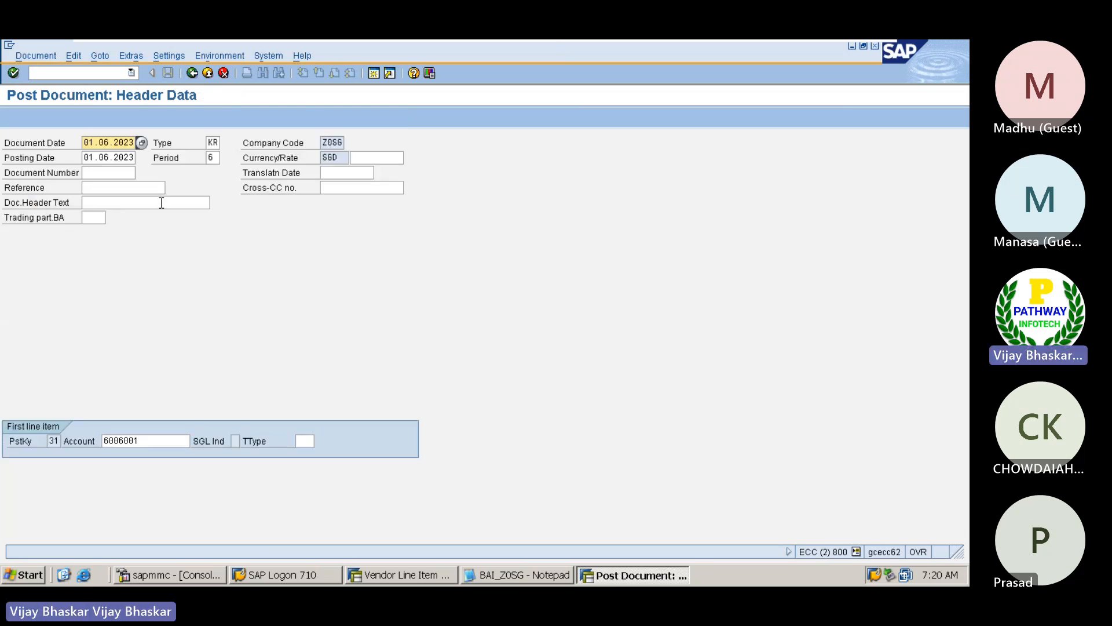
key(Return)
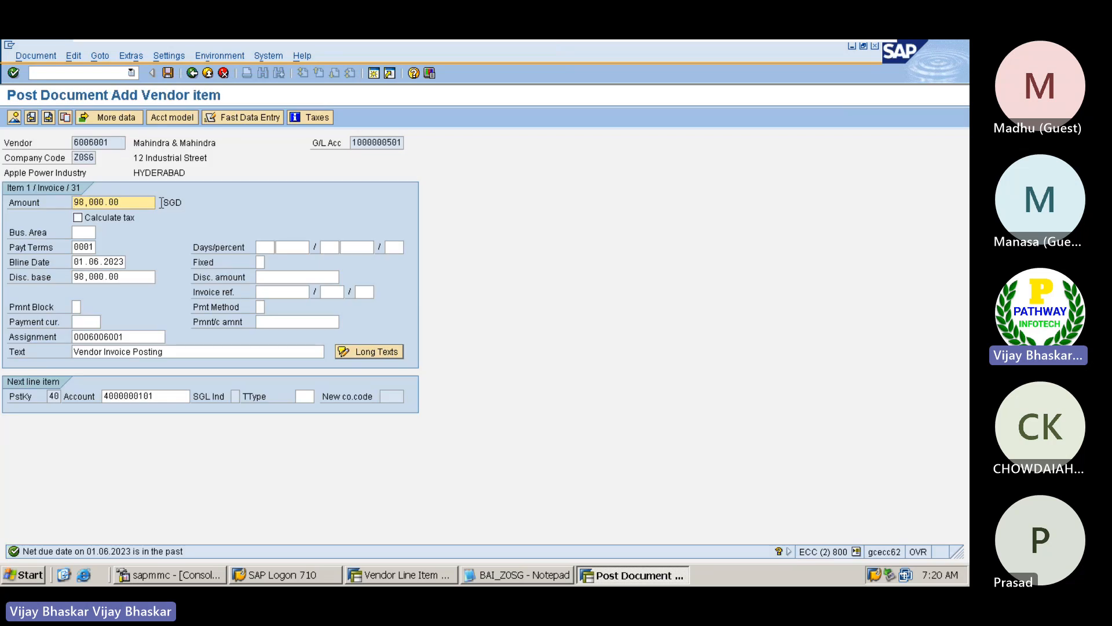
Set the amount of the referenced Mahindra & Mahindra vendor item to 45000
key(Delete)
key(Delete)
key(Delete)
key(Delete)
key(Delete)
key(Delete)
key(Delete)
key(Delete)
text(45)
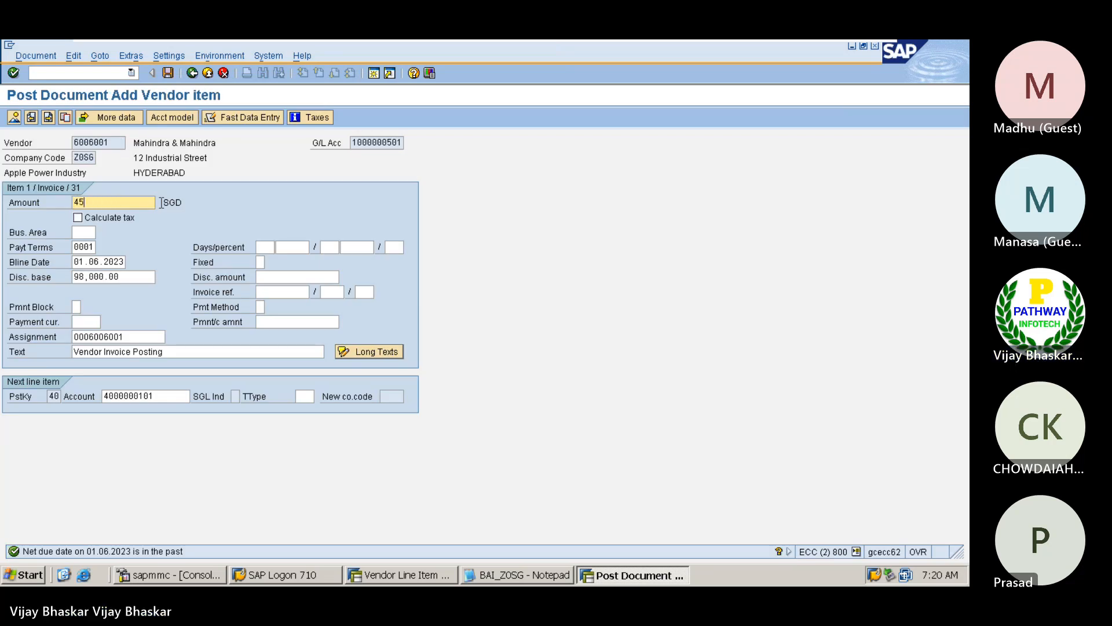
text(000)
key(Return)
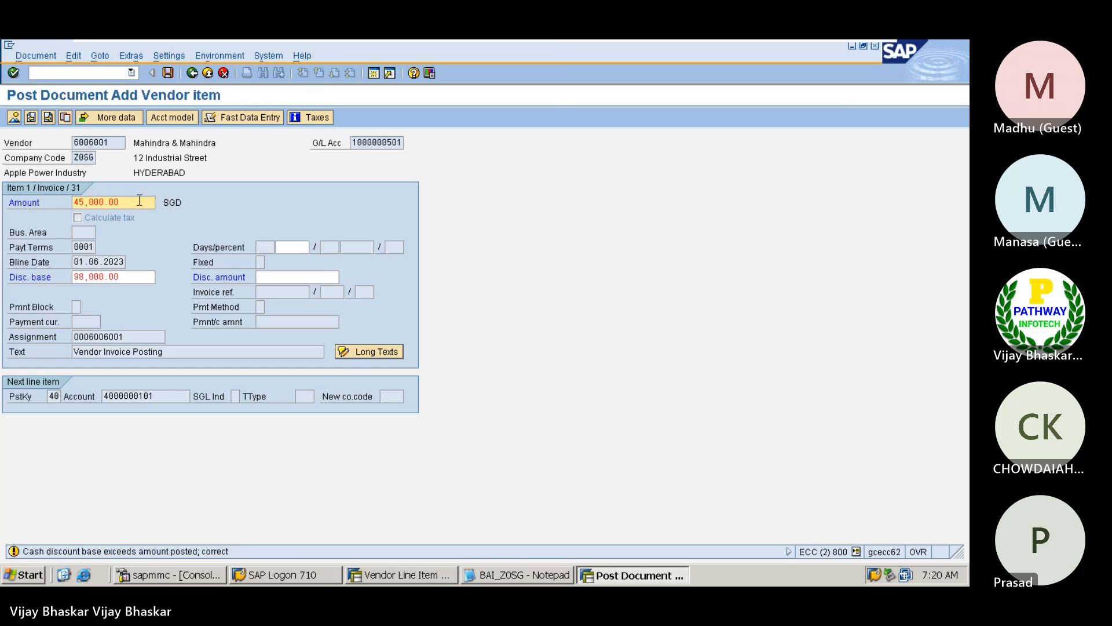
key(Return)
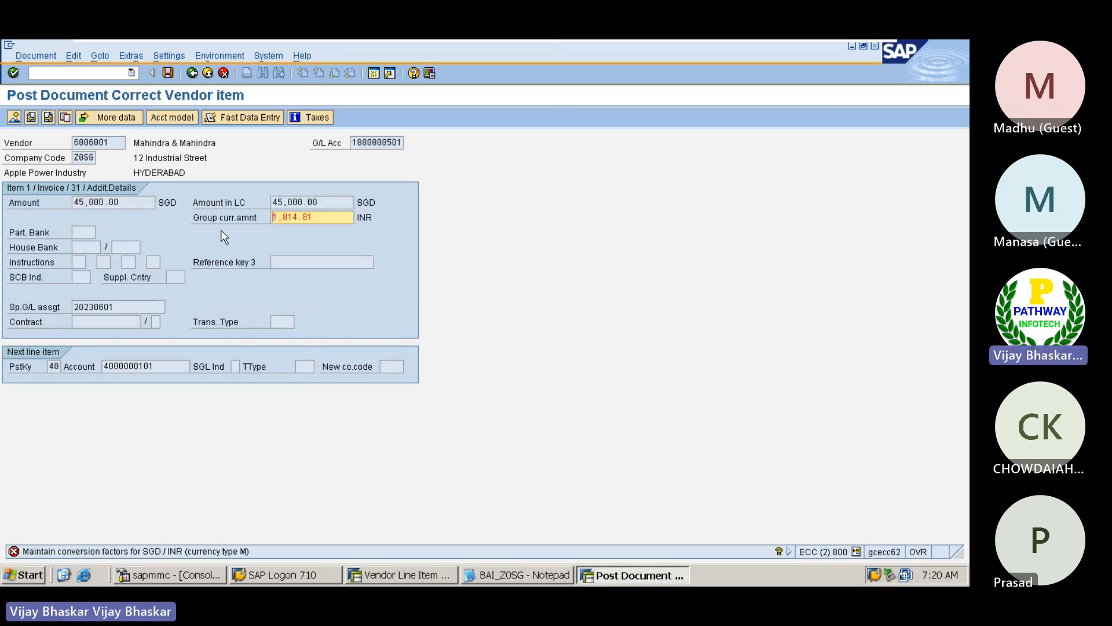
Clear the group currency amounts of the vendor item and the G/L item
key(Delete)
key(Delete)
key(Delete)
key(Delete)
key(Delete)
key(Delete)
key(Delete)
key(Delete)
key(Return)
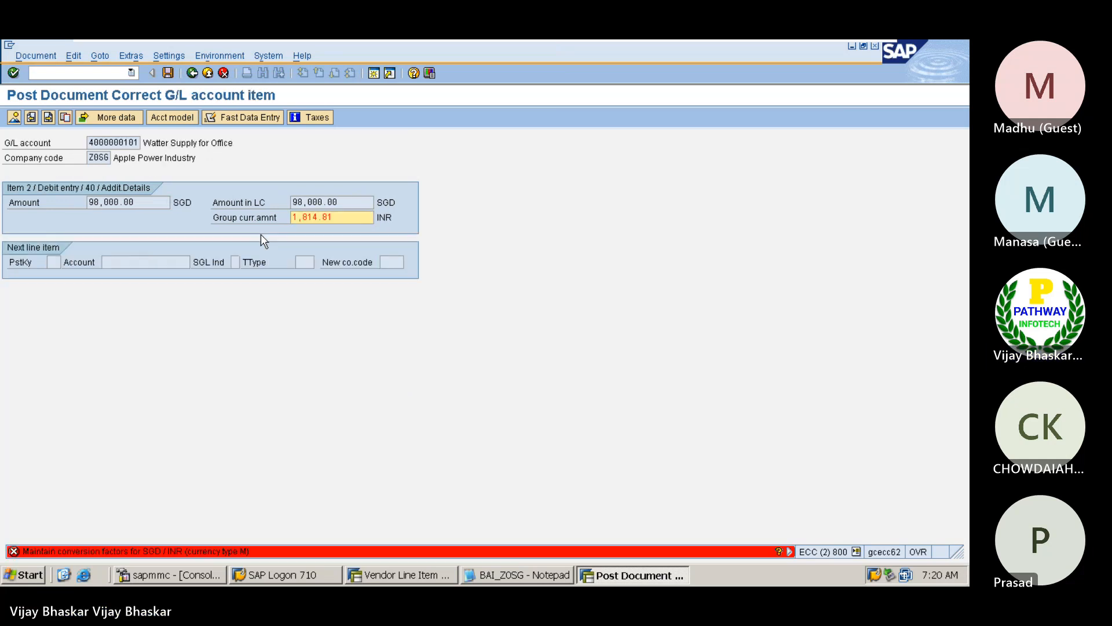
key(Delete)
key(Delete)
key(Delete)
key(Delete)
key(Delete)
key(Delete)
key(Delete)
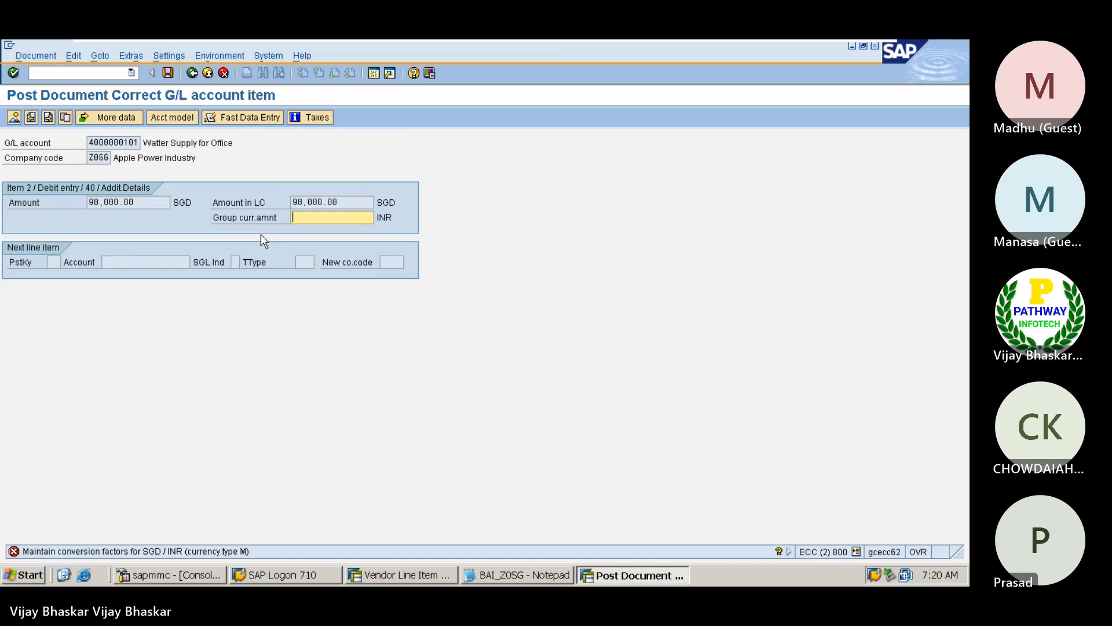
key(Return)
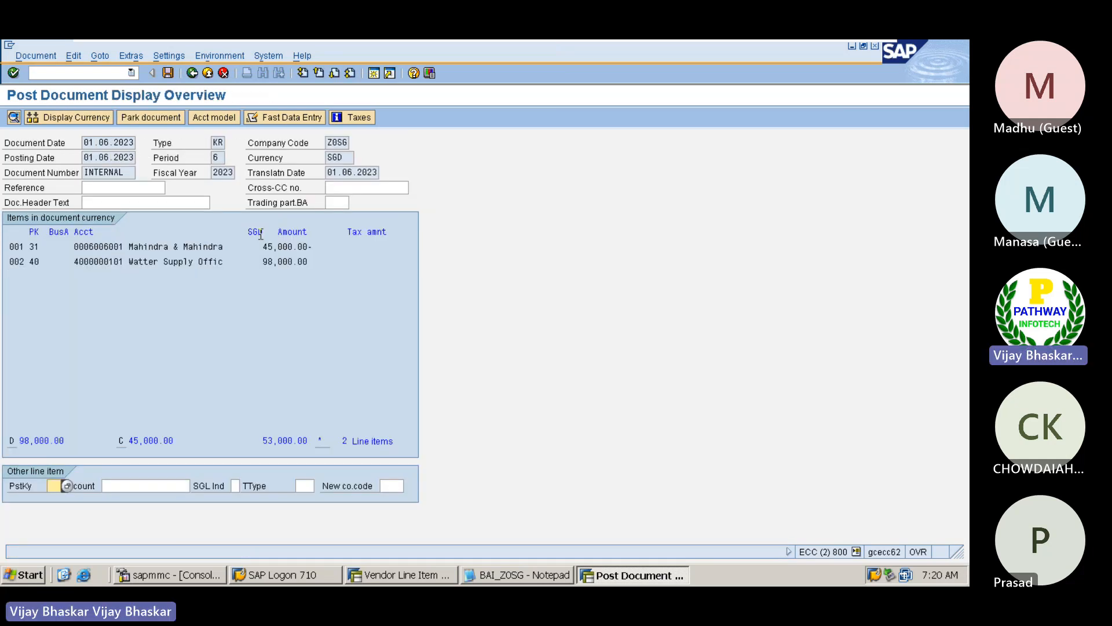
Set the Watter Supply for Office G/L item's amount to 45000
double_click(192, 263)
key(Delete)
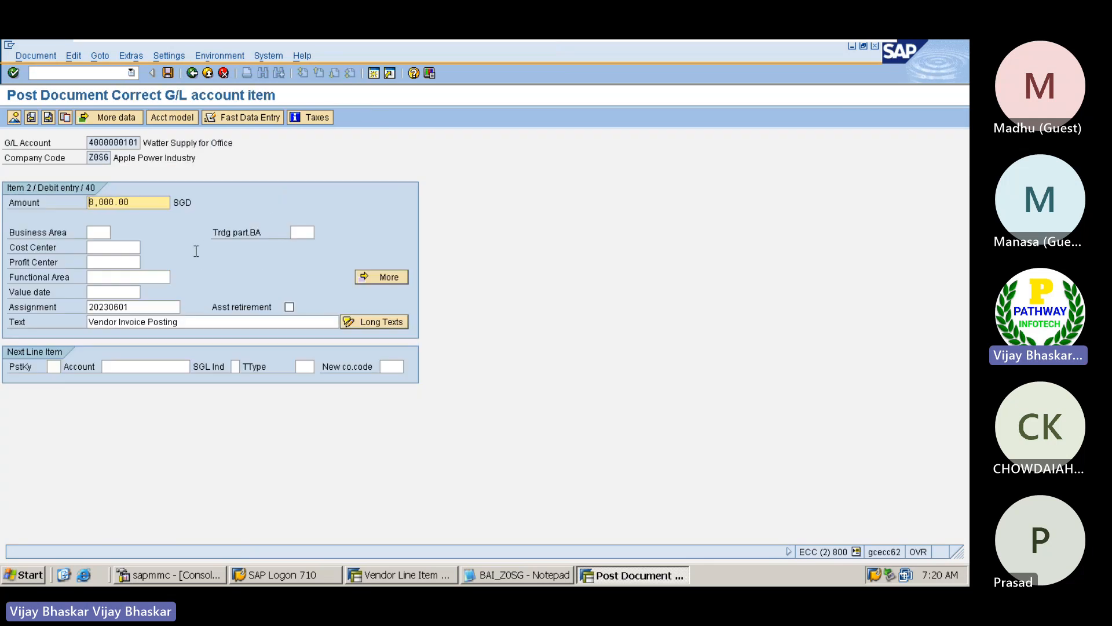
key(Delete)
key(Delete)
key(Delete)
key(Delete)
key(Delete)
key(Delete)
text(5)
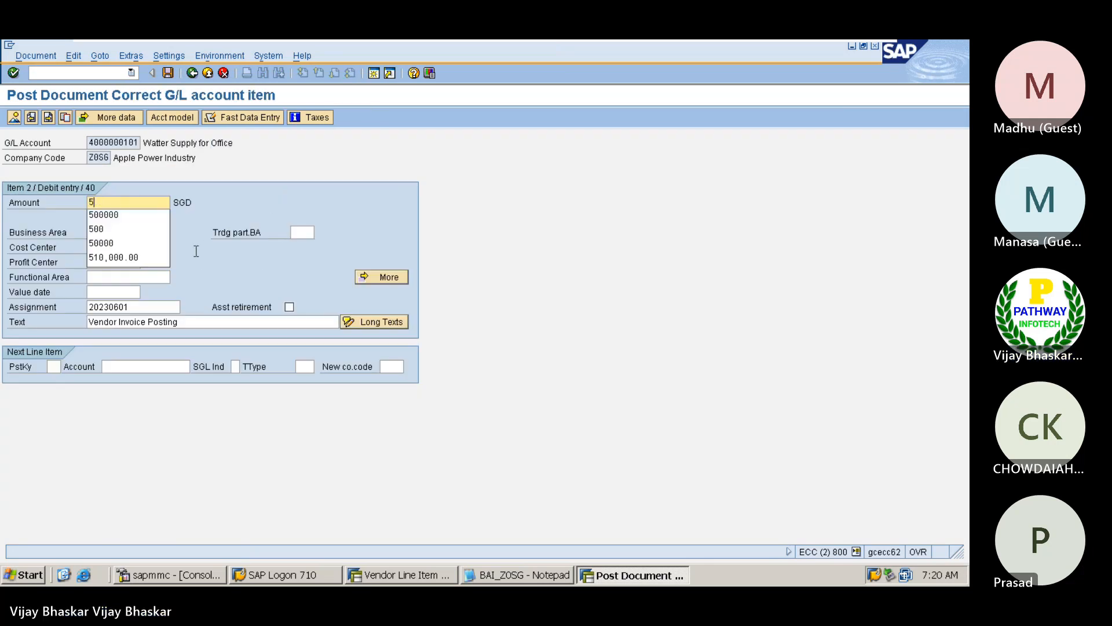
text(4)
key(BackSpace)
key(BackSpace)
text(4)
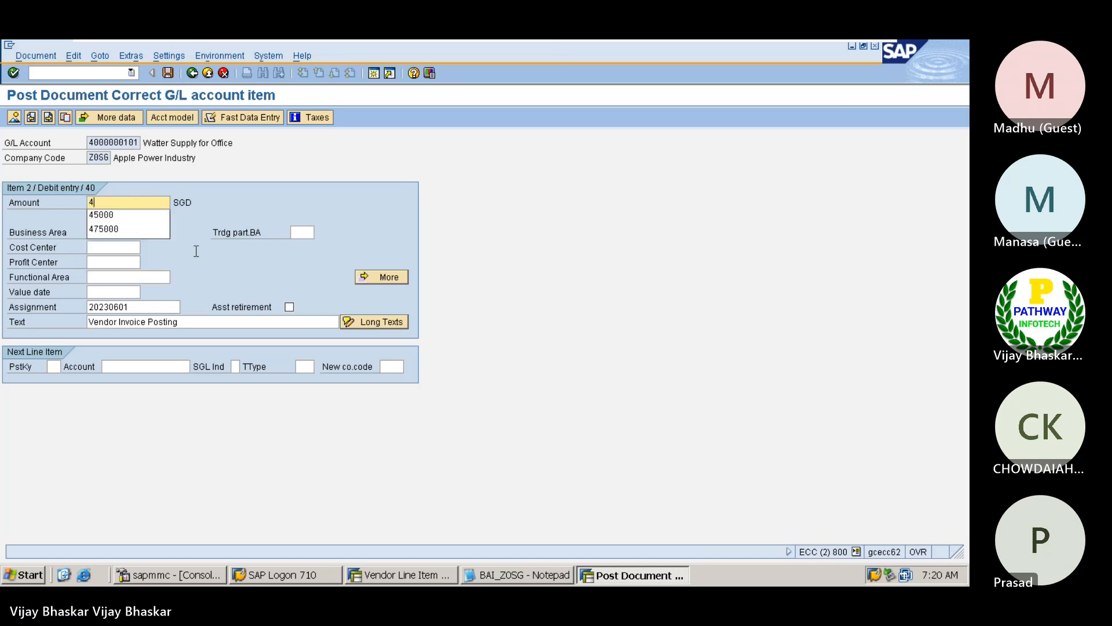
key(Down)
key(Return)
key(Return)
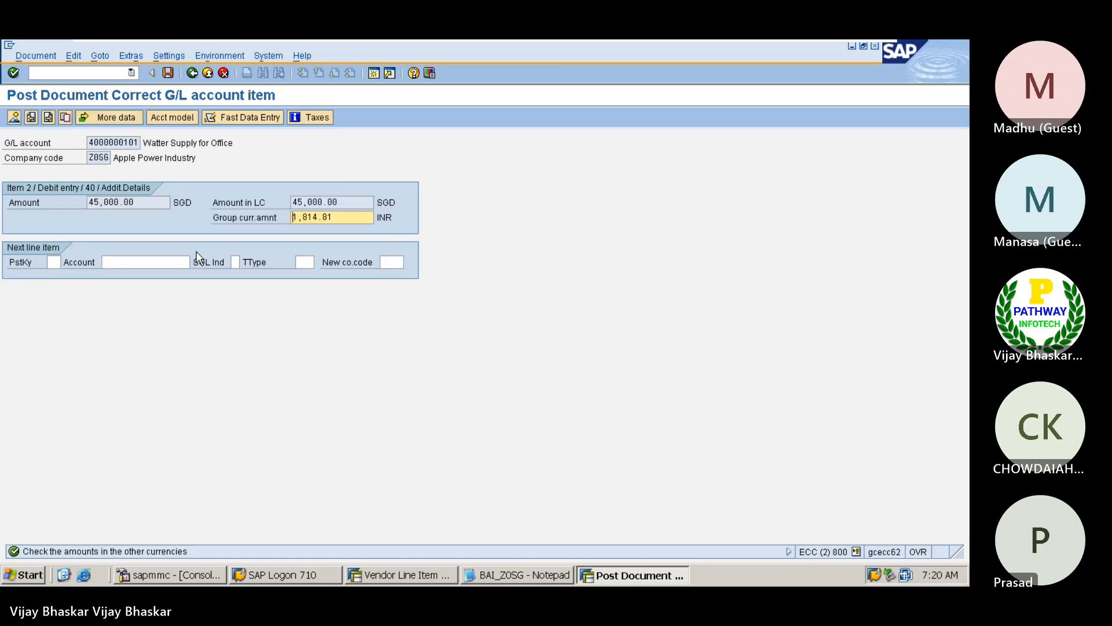
Try to clear the G/L item's group currency amount to get past the SGD/INR conversion error
key(Delete)
key(Delete)
key(Delete)
key(Delete)
key(Delete)
key(Delete)
key(Delete)
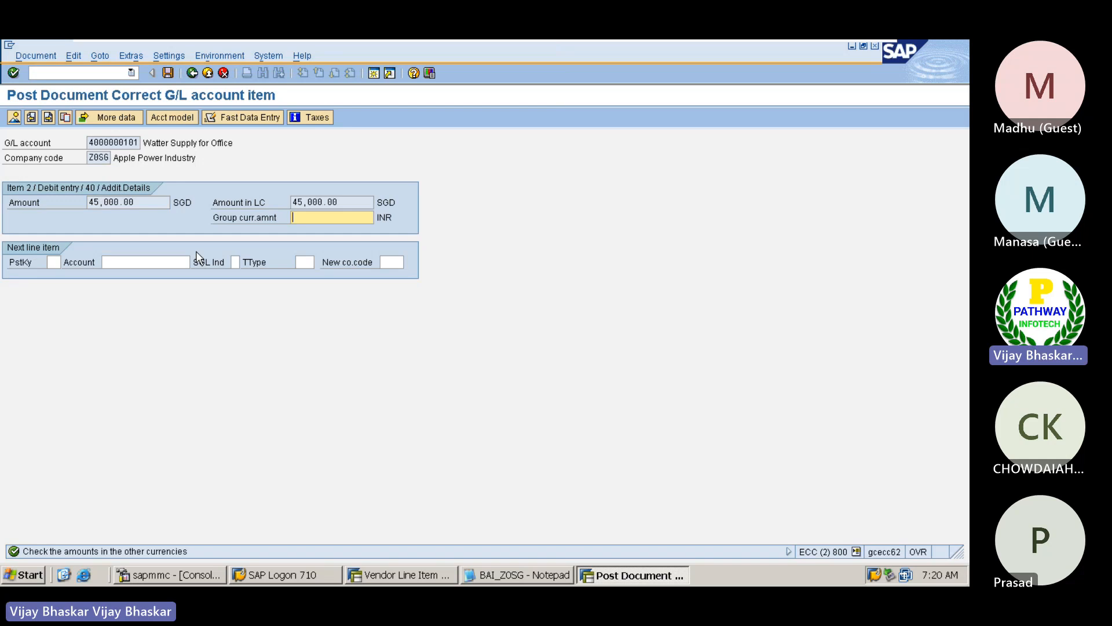
key(Return)
key(Return)
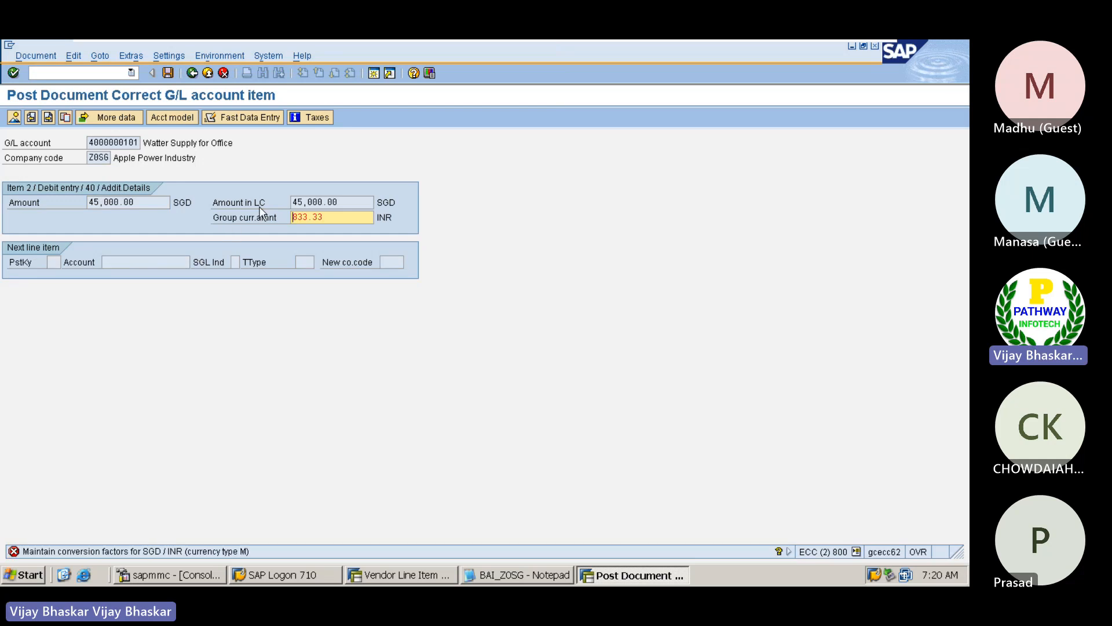
key(Delete)
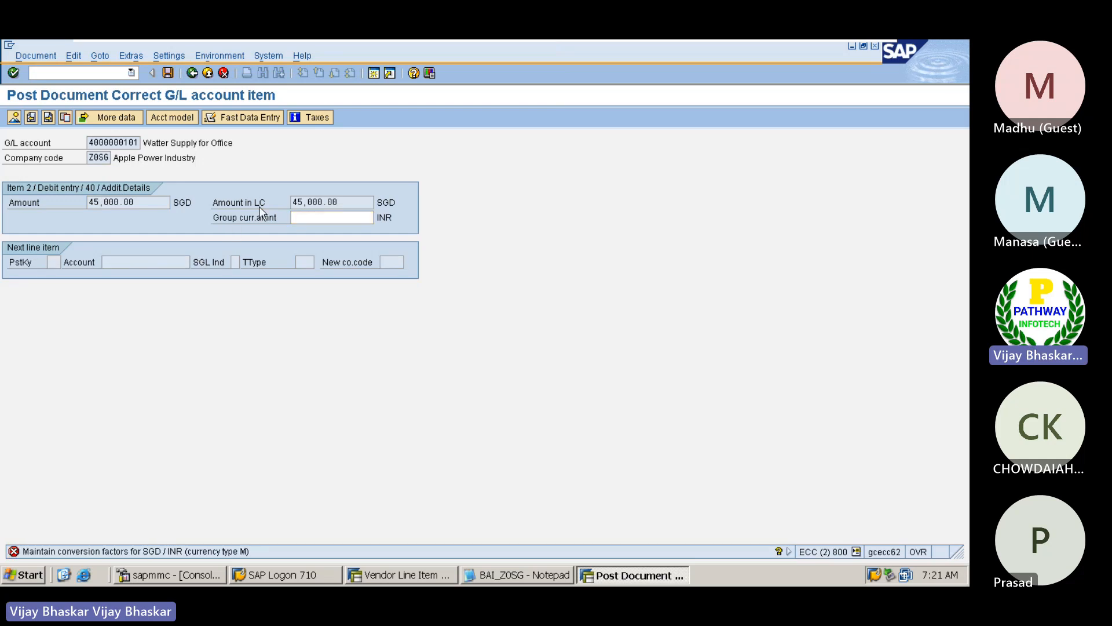
key(Return)
key(Delete)
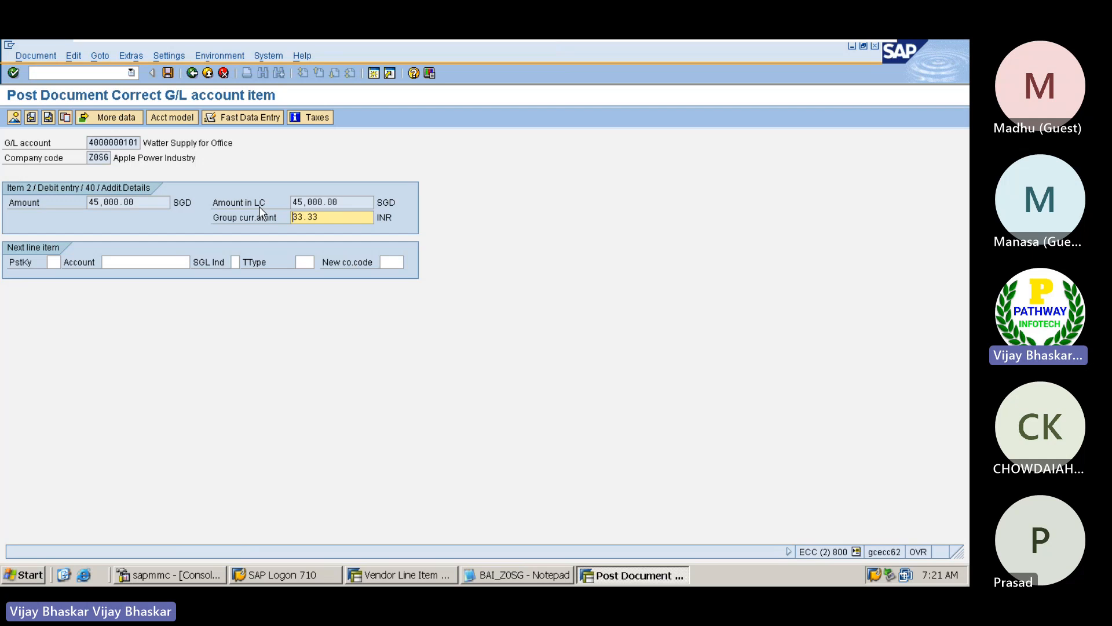
key(Return)
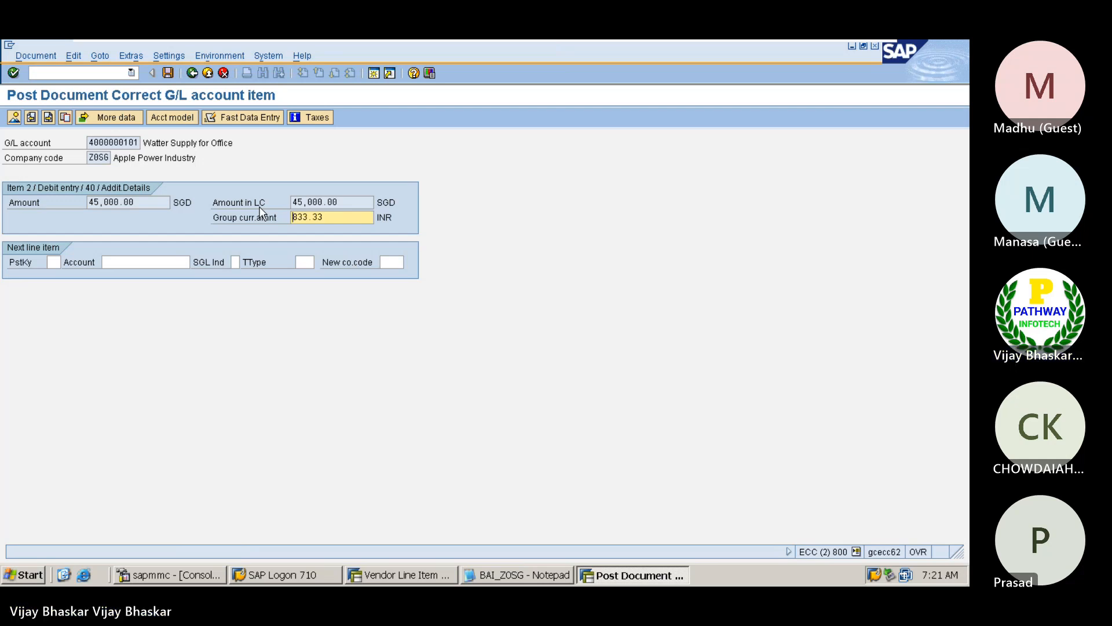
double_click(335, 215)
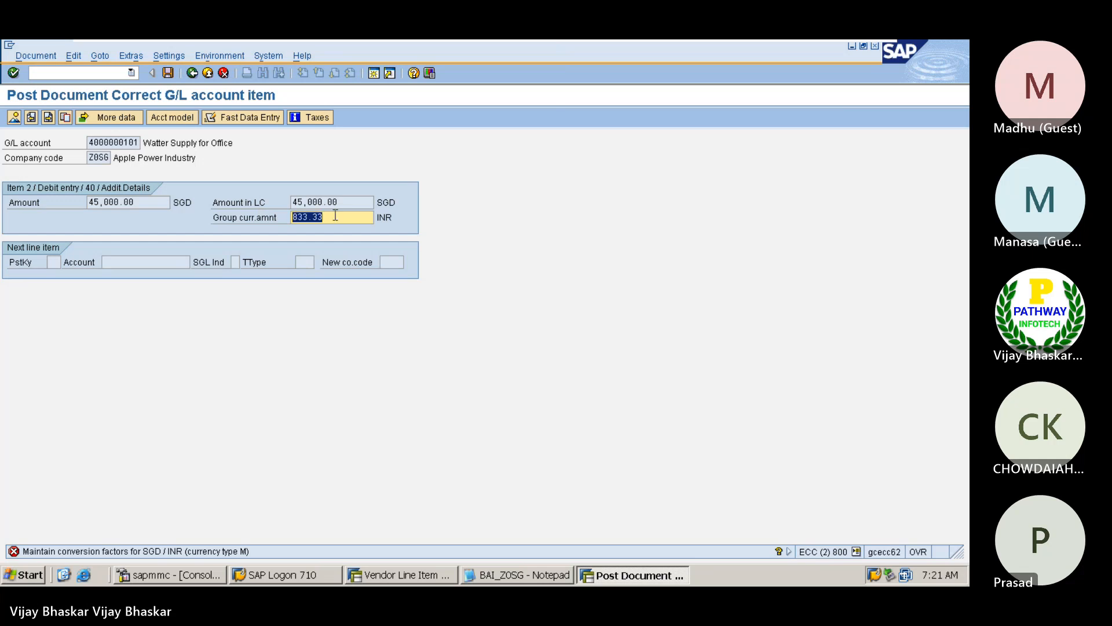
key(Delete)
key(Return)
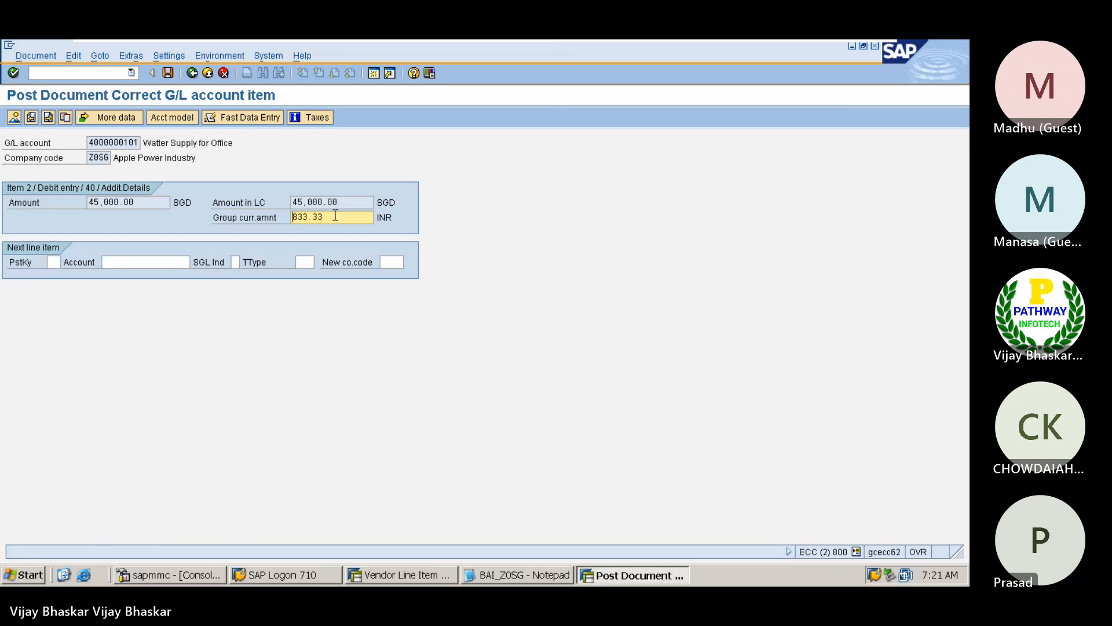
click(46, 55)
click(55, 116)
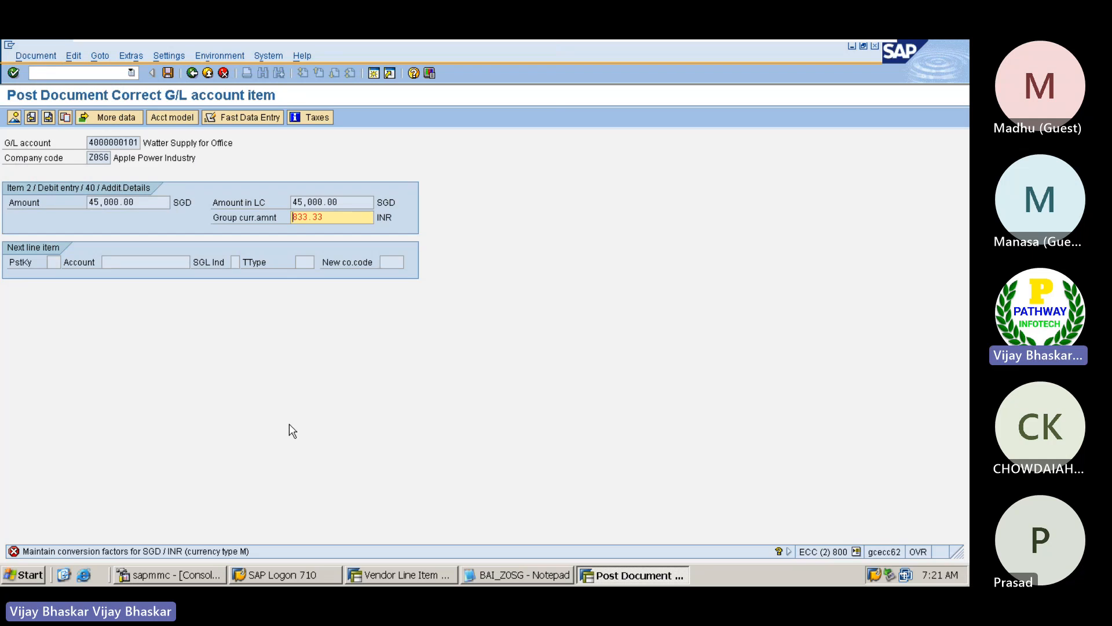
Abandon the referenced posting and restart vendor invoice entry with the transaction command /nf-43
click(80, 76)
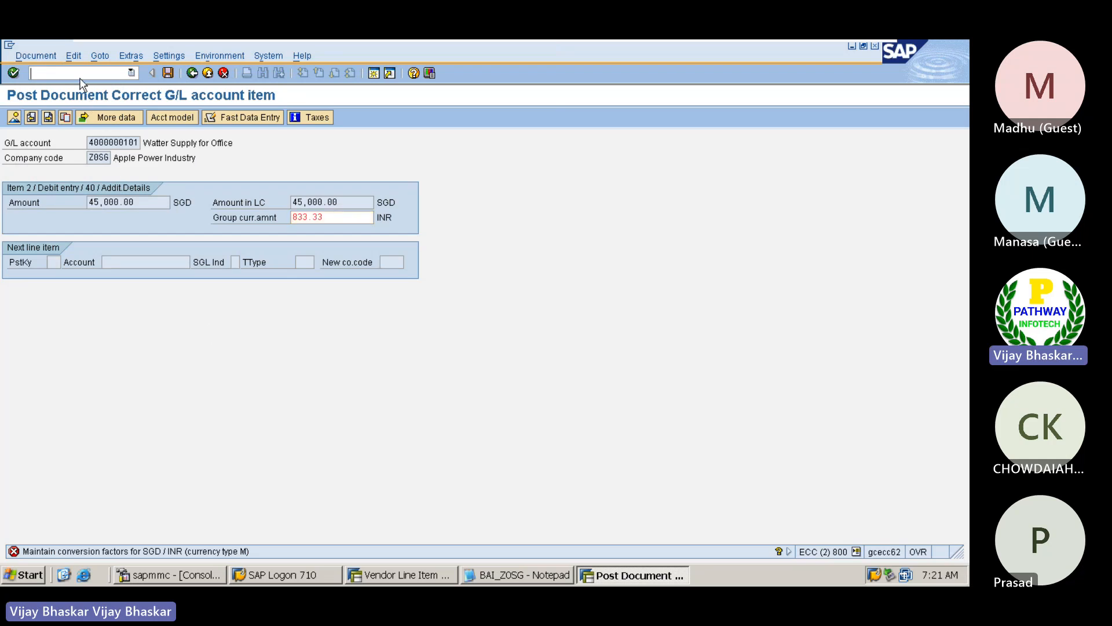
text(/)
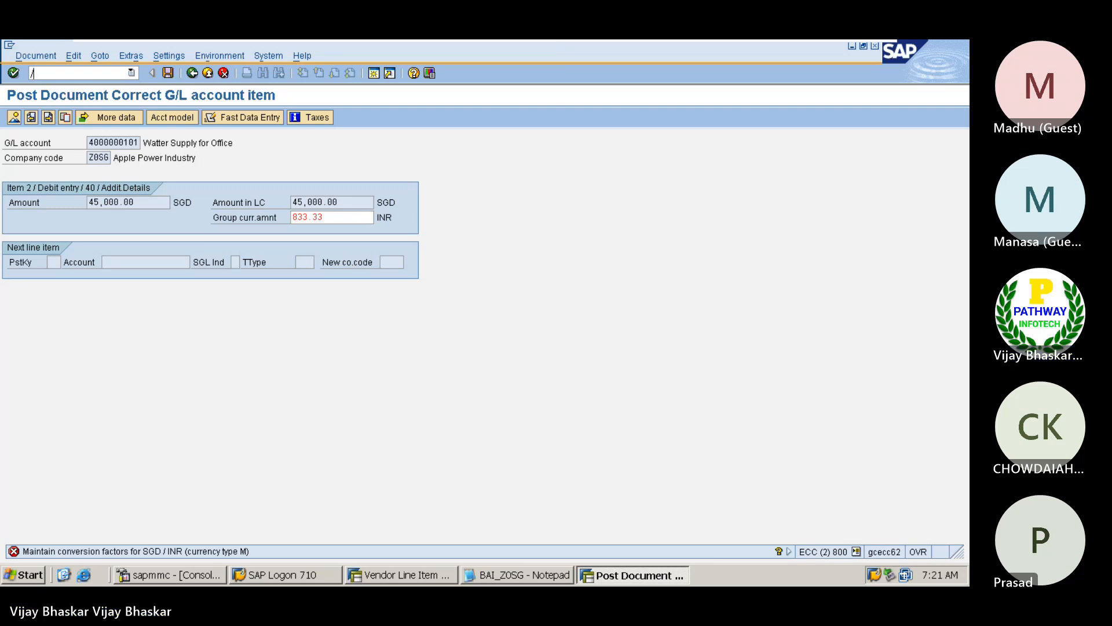
text(mnf-43)
key(Return)
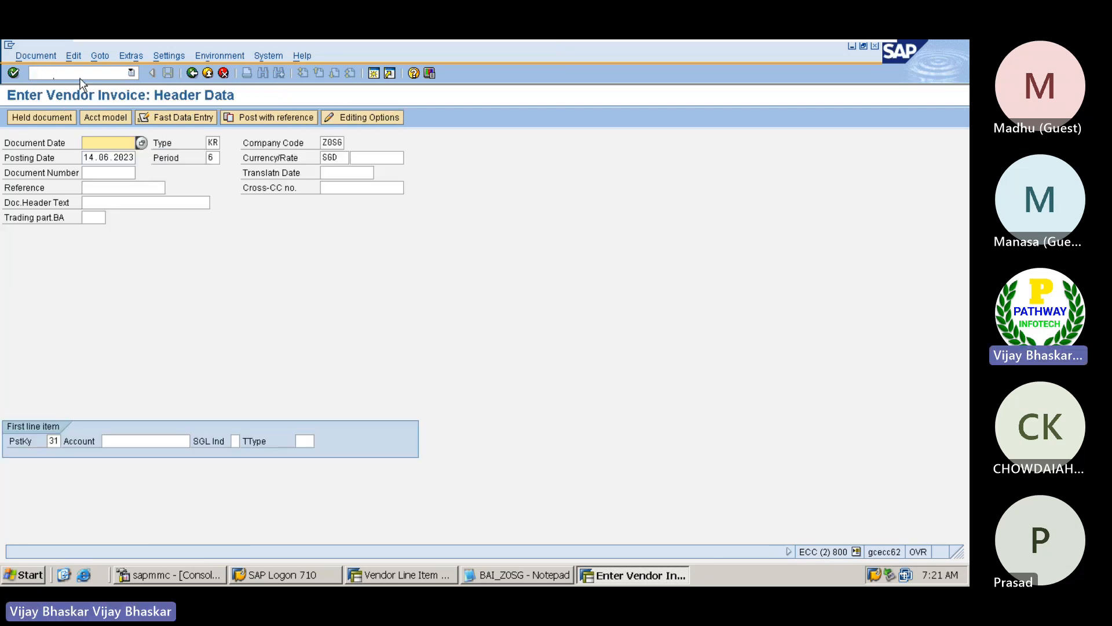
Set both the document date and the posting date of the vendor invoice to 01062023
key(Return)
key(Tab)
key(Tab)
key(Tab)
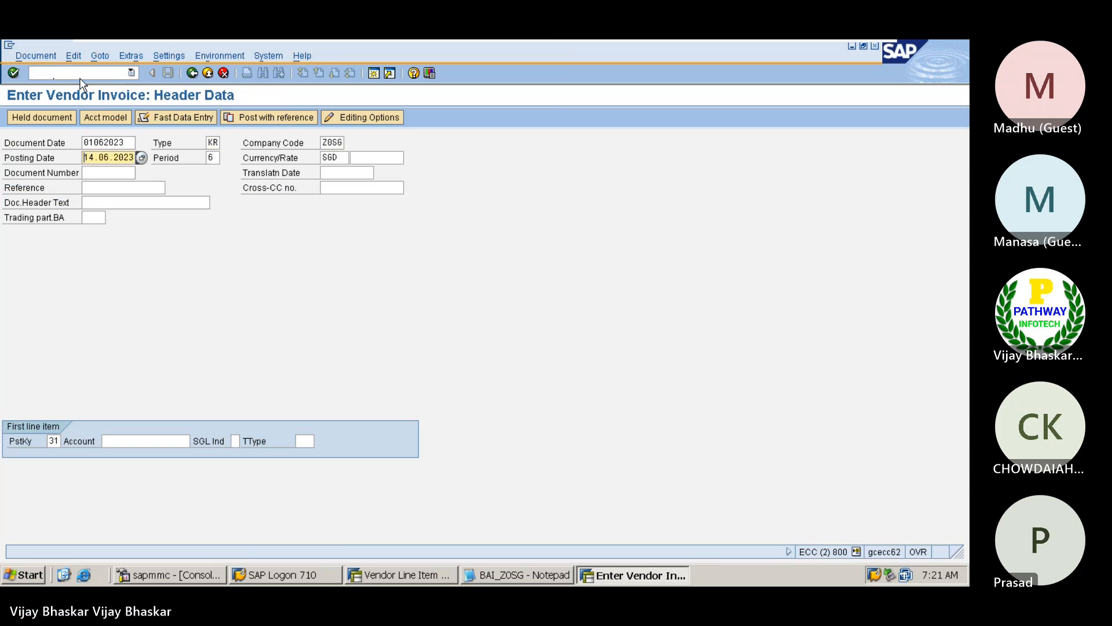
key(Delete)
key(Delete)
key(Delete)
key(Delete)
key(Delete)
key(Delete)
key(Delete)
key(Delete)
key(Delete)
key(Delete)
key(BackSpace)
key(Return)
key(Tab)
key(Tab)
key(Tab)
key(Tab)
key(Tab)
key(Tab)
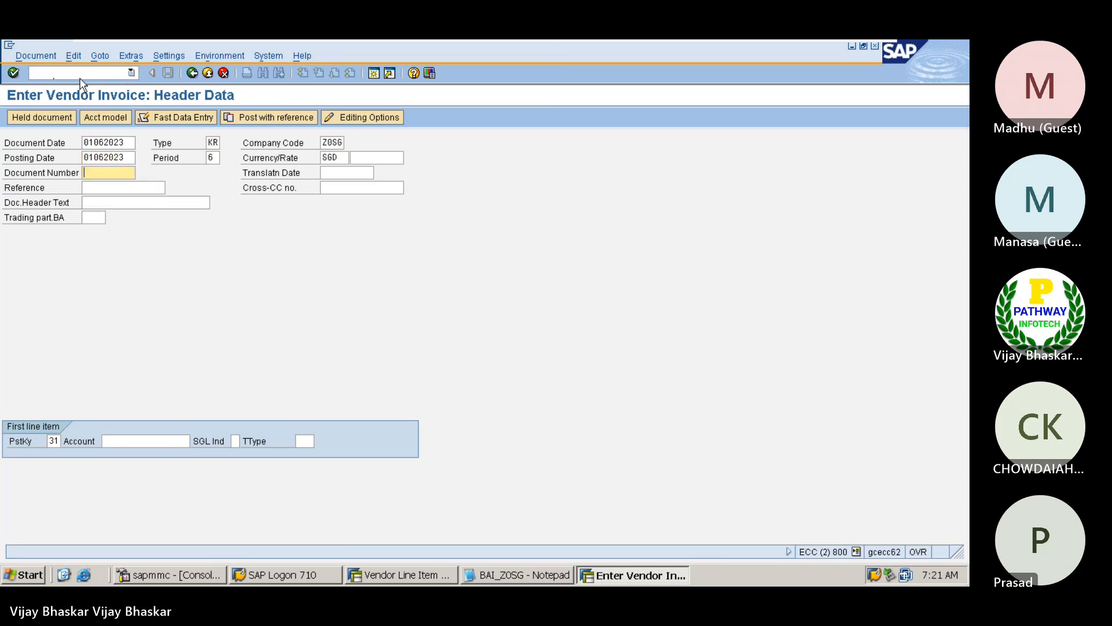
Enter the Mahindra & Mahindra vendor account for the first line item with posting key 31
key(BackSpace)
key(Down)
key(Down)
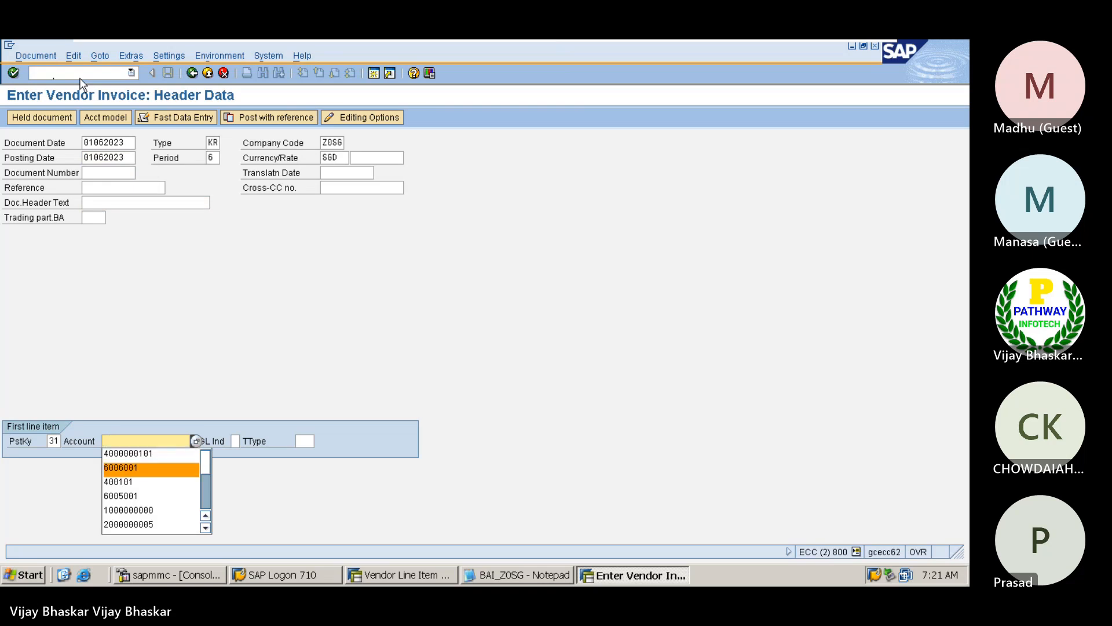
key(Return)
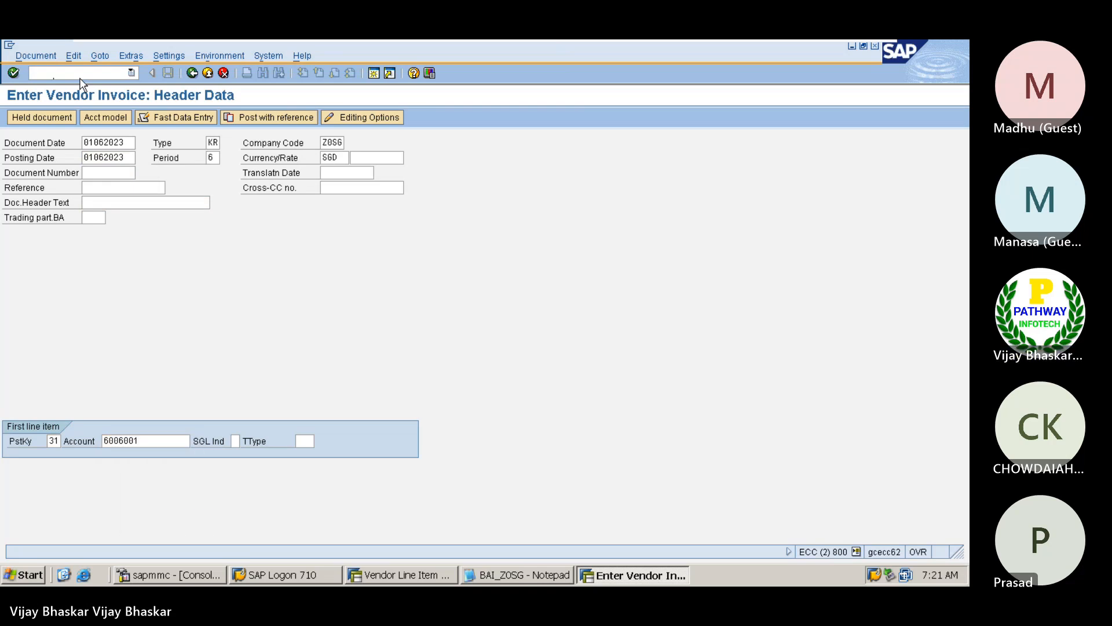
key(Return)
Enter 45000 SGD as the vendor item's amount and set its payment terms to 0001
text(45000)
key(Tab)
key(Tab)
key(Tab)
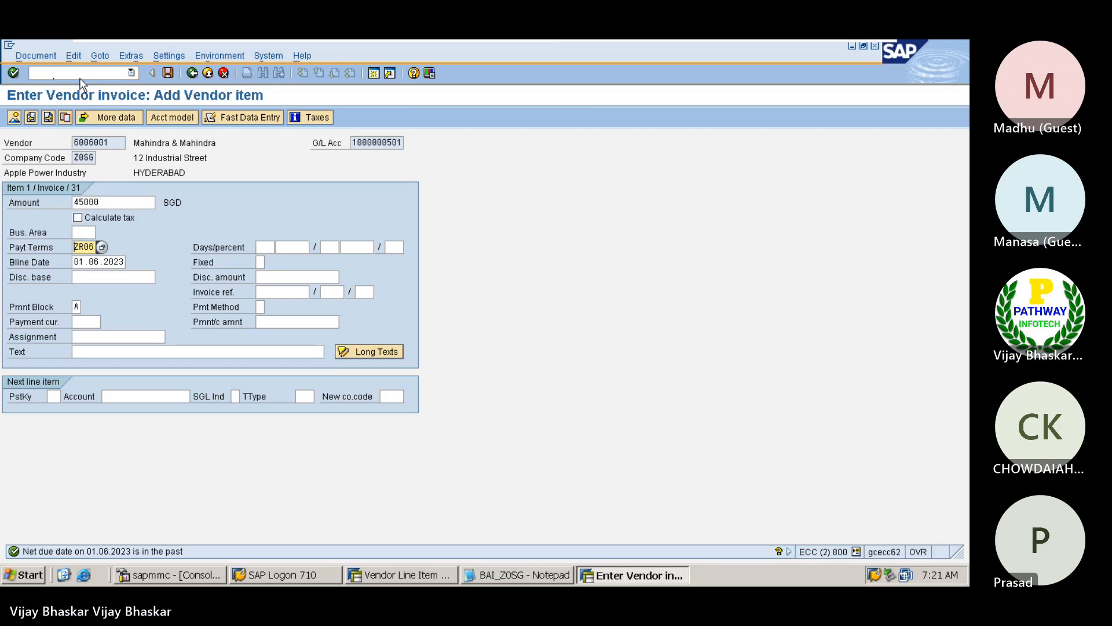
key(Delete)
key(BackSpace)
key(Down)
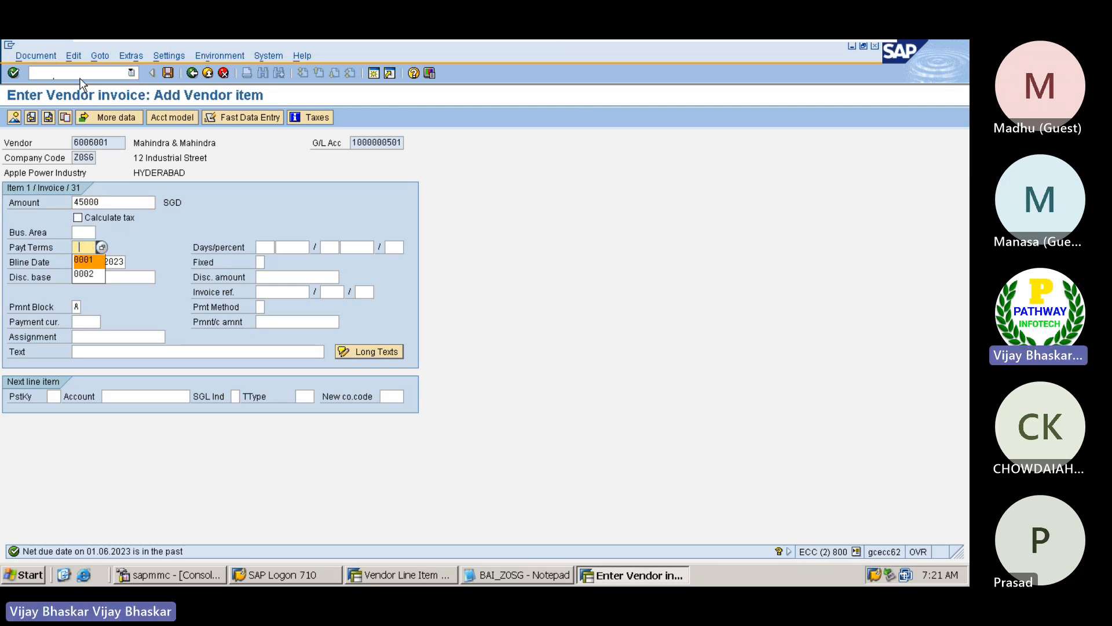
key(Return)
Clear the vendor item's payment block and set its text to "Vendor Invoice Posting"
key(Down)
key(Down)
key(Down)
key(Delete)
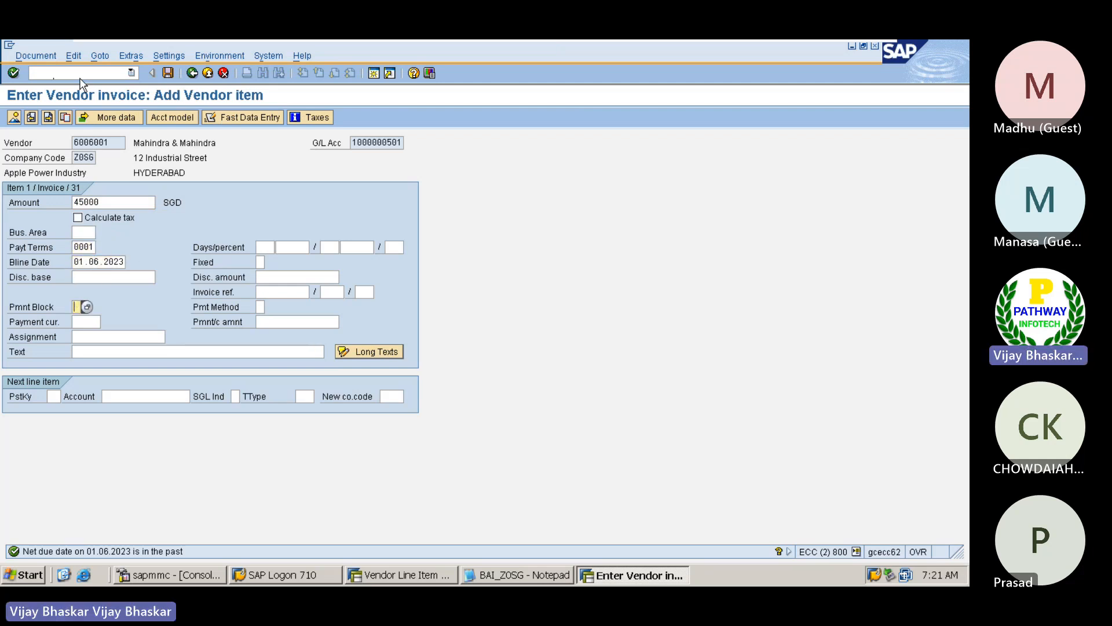
key(Down)
key(Down)
key(Down)
key(Down)
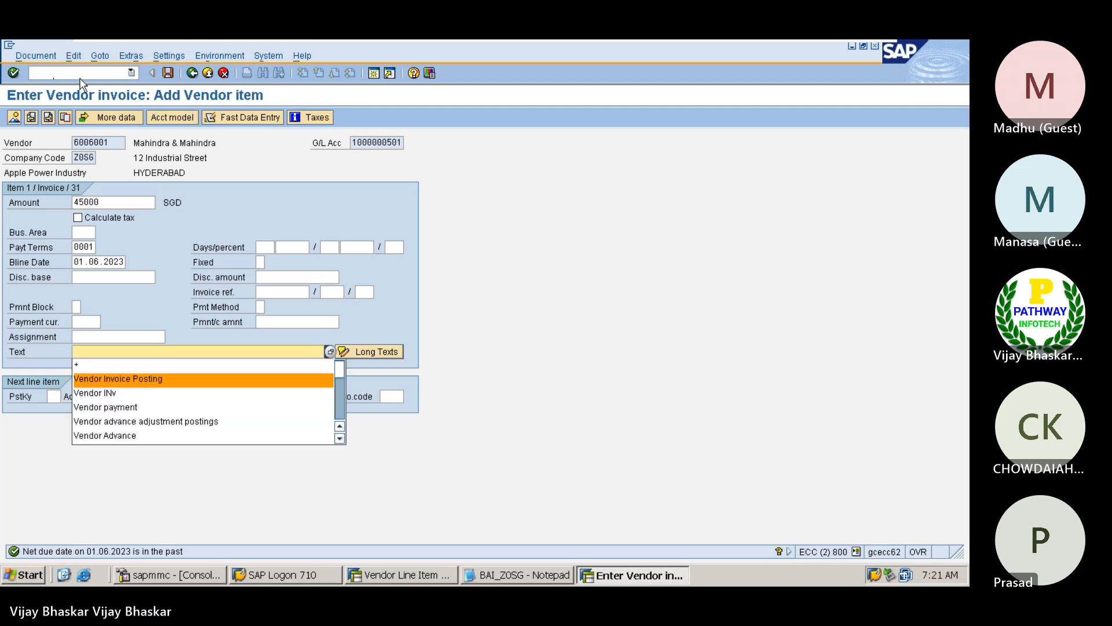
key(Return)
Add a next line item with posting key 40 on the "Watter Supply for Office" G/L account and open its entry screen
key(Tab)
key(Tab)
key(shift+Tab)
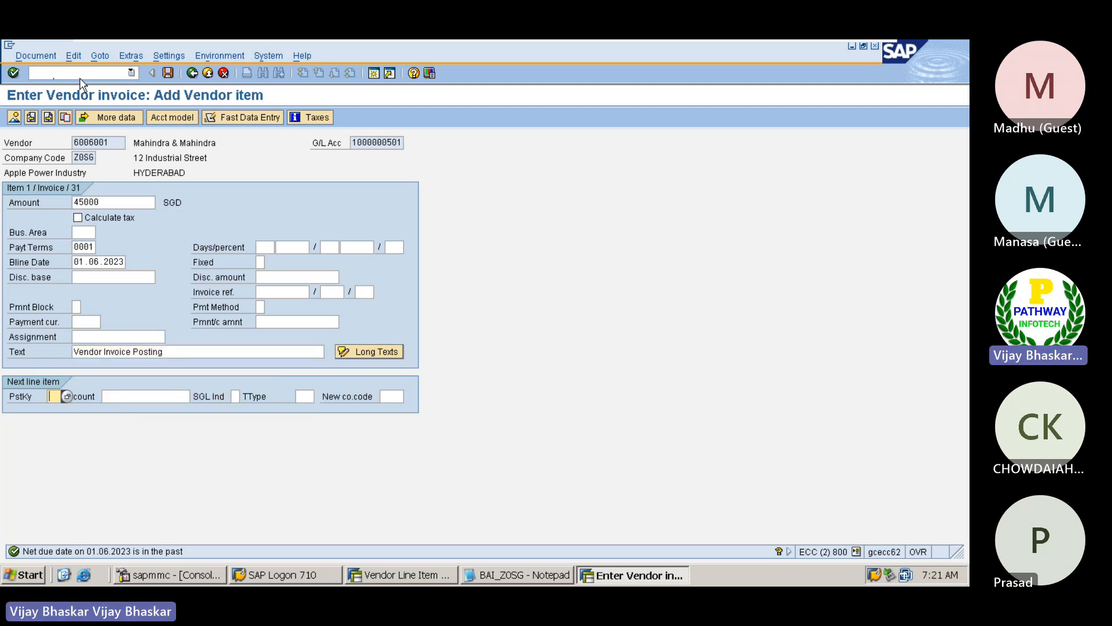
key(Down)
key(Down)
key(Return)
key(Tab)
key(Down)
key(Down)
key(Return)
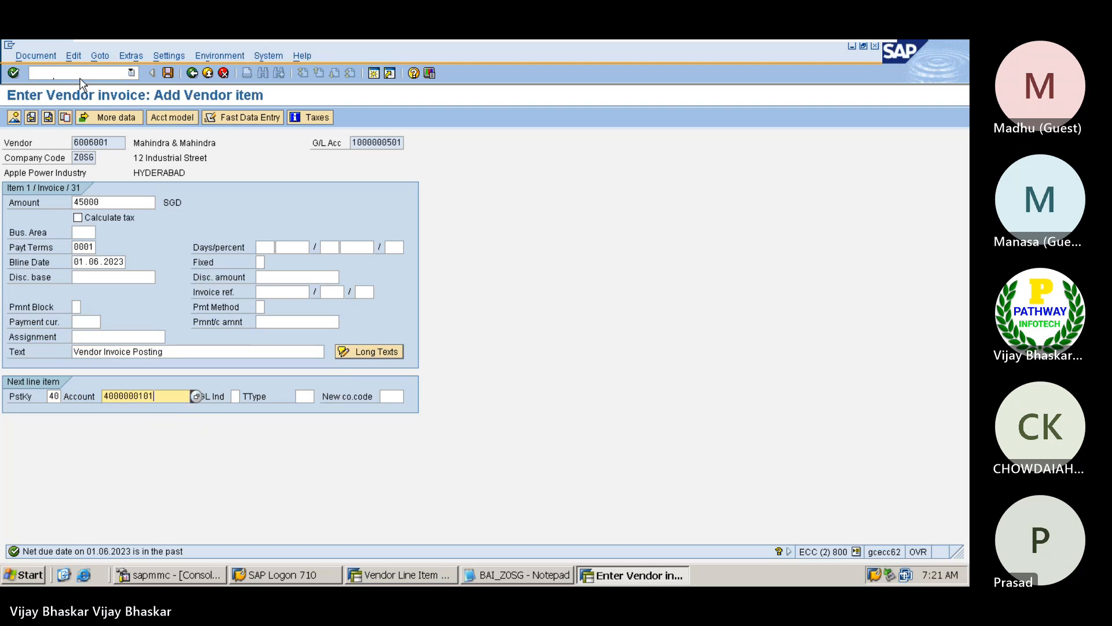
key(Return)
key(Return)
key(Return)
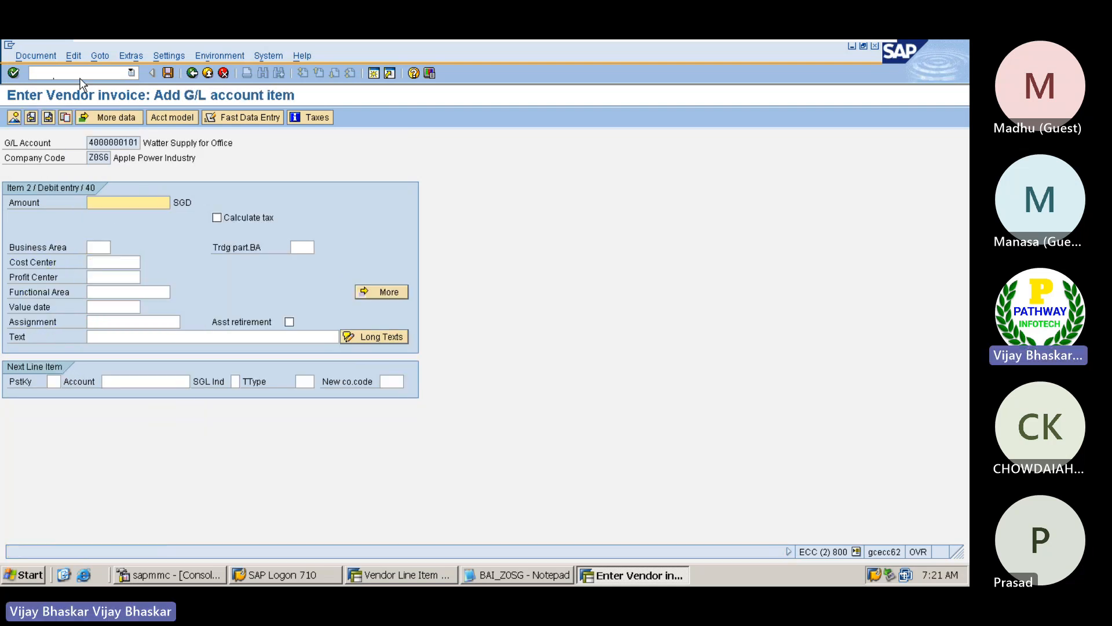
Enter * as the G/L item's amount and carry over the text "Vendor Invoice Posting" from the vendor item
key(Down)
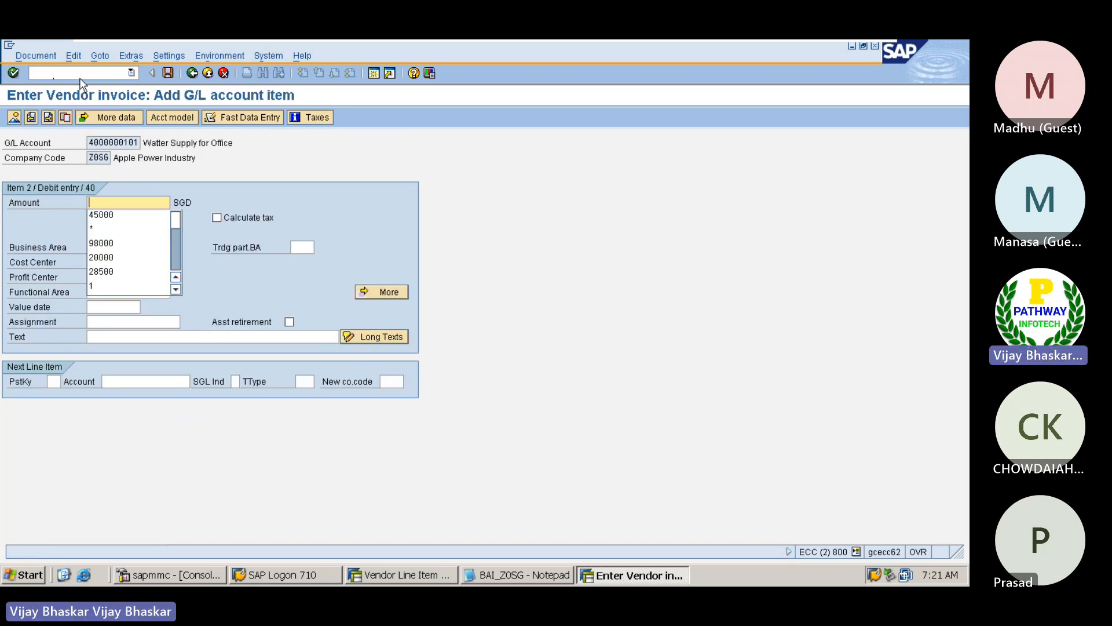
key(Down)
key(Down)
key(Return)
key(Tab)
key(Tab)
key(Tab)
key(Tab)
key(Tab)
key(Tab)
key(Tab)
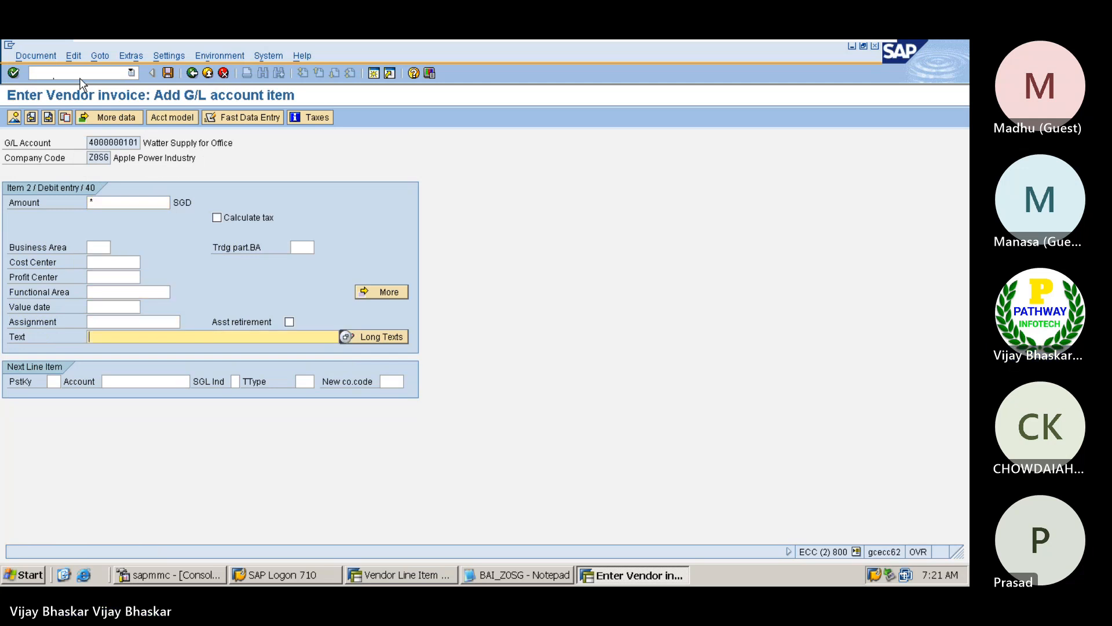
key(Return)
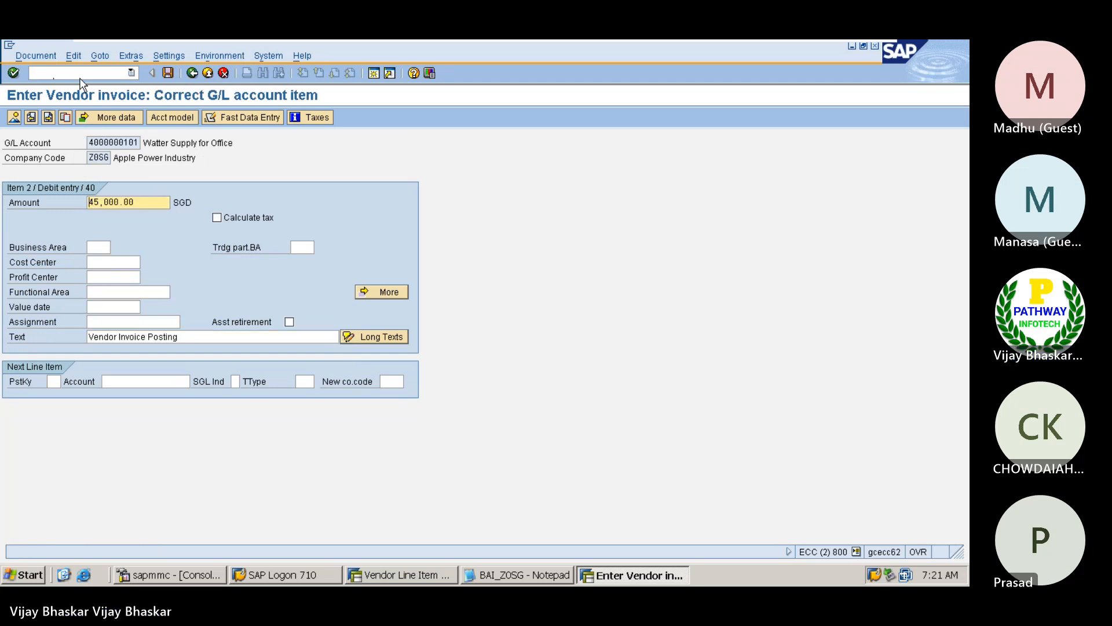
Post the 45,000.00 SGD vendor invoice in company code Z0SG
click(36, 55)
click(41, 118)
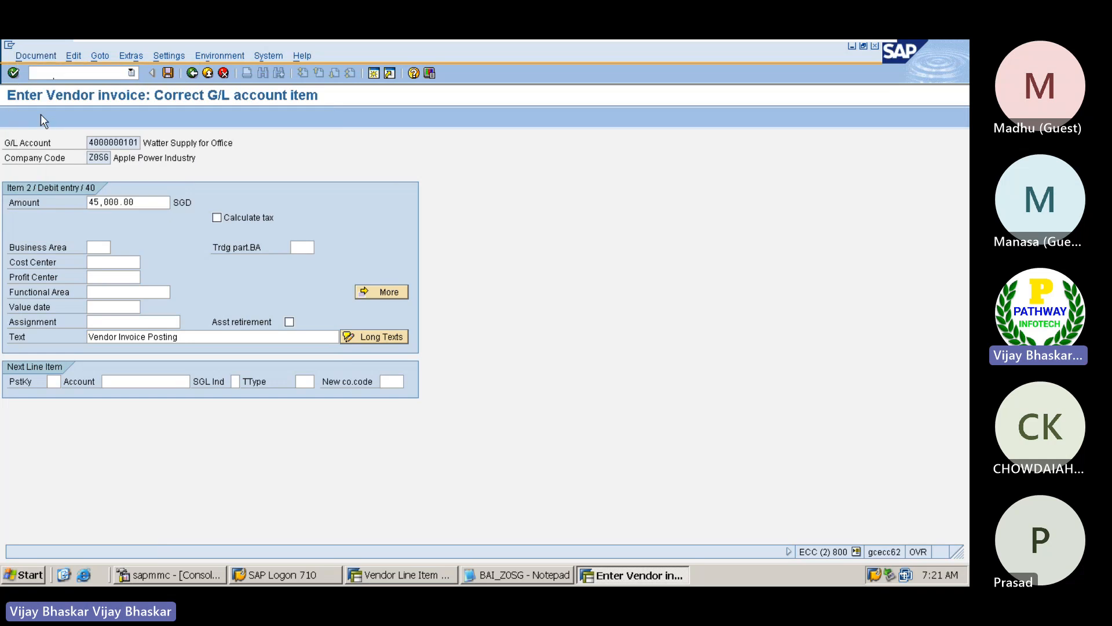
key(ctrl+s)
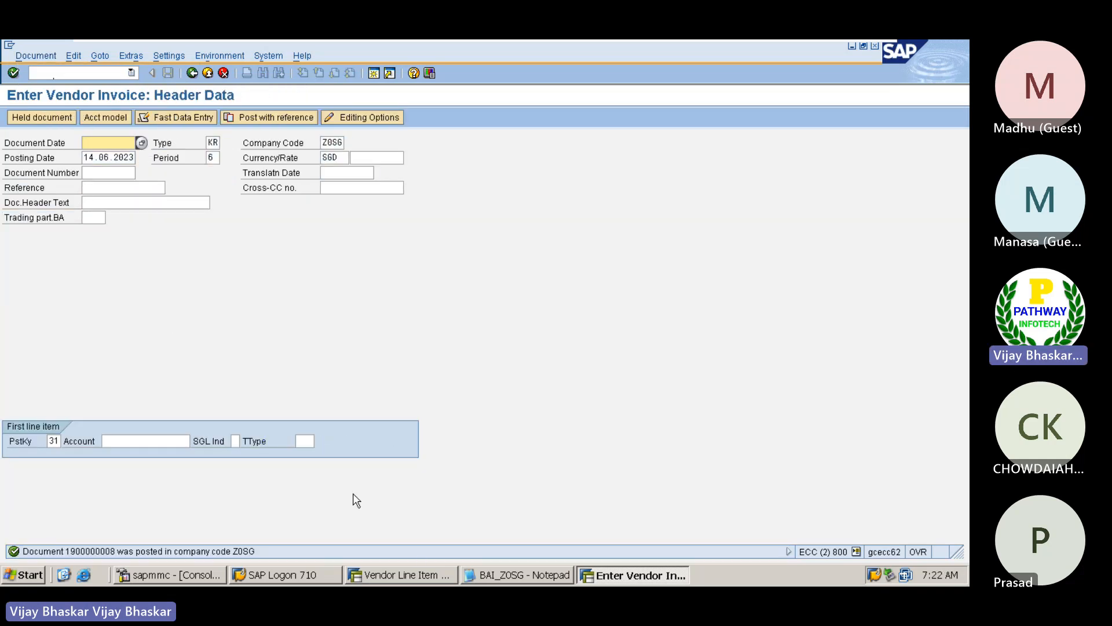
Refresh the Mahindra & Mahindra vendor line item list and copy the document number of the 98,000.00 SGD invoice
click(408, 574)
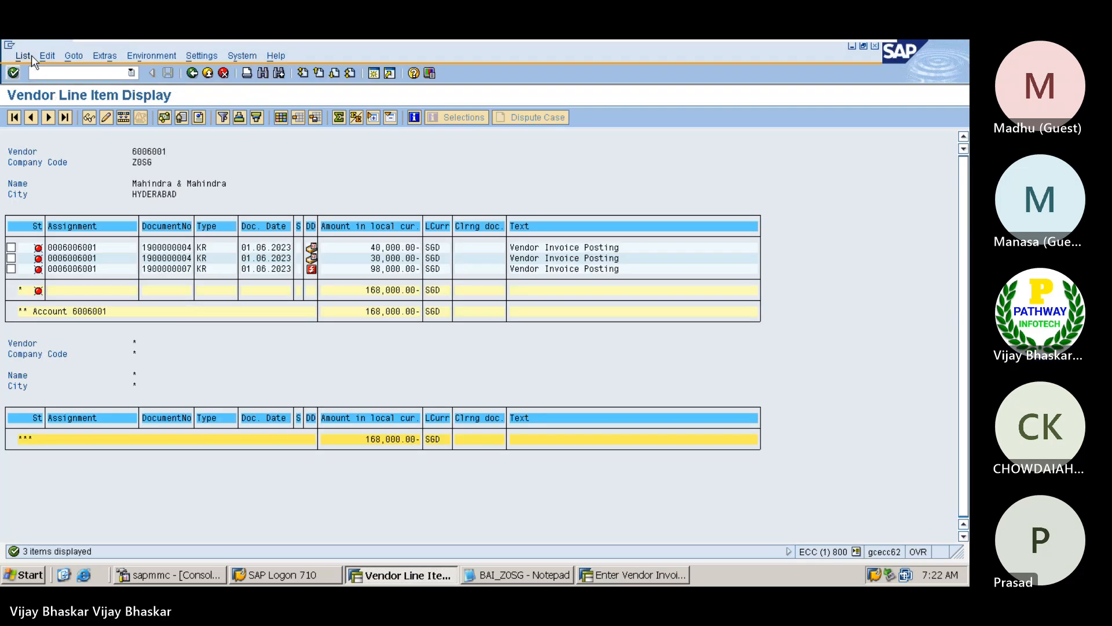
click(26, 55)
click(36, 72)
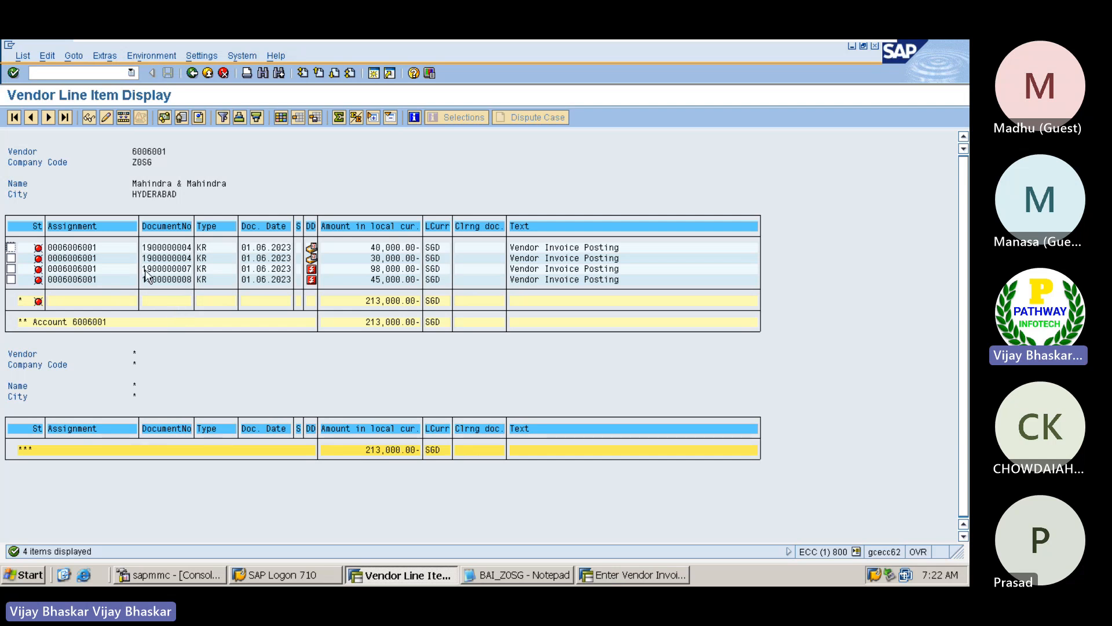
drag(143, 269, 193, 277)
key(ctrl+c)
Switch to the BAI_Z0SG file in Notepad and set the amount in the first 16 record to 9800000
click(524, 575)
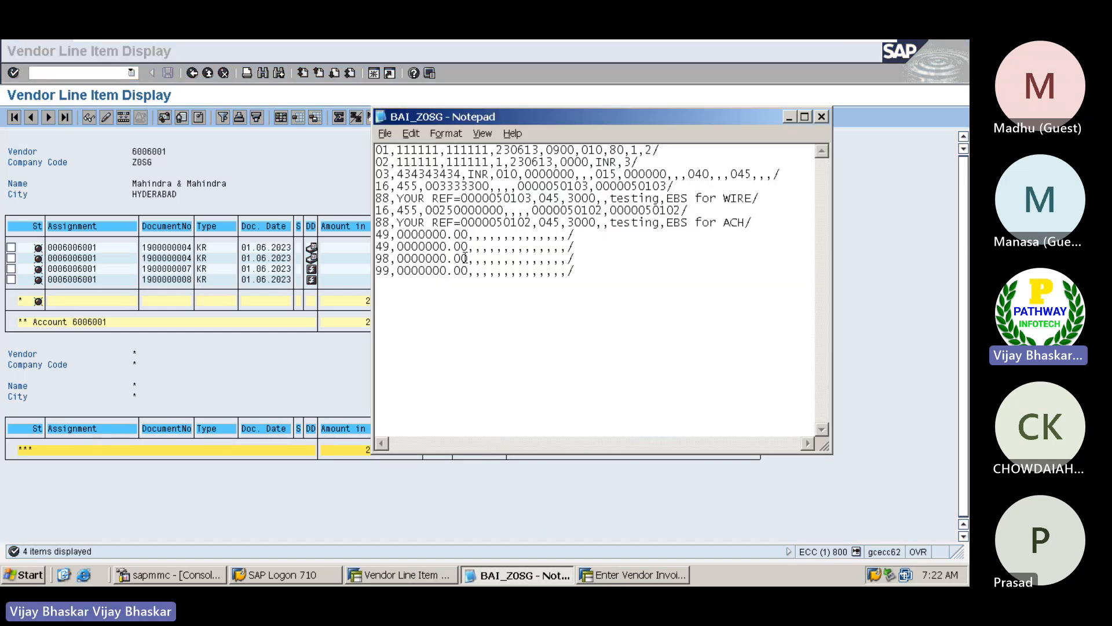
click(427, 186)
key(Delete)
key(Delete)
key(Delete)
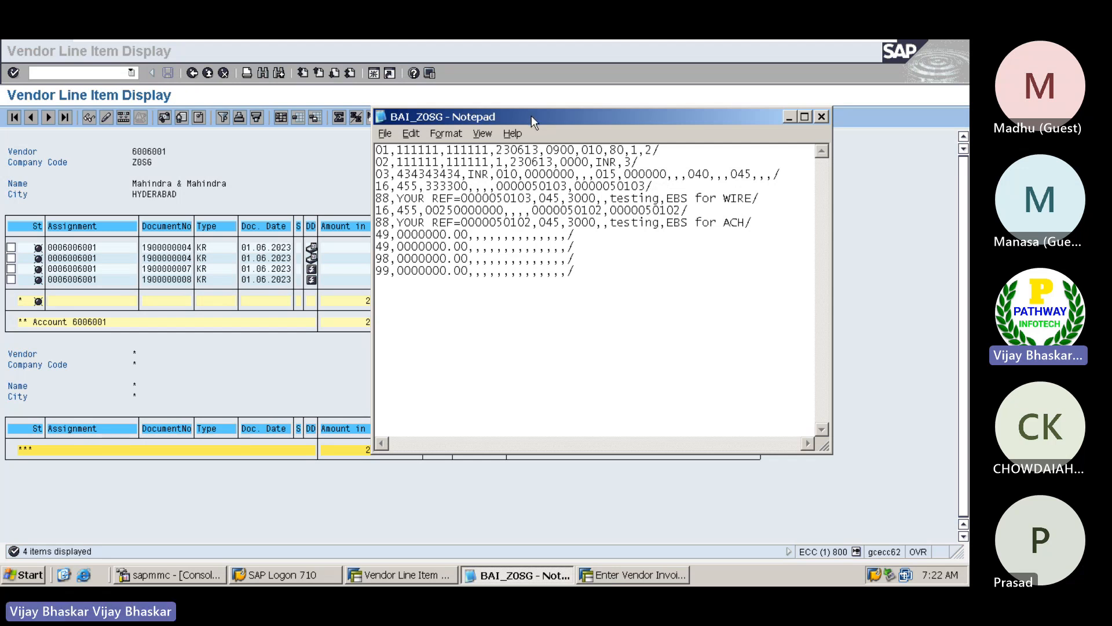
drag(530, 115, 577, 275)
drag(580, 279, 582, 279)
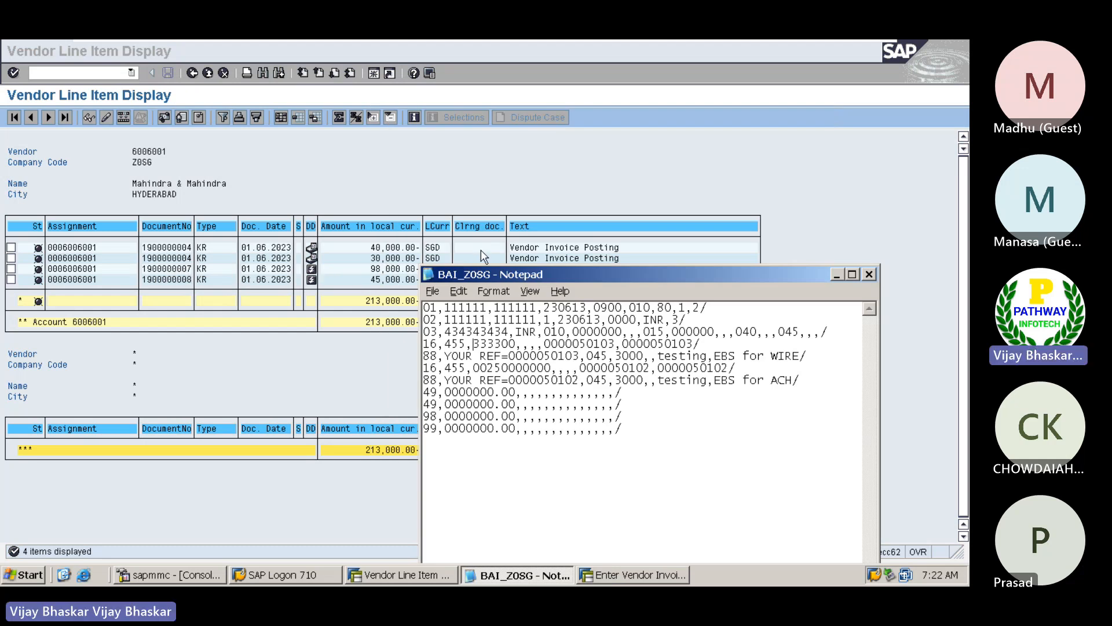
key(Delete)
key(Delete)
key(Delete)
key(Delete)
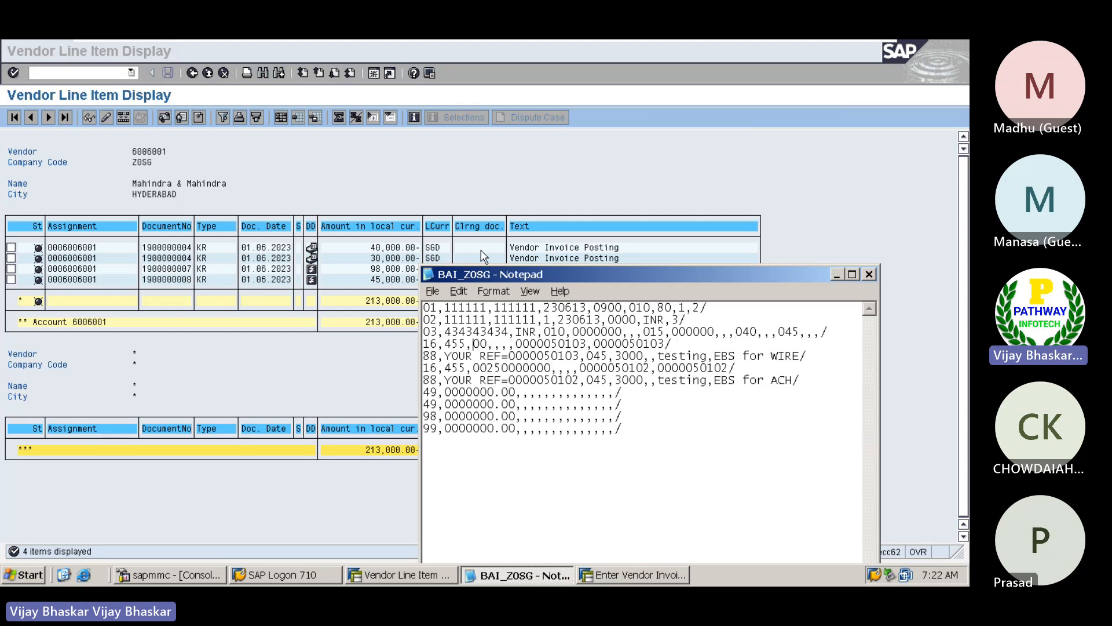
text(98000)
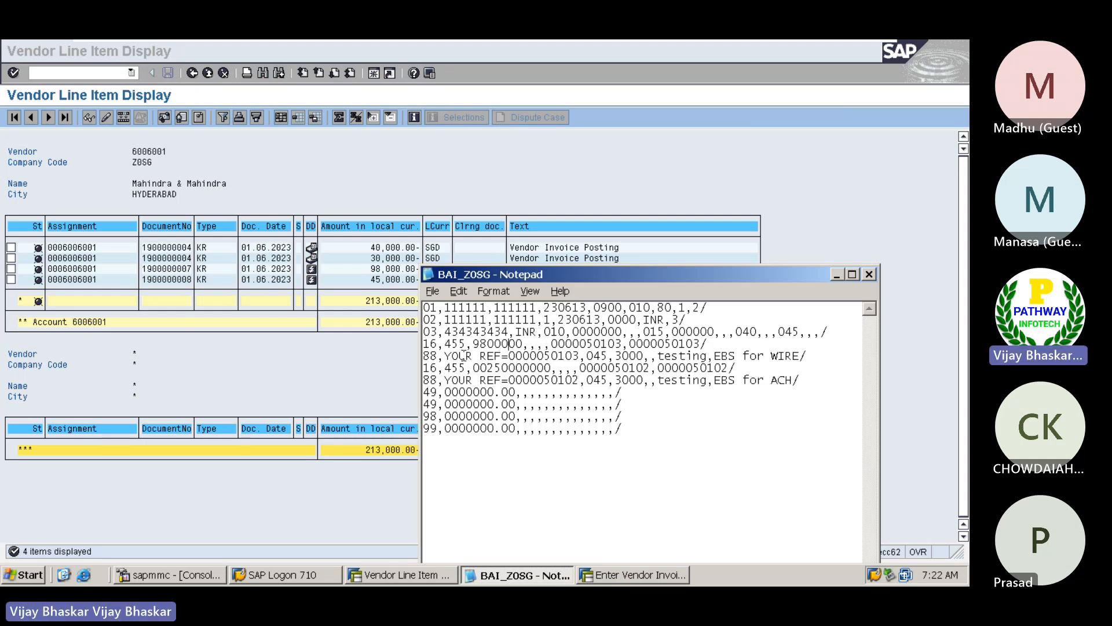
click(292, 360)
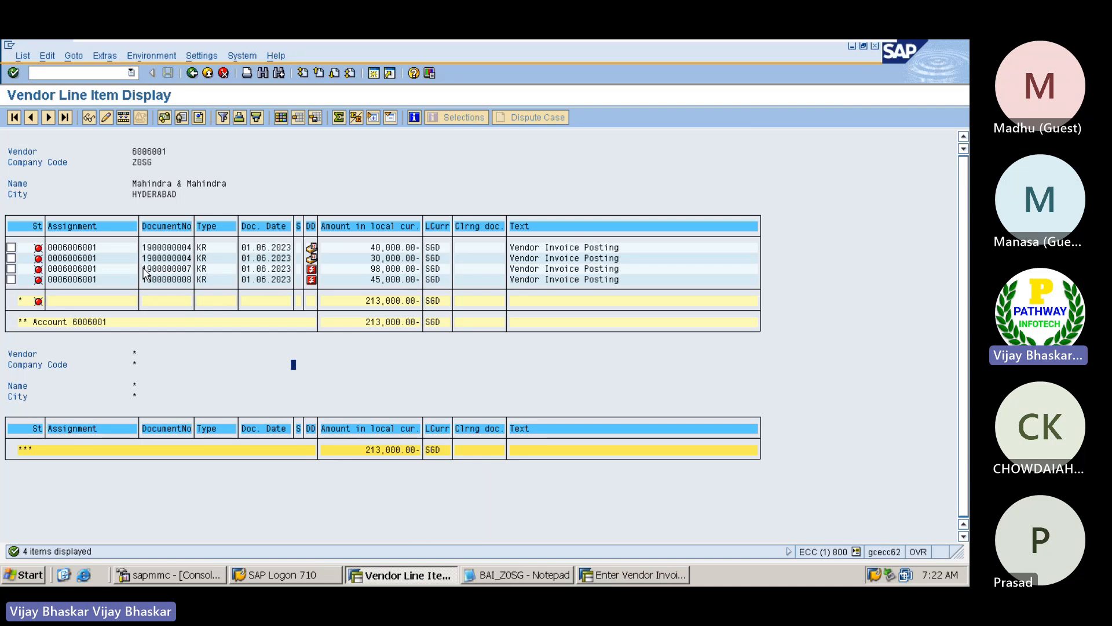
drag(143, 272, 191, 272)
key(ctrl+c)
key(alt+Tab)
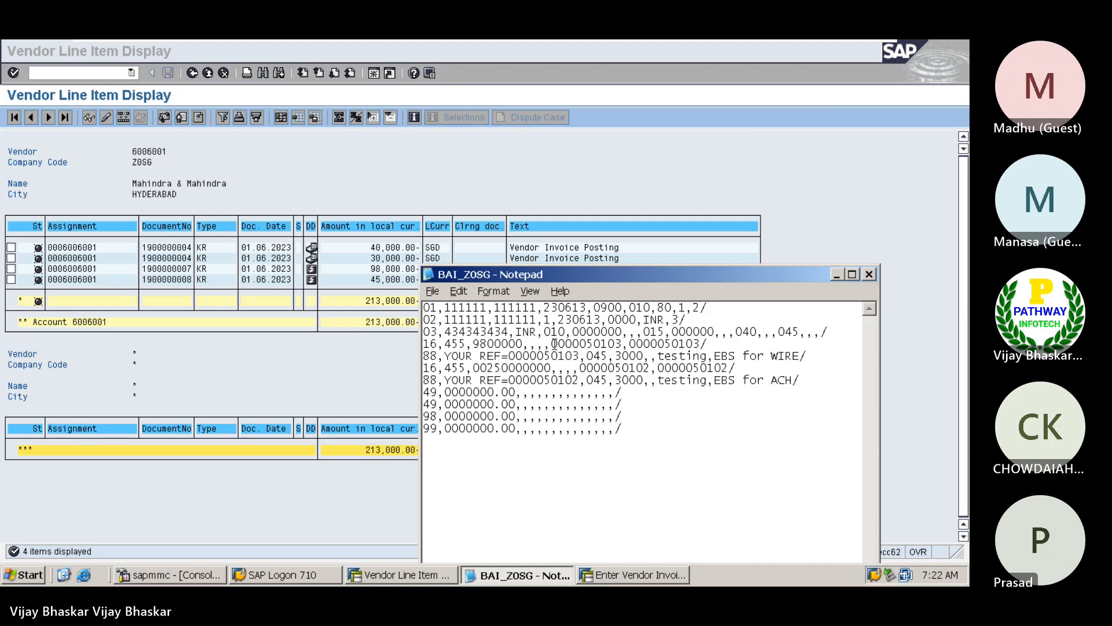
click(555, 344)
key(shift+Right)
key(shift+Right)
key(shift+Right)
key(shift+Right)
key(shift+Right)
key(shift+Right)
key(shift+Right)
key(shift+Right)
key(shift+Right)
key(shift+Right)
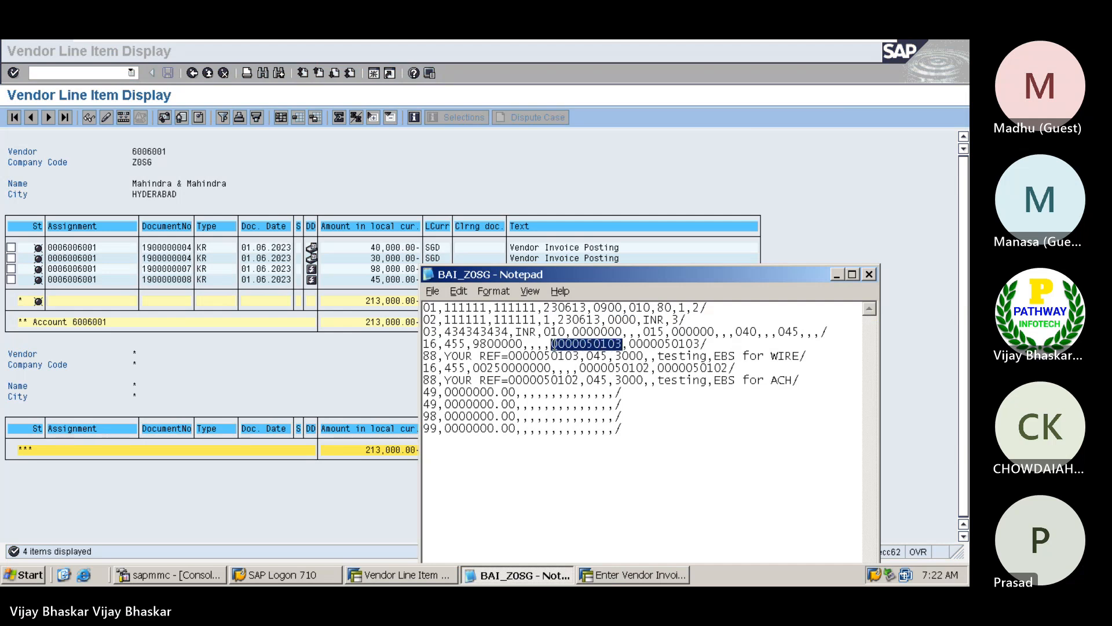
key(ctrl+v)
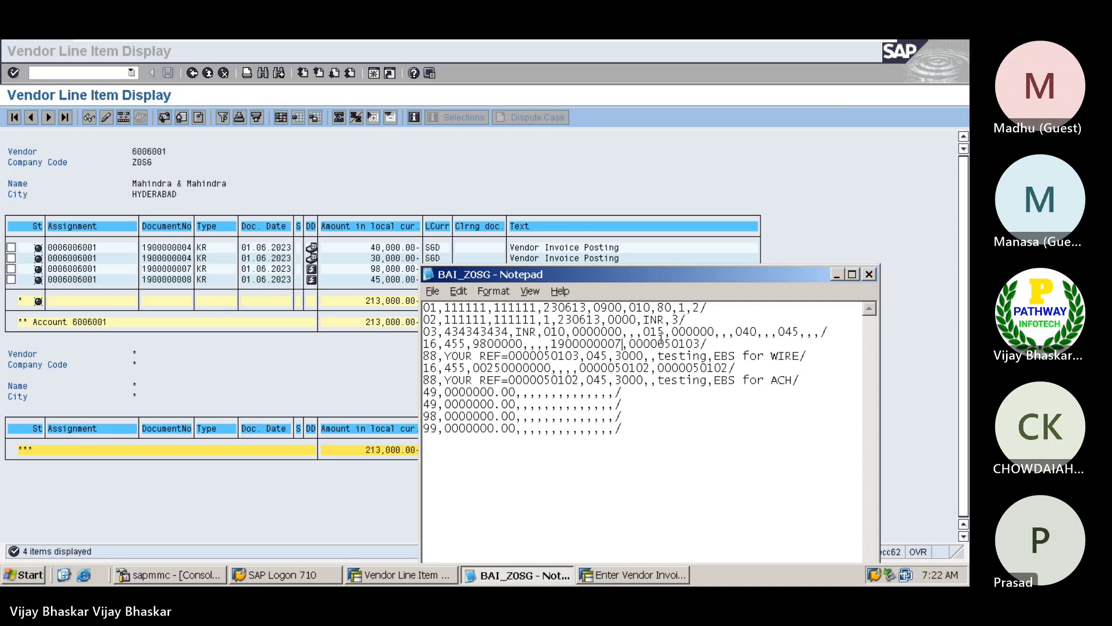
drag(630, 343, 701, 344)
click(631, 348)
key(ctrl+v)
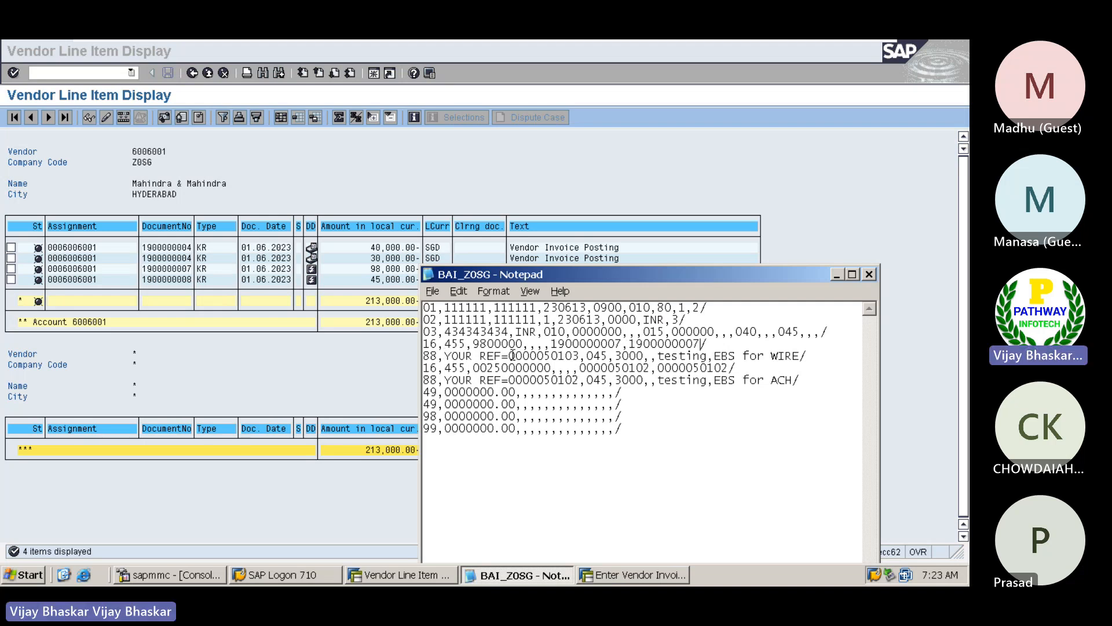
drag(509, 355, 577, 356)
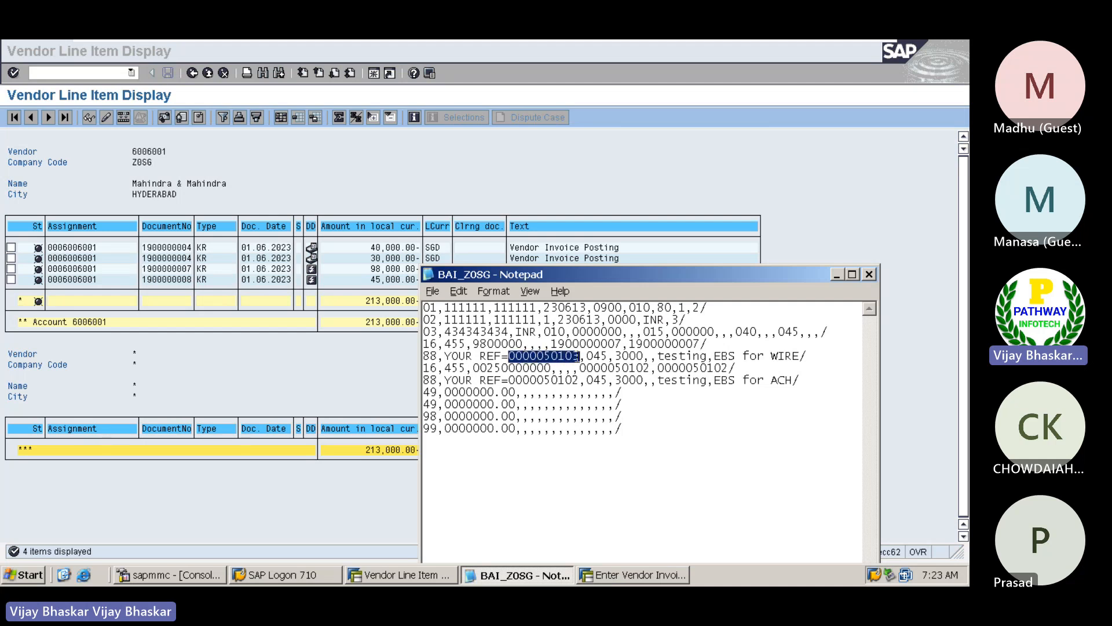
key(ctrl+v)
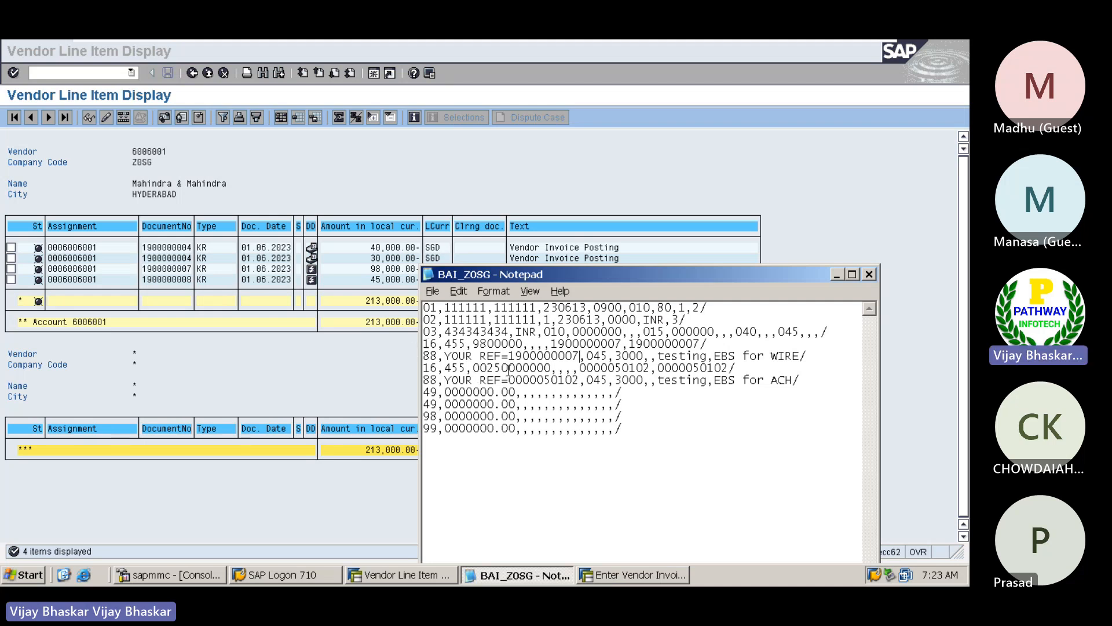
Set the amount in the second 16 record to 4500000
click(475, 367)
key(Delete)
key(Delete)
key(Delete)
key(Delete)
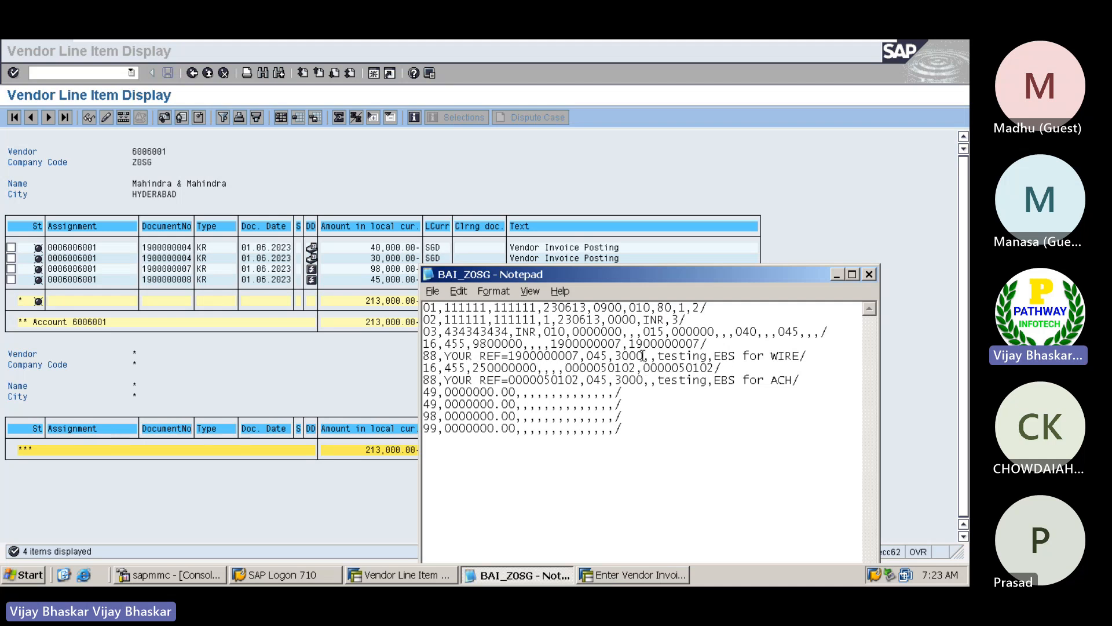
key(Delete)
key(Delete)
key(Delete)
key(Delete)
key(Delete)
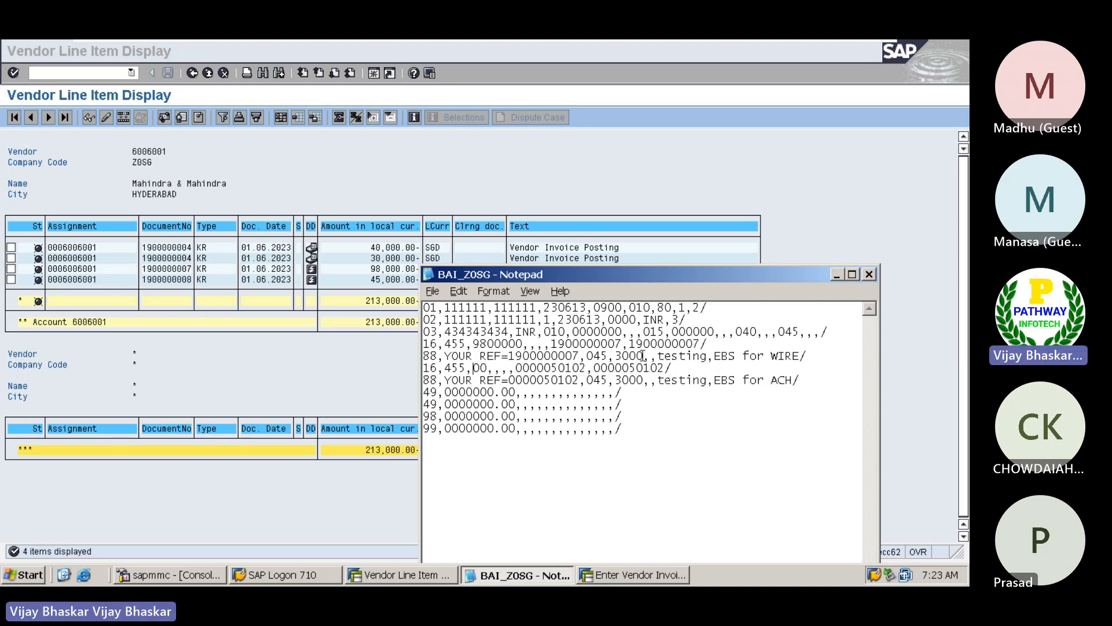
text(45000)
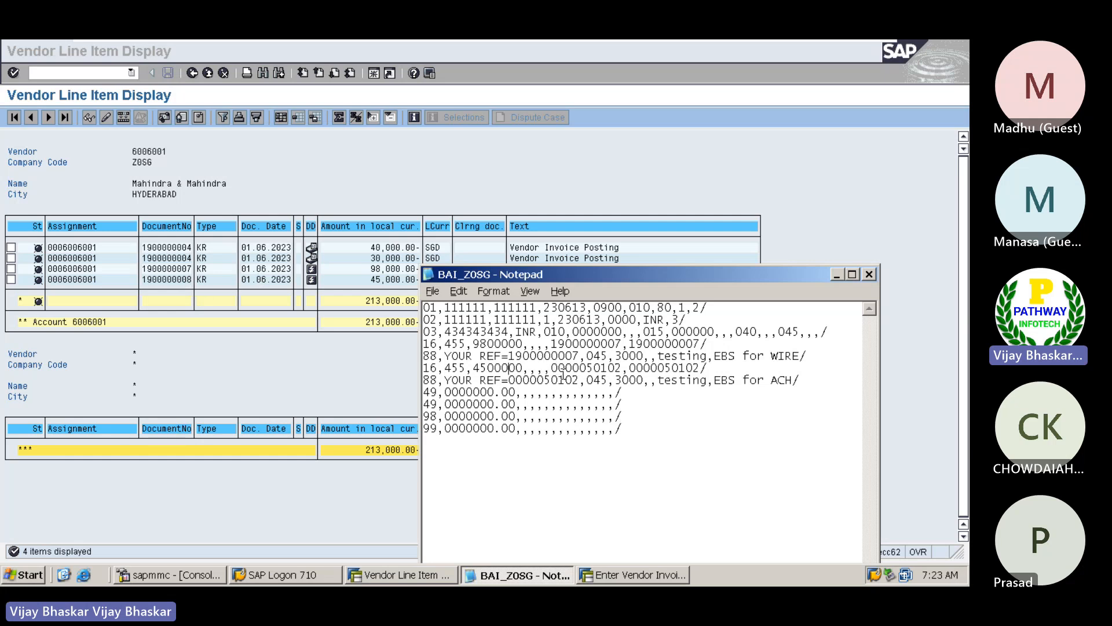
drag(551, 368, 621, 368)
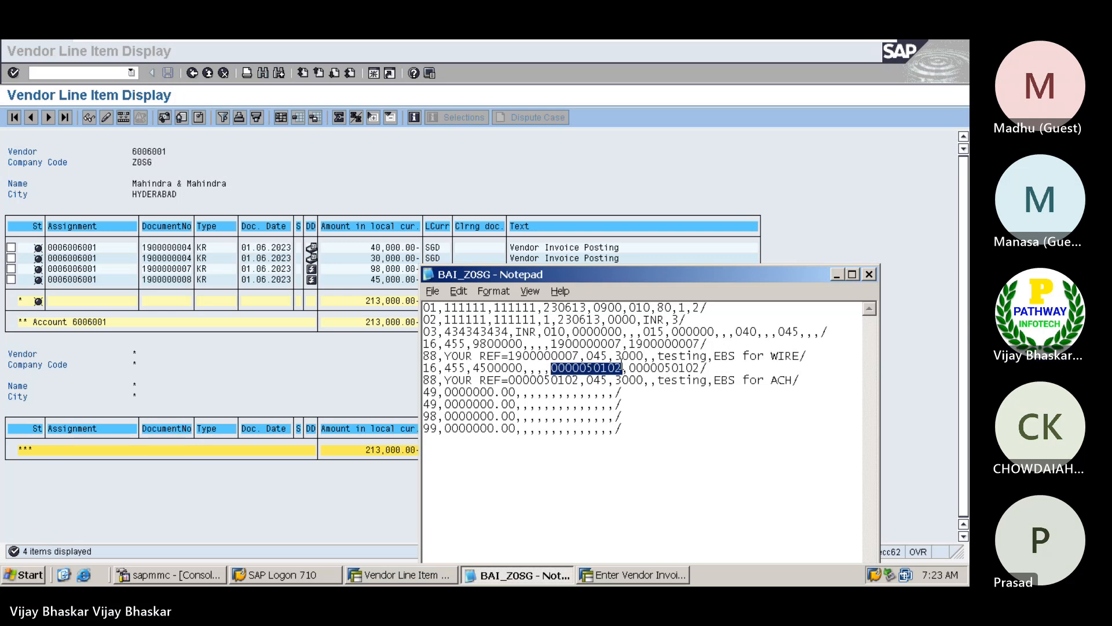
key(ctrl+v)
key(BackSpace)
text(8)
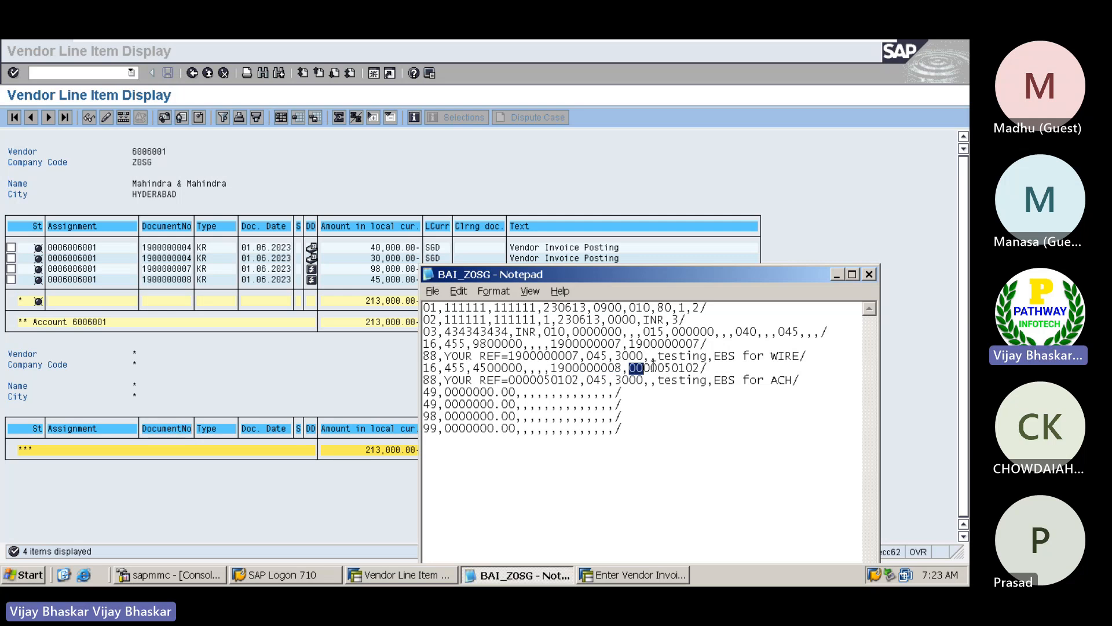
drag(631, 367, 698, 367)
key(ctrl+v)
text(9)
key(BackSpace)
drag(508, 380, 578, 381)
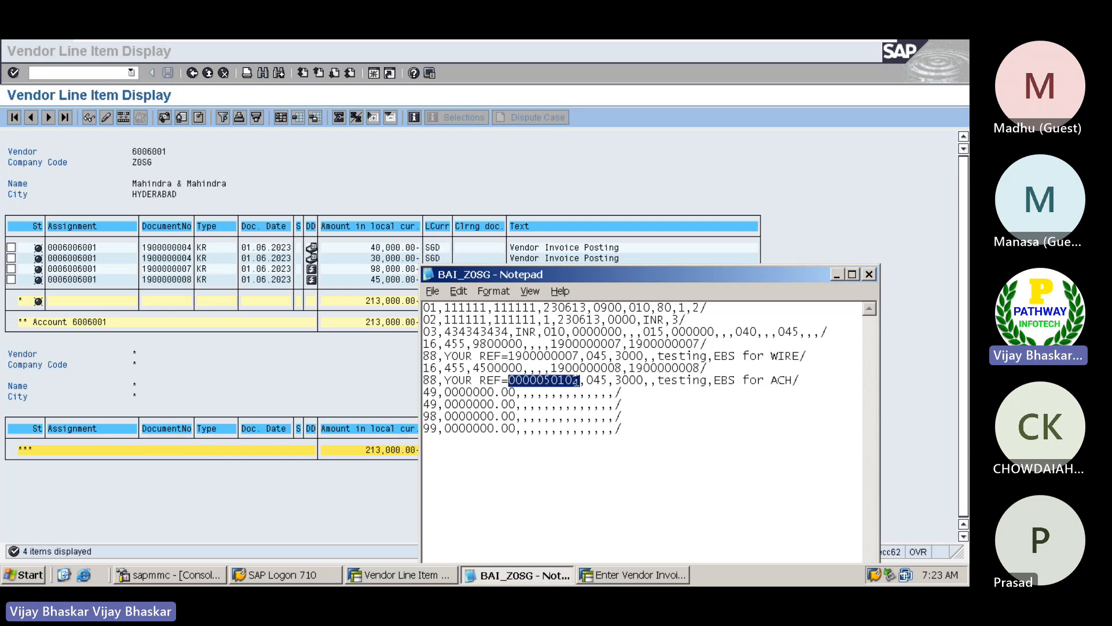
key(ctrl+v)
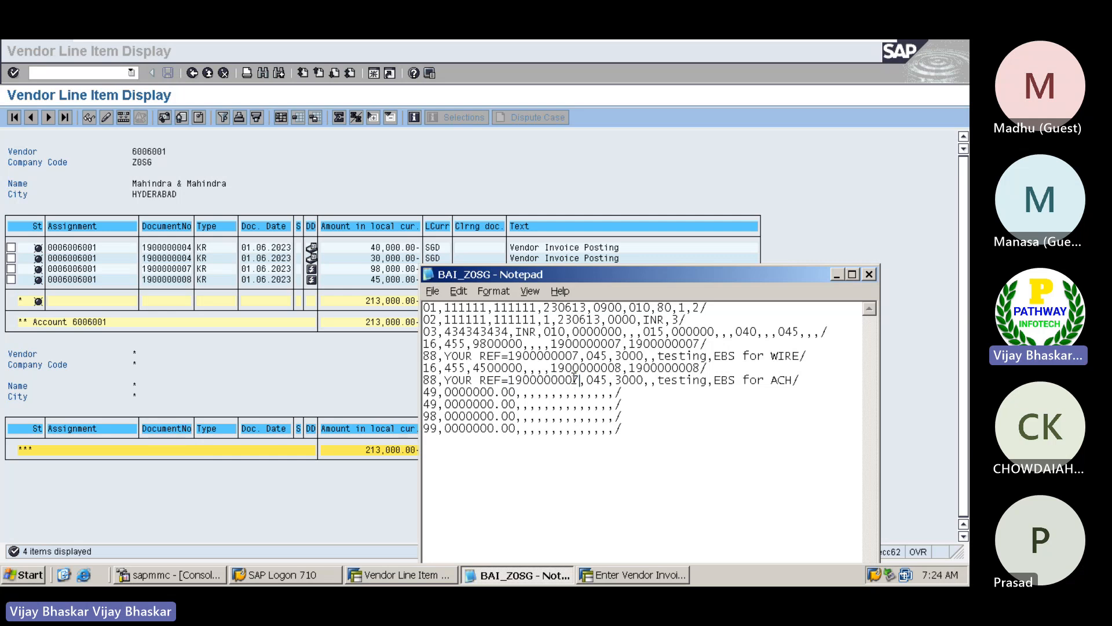
key(BackSpace)
text(8)
Reposition the BAI_Z0SG Notepad window and minimize the virtual machine to return to the host desktop
drag(657, 281, 669, 210)
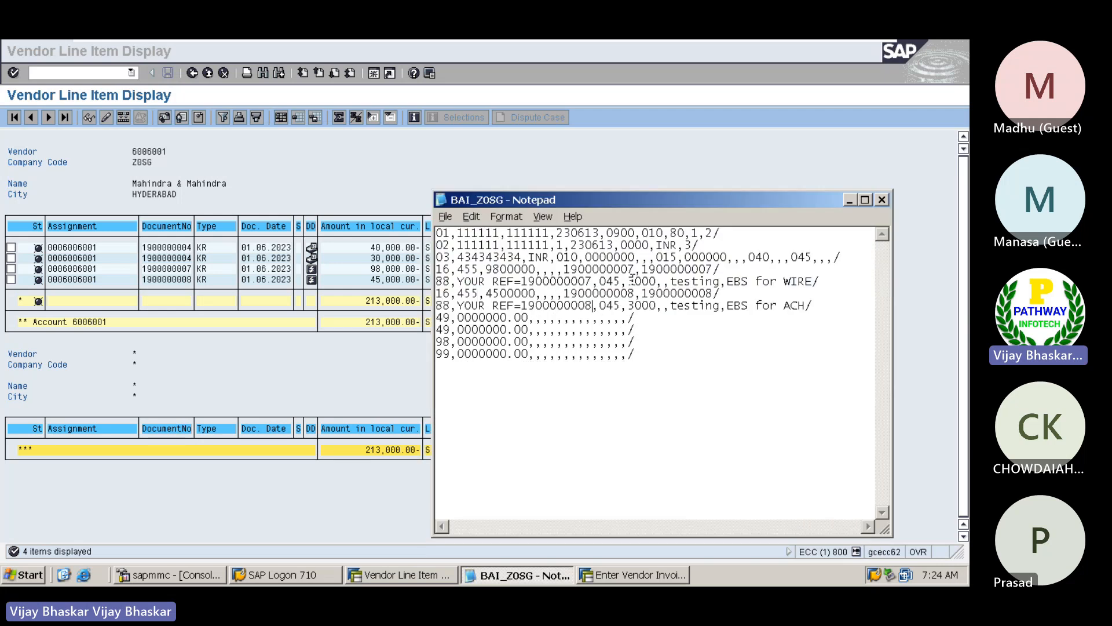
mouse_move(776, 40)
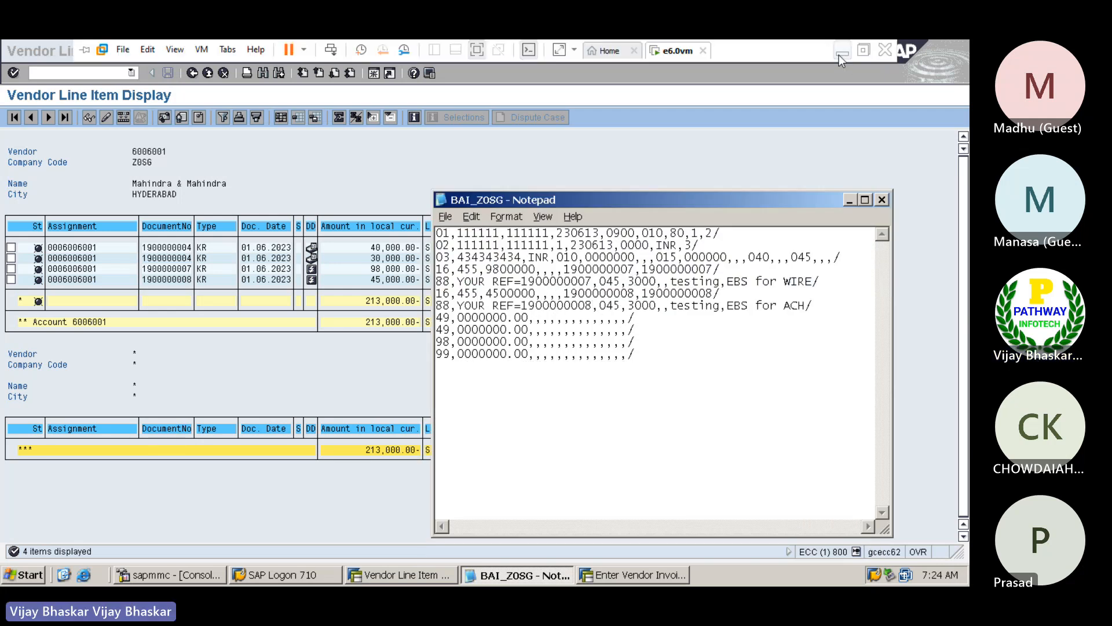
click(841, 53)
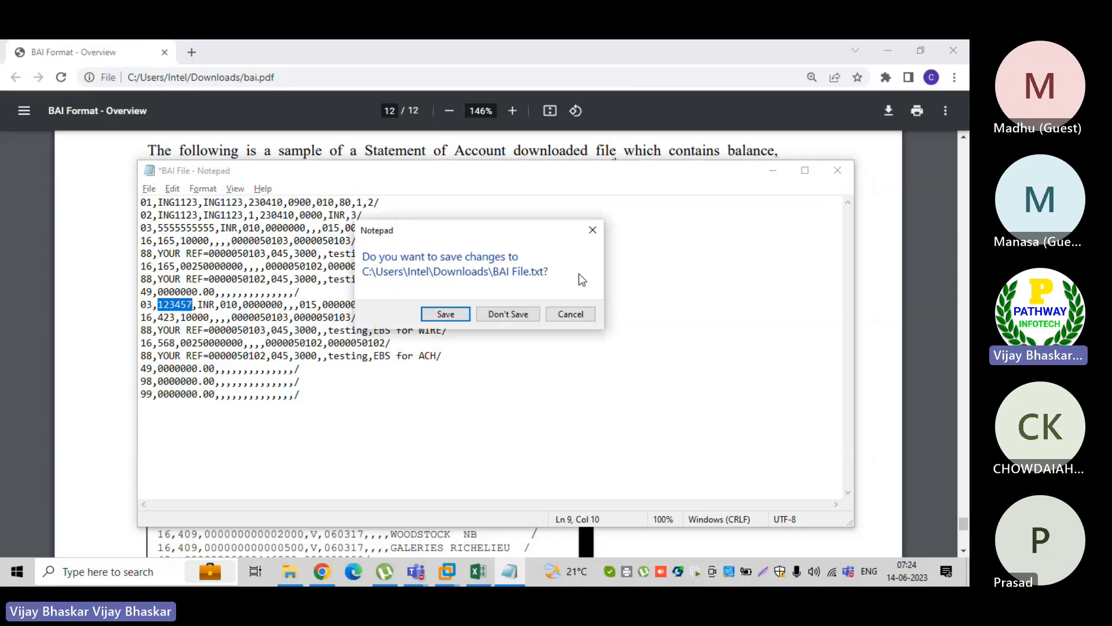
Discard the changes to BAI File.txt and switch to the ECC and S4HANA workbook in Excel
click(523, 314)
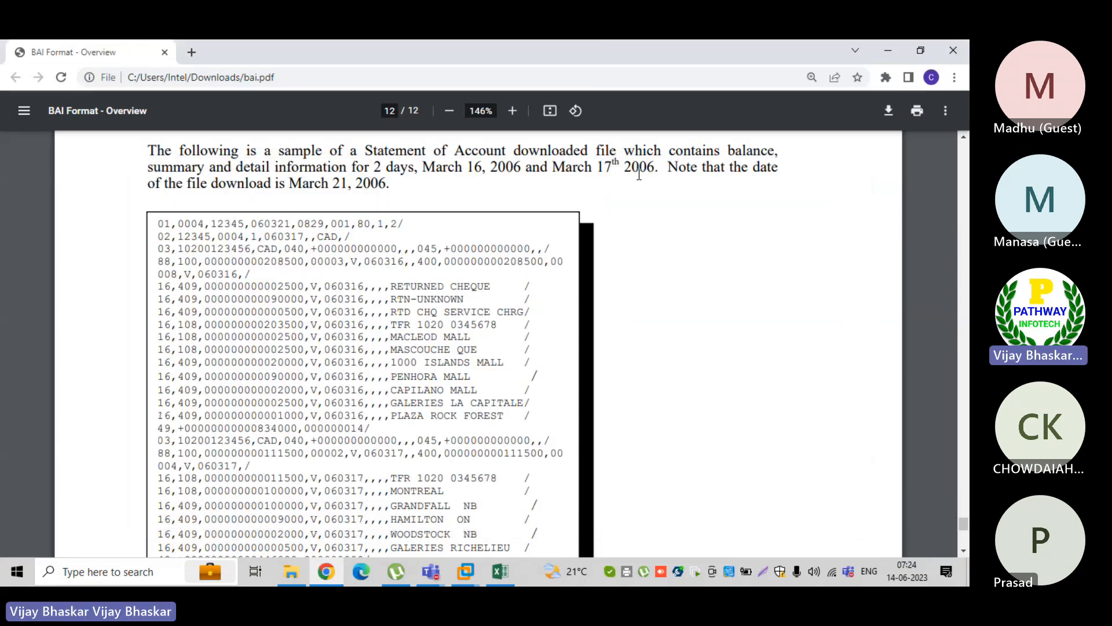
click(500, 572)
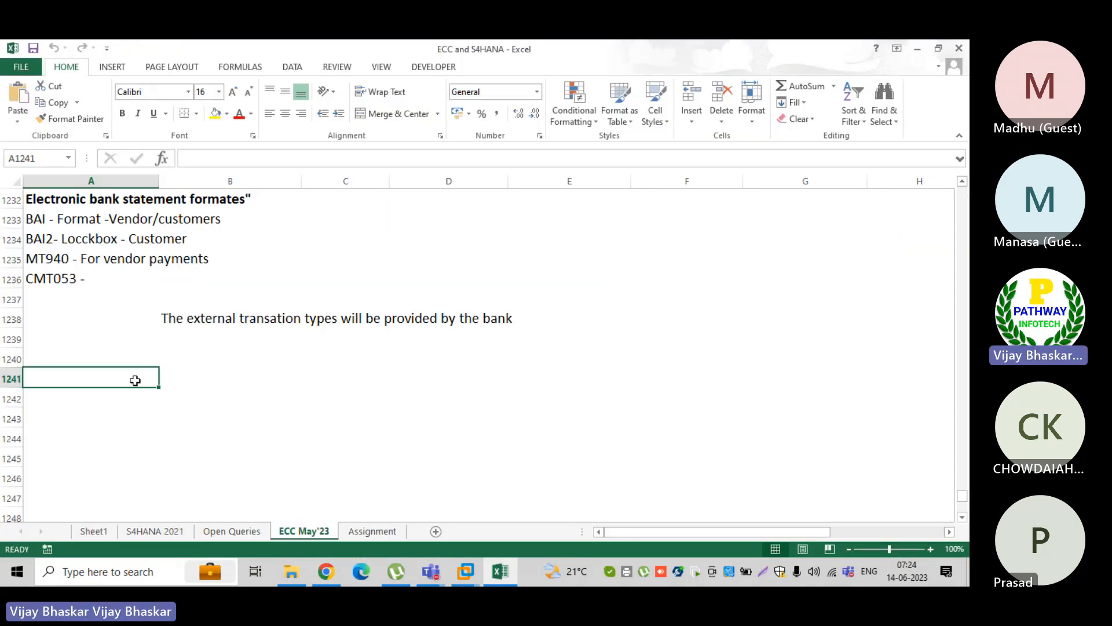
Enter the heading "End user area:" in cell A1241 and make it bold
text(End user)
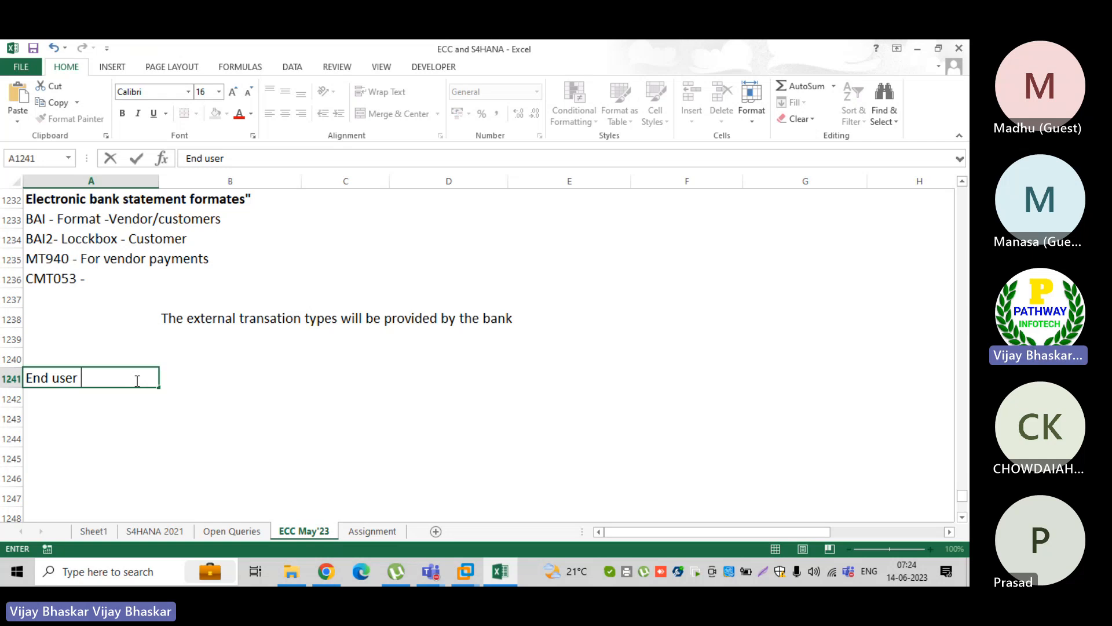
text( part)
key(BackSpace)
key(BackSpace)
key(BackSpace)
key(BackSpace)
text(A)
key(BackSpace)
text(area)
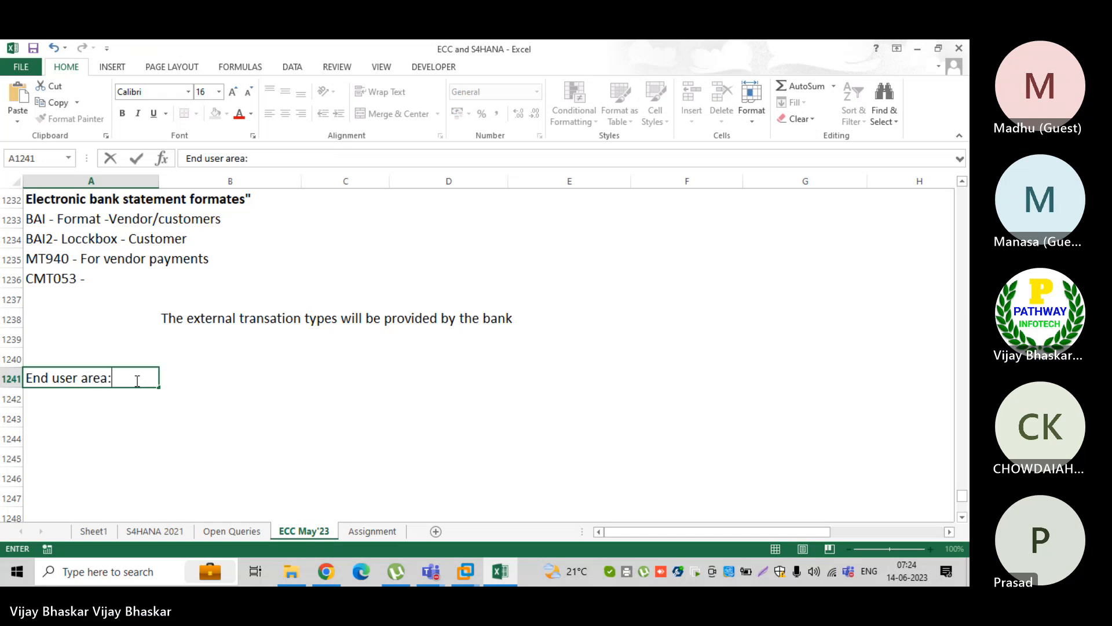
text(:)
key(Return)
click(135, 380)
key(ctrl+b)
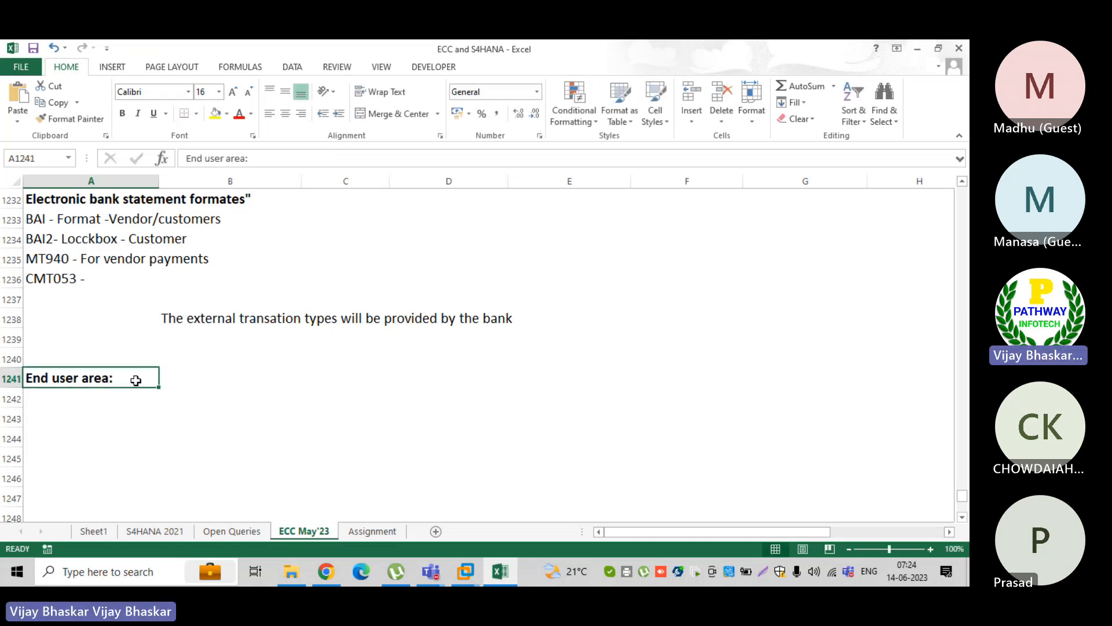
Add the note "1. Post the vendor invoices" in cell A1242 below the End user area heading
click(142, 403)
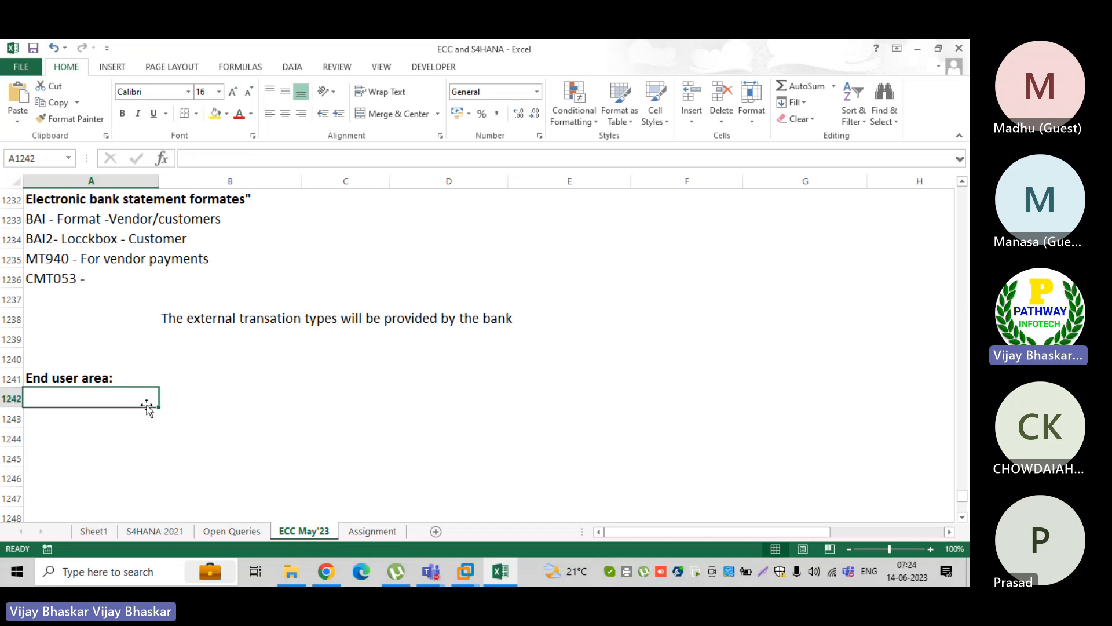
text(1. )
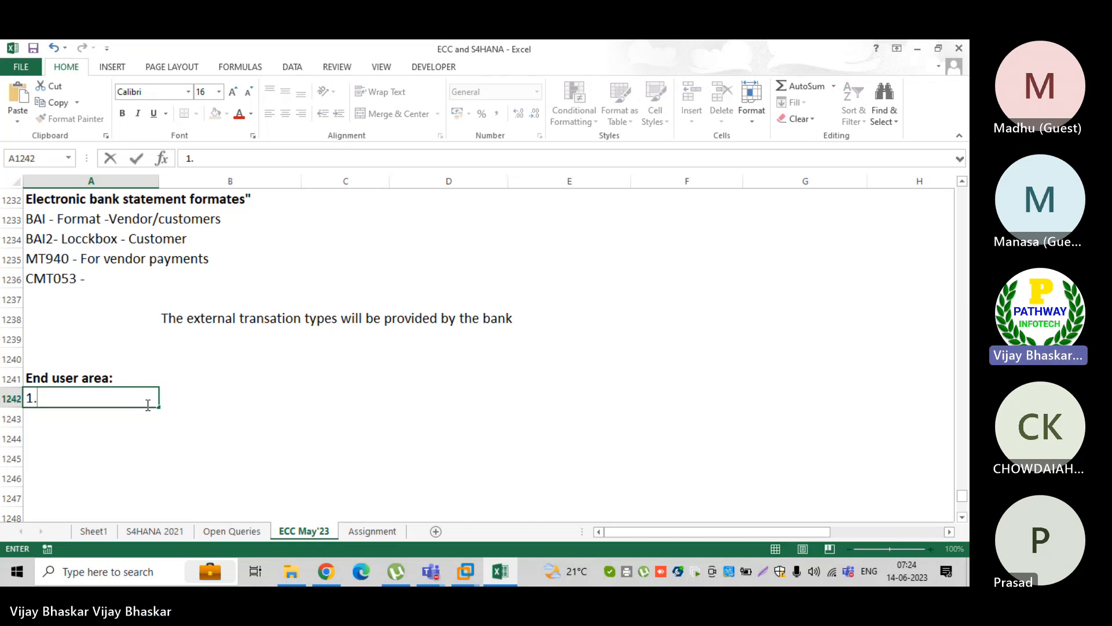
text(Post)
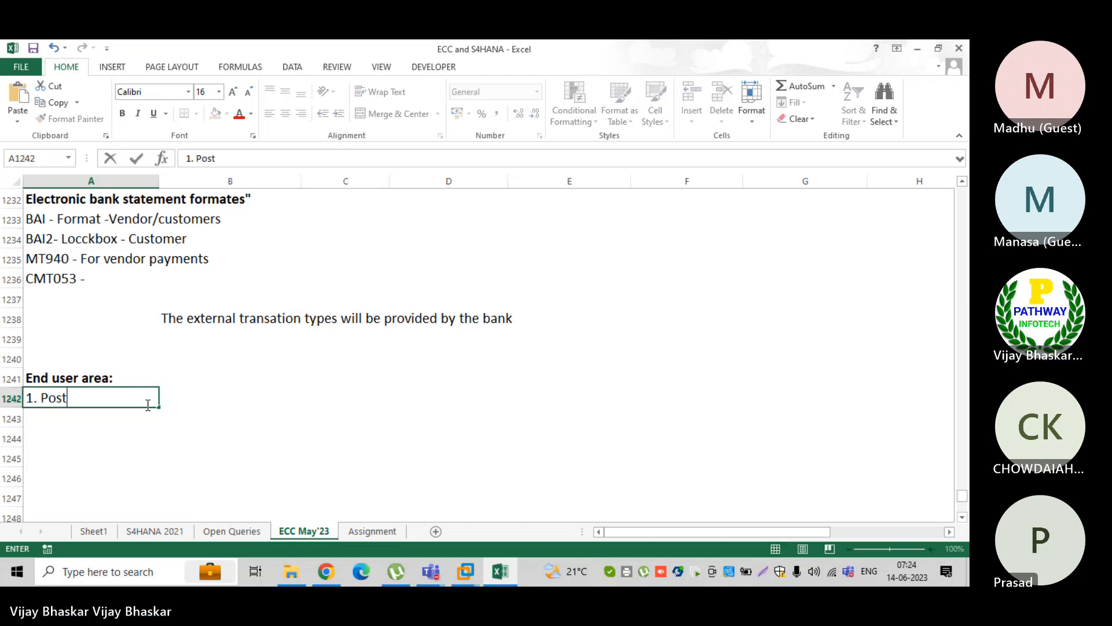
text( the vendor i)
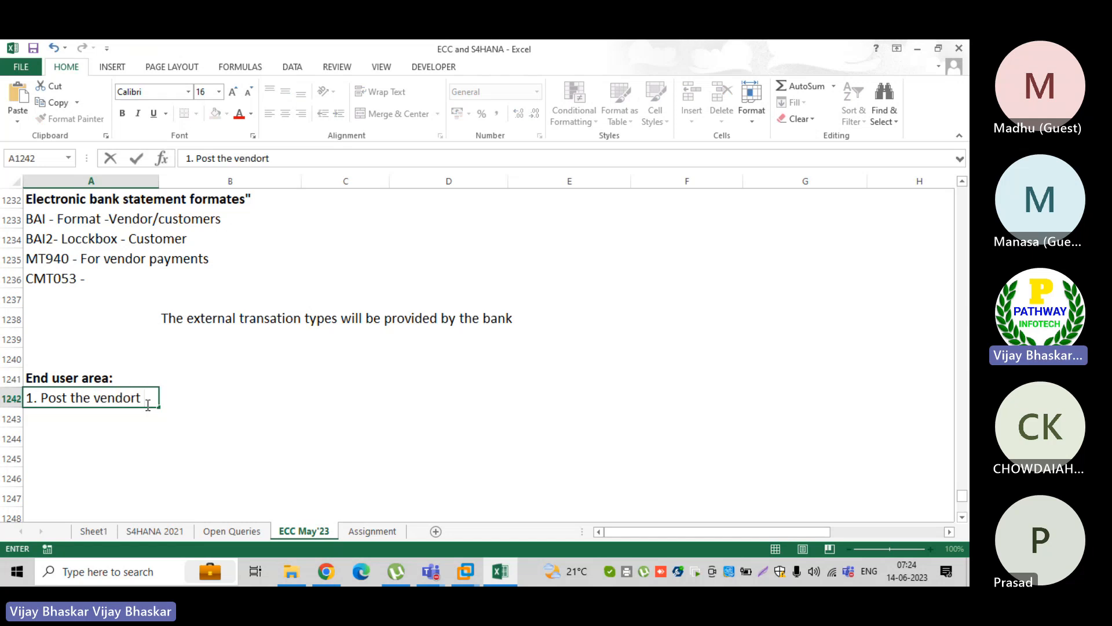
text(nvoices)
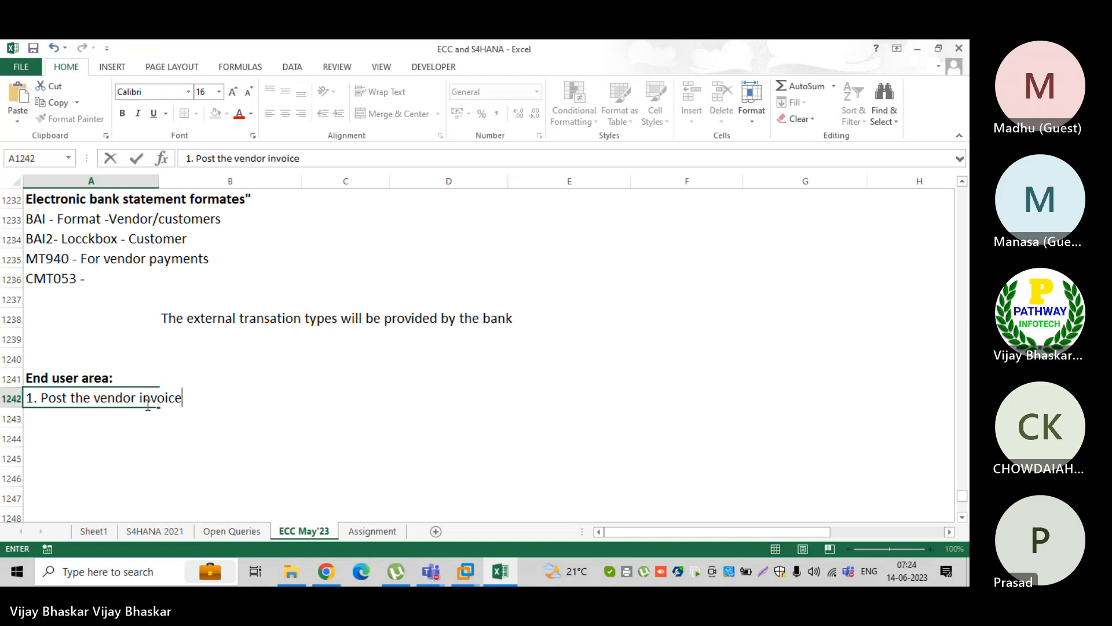
key(Return)
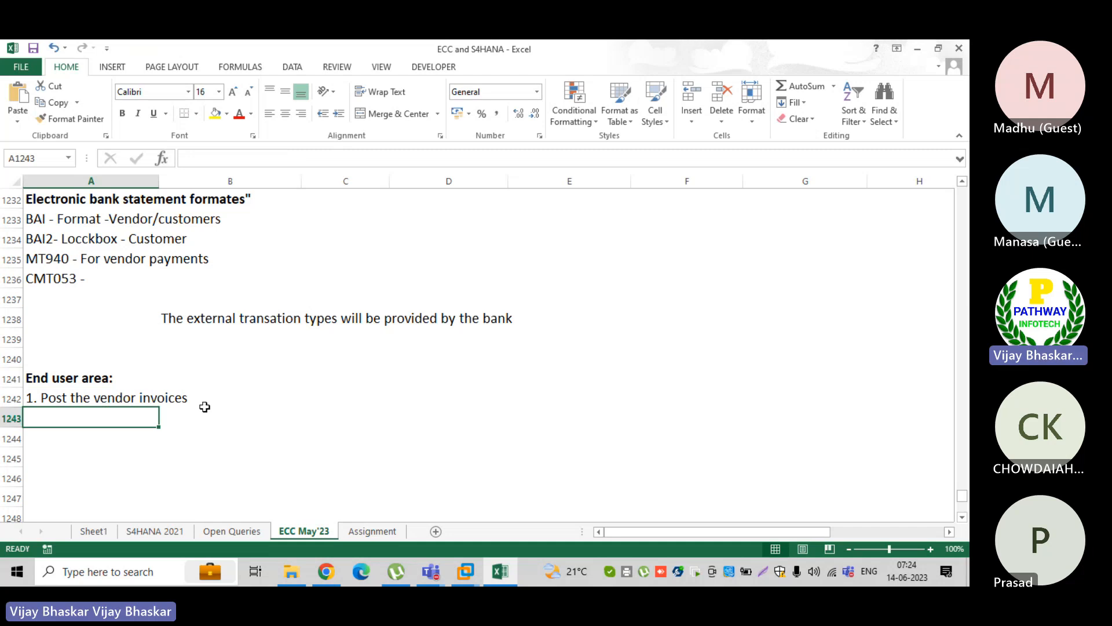
click(267, 395)
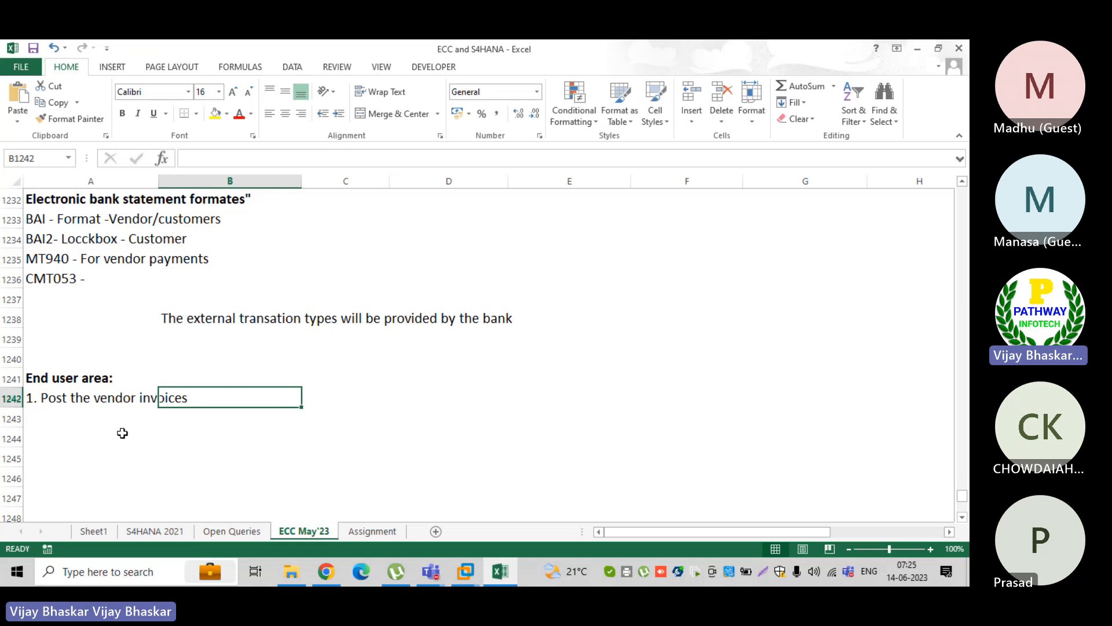
Add the note "2. Run - F110" in cell A1243
click(56, 420)
text(2.)
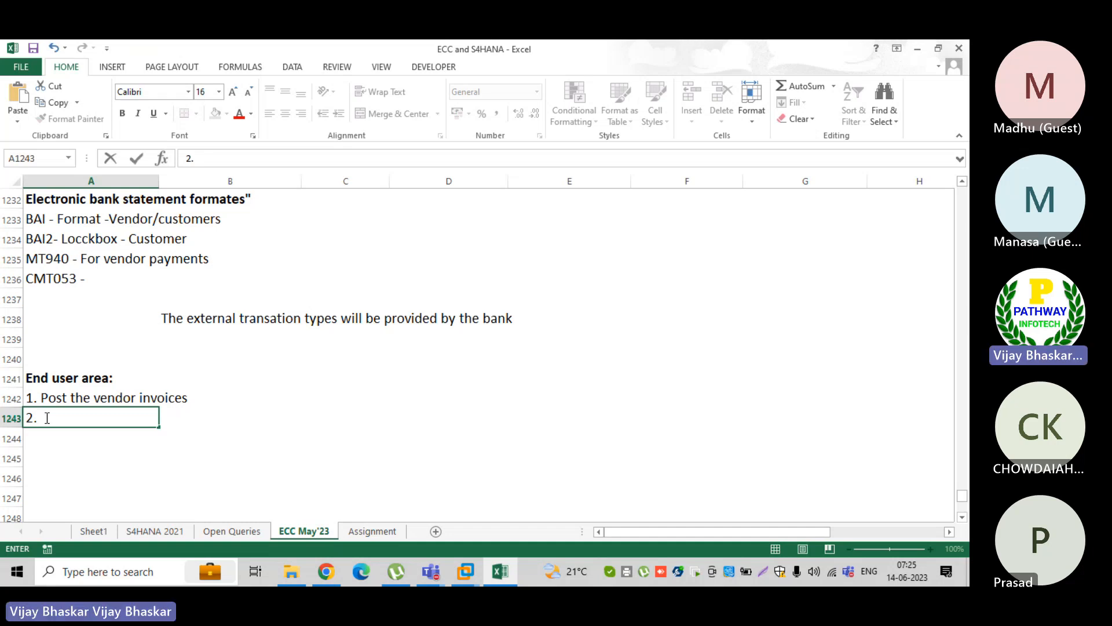
text(Fun)
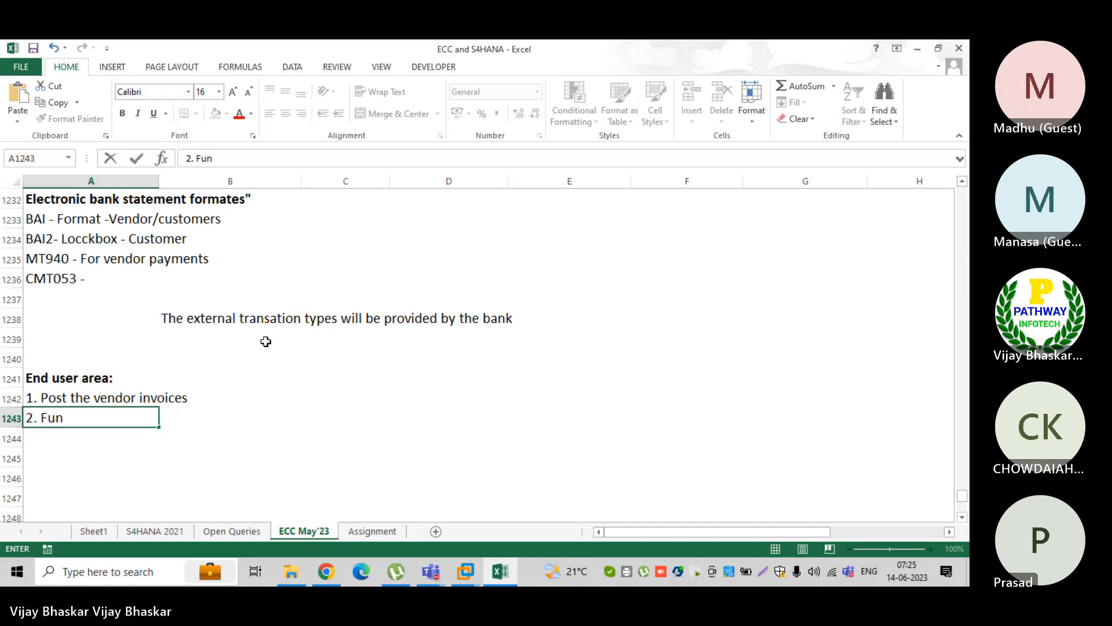
key(BackSpace)
key(BackSpace)
key(BackSpace)
key(BackSpace)
text(Run - F)
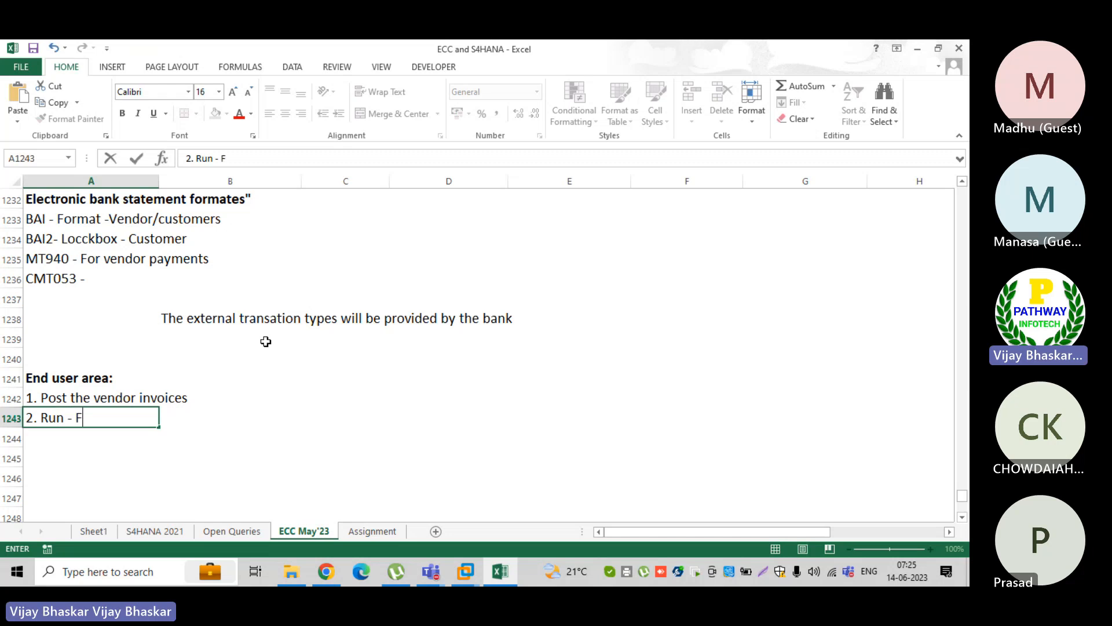
text(110 for)
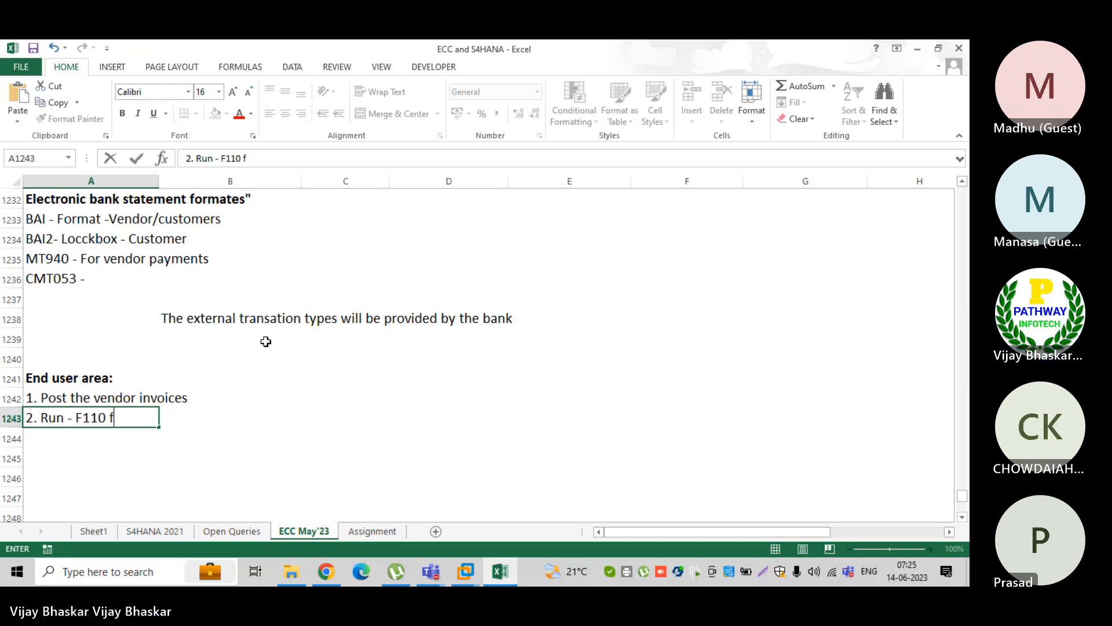
key(BackSpace)
key(BackSpace)
key(BackSpace)
key(BackSpace)
key(BackSpace)
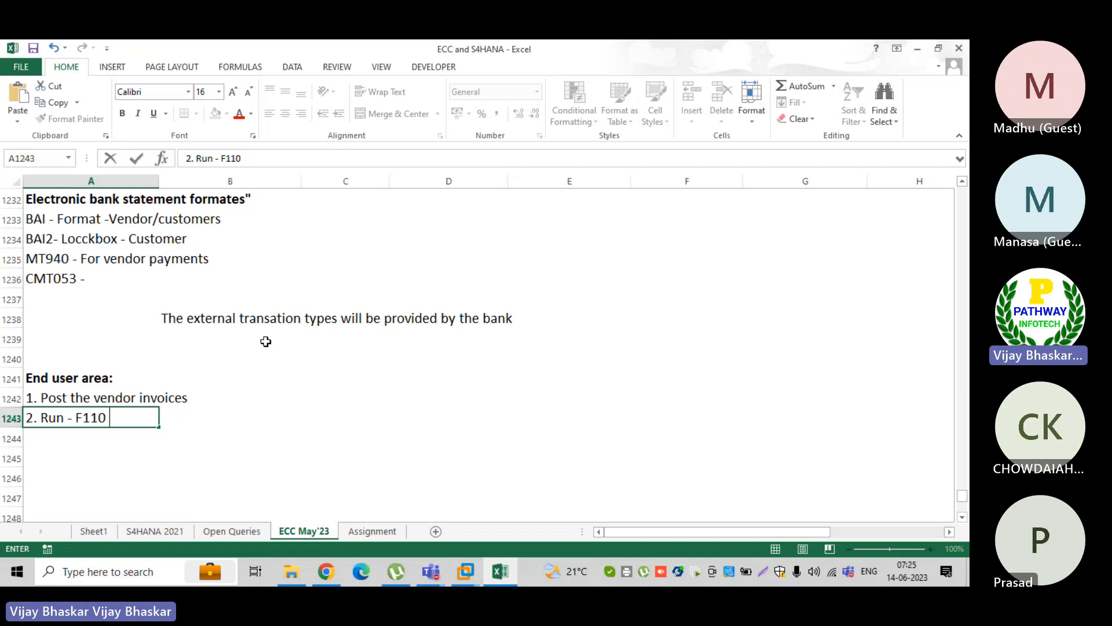
key(Return)
Add the note "3. Upload the file into SAP" in cell A1244
text(3)
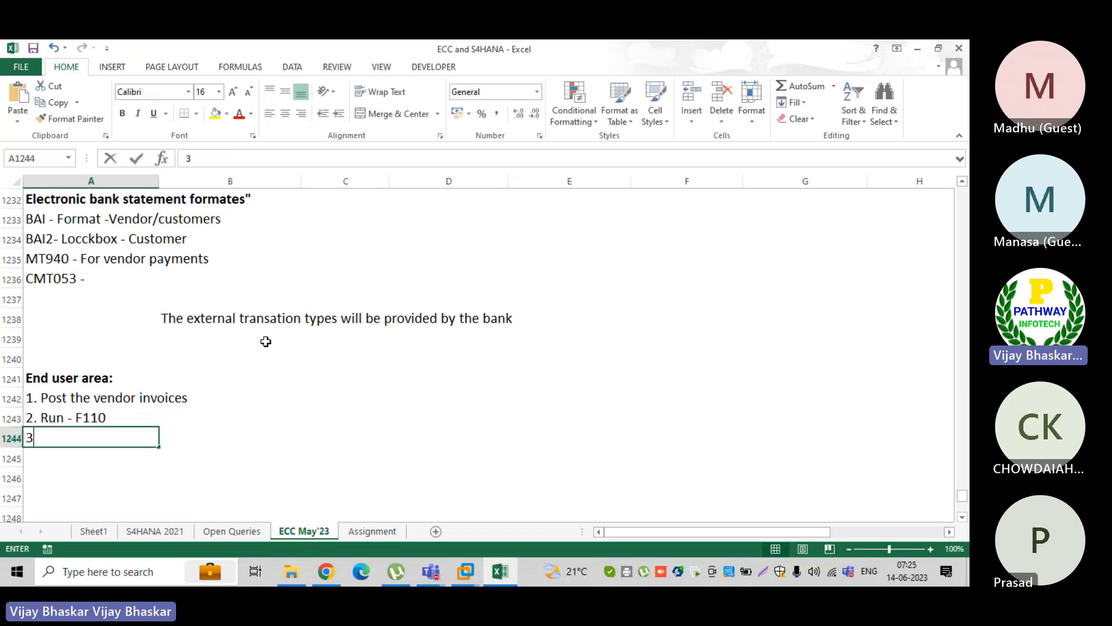
text(. U)
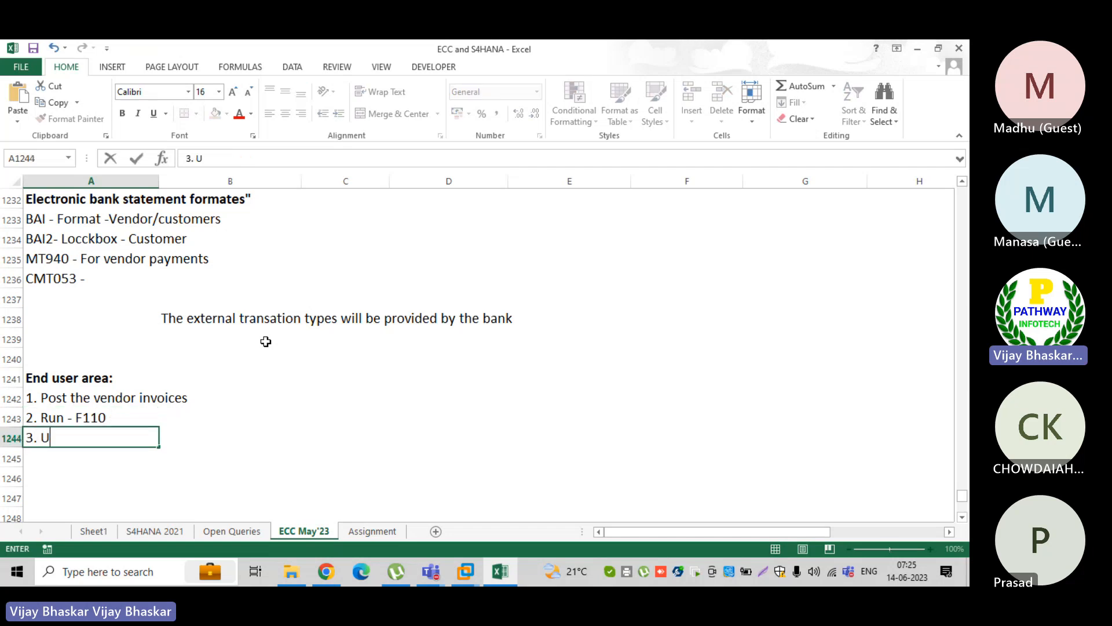
text(pload the file into)
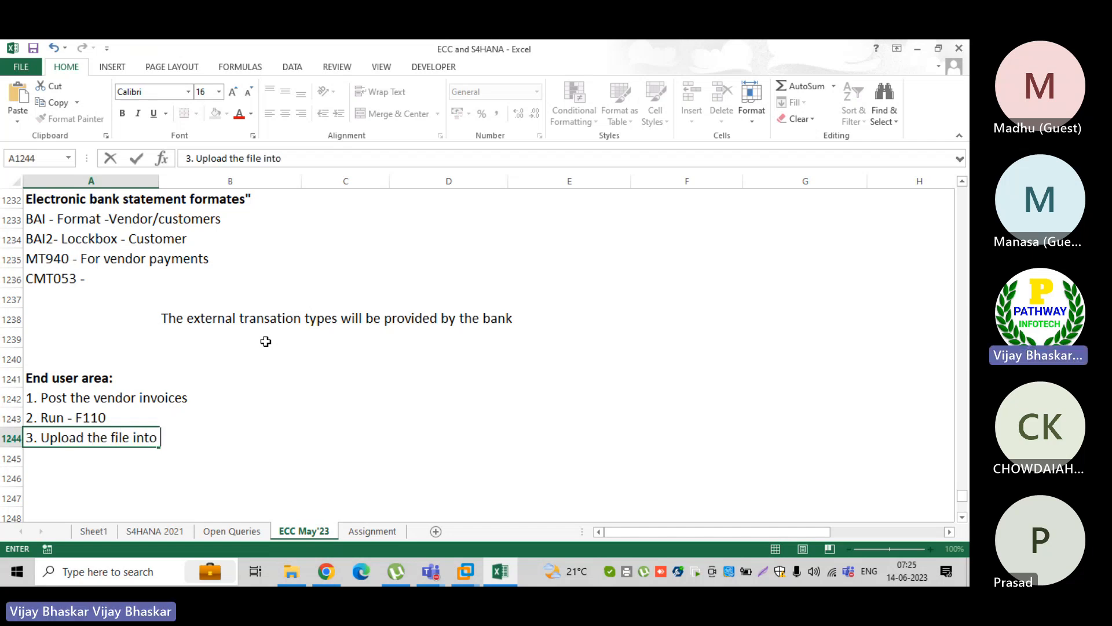
text( bank)
key(BackSpace)
key(BackSpace)
key(BackSpace)
key(BackSpace)
text(SAP)
key(Return)
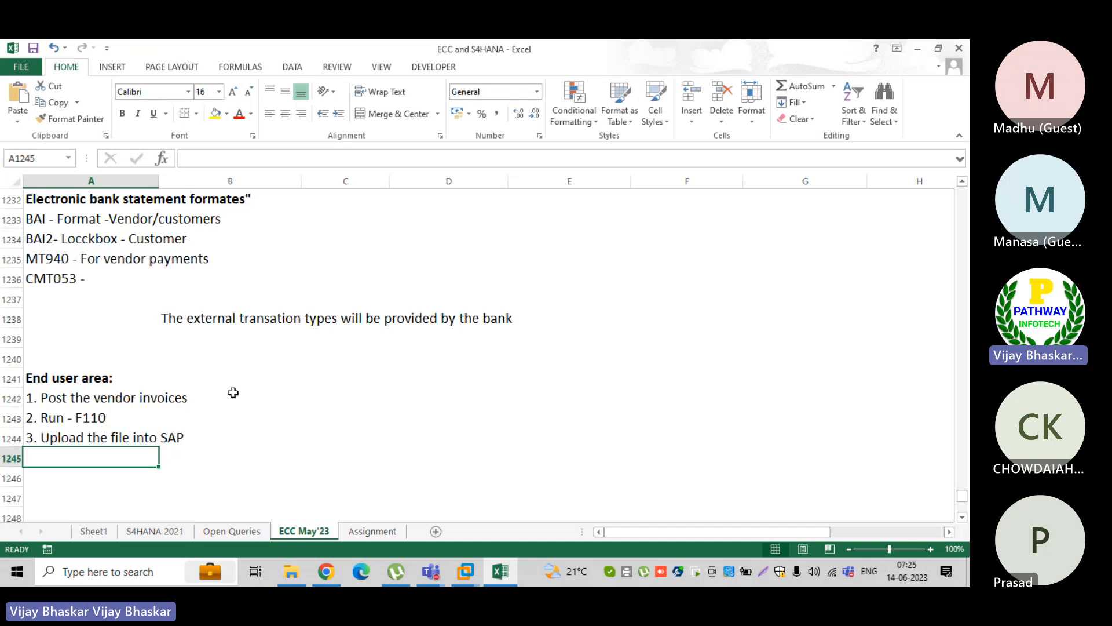
Review the three end user steps listed in cells A1242 to A1244
click(58, 390)
drag(58, 389, 69, 435)
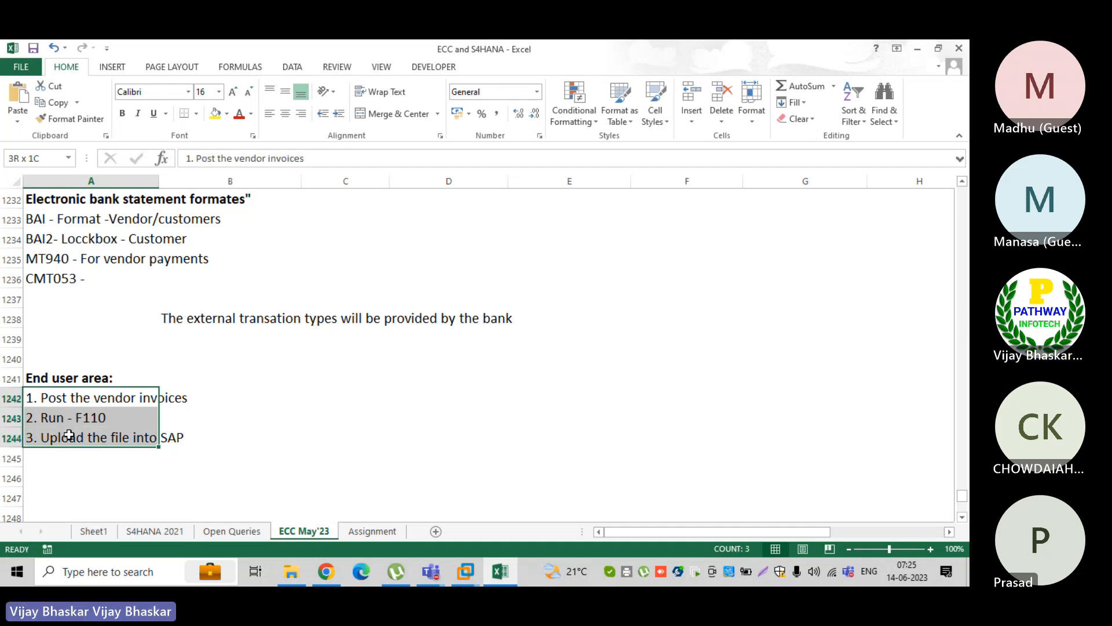
drag(69, 434, 69, 435)
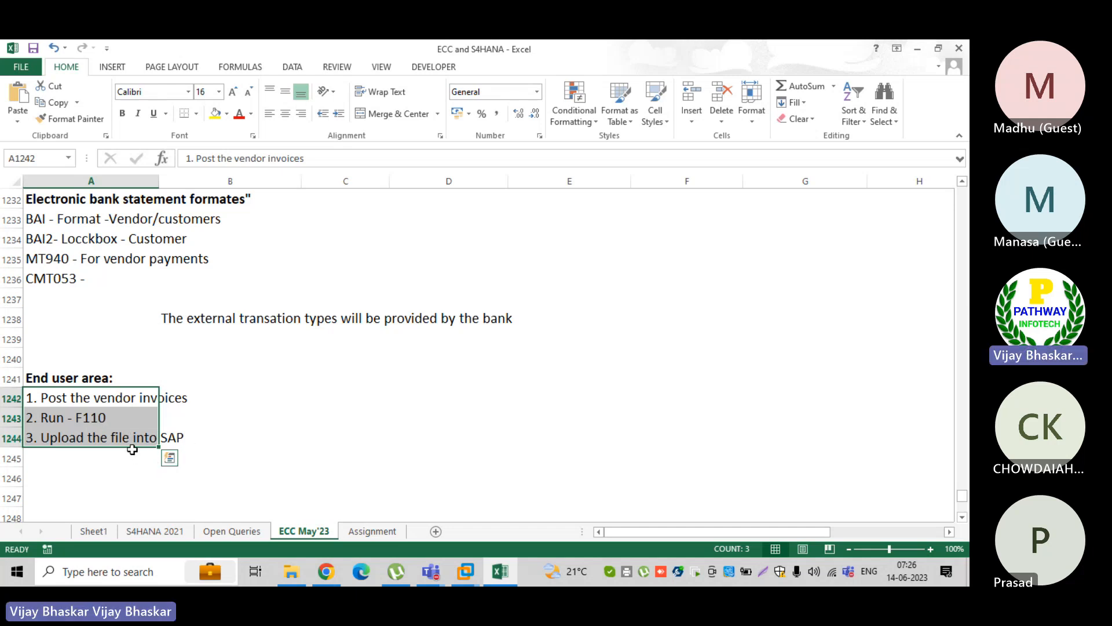
click(60, 451)
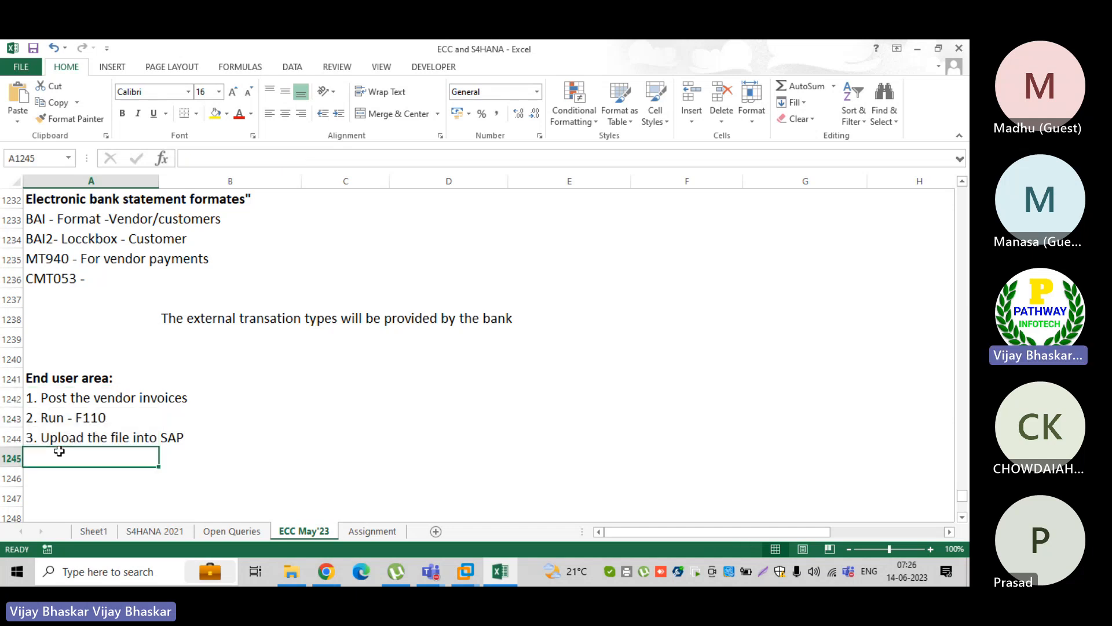
click(40, 397)
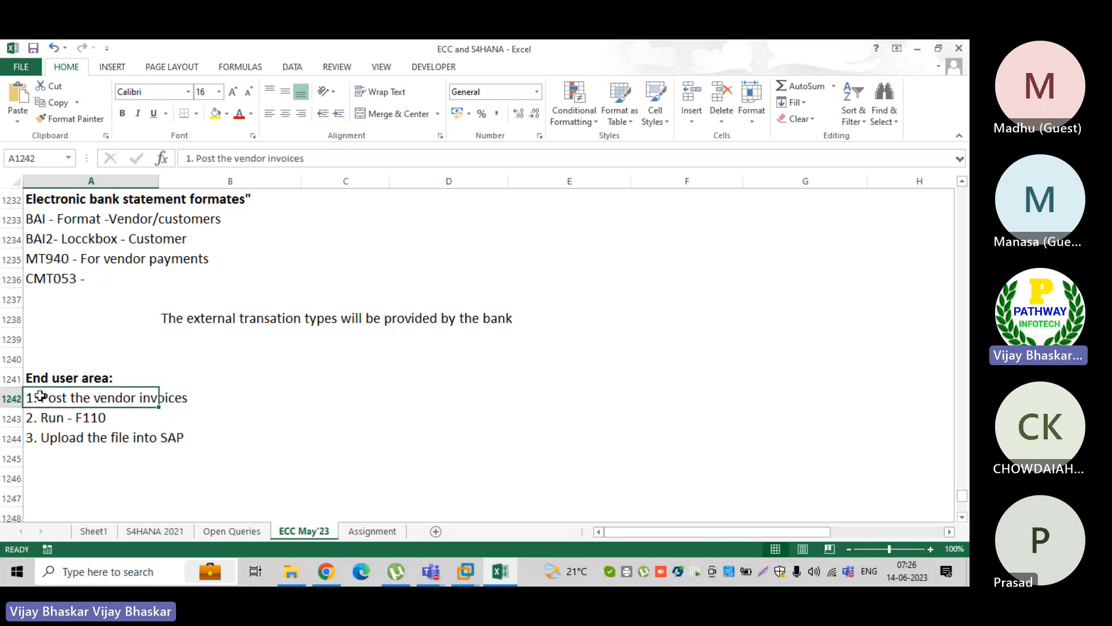
drag(39, 396, 142, 441)
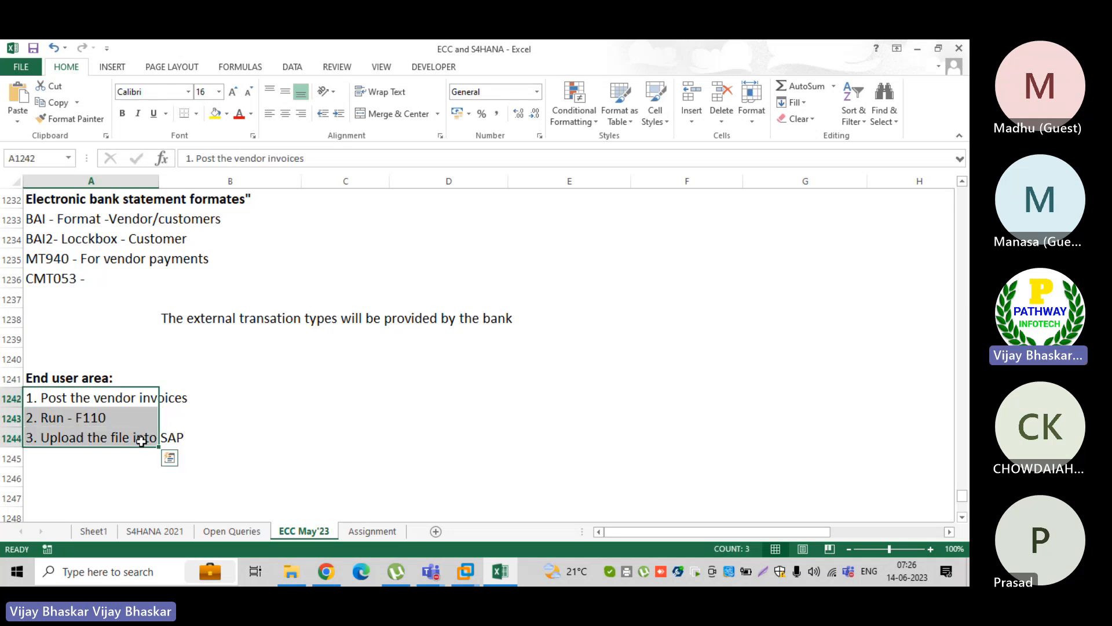
click(277, 414)
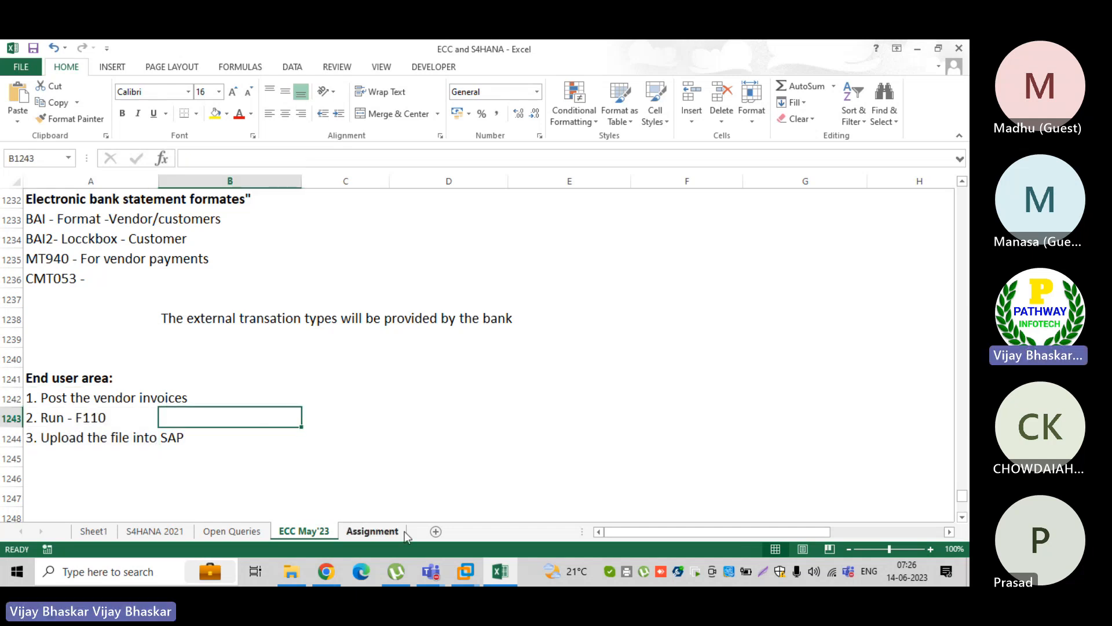
click(307, 391)
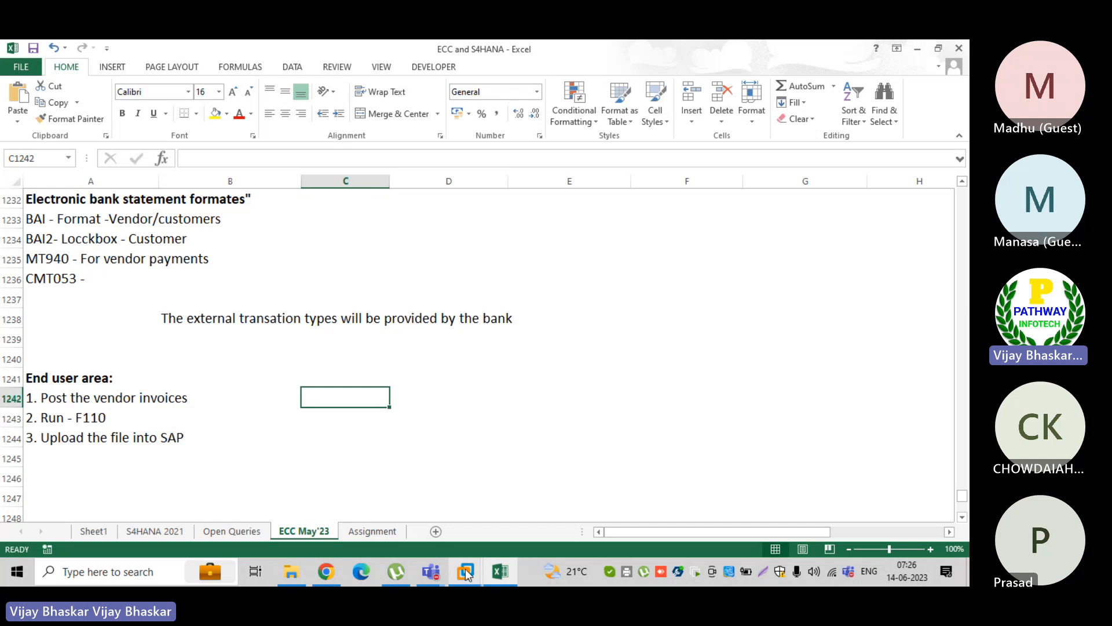
Switch to the e6.0vm virtual machine and open transaction F110 from the Enter Vendor Invoice session in SAP
mouse_move(467, 572)
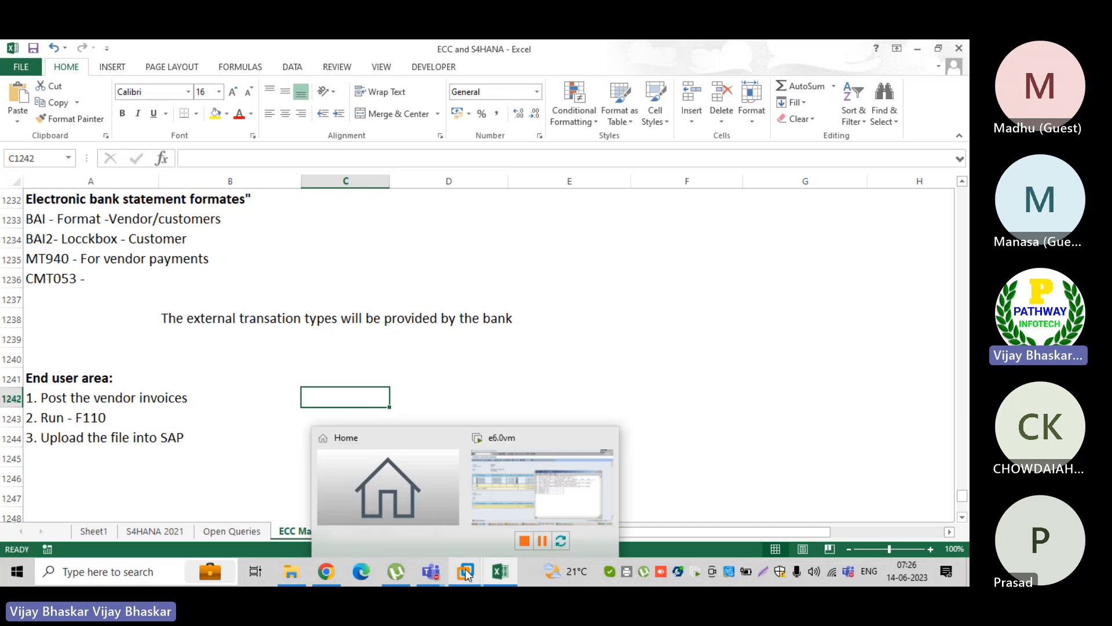
click(487, 483)
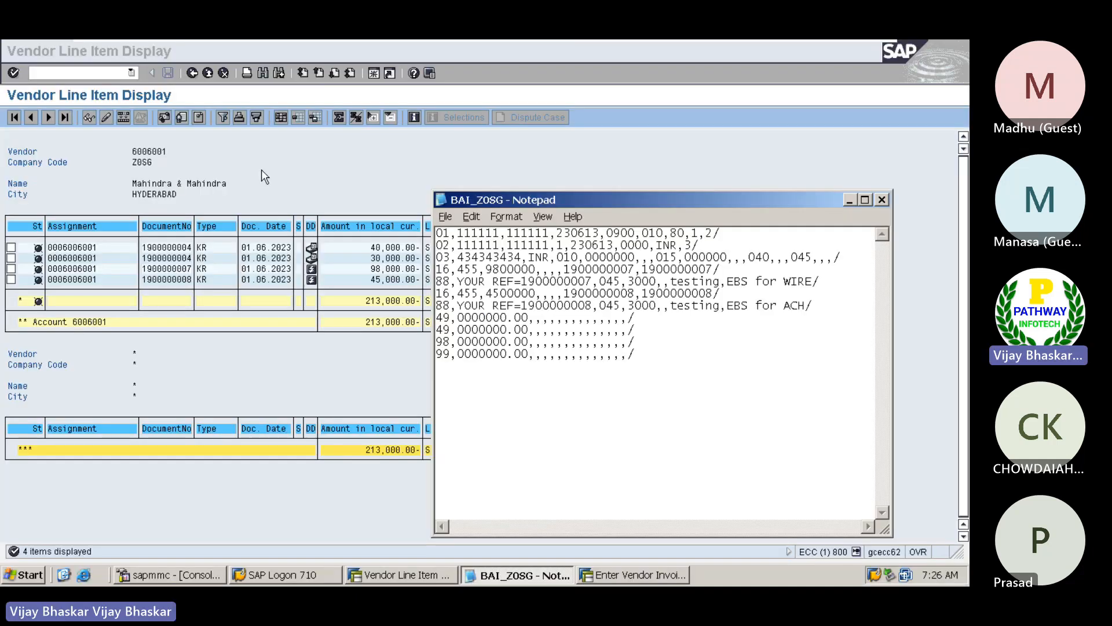
click(610, 574)
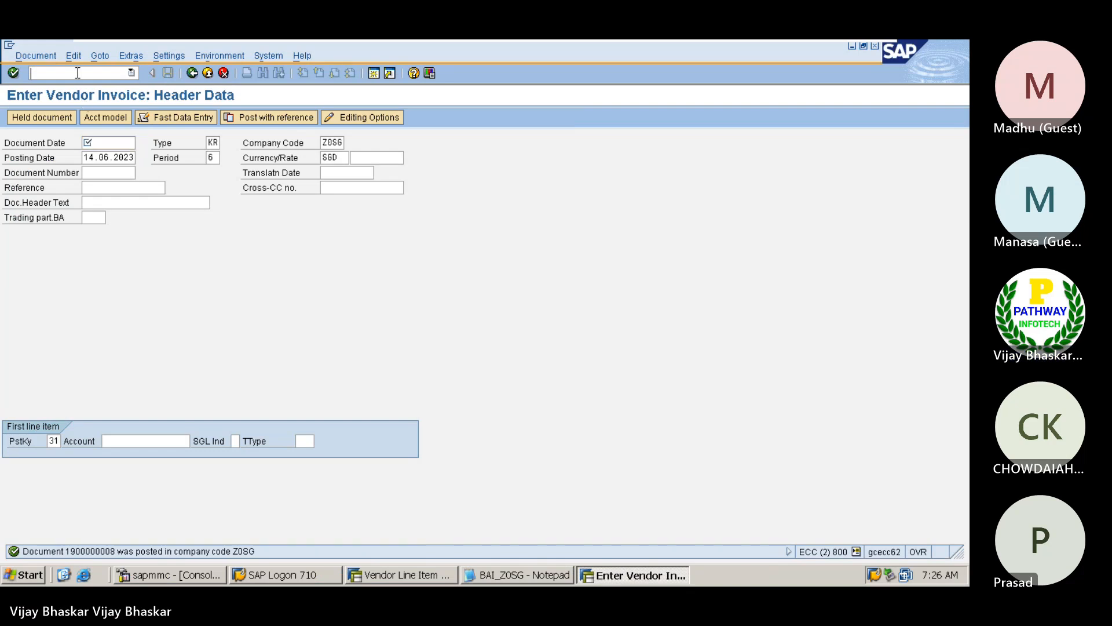
text(/nf110)
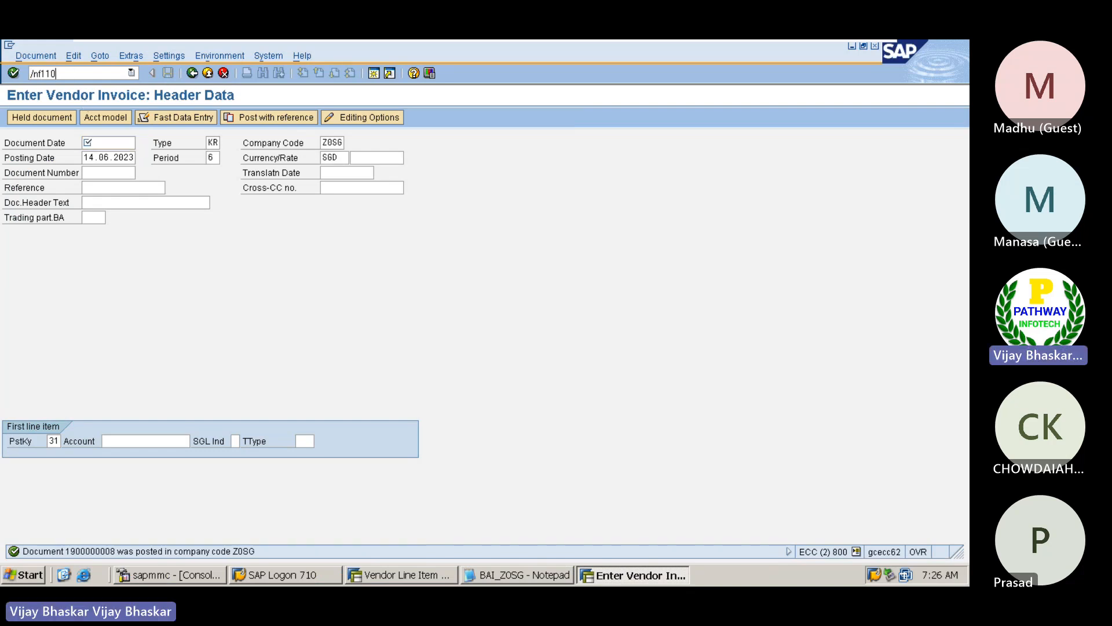
key(Return)
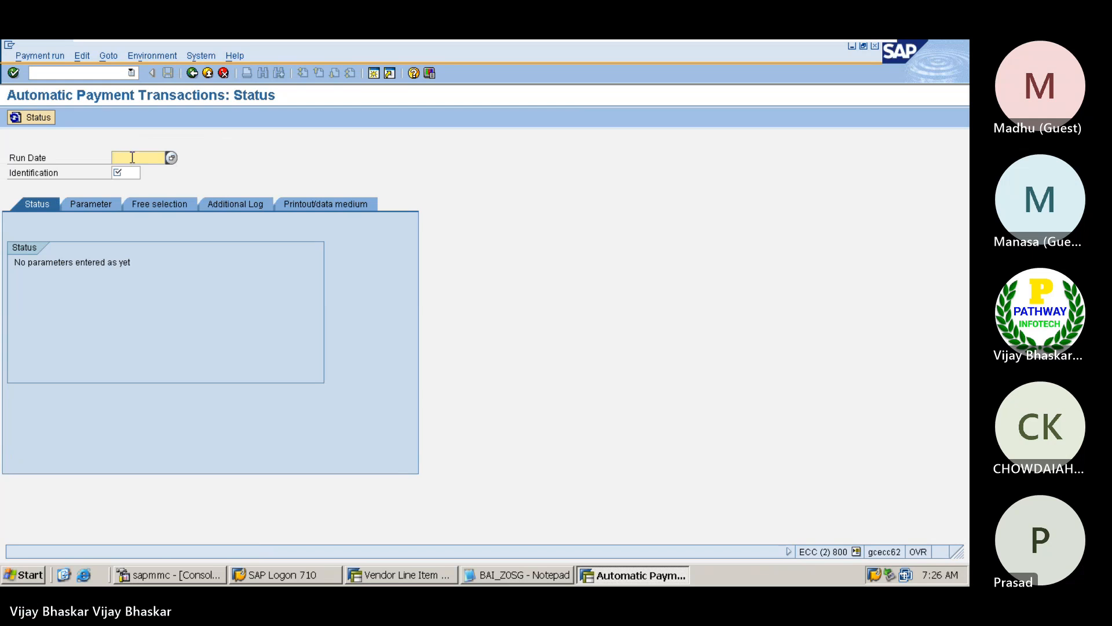
Identify the automatic payment run with run date 14.06.2023 and identification Z0SG5
click(132, 157)
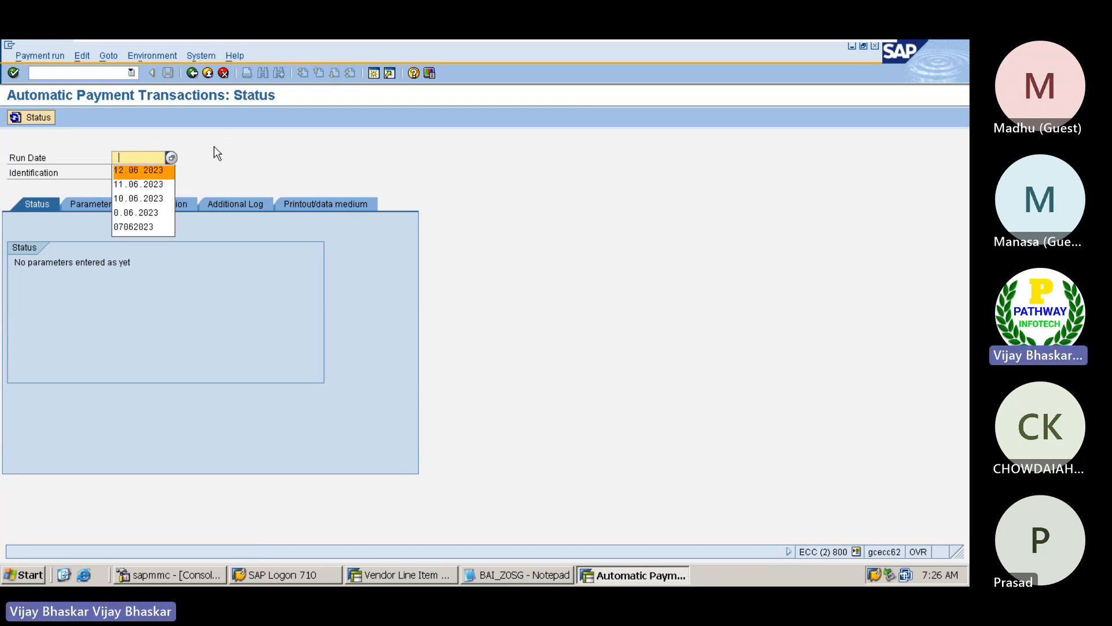
text(14)
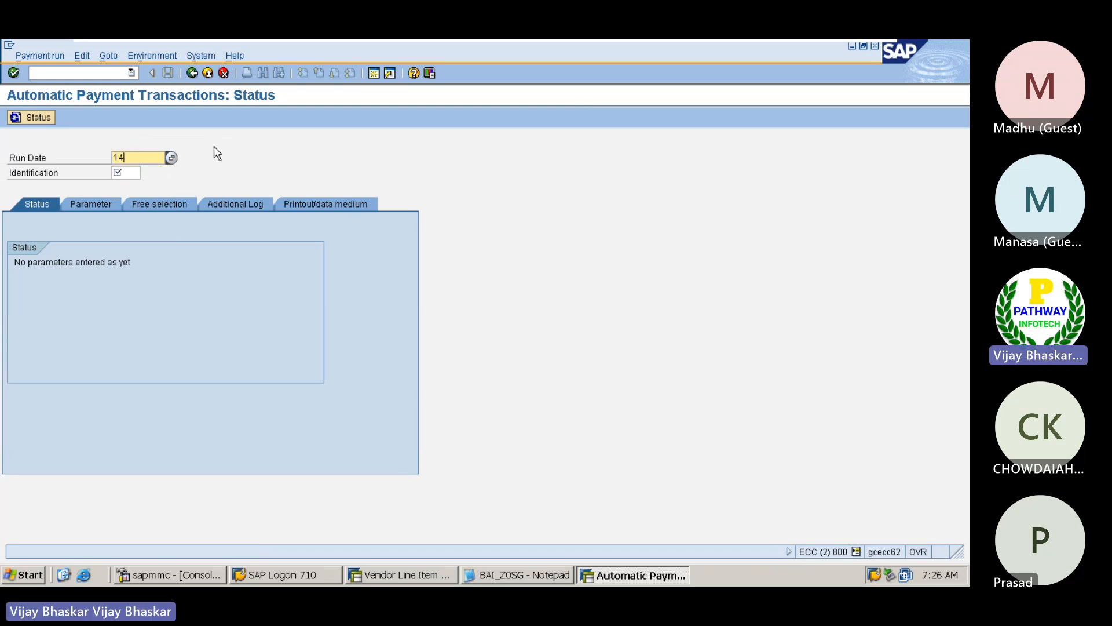
text(062023)
key(Tab)
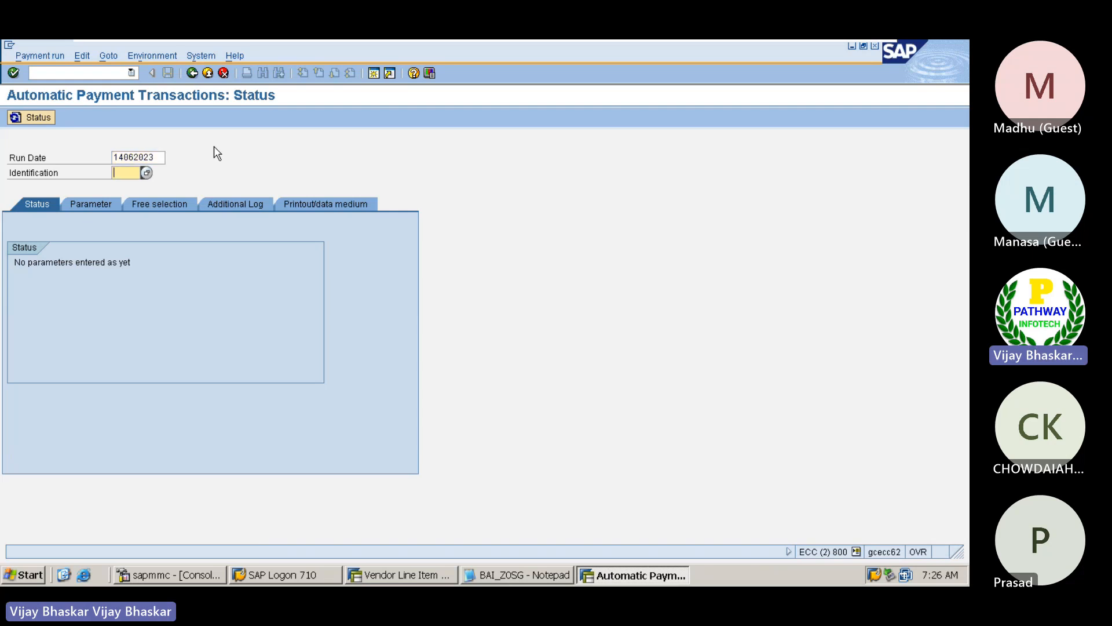
text(1)
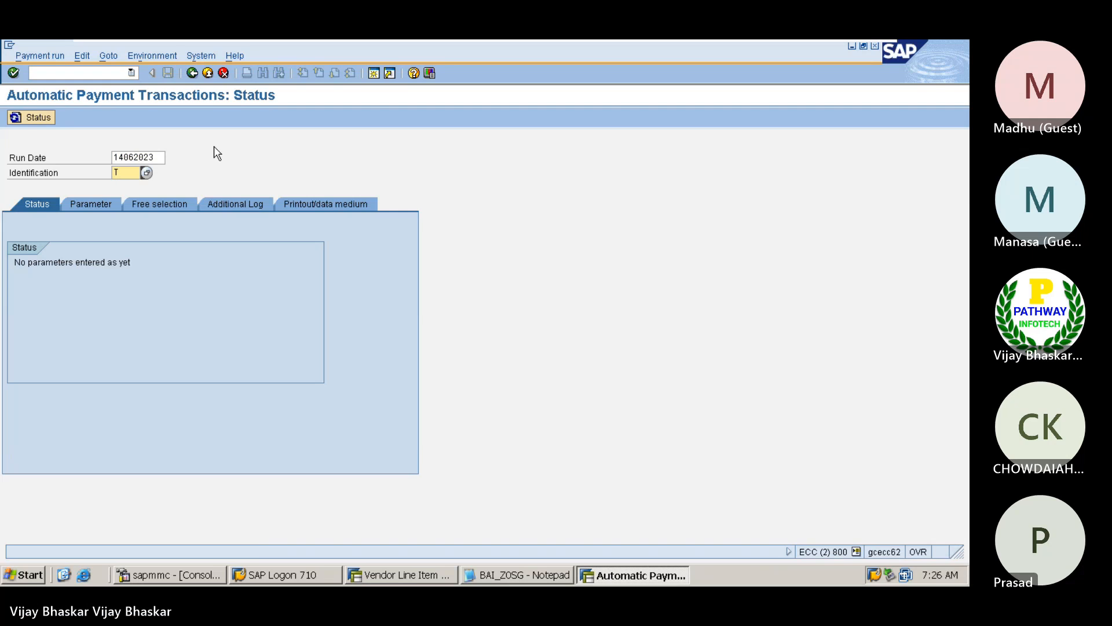
key(BackSpace)
key(Down)
key(Return)
key(BackSpace)
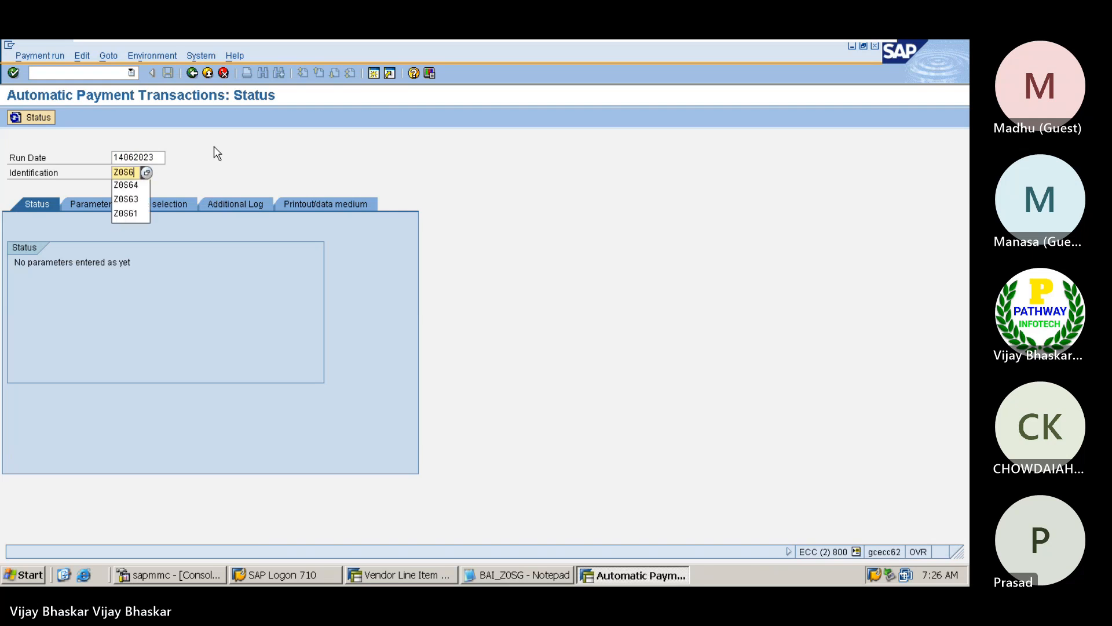
text(5)
key(Return)
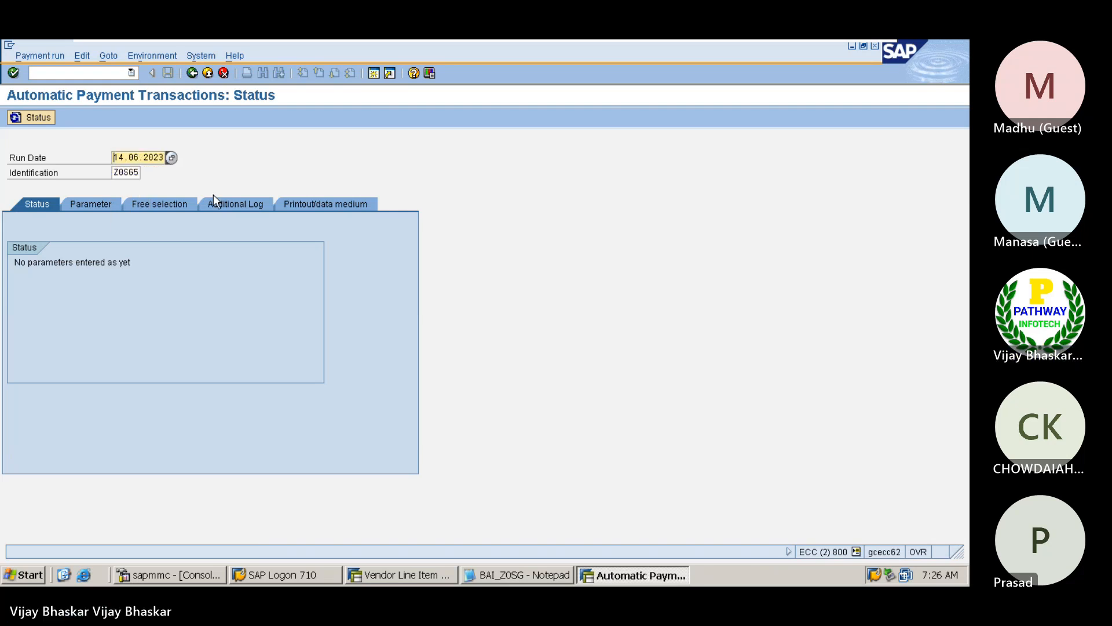
Set the posting date in the payment run's parameters to 01.06.2023
click(82, 204)
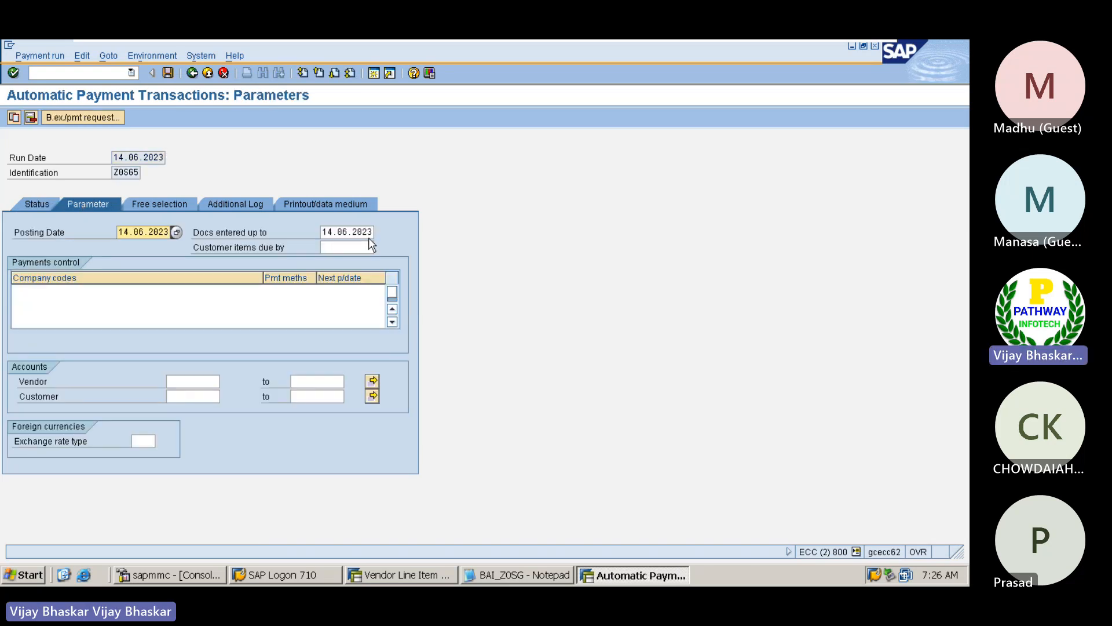
key(Delete)
key(Delete)
text(01.06.2023)
Fill the payments control row with company code Z0SG, payment method w and next payment date 15062023
click(44, 291)
text(Z0SG)
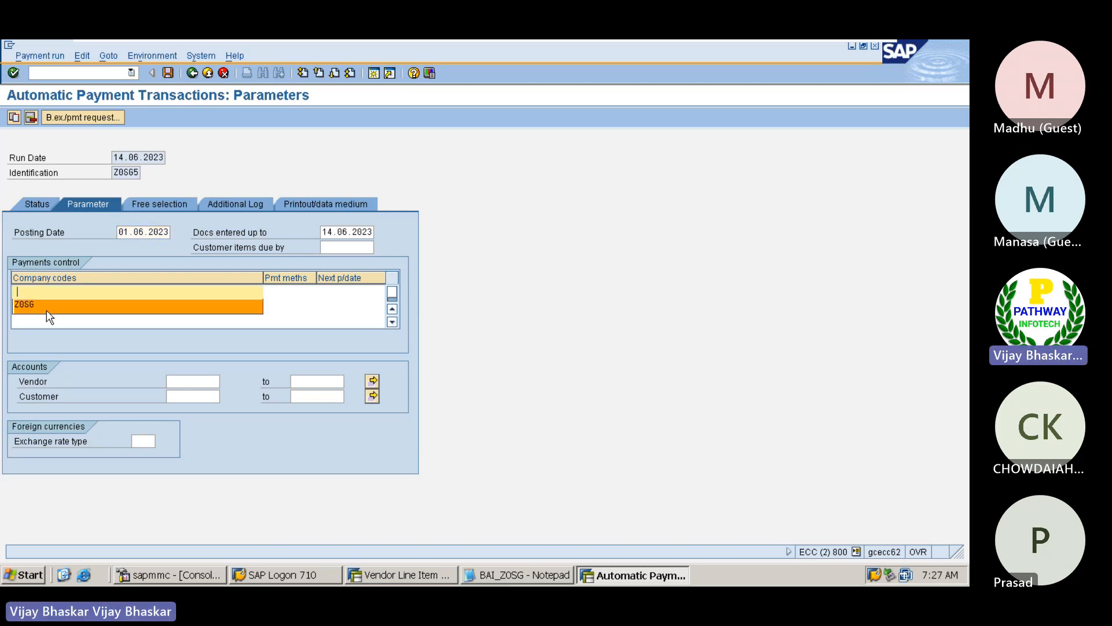
click(280, 292)
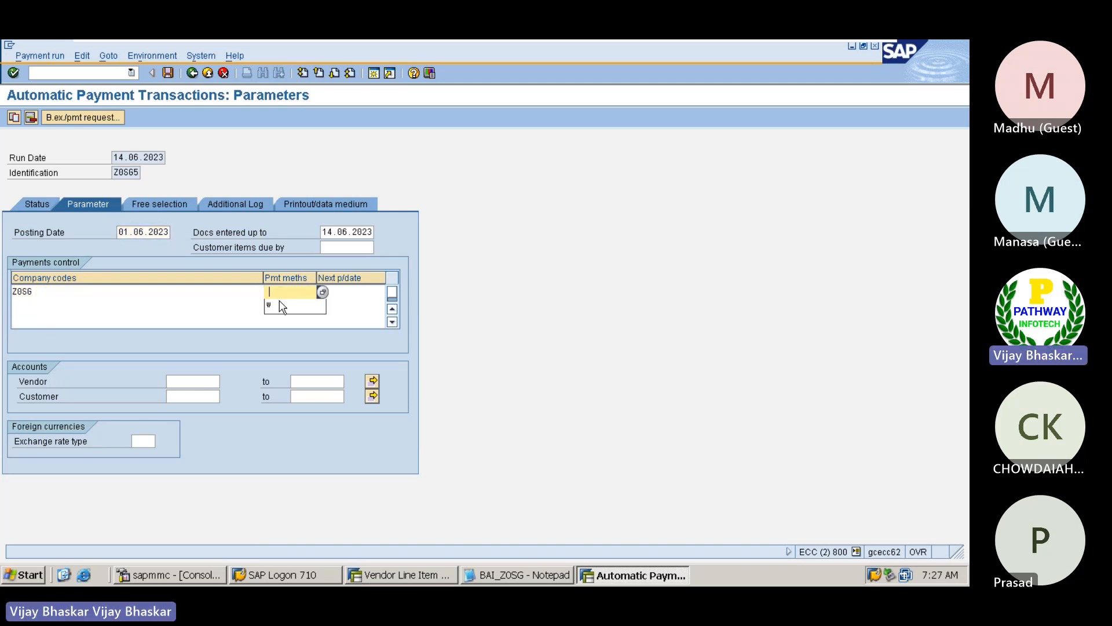
text(w)
click(355, 292)
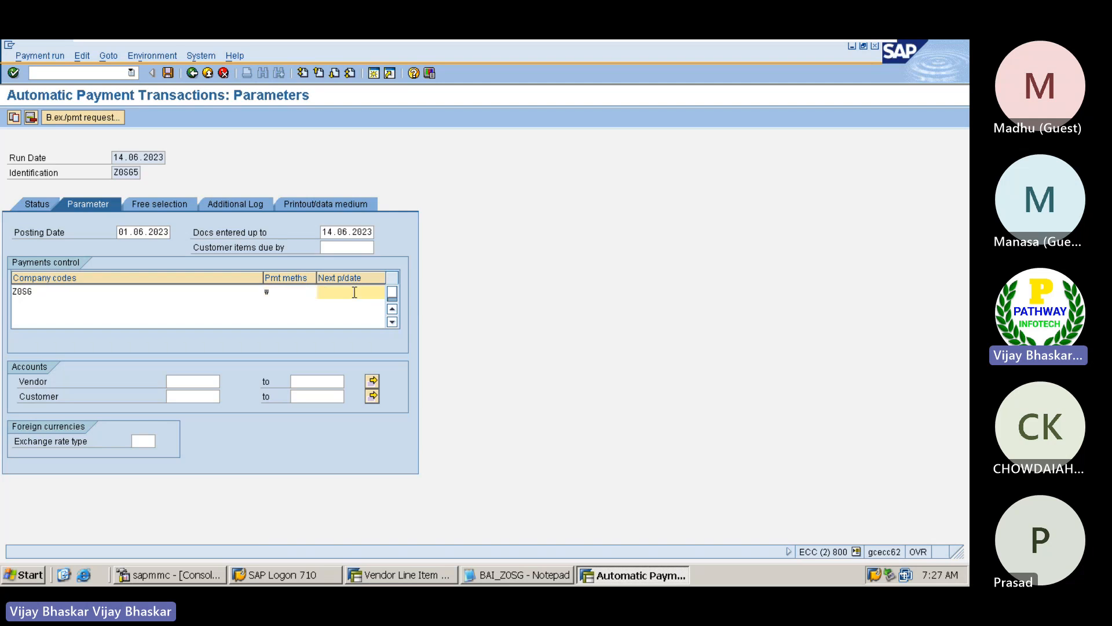
text(15062023)
Enter the vendor's account number in the payment run parameters and select it for reuse
click(185, 378)
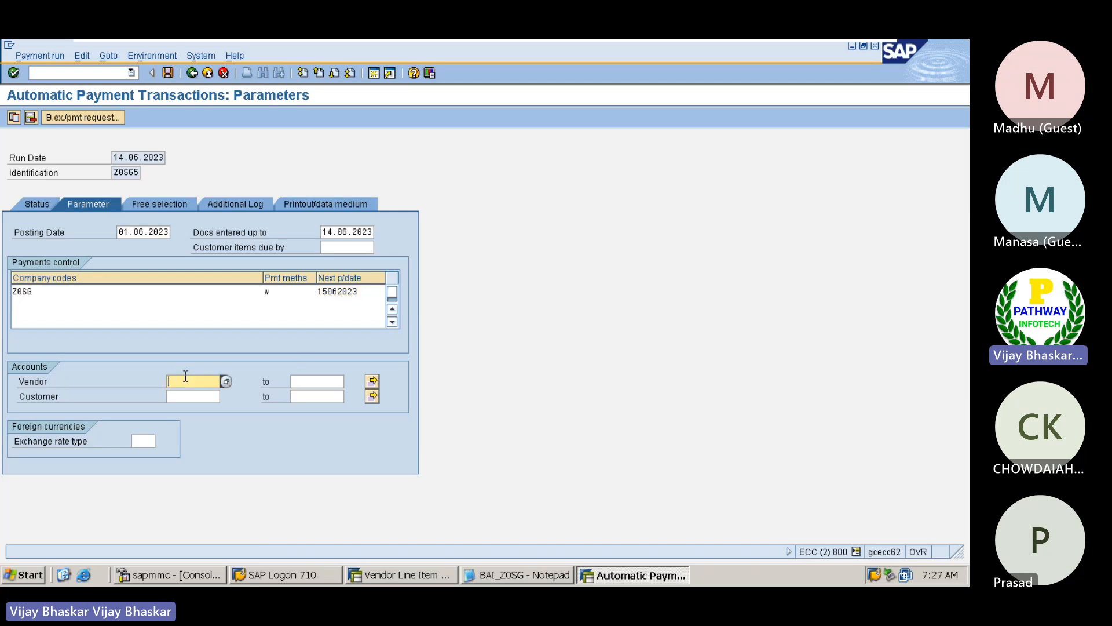
click(187, 394)
drag(206, 380, 166, 377)
key(ctrl+c)
click(166, 377)
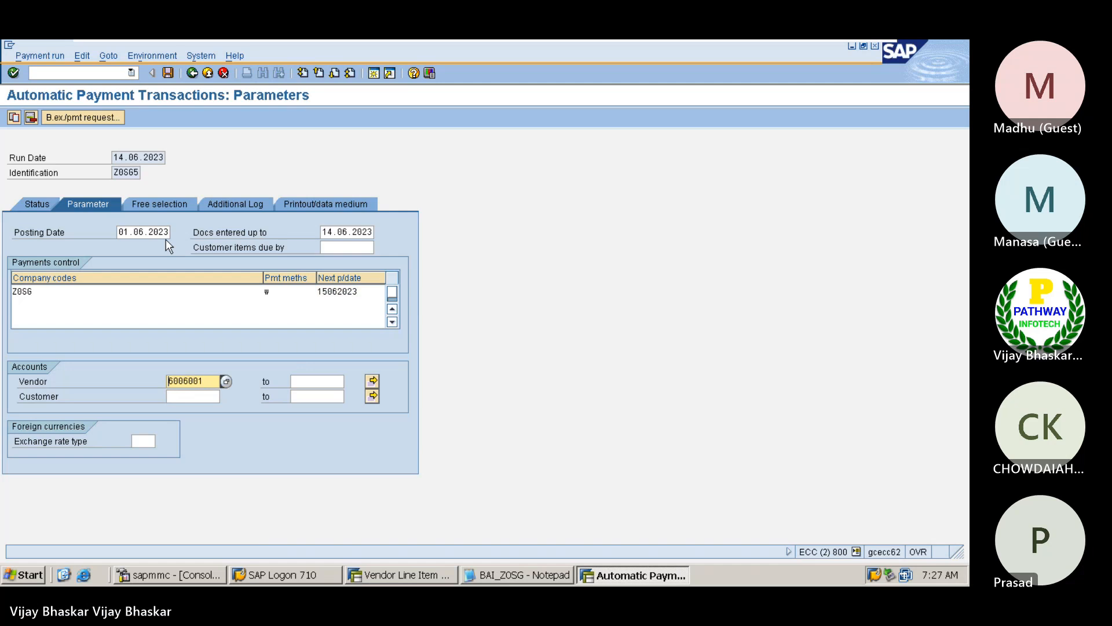
Set up the additional log for the same vendor account with due date check, payment method selection in all cases and payment document line items
click(167, 202)
click(233, 203)
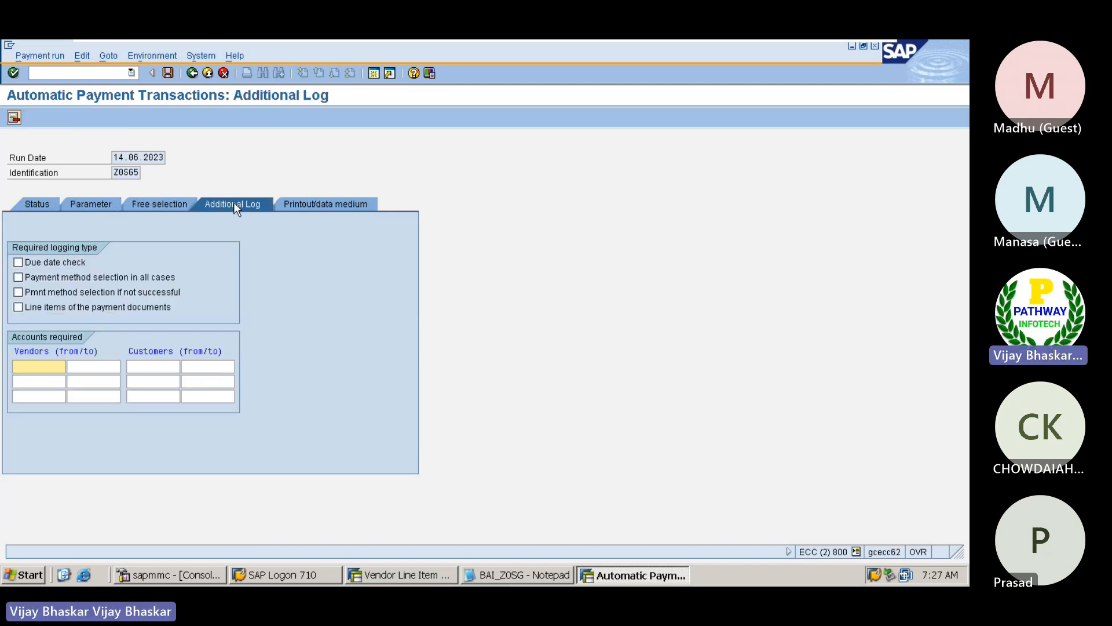
key(ctrl+v)
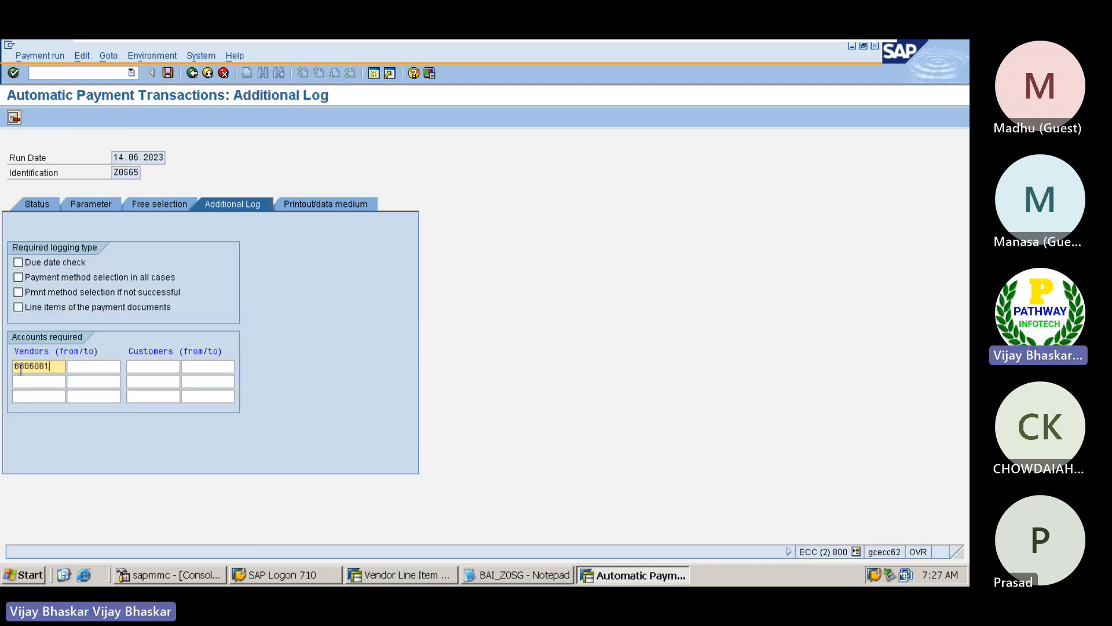
click(29, 261)
click(31, 277)
click(34, 306)
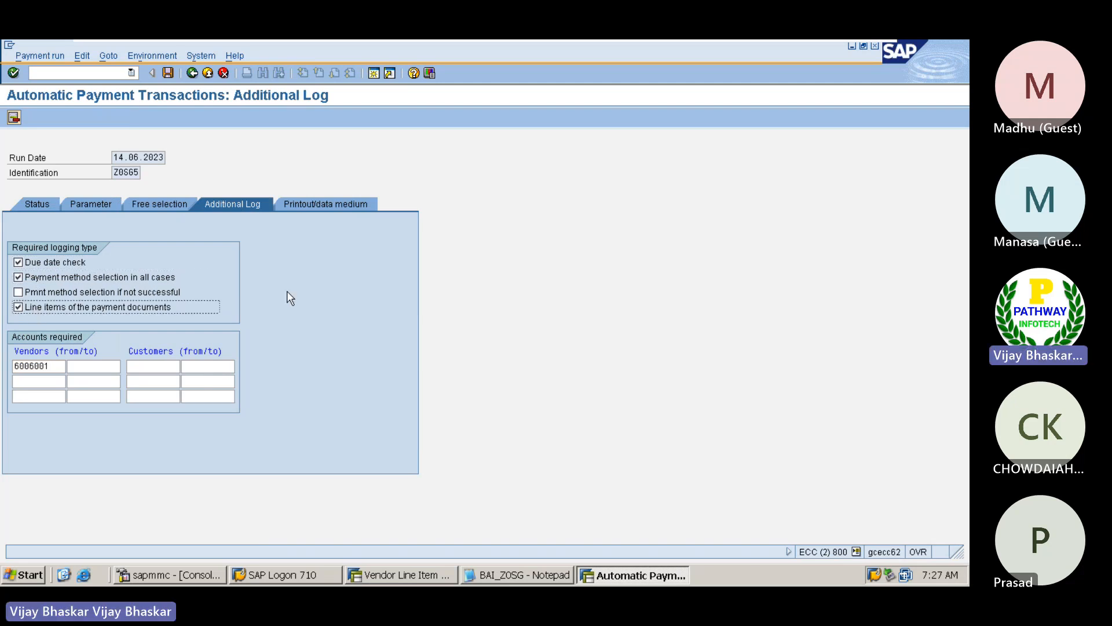
key(Return)
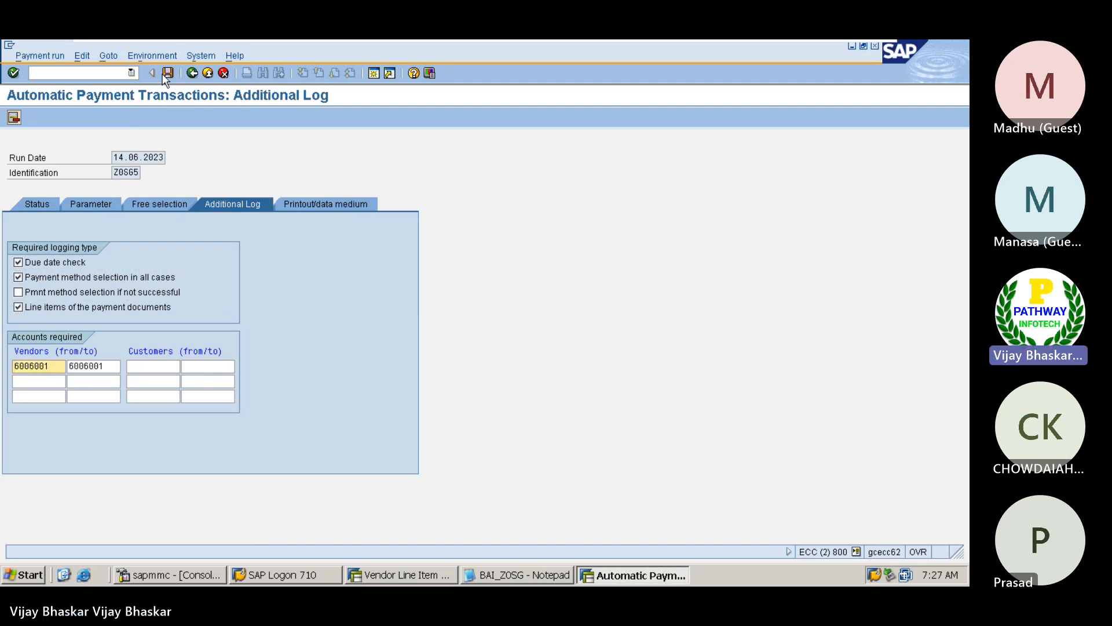